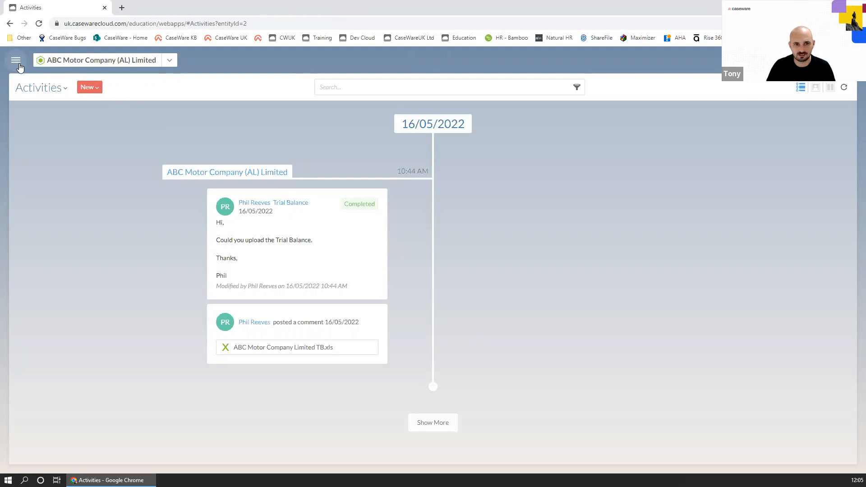
Open the template management settings for UK Company Audit (Mercia)
{"action": "left_click", "coordinate": [17, 63]}
{"action": "scroll", "coordinate": [46, 305], "scroll_direction": "down", "scroll_amount": 3}
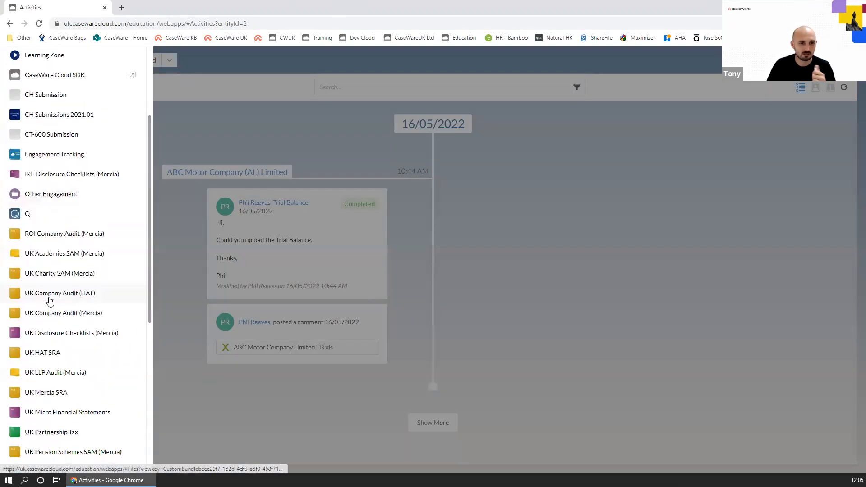
{"action": "scroll", "coordinate": [48, 300], "scroll_direction": "down", "scroll_amount": 6}
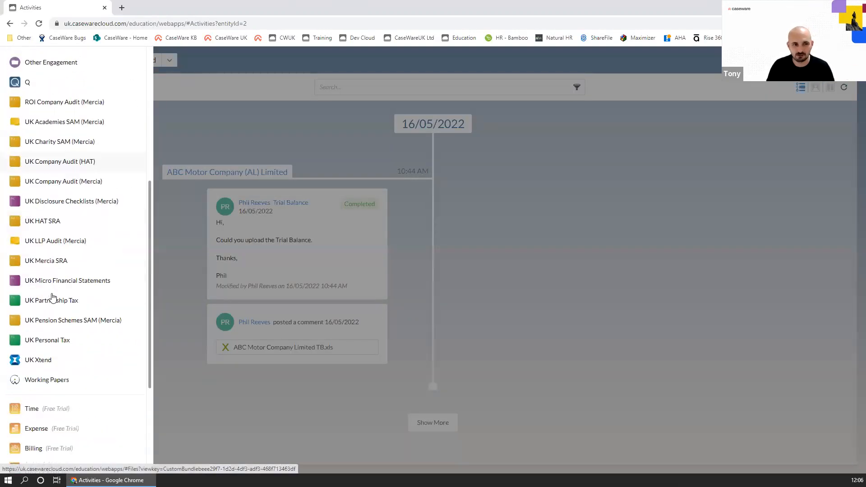
{"action": "scroll", "coordinate": [53, 298], "scroll_direction": "down", "scroll_amount": 1}
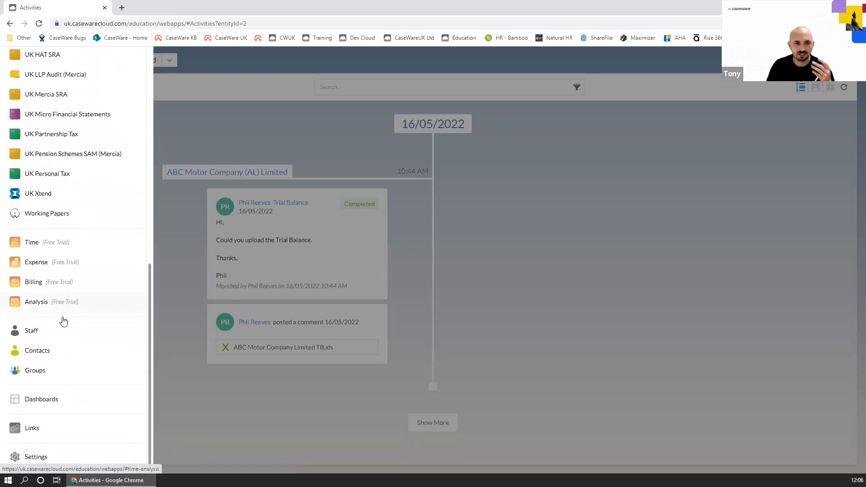
{"action": "left_click", "coordinate": [33, 460]}
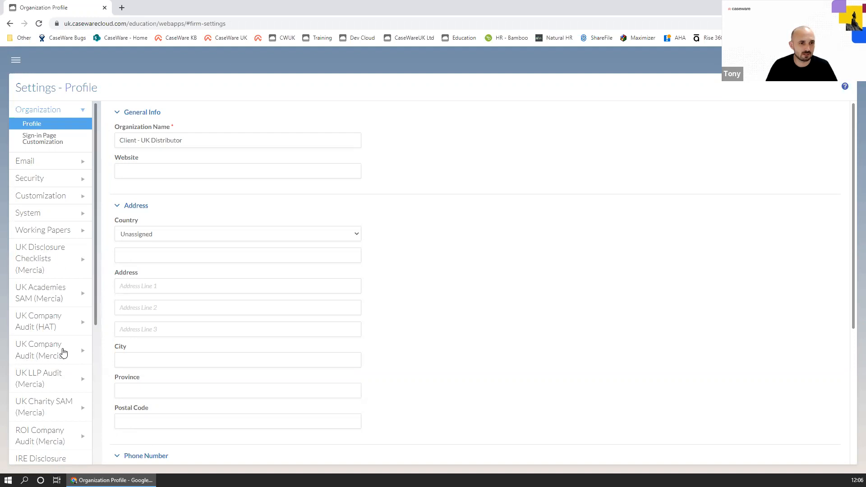
{"action": "left_click", "coordinate": [55, 355]}
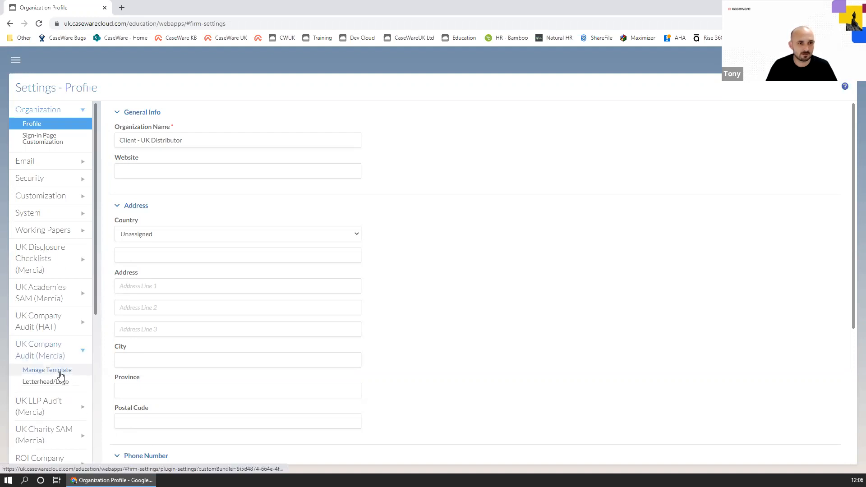
{"action": "left_click", "coordinate": [61, 372]}
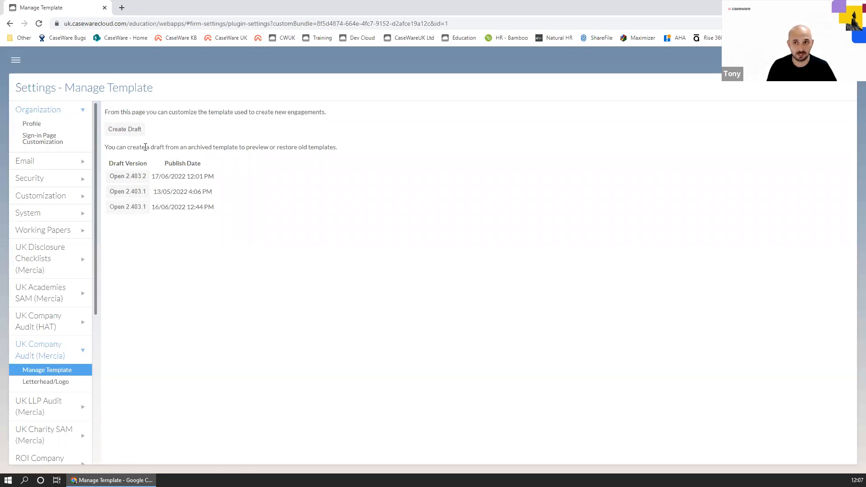
Create a draft of the UK Company Audit (Mercia) template and open it
{"action": "left_click", "coordinate": [126, 131]}
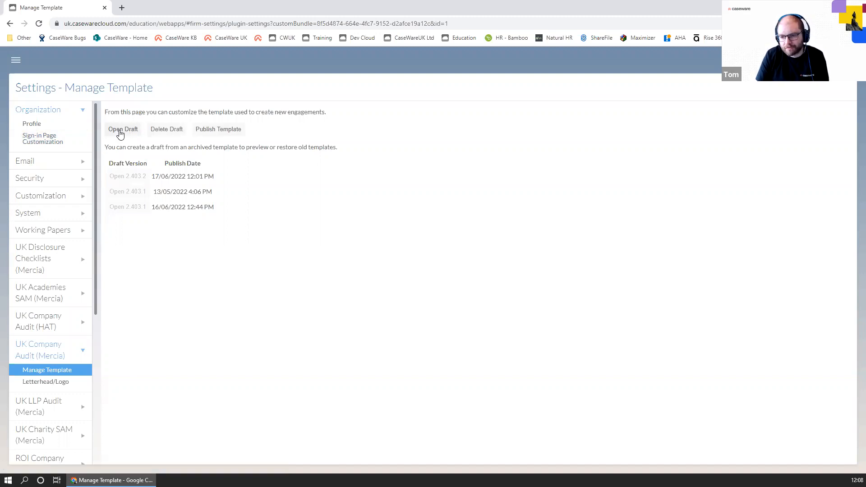
{"action": "left_click", "coordinate": [120, 131]}
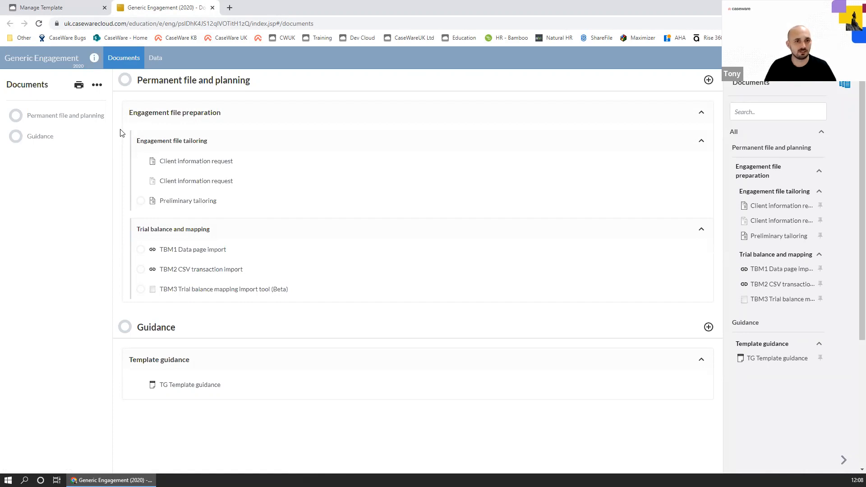
{"action": "left_click", "coordinate": [58, 7]}
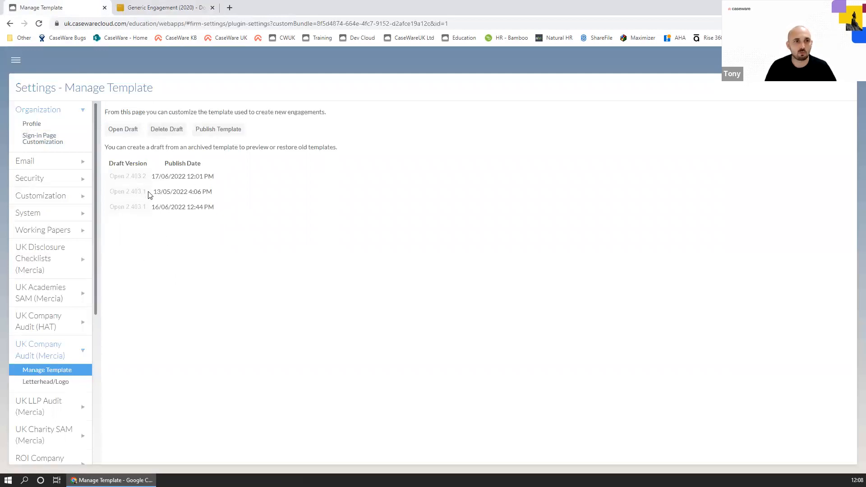
{"action": "left_click", "coordinate": [184, 8]}
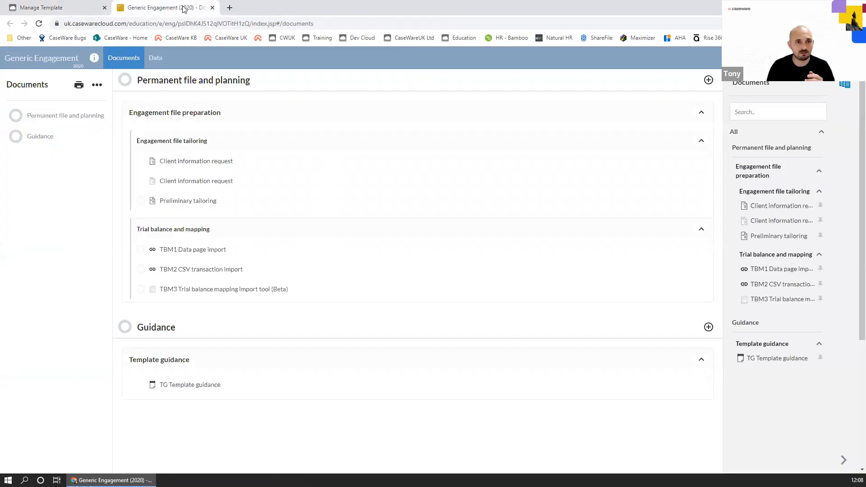
Open the Preliminary tailoring checklist and put it into edit mode
{"action": "left_click", "coordinate": [202, 201]}
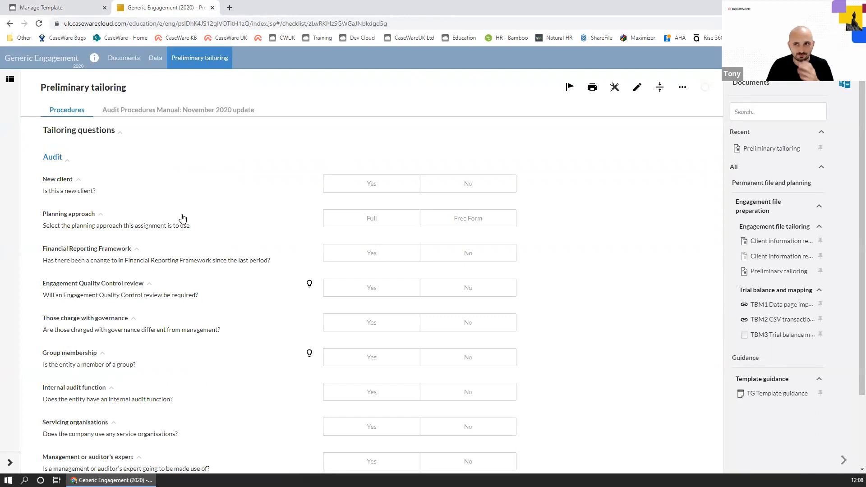
{"action": "scroll", "coordinate": [178, 224], "scroll_direction": "down", "scroll_amount": 2}
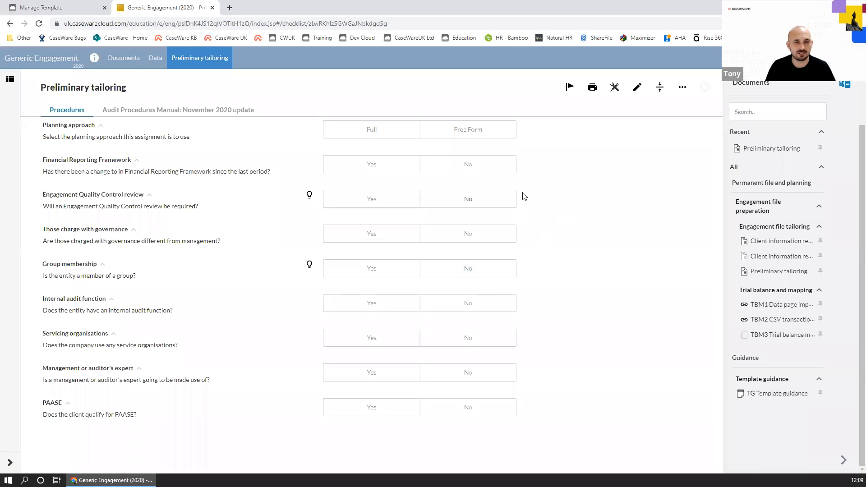
{"action": "left_click", "coordinate": [634, 91]}
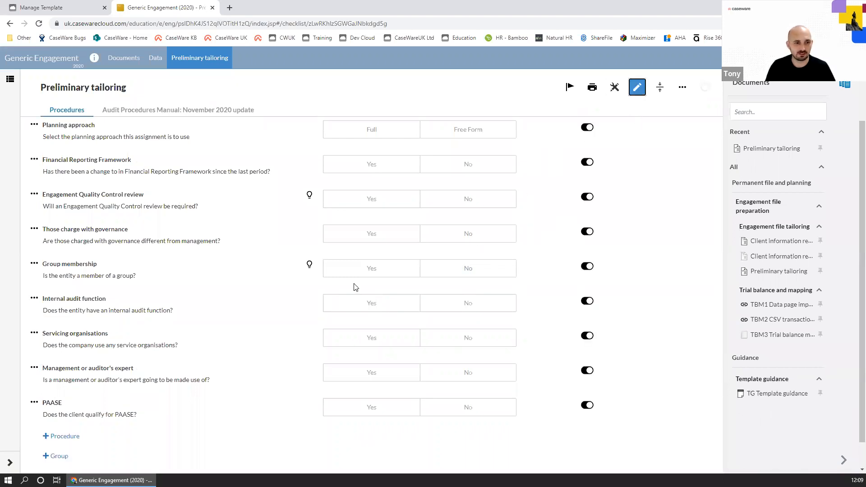
Add a group below the PAASE question and try to name it "Firm questions"
{"action": "scroll", "coordinate": [135, 456], "scroll_direction": "down", "scroll_amount": 1}
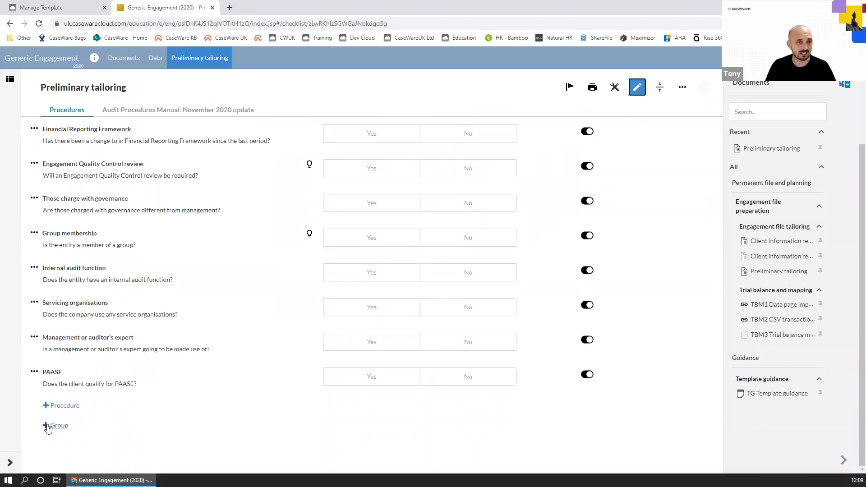
{"action": "left_click", "coordinate": [57, 426]}
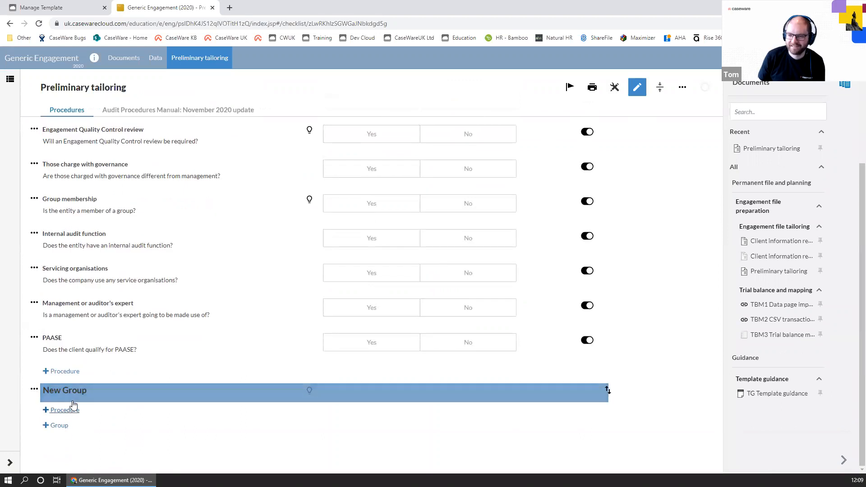
{"action": "left_click", "coordinate": [92, 395]}
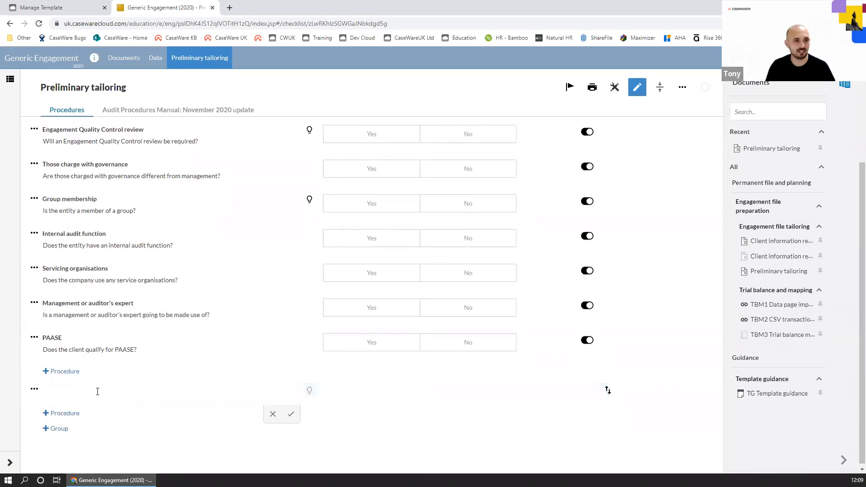
{"action": "left_click_drag", "start_coordinate": [92, 395], "coordinate": [35, 406]}
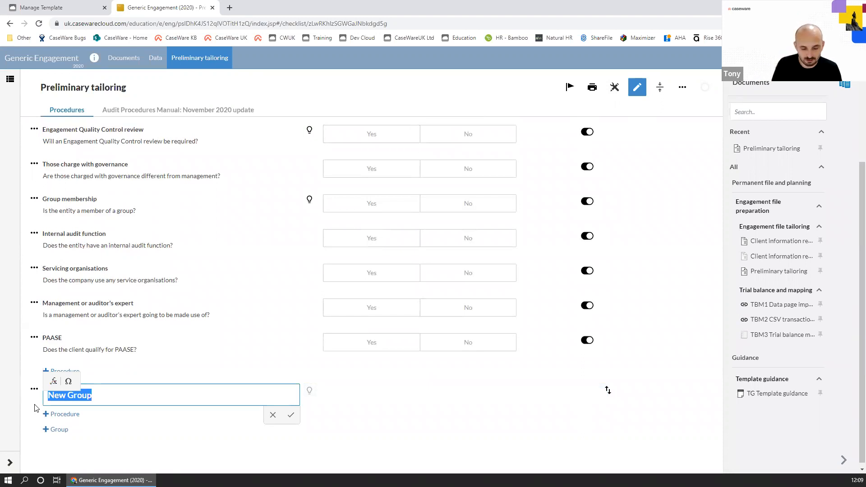
{"action": "type", "text": "Firm"}
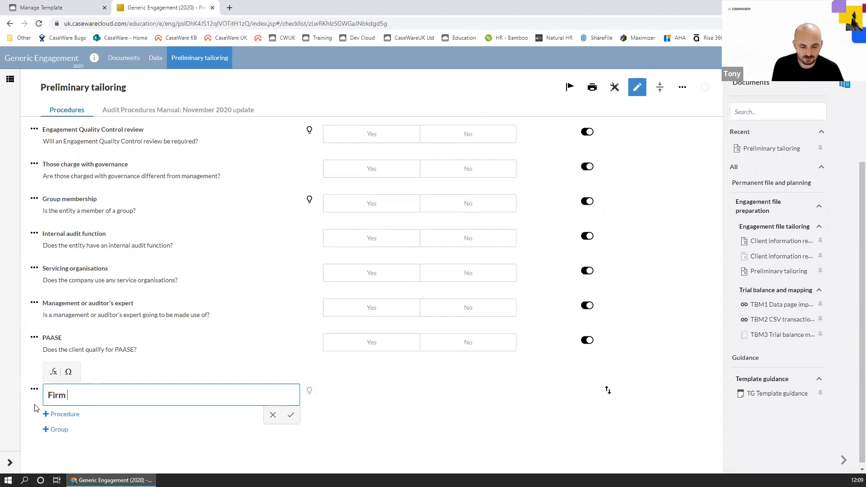
{"action": "type", "text": "questions"}
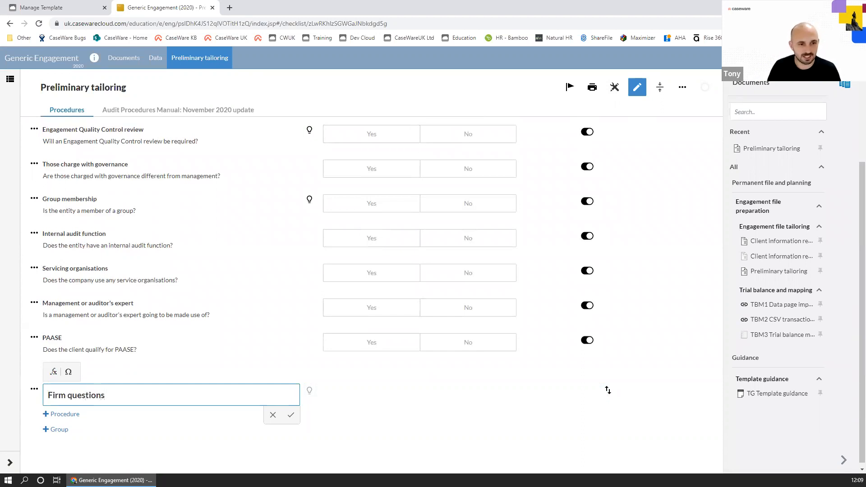
{"action": "key", "text": "Return"}
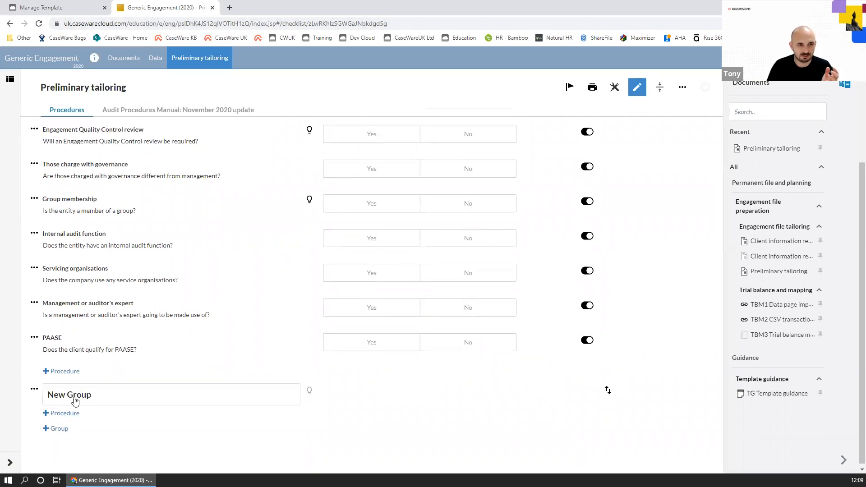
Try again to rename the added group as "Firm questions"
{"action": "left_click", "coordinate": [104, 393]}
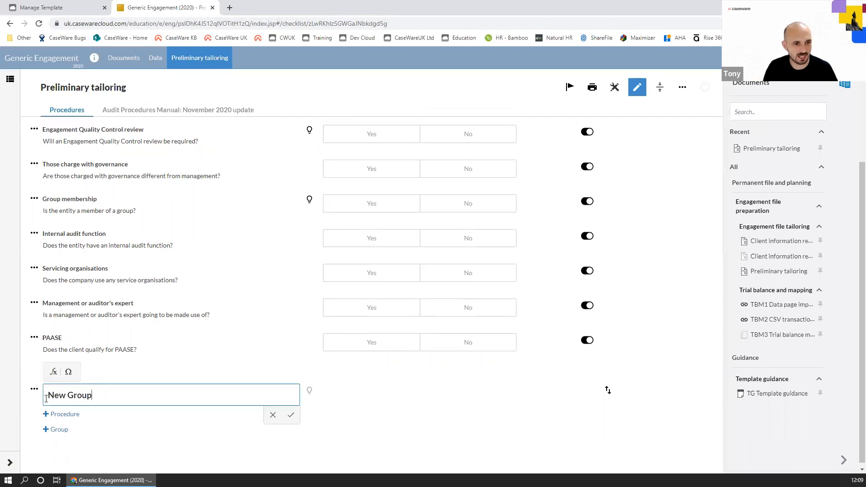
{"action": "key", "text": "ctrl+a"}
{"action": "type", "text": "F"}
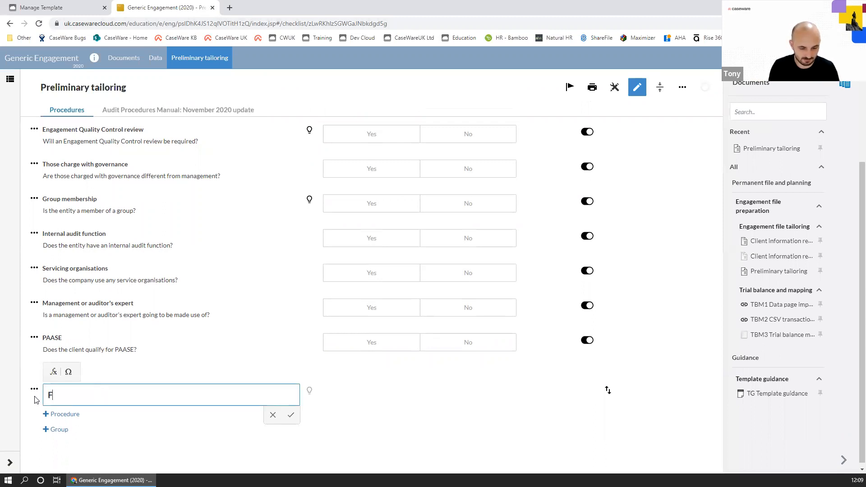
{"action": "type", "text": "irm questions"}
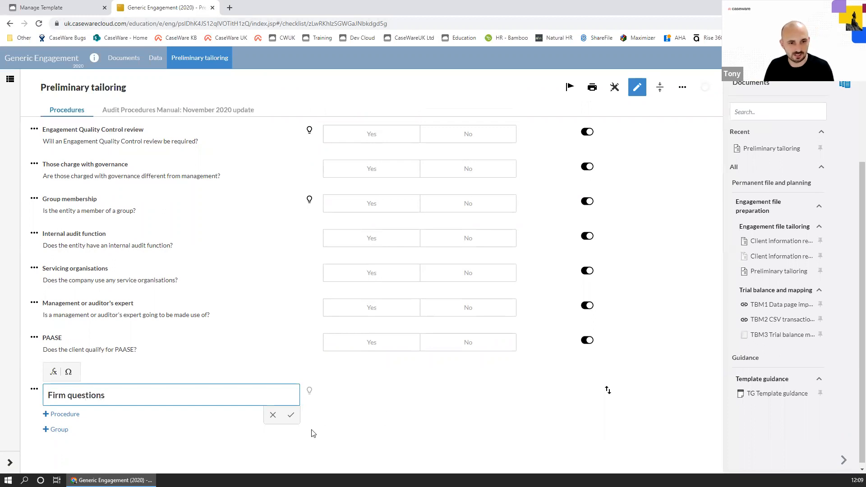
{"action": "left_click", "coordinate": [291, 418]}
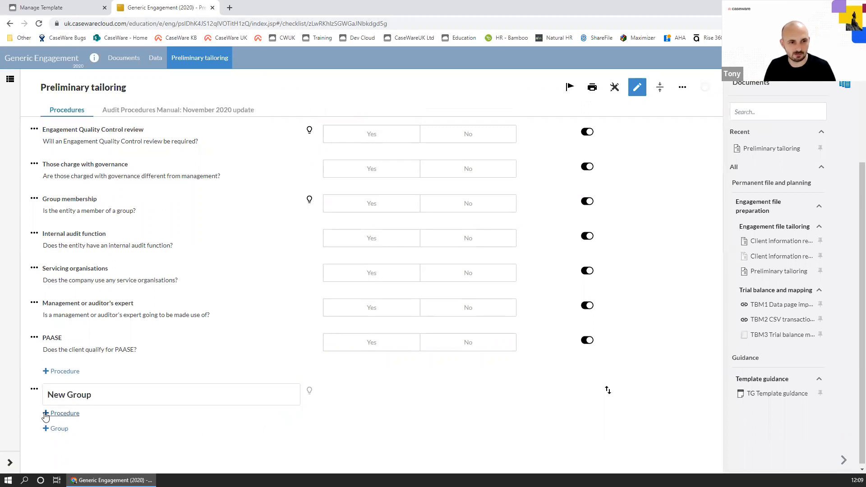
Add a procedure to the new group and delete the surplus second procedure
{"action": "double_click", "coordinate": [59, 418]}
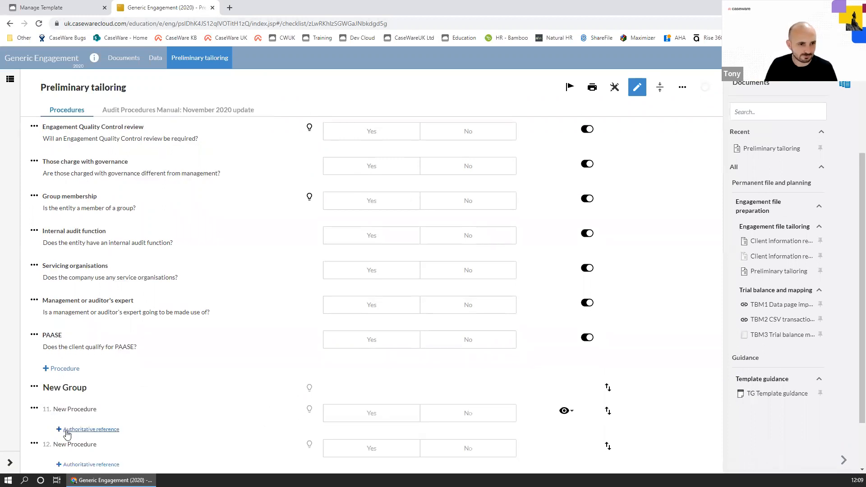
{"action": "scroll", "coordinate": [107, 415], "scroll_direction": "down", "scroll_amount": 2}
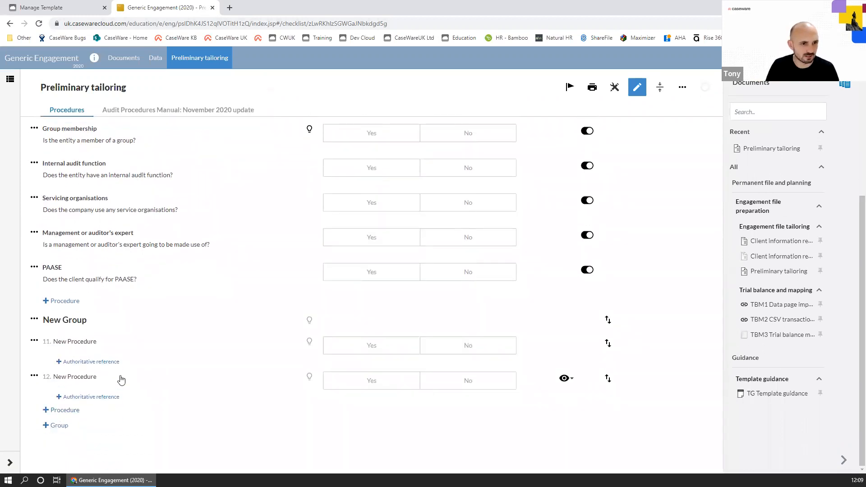
{"action": "left_click", "coordinate": [34, 376]}
{"action": "left_click", "coordinate": [48, 458]}
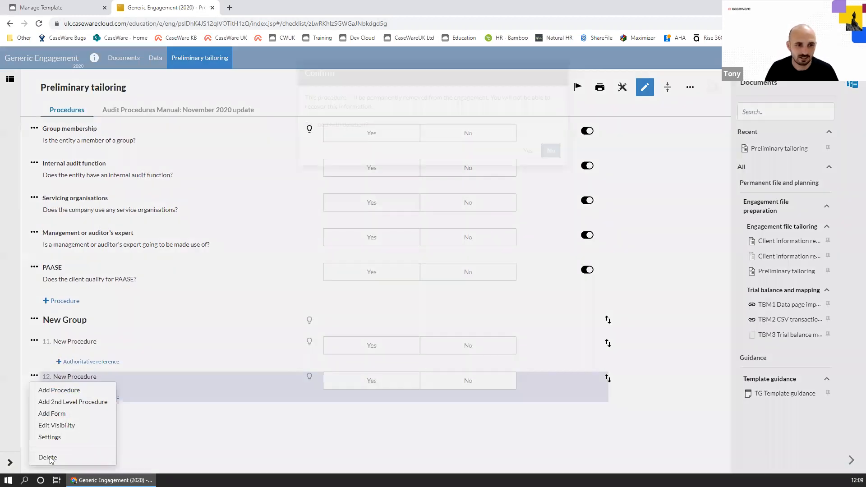
{"action": "left_click", "coordinate": [528, 150]}
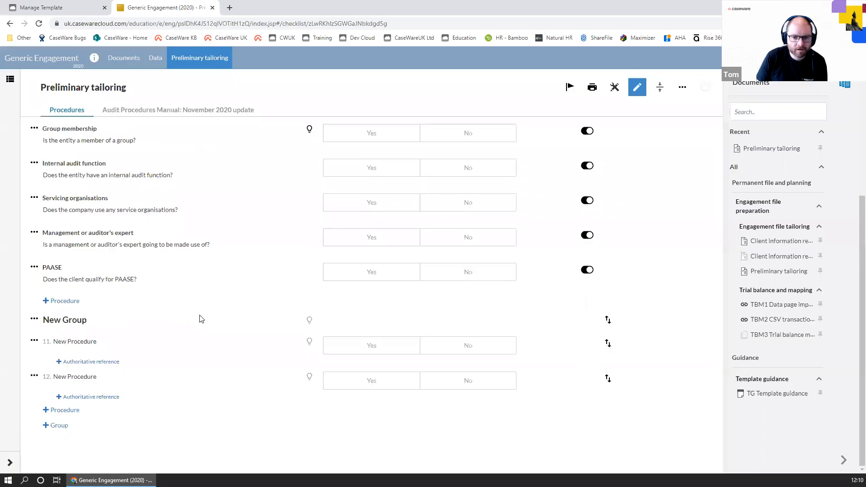
Enter "Please select the client industry" as the new procedure's summary
{"action": "left_click", "coordinate": [76, 381]}
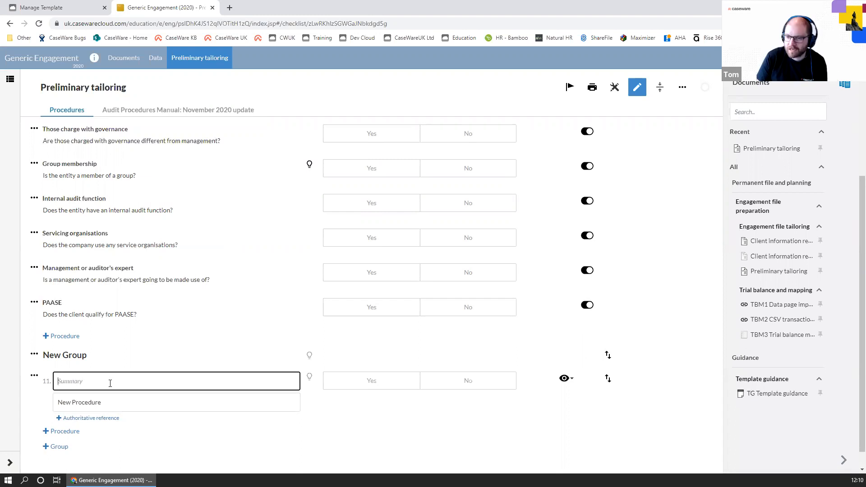
{"action": "type", "text": "PLease select"}
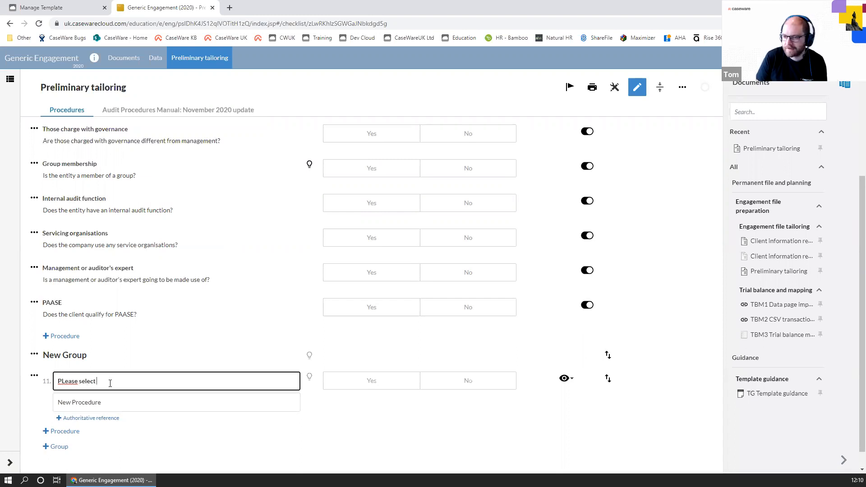
{"action": "type", "text": " the c"}
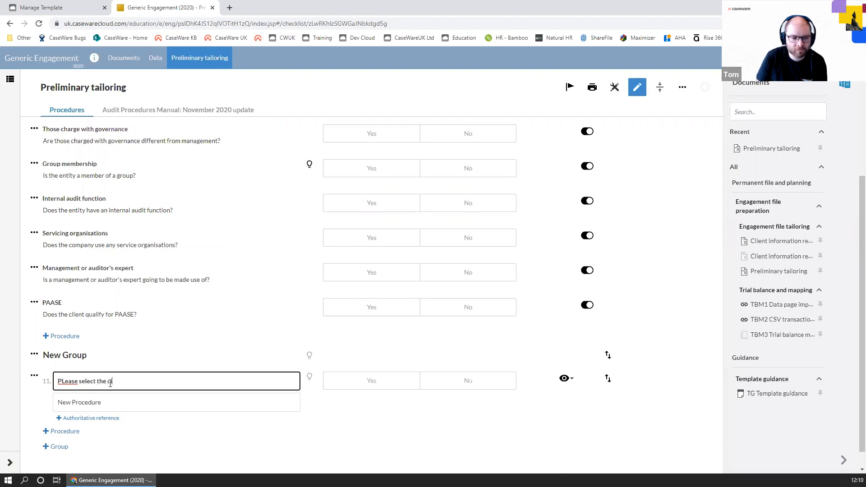
{"action": "type", "text": "lient industry"}
{"action": "left_click", "coordinate": [64, 385]}
{"action": "key", "text": "BackSpace"}
{"action": "type", "text": "l"}
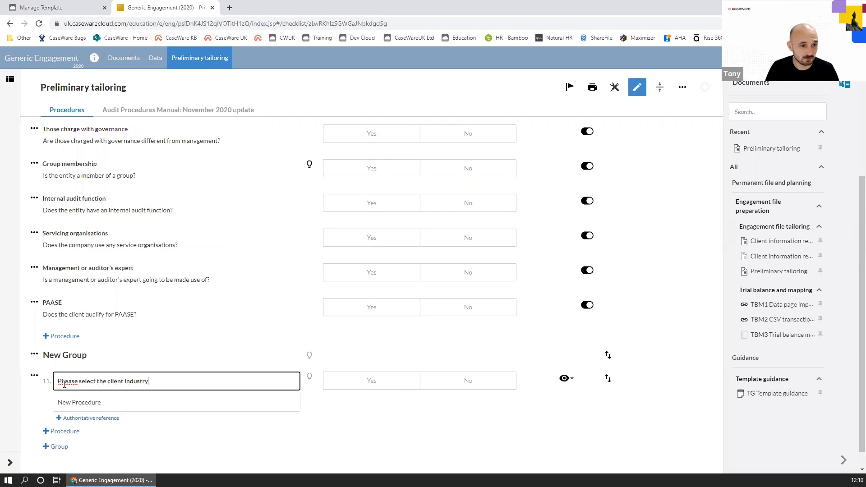
{"action": "key", "text": "BackSpace"}
{"action": "type", "text": "l"}
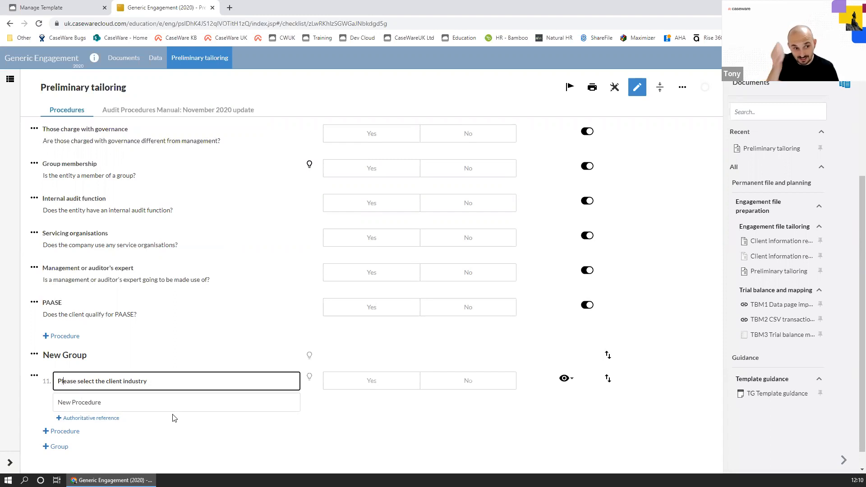
{"action": "left_click", "coordinate": [38, 400]}
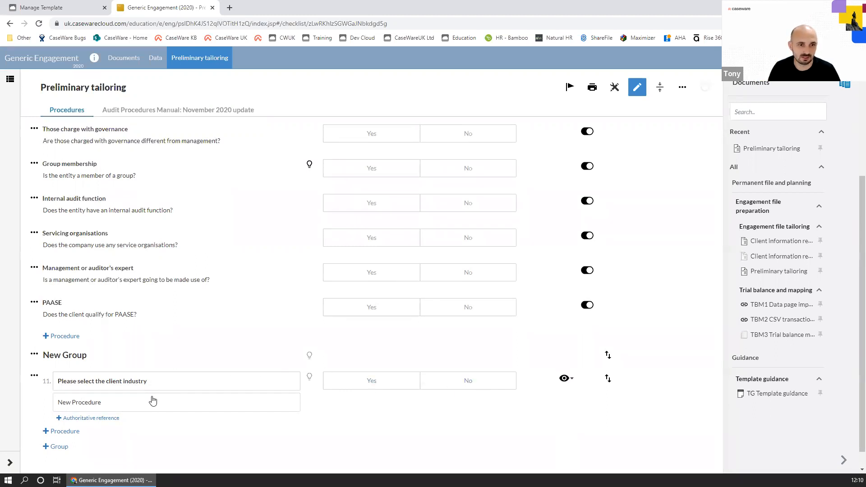
Set the new procedure's description to "Please select the client industry as this will further tailor your audit pack."
{"action": "left_click", "coordinate": [172, 405]}
{"action": "left_click_drag", "start_coordinate": [150, 403], "coordinate": [56, 377]}
{"action": "key", "text": "ctrl+c"}
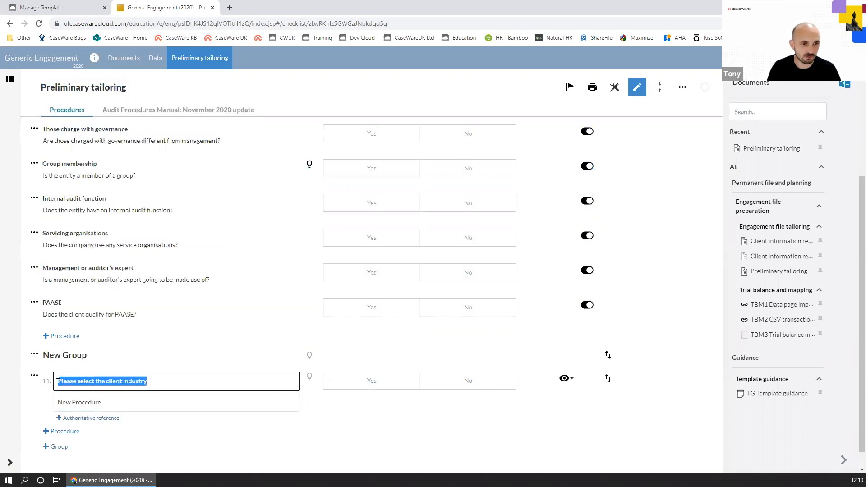
{"action": "left_click", "coordinate": [115, 406]}
{"action": "key", "text": "ctrl+a"}
{"action": "key", "text": "ctrl+v"}
{"action": "type", "text": "as this will further ta"}
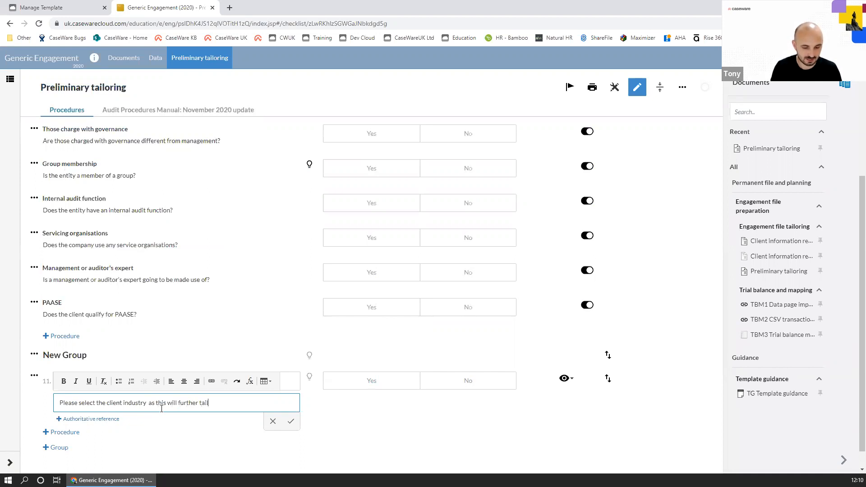
{"action": "type", "text": "ilor your audit pack."}
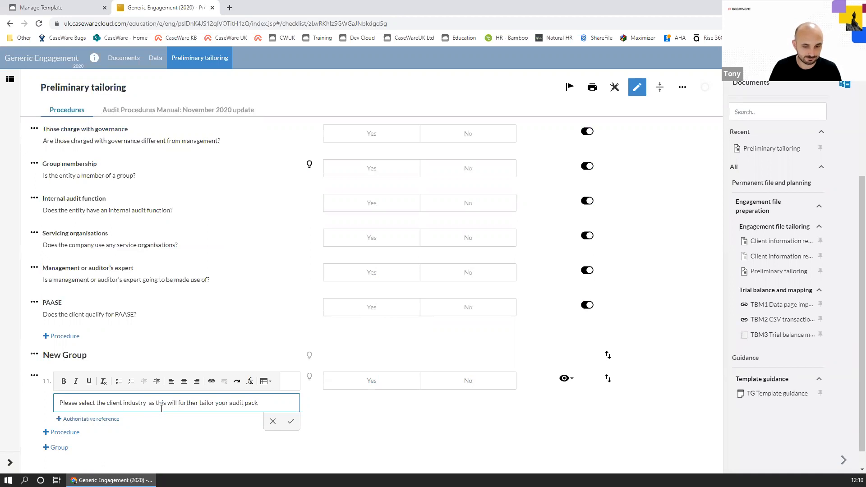
{"action": "left_click", "coordinate": [291, 421]}
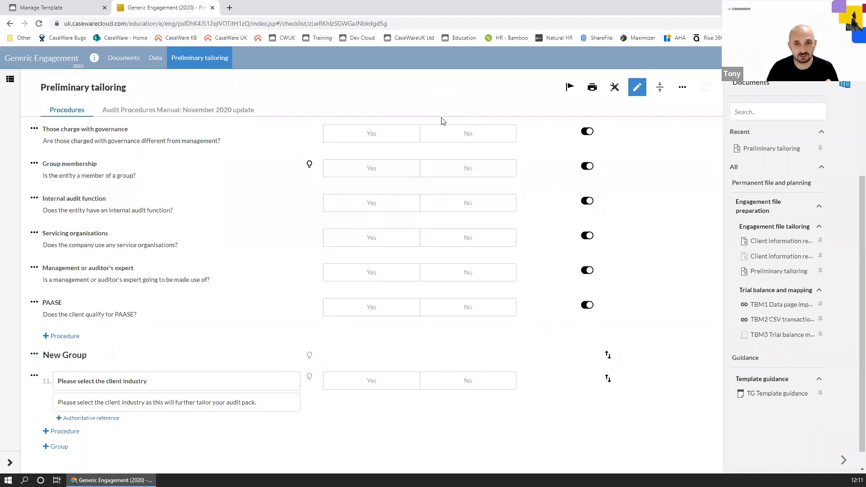
Override the checklist settings in the client industry procedure's settings
{"action": "left_click", "coordinate": [34, 376]}
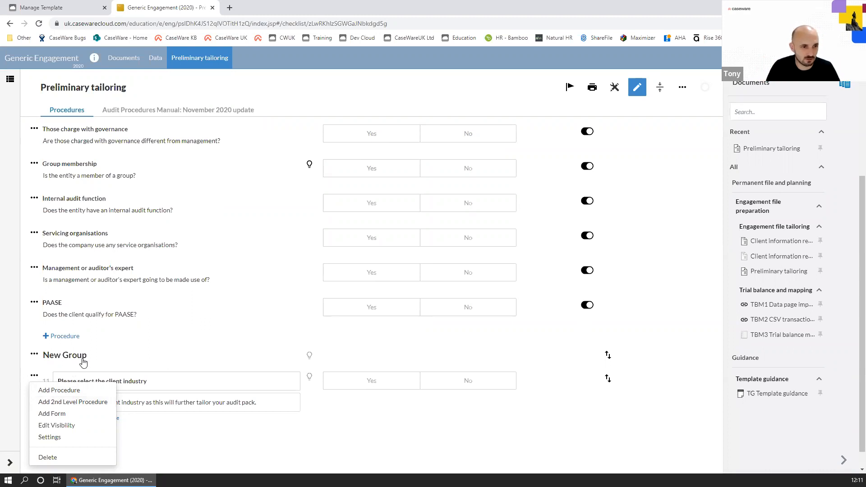
{"action": "left_click", "coordinate": [61, 437]}
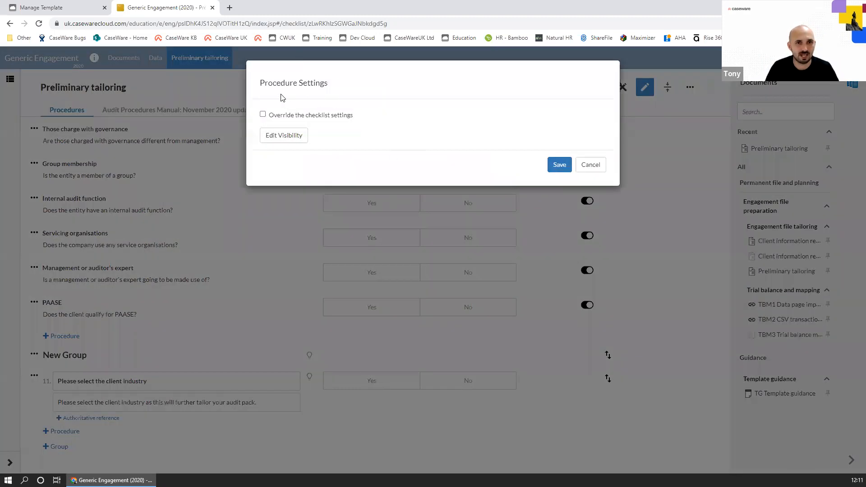
{"action": "left_click", "coordinate": [262, 114]}
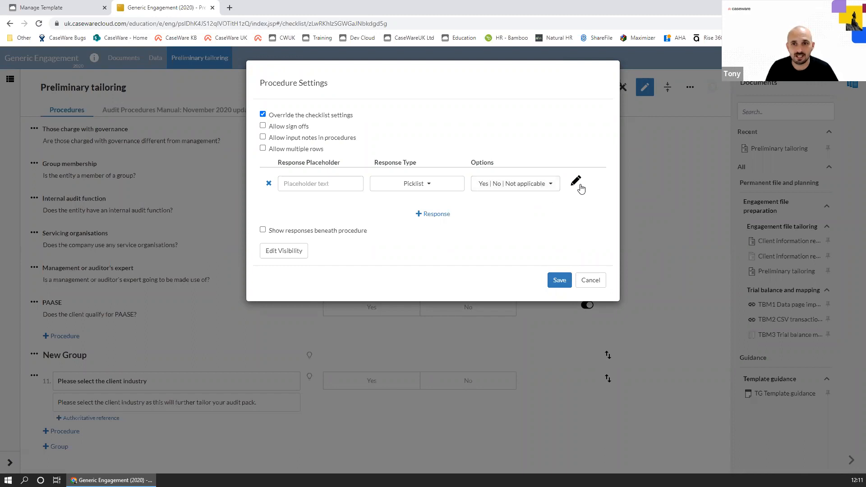
Replace the picklist response options with "Roofing", "Motor factors" and "Everyone else"
{"action": "left_click", "coordinate": [576, 181]}
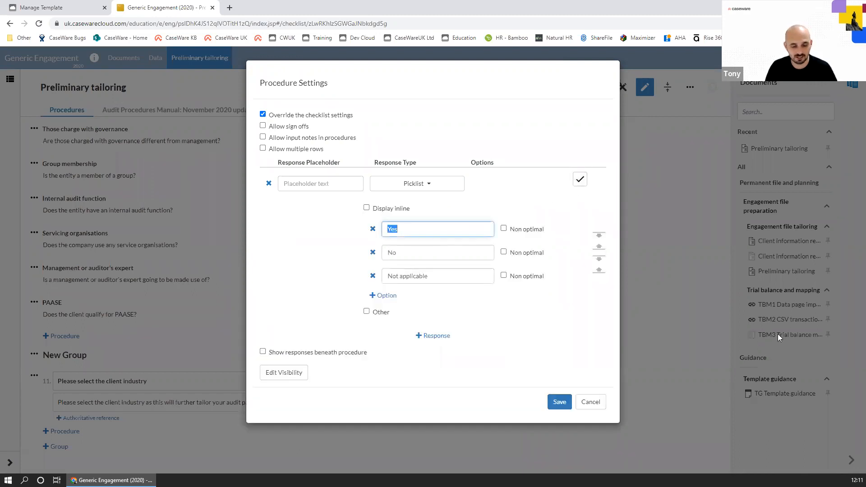
{"action": "type", "text": "Rod"}
{"action": "key", "text": "Tab"}
{"action": "key", "text": "Tab"}
{"action": "type", "text": "Motor "}
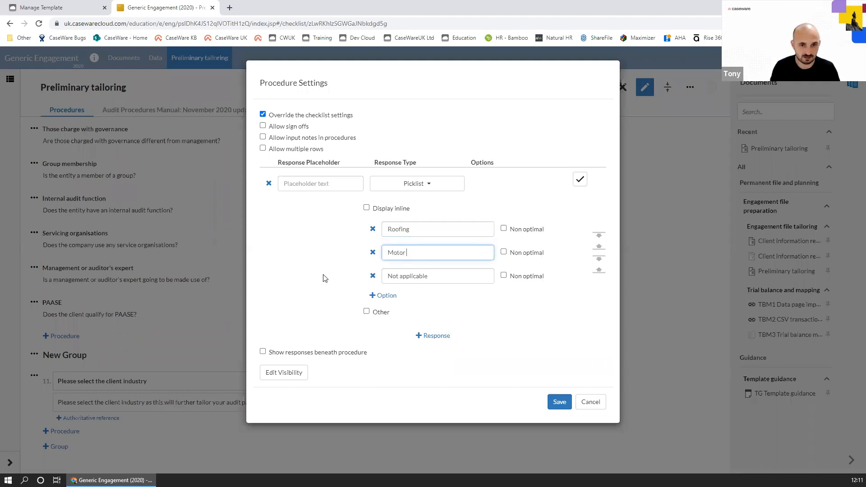
{"action": "type", "text": "factors"}
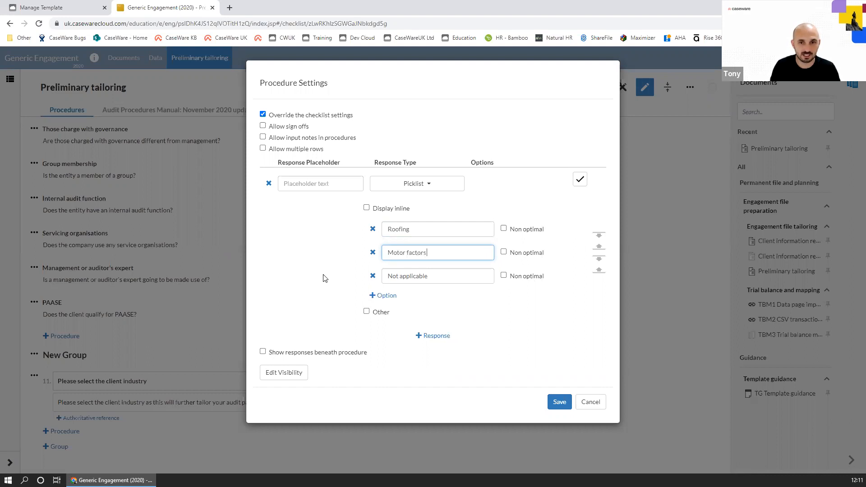
{"action": "key", "text": "Tab"}
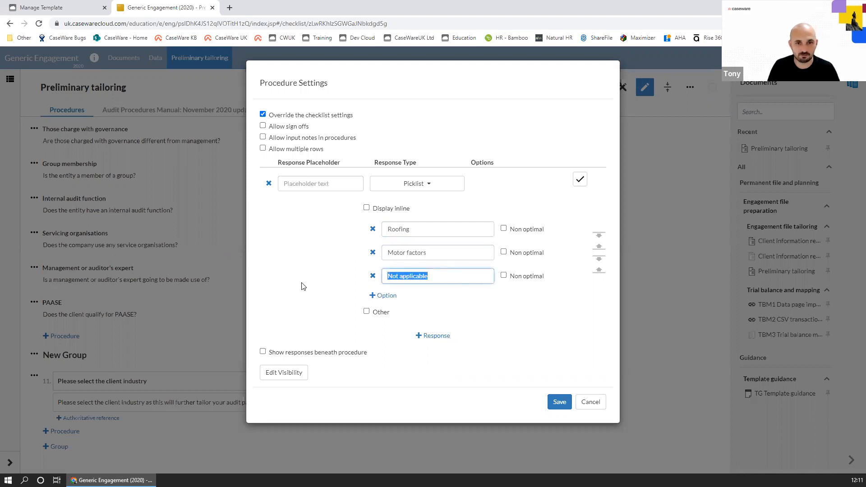
{"action": "type", "text": "Every"}
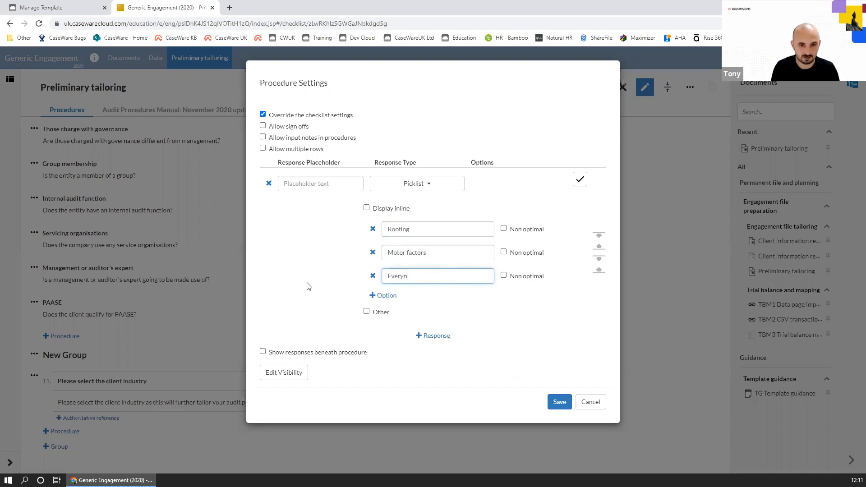
{"action": "type", "text": "one else"}
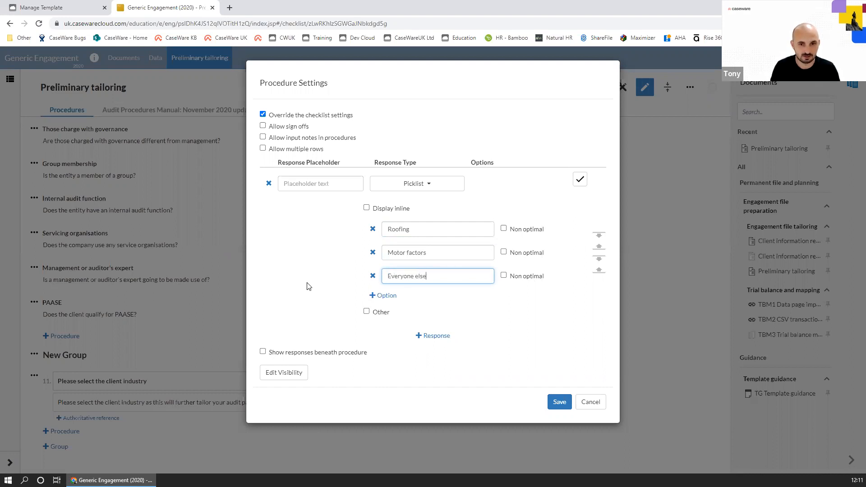
{"action": "left_click", "coordinate": [286, 262]}
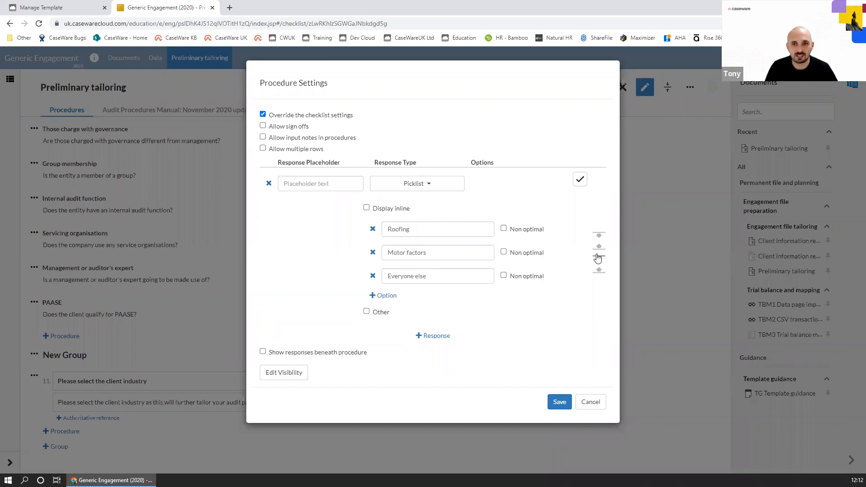
Reorder the picklist options to Roofing, Everyone else, Motor factors
{"action": "left_click", "coordinate": [600, 240]}
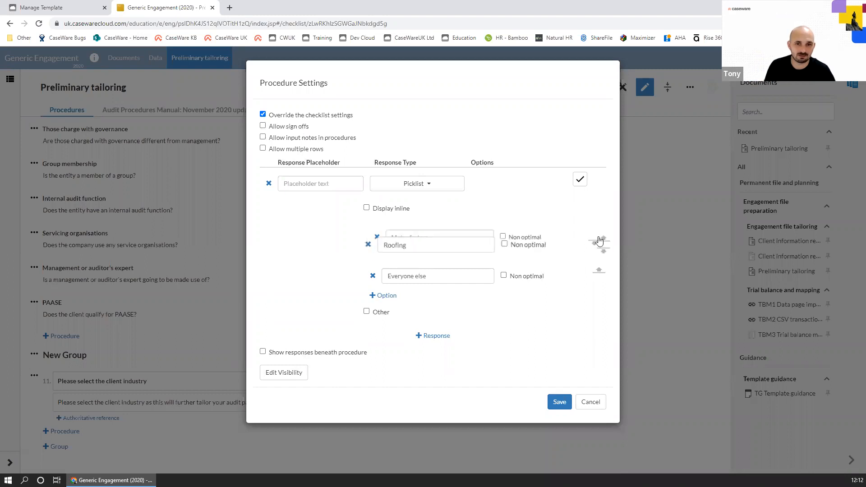
{"action": "left_click", "coordinate": [601, 272]}
{"action": "left_click", "coordinate": [599, 247]}
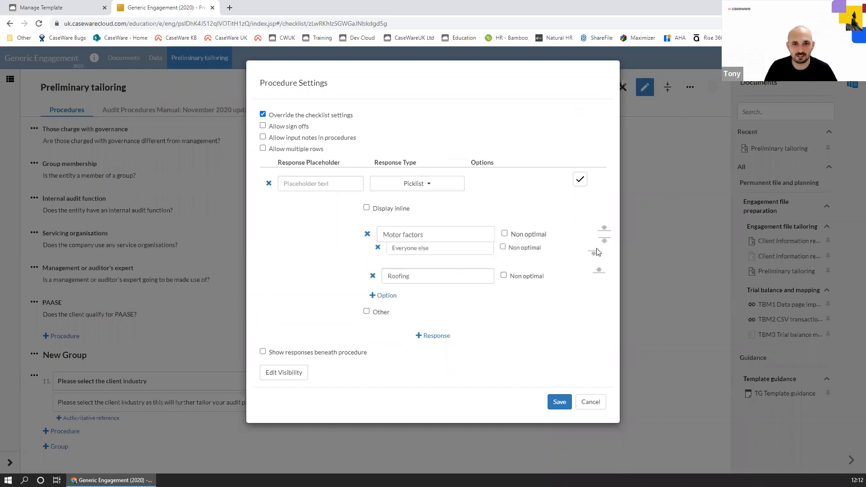
{"action": "left_click", "coordinate": [600, 272]}
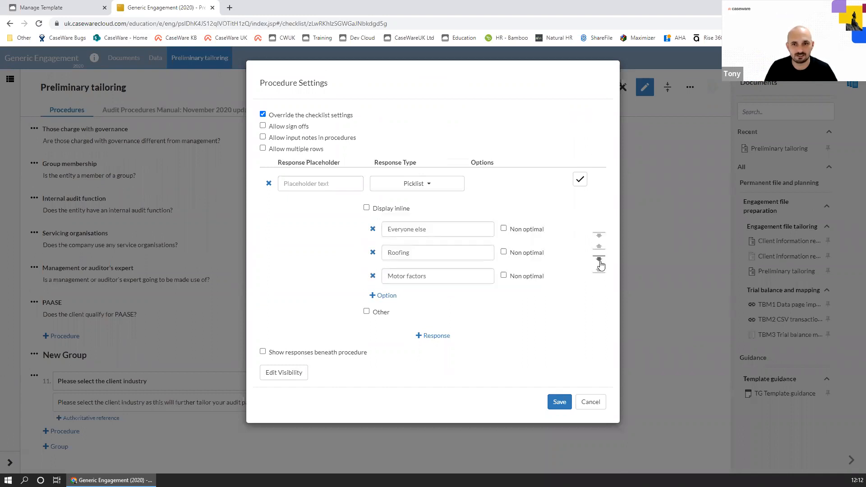
{"action": "left_click", "coordinate": [599, 248]}
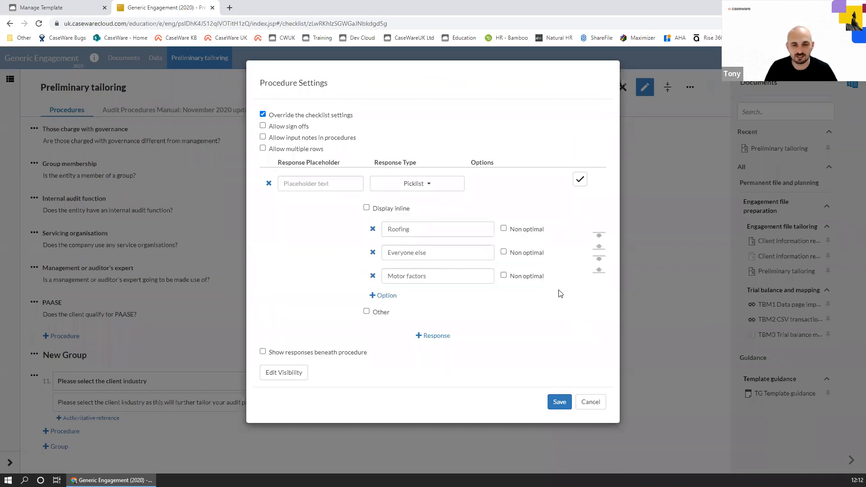
View the procedure's visibility settings without adding a condition and save the procedure settings
{"action": "left_click", "coordinate": [297, 374]}
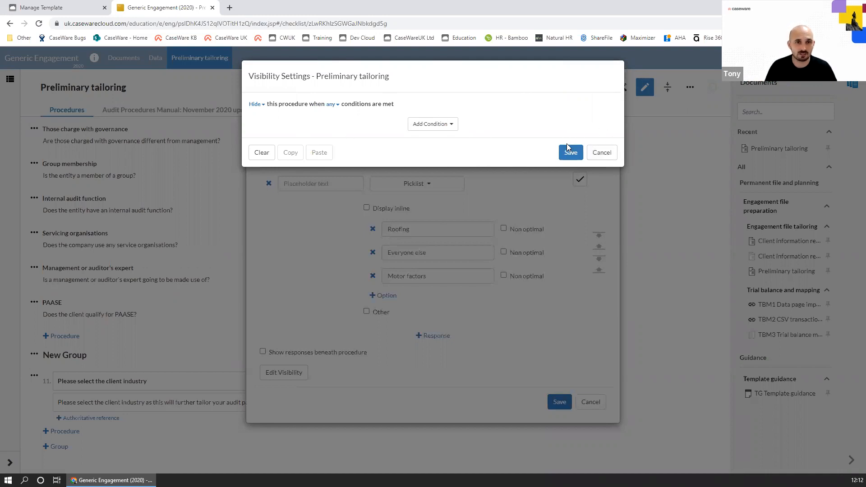
{"action": "left_click", "coordinate": [601, 153]}
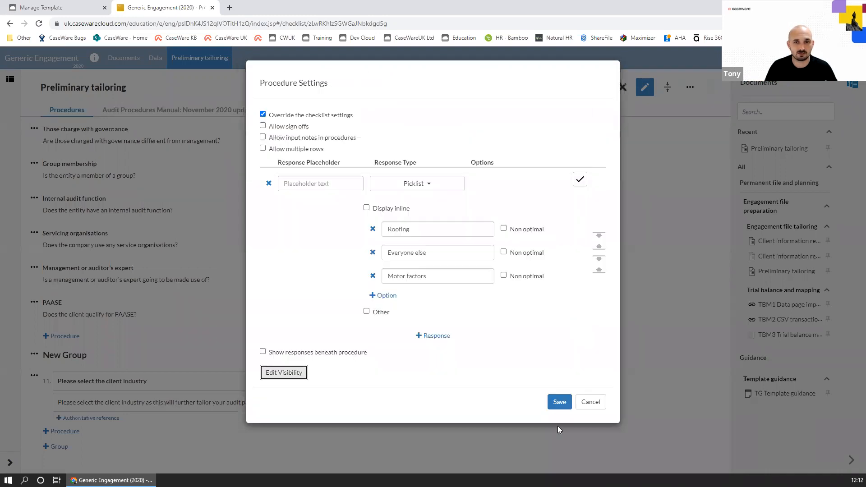
{"action": "left_click", "coordinate": [559, 402]}
{"action": "scroll", "coordinate": [471, 423], "scroll_direction": "down", "scroll_amount": 1}
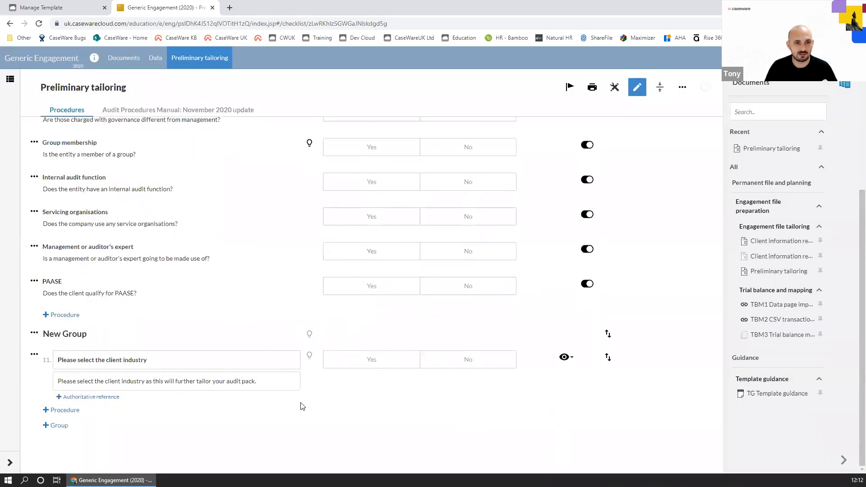
Reload the Preliminary tailoring checklist and check the response options of the client industry question under Firm questions
{"action": "left_click", "coordinate": [39, 24]}
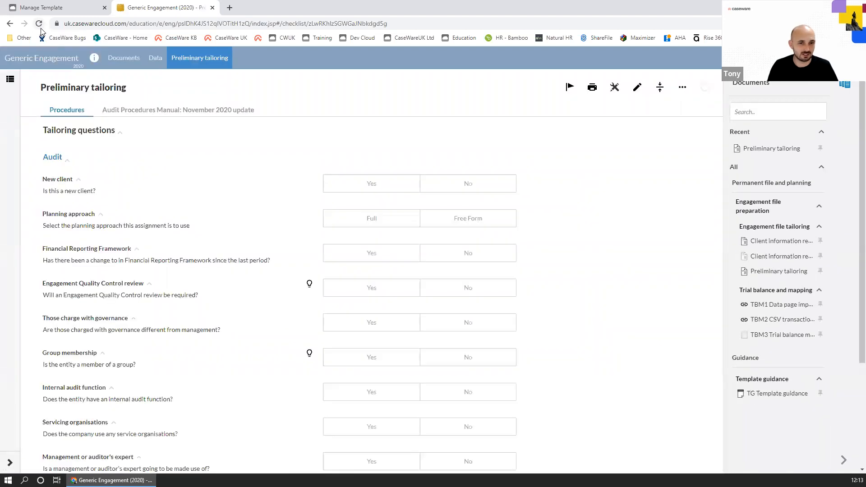
{"action": "scroll", "coordinate": [229, 356], "scroll_direction": "down", "scroll_amount": 3}
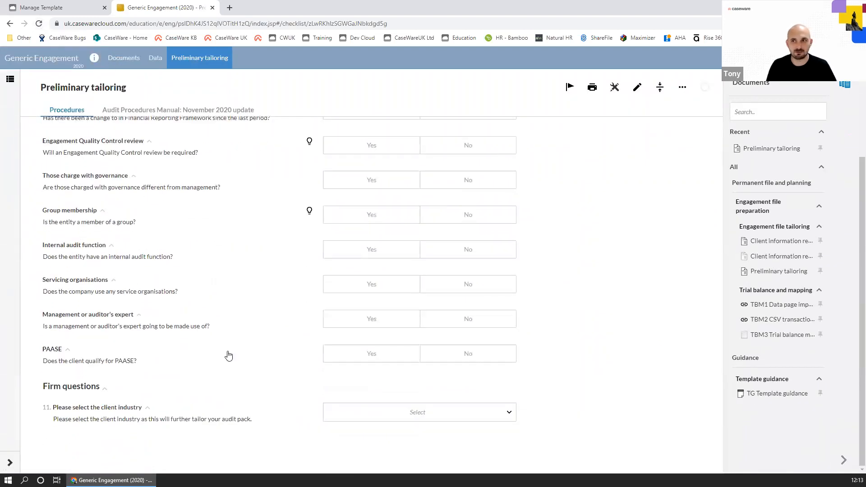
{"action": "left_click", "coordinate": [362, 414]}
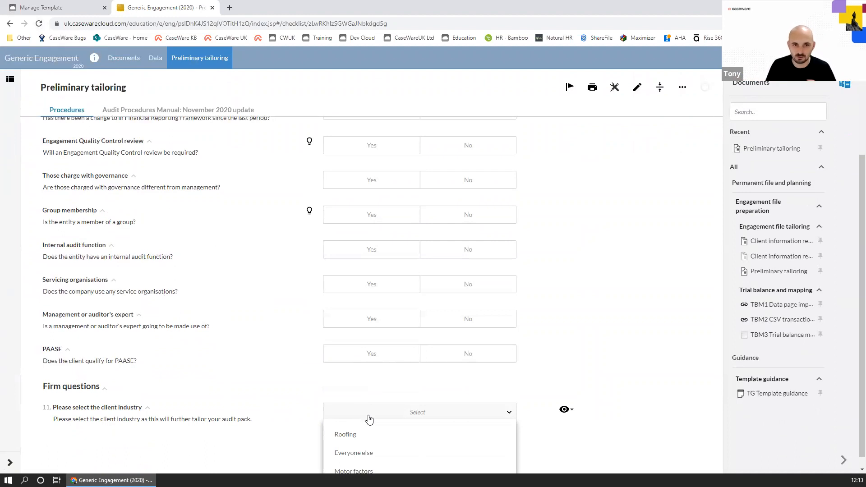
{"action": "scroll", "coordinate": [375, 411], "scroll_direction": "down", "scroll_amount": 1}
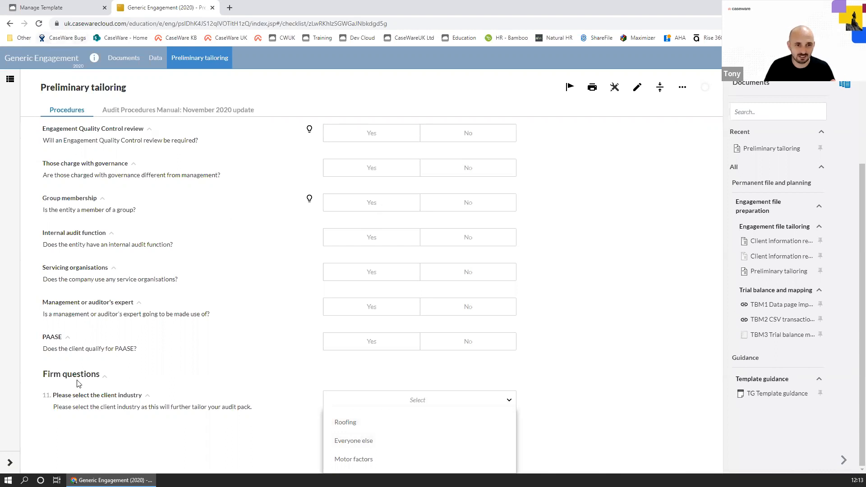
{"action": "left_click", "coordinate": [92, 446]}
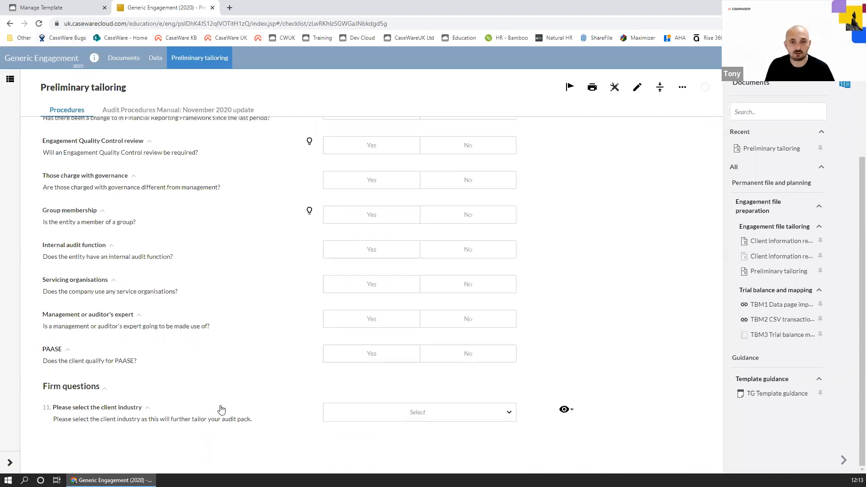
{"action": "left_click", "coordinate": [440, 411]}
{"action": "left_click", "coordinate": [436, 411]}
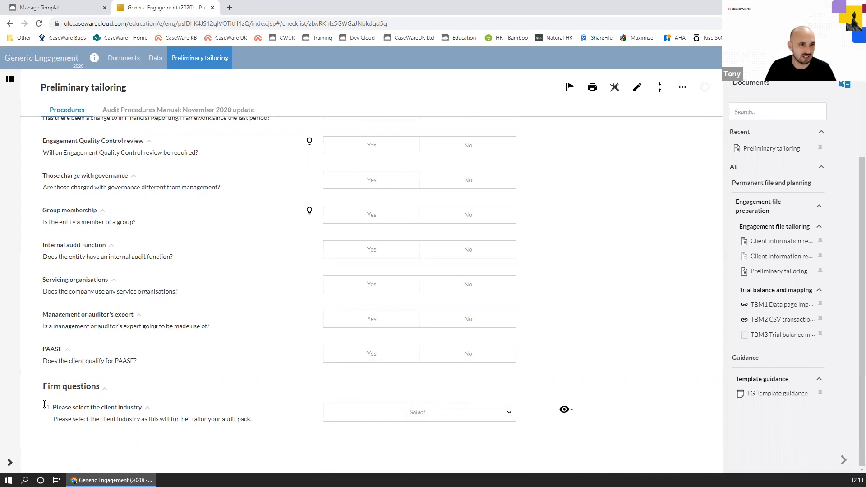
Check the client industry question's numbering and its procedure settings in edit mode, leaving the settings as they are
{"action": "scroll", "coordinate": [45, 406], "scroll_direction": "up", "scroll_amount": 3}
{"action": "scroll", "coordinate": [47, 408], "scroll_direction": "down", "scroll_amount": 3}
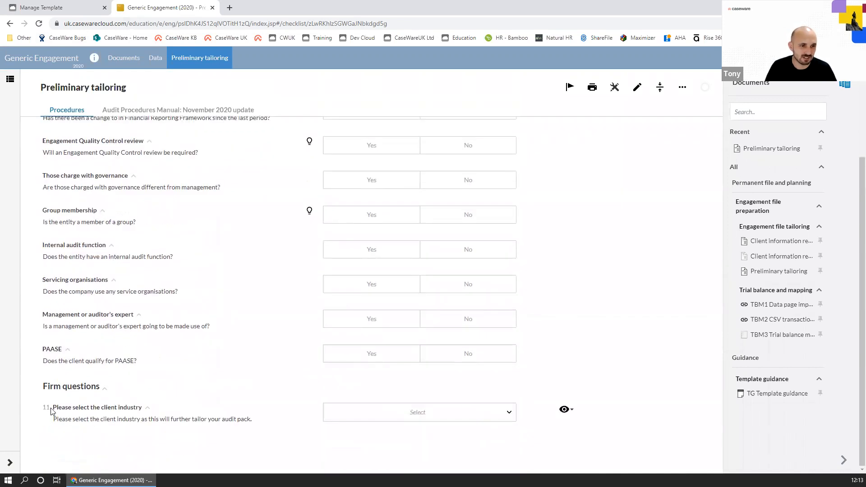
{"action": "left_click_drag", "start_coordinate": [52, 408], "coordinate": [44, 410]}
{"action": "left_click", "coordinate": [637, 87]}
{"action": "left_click", "coordinate": [53, 427]}
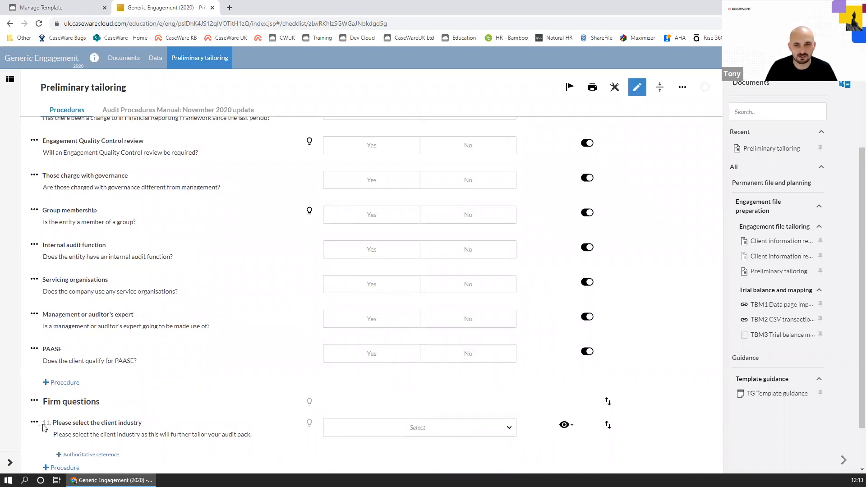
{"action": "left_click", "coordinate": [34, 424]}
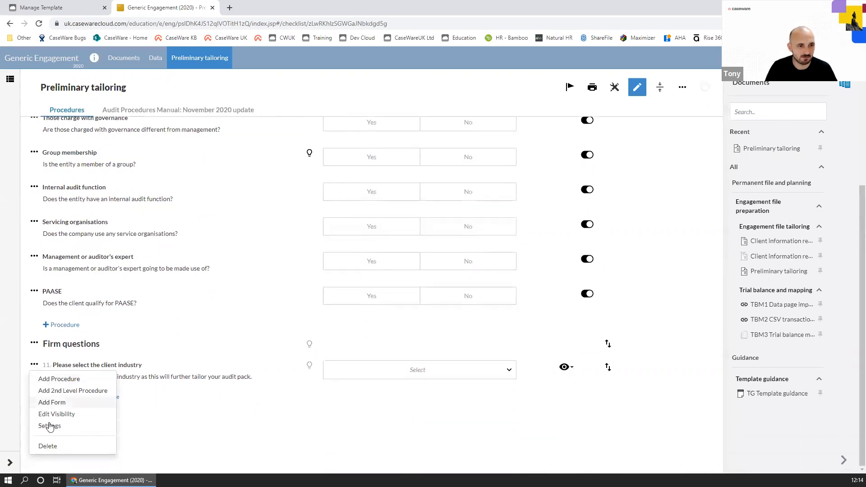
{"action": "left_click", "coordinate": [74, 431]}
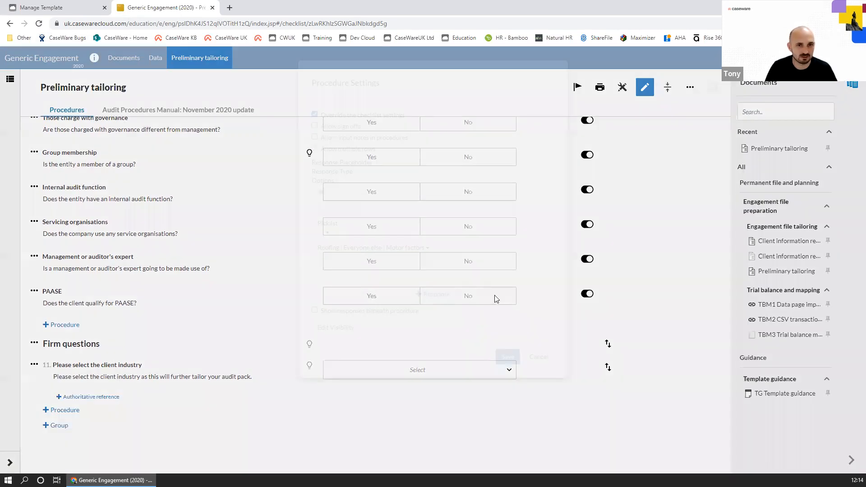
{"action": "left_click", "coordinate": [590, 281]}
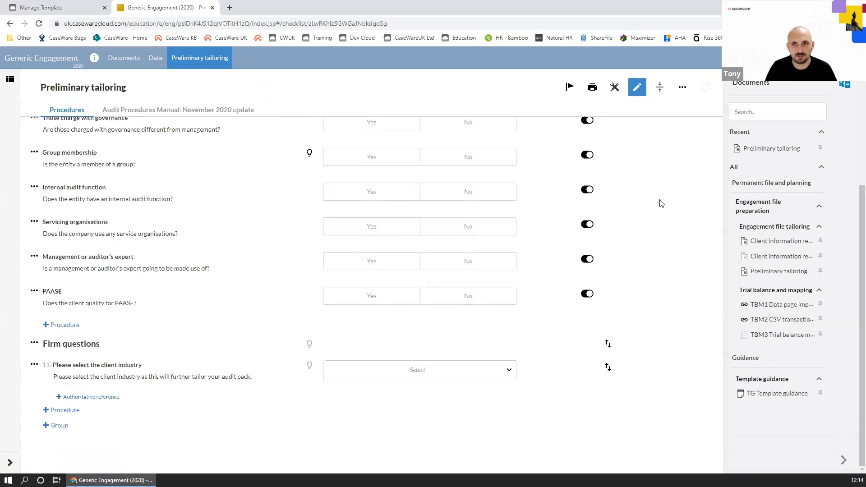
{"action": "left_click", "coordinate": [637, 92]}
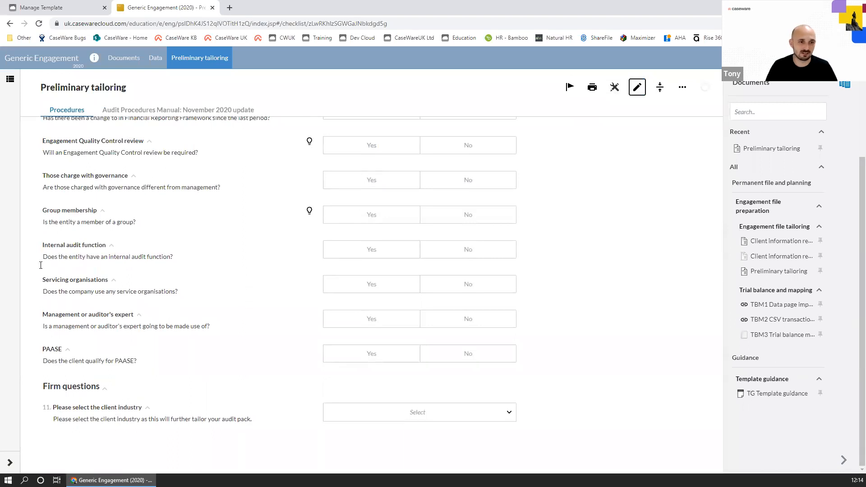
Look over the finished checklist and return to the engagement's Documents page
{"action": "scroll", "coordinate": [228, 329], "scroll_direction": "up", "scroll_amount": 3}
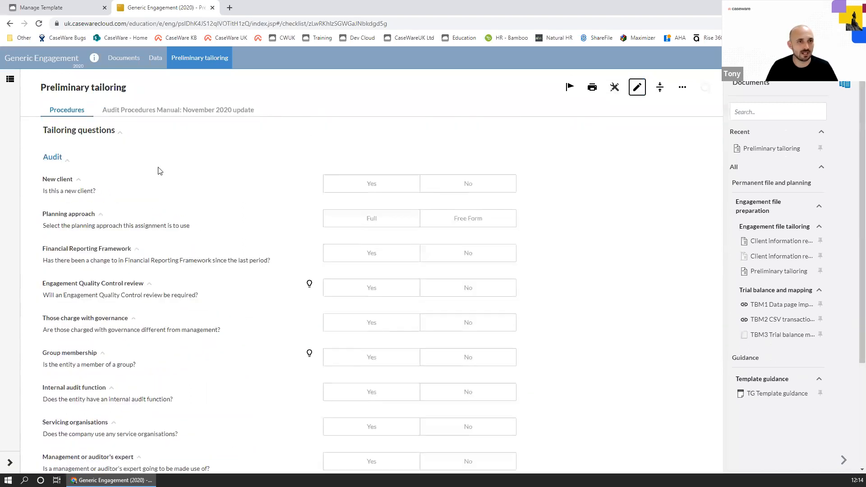
{"action": "scroll", "coordinate": [353, 405], "scroll_direction": "down", "scroll_amount": 3}
{"action": "triple_click", "coordinate": [129, 68]}
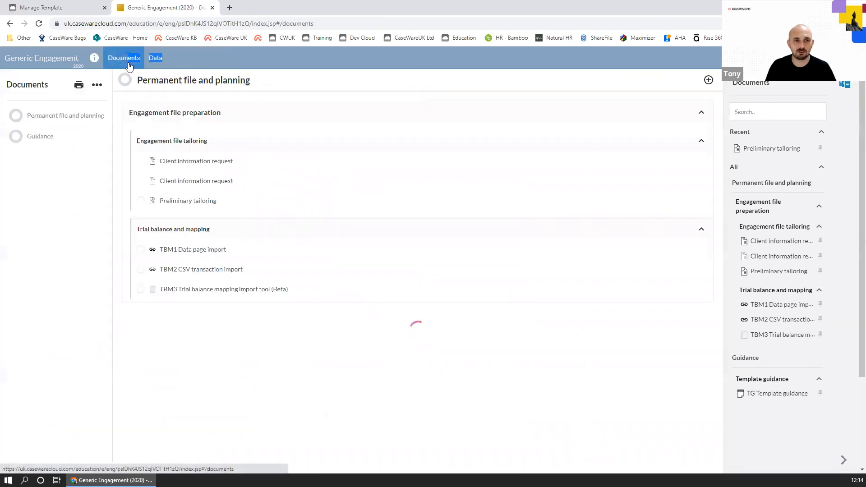
Open the first Client information request document under Engagement file tailoring
{"action": "left_click", "coordinate": [179, 200]}
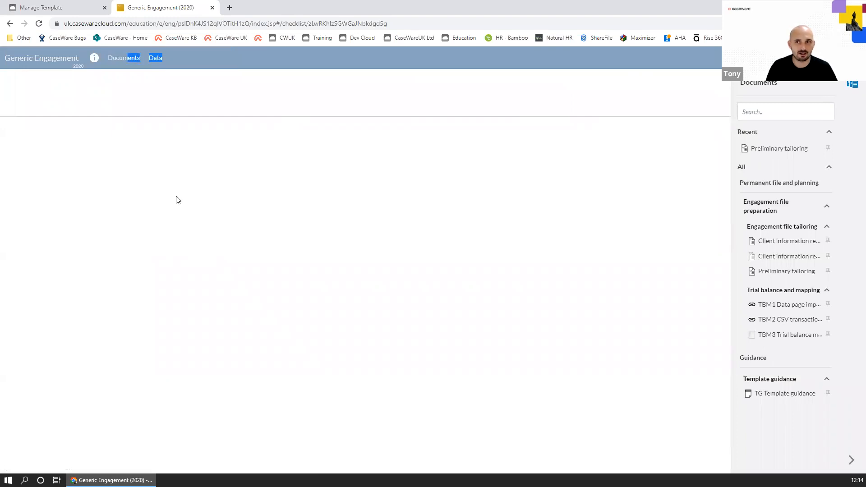
{"action": "left_click", "coordinate": [125, 66]}
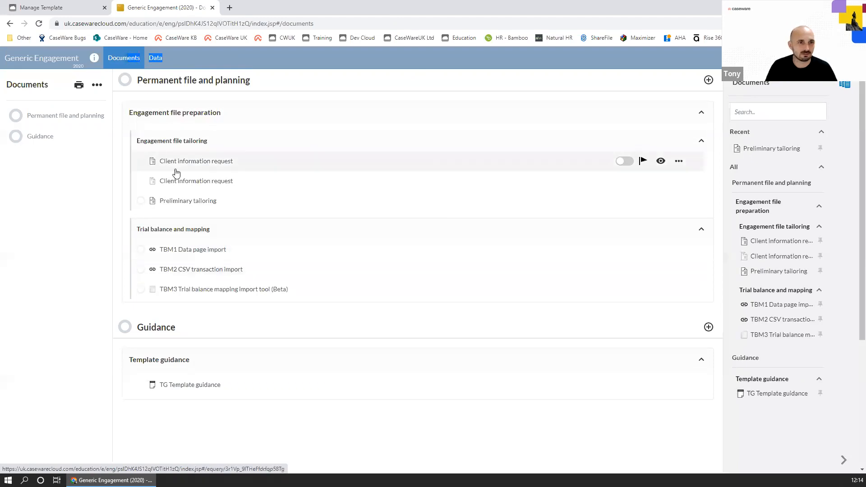
{"action": "left_click", "coordinate": [209, 164]}
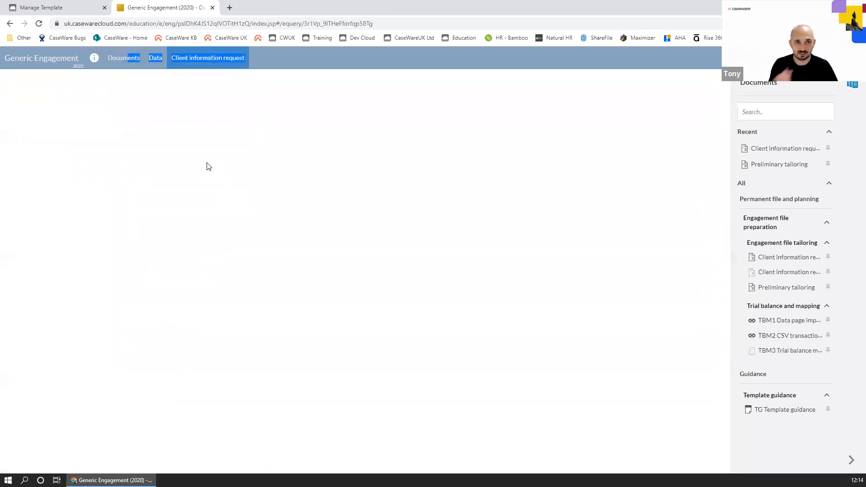
{"action": "left_click", "coordinate": [279, 68]}
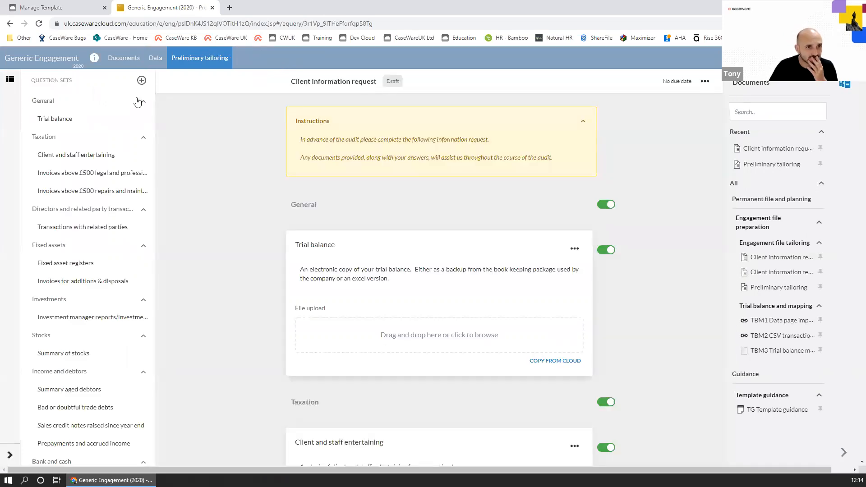
Add a new question group named "Roofing laws and regulation ...plus felt" to the client information request
{"action": "left_click", "coordinate": [142, 80]}
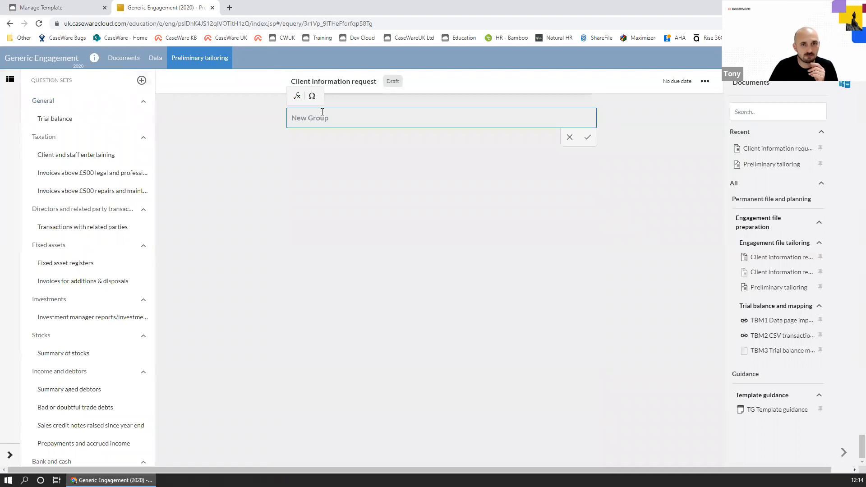
{"action": "left_click_drag", "start_coordinate": [337, 121], "coordinate": [267, 111]}
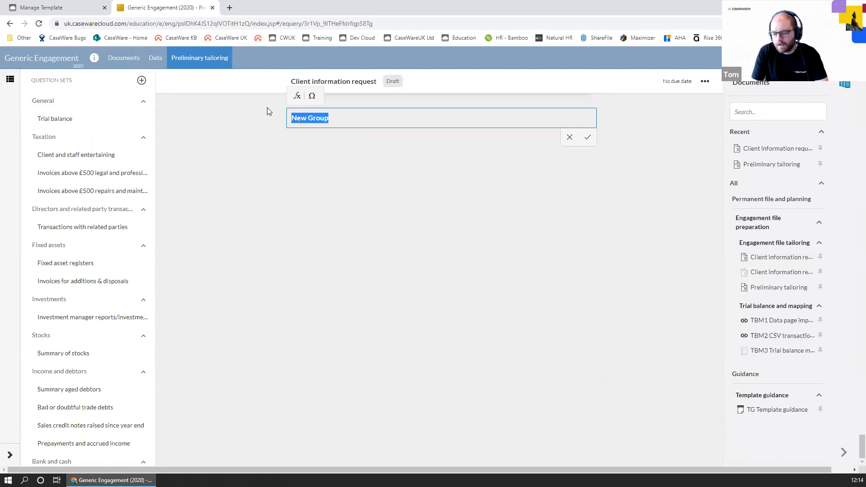
{"action": "type", "text": "R"}
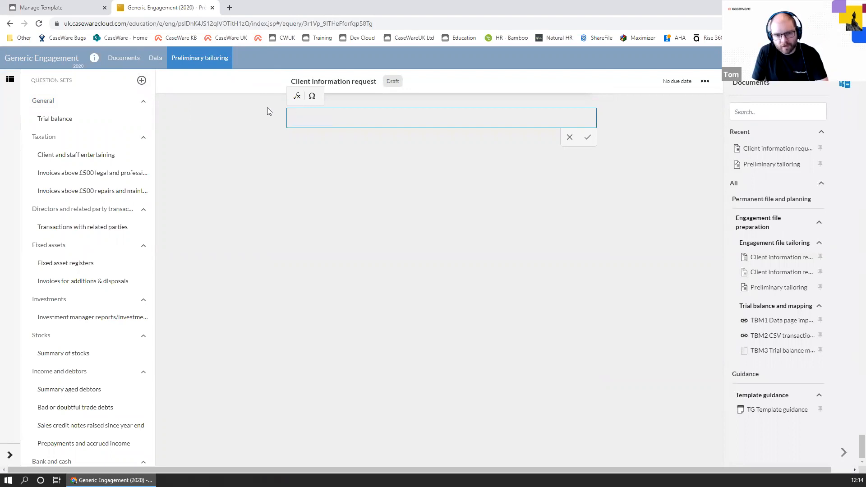
{"action": "type", "text": "Roofing "}
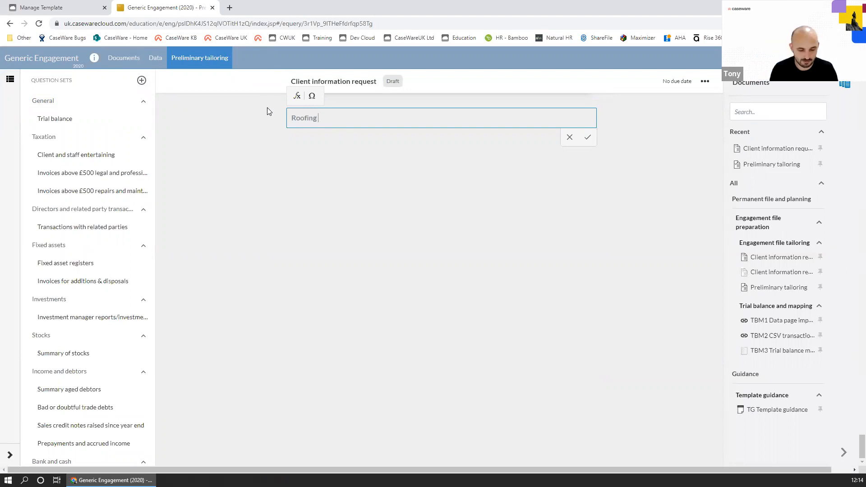
{"action": "type", "text": "la"}
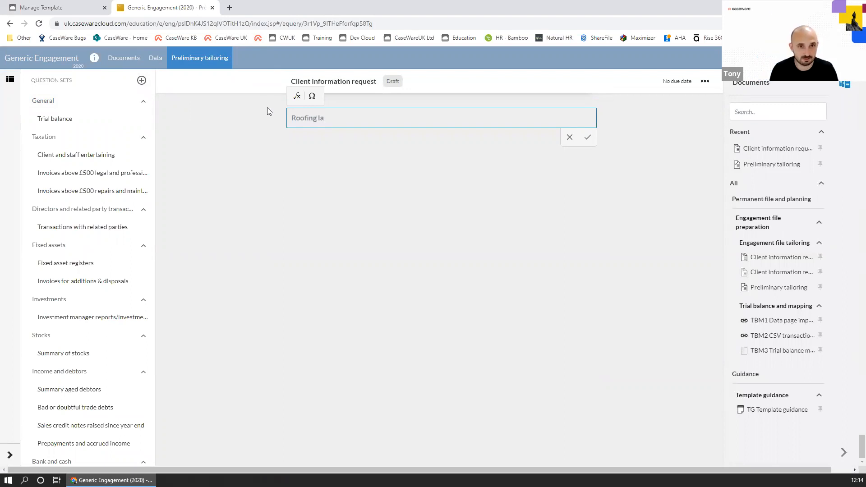
{"action": "type", "text": "ws and re"}
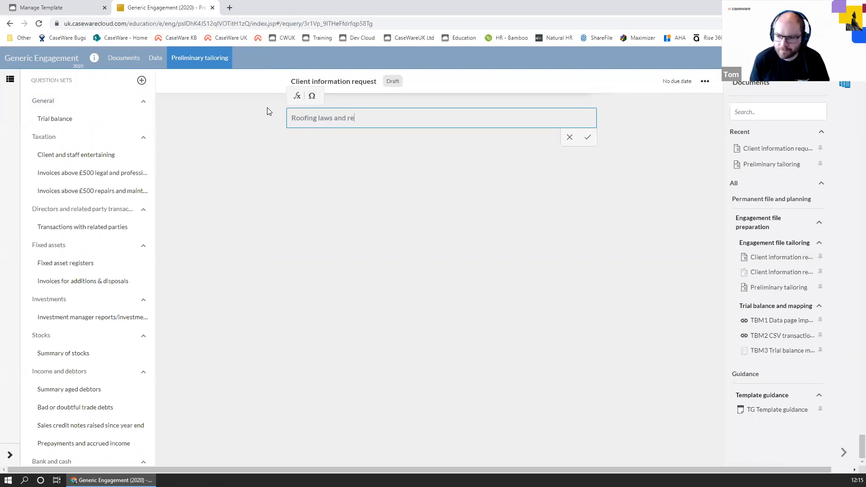
{"action": "type", "text": "gulation"}
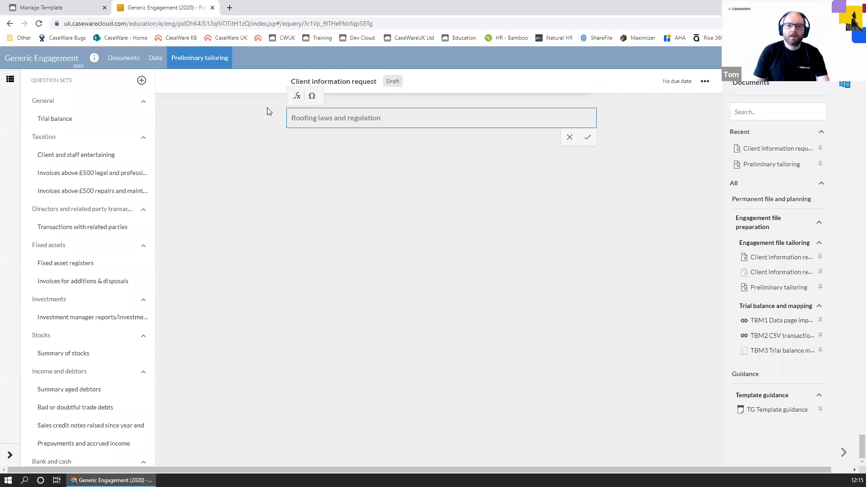
{"action": "type", "text": " ."}
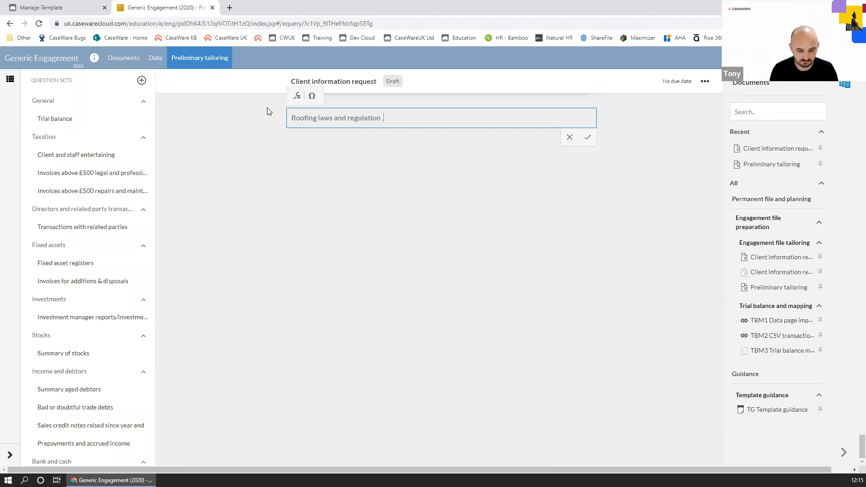
{"action": "type", "text": "..plus felt"}
{"action": "left_click", "coordinate": [586, 138]}
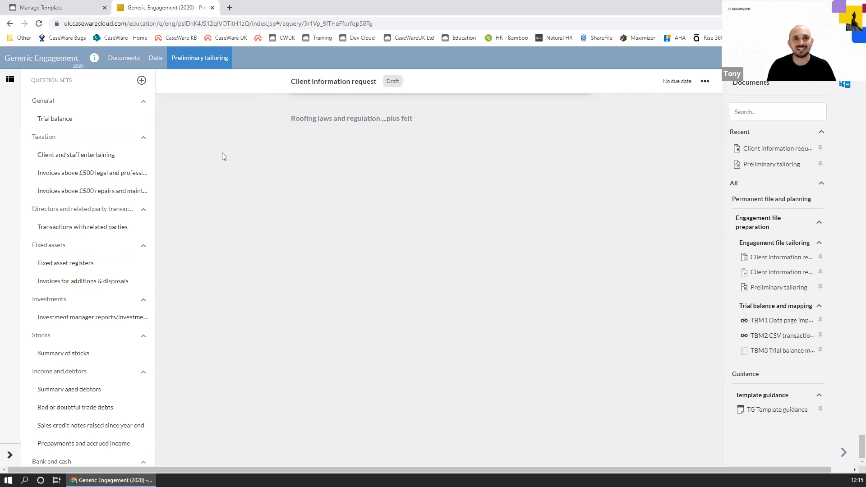
Set the roofing group's visibility to Show when any conditions are met and add a response condition
{"action": "scroll", "coordinate": [290, 141], "scroll_direction": "up", "scroll_amount": 2}
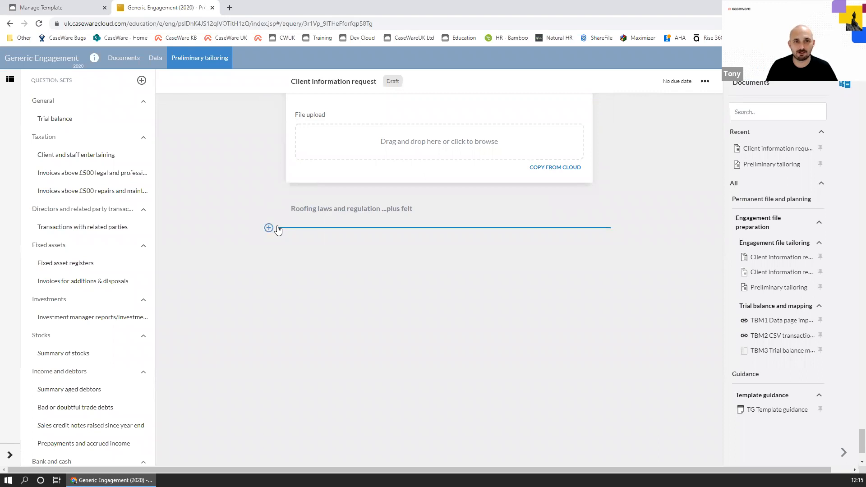
{"action": "mouse_move", "coordinate": [321, 224]}
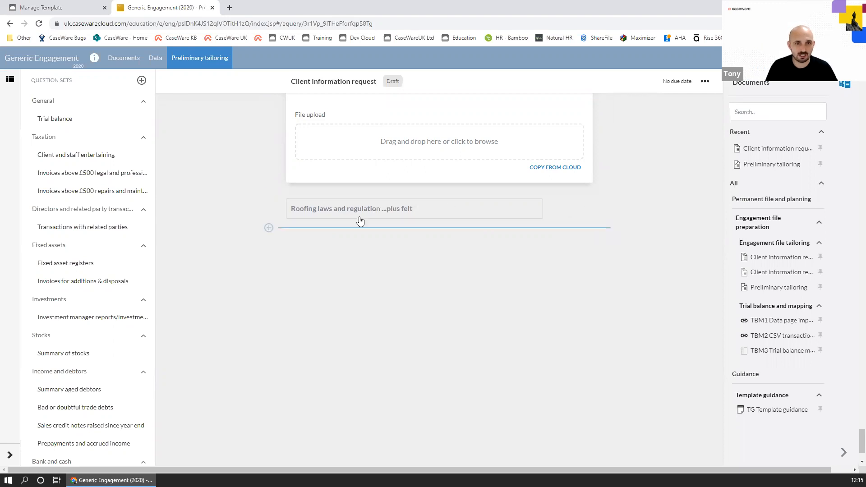
{"action": "left_click", "coordinate": [588, 211]}
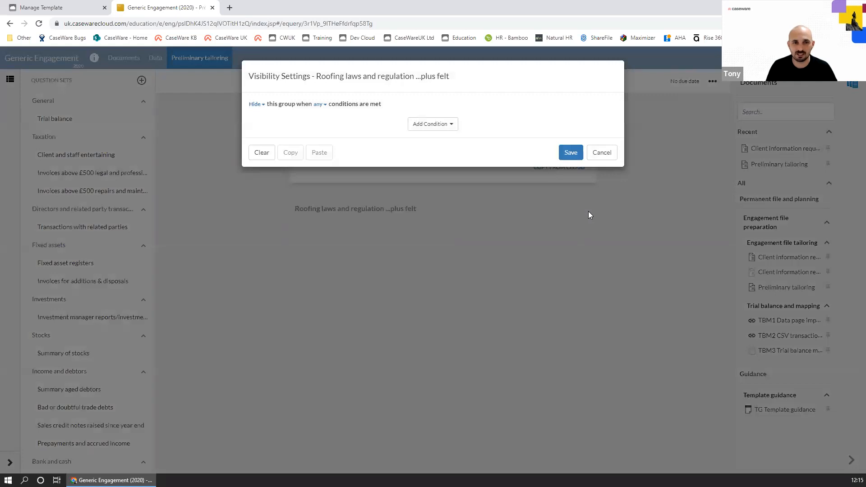
{"action": "left_click", "coordinate": [259, 107]}
{"action": "left_click", "coordinate": [264, 130]}
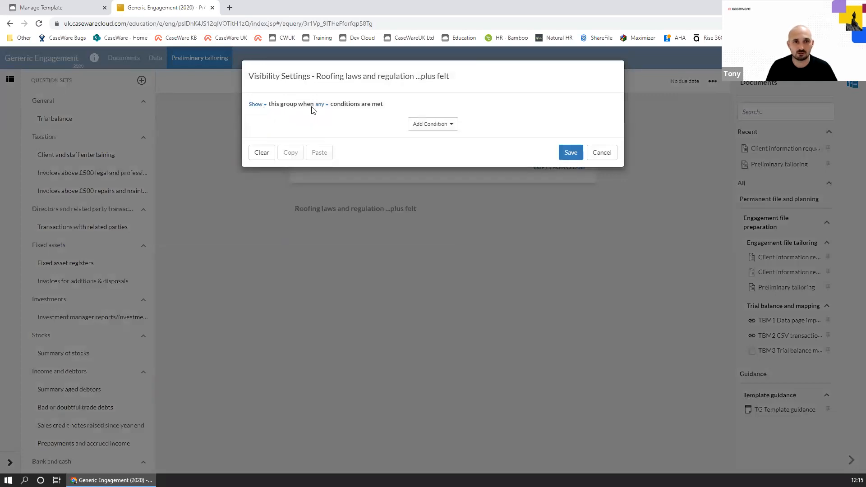
{"action": "left_click", "coordinate": [444, 128]}
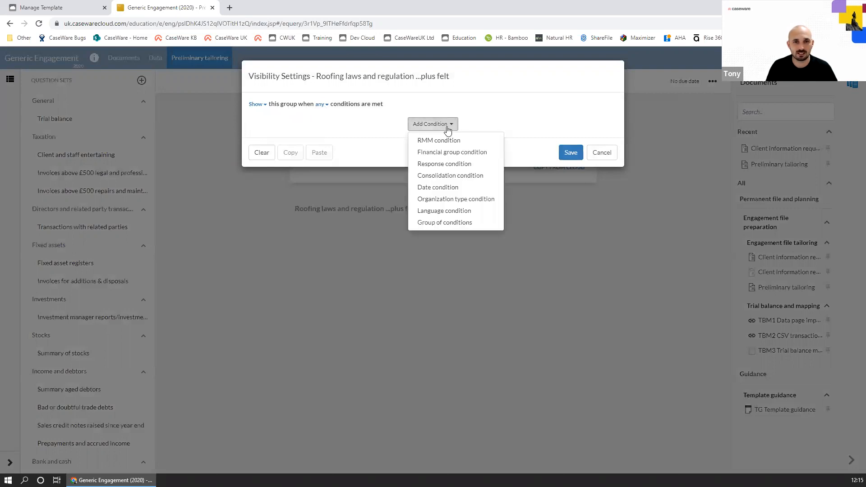
{"action": "left_click", "coordinate": [429, 165]}
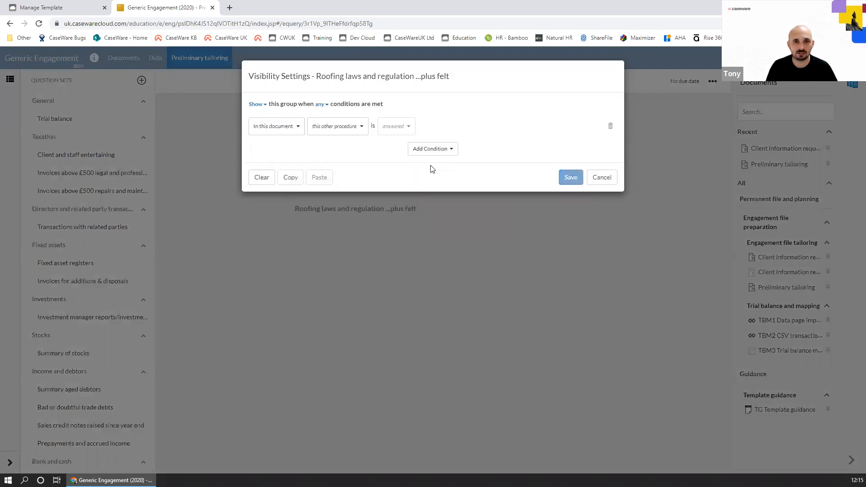
Make the condition require Roofing for "Please select the client industry" in Preliminary tailoring, save it and review the saved visibility settings
{"action": "left_click", "coordinate": [300, 133]}
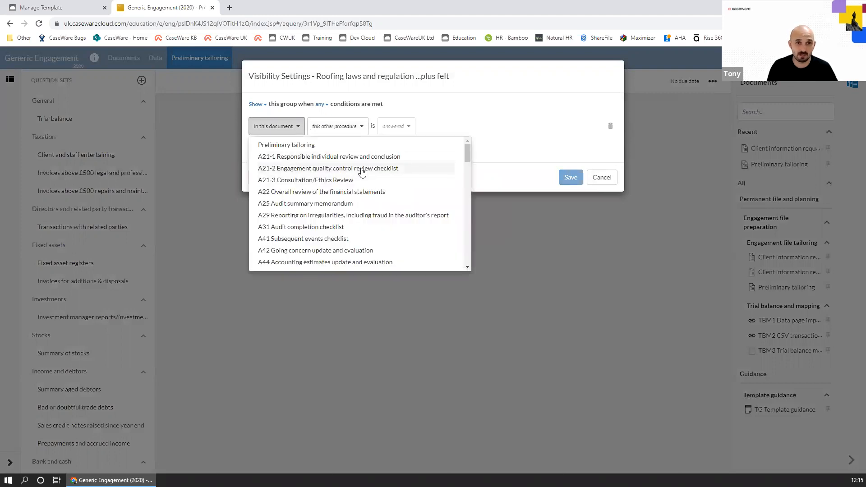
{"action": "left_click", "coordinate": [353, 143]}
{"action": "left_click", "coordinate": [360, 131]}
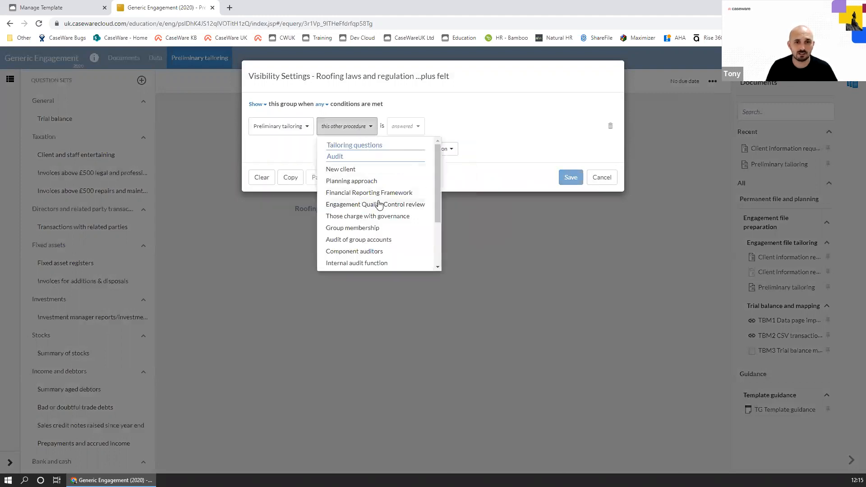
{"action": "scroll", "coordinate": [375, 208], "scroll_direction": "down", "scroll_amount": 3}
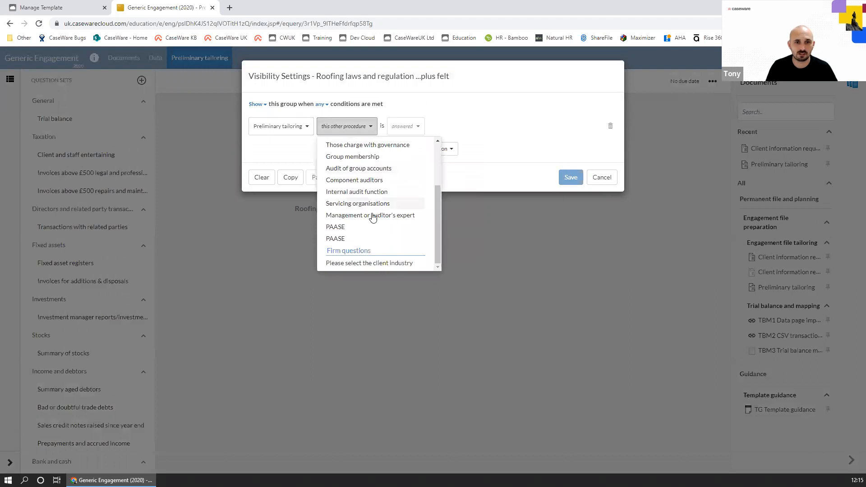
{"action": "left_click", "coordinate": [350, 263]}
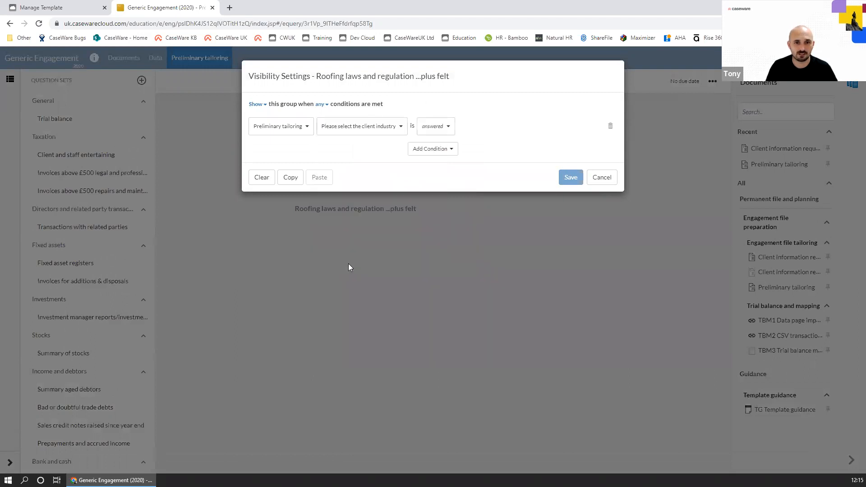
{"action": "left_click", "coordinate": [444, 128]}
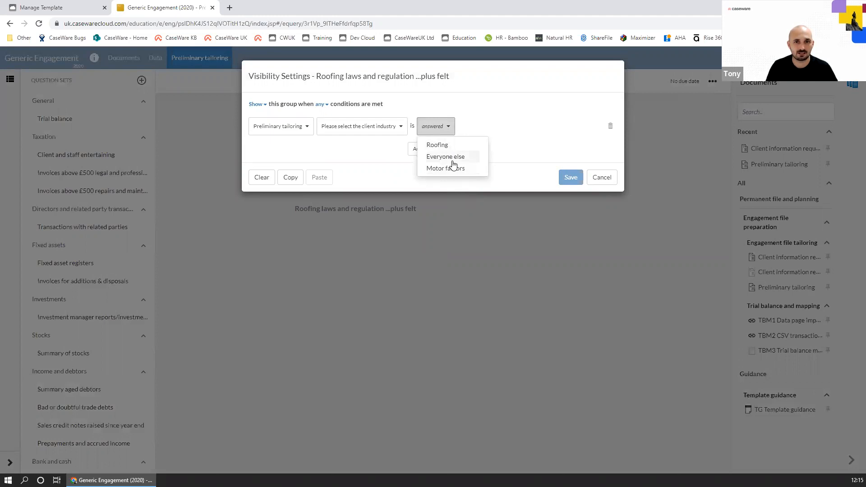
{"action": "left_click", "coordinate": [441, 144]}
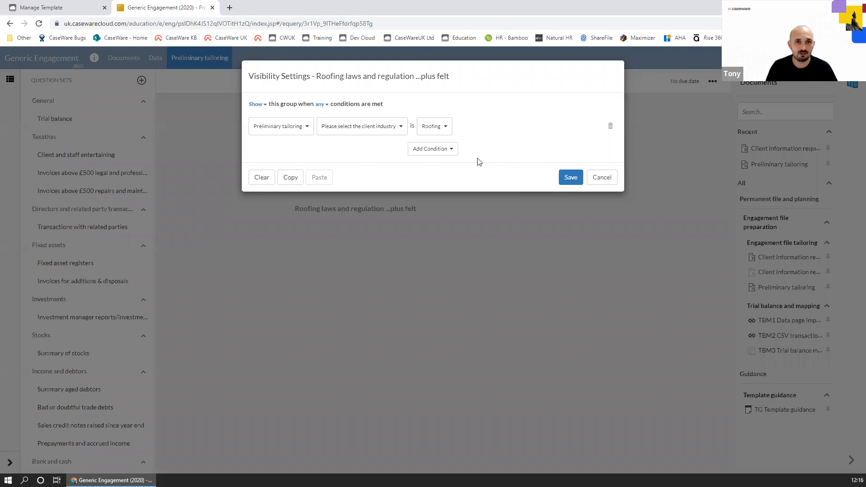
{"action": "left_click", "coordinate": [564, 181]}
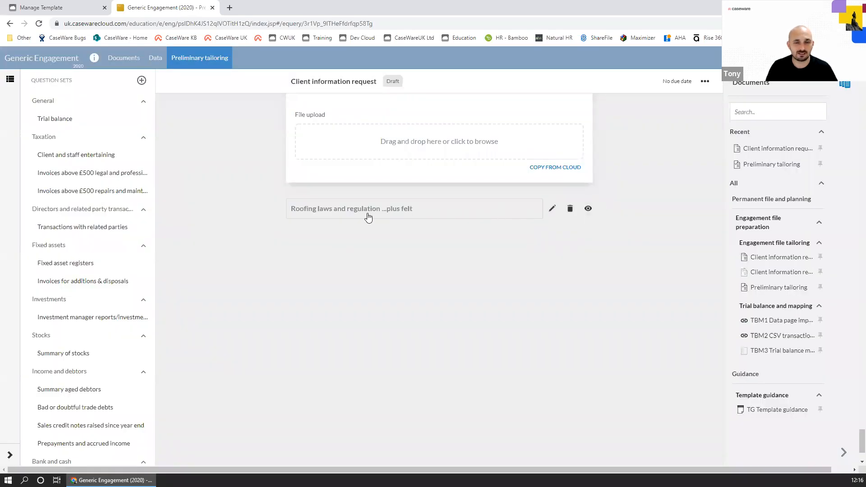
{"action": "left_click", "coordinate": [588, 210]}
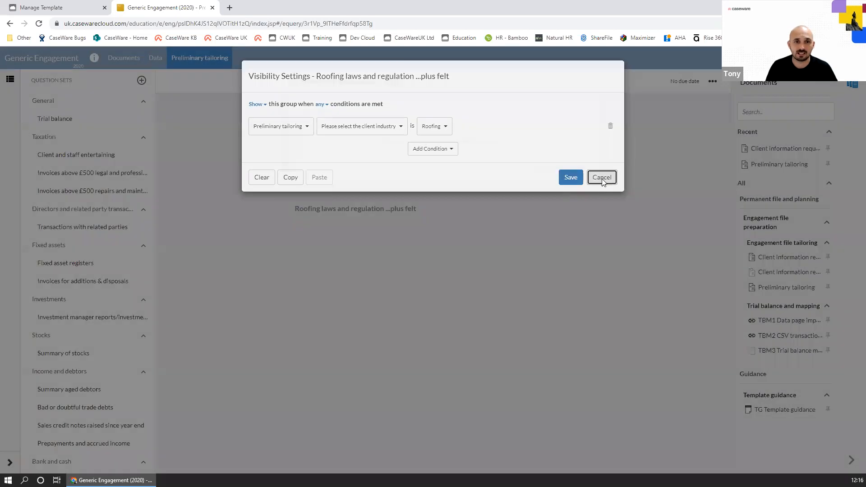
{"action": "left_click", "coordinate": [602, 178]}
Add a picklist question reading "Do you have a NFRC certificate?" at the end of the client information request
{"action": "left_click", "coordinate": [269, 228]}
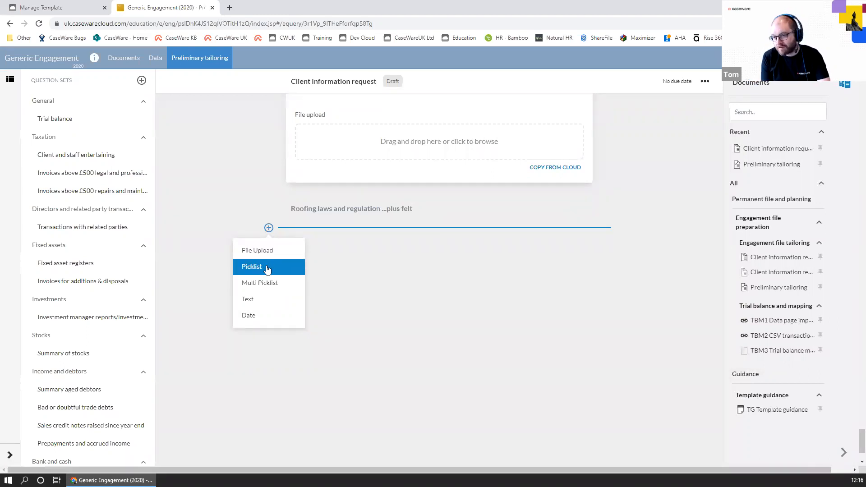
{"action": "key", "text": "Escape"}
{"action": "left_click", "coordinate": [269, 192]}
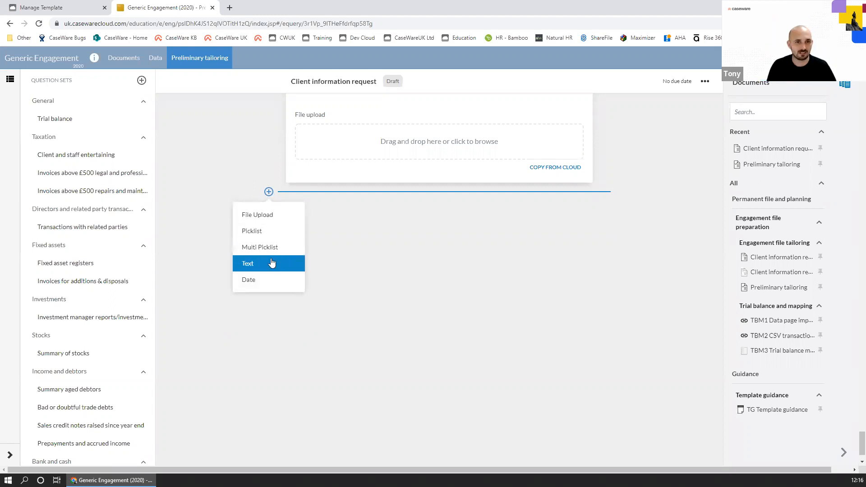
{"action": "left_click", "coordinate": [266, 232]}
{"action": "left_click", "coordinate": [385, 239]}
{"action": "left_click_drag", "start_coordinate": [385, 240], "coordinate": [211, 229]}
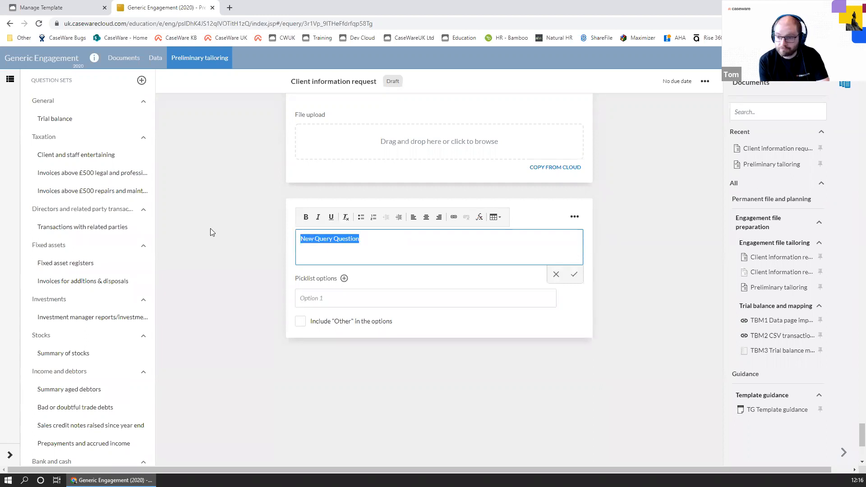
{"action": "type", "text": "Do you have a NFRC certificate?"}
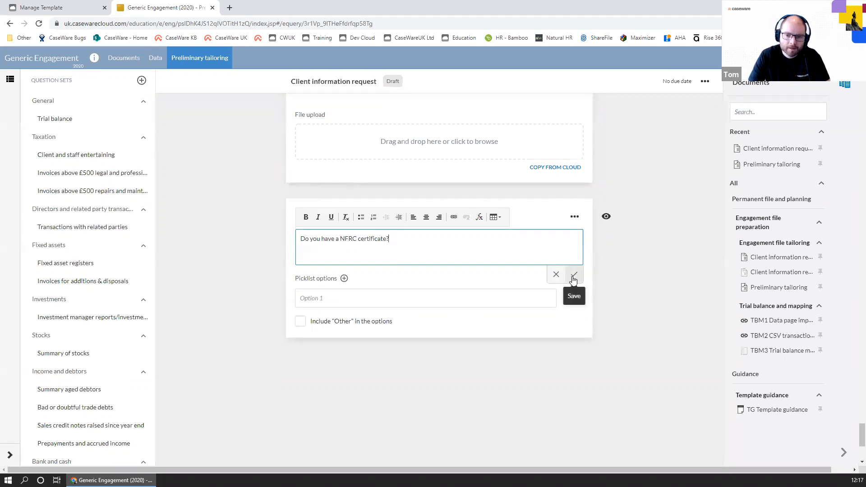
{"action": "left_click", "coordinate": [574, 274]}
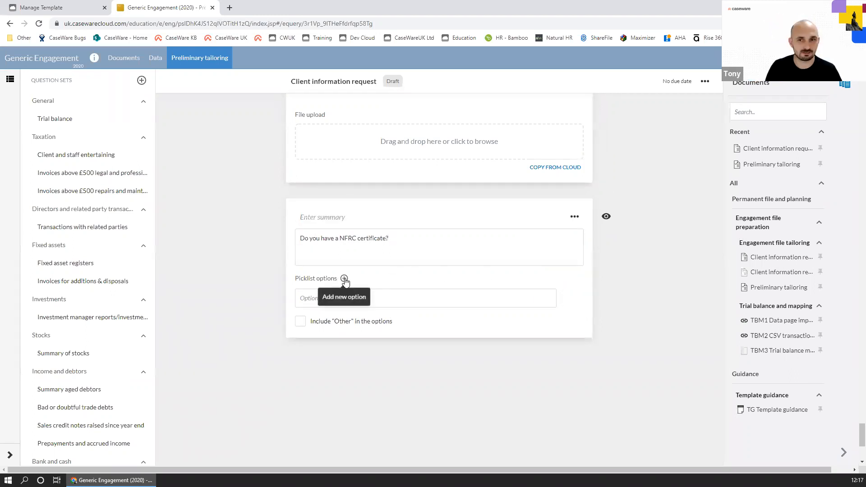
Set the NFRC certificate question's picklist options to Yes | No and save its settings
{"action": "left_click", "coordinate": [575, 217]}
{"action": "left_click", "coordinate": [575, 241]}
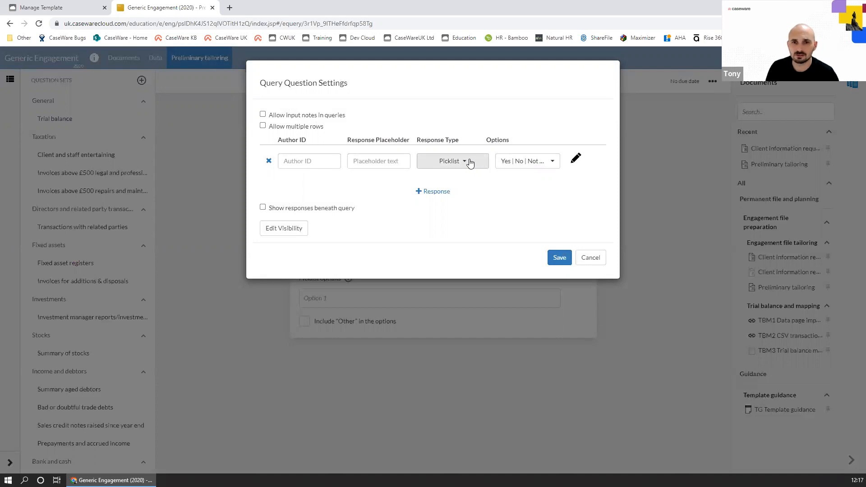
{"action": "left_click", "coordinate": [552, 165]}
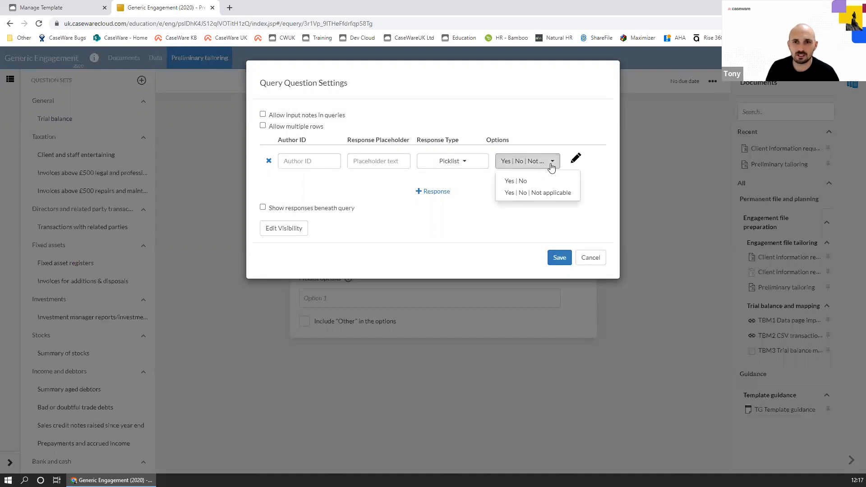
{"action": "left_click", "coordinate": [533, 184]}
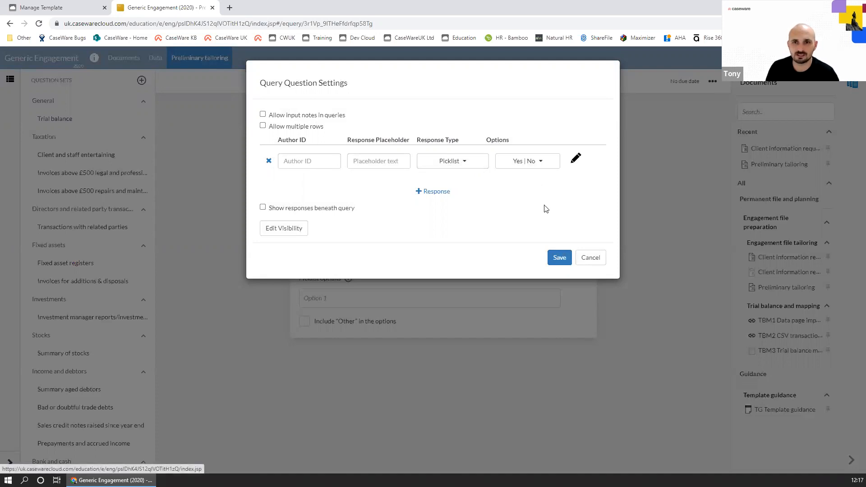
{"action": "left_click", "coordinate": [560, 257]}
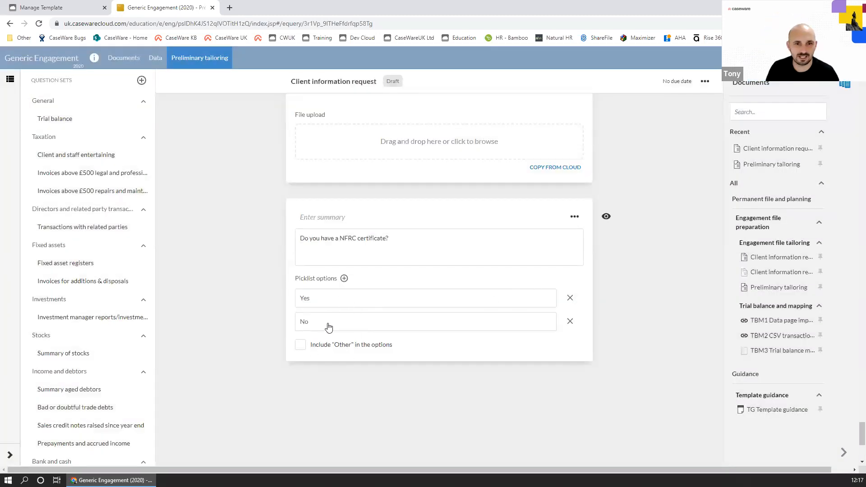
Review the saved response settings of the NFRC certificate picklist question and close them
{"action": "left_click", "coordinate": [575, 217]}
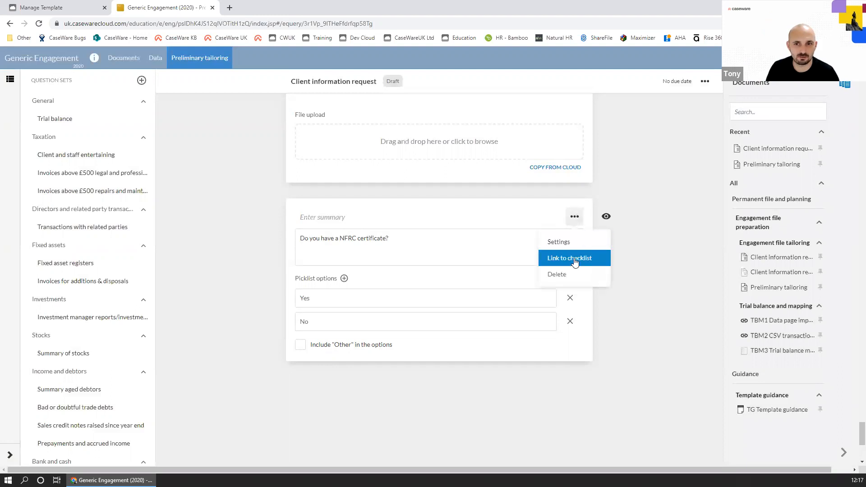
{"action": "left_click", "coordinate": [569, 242]}
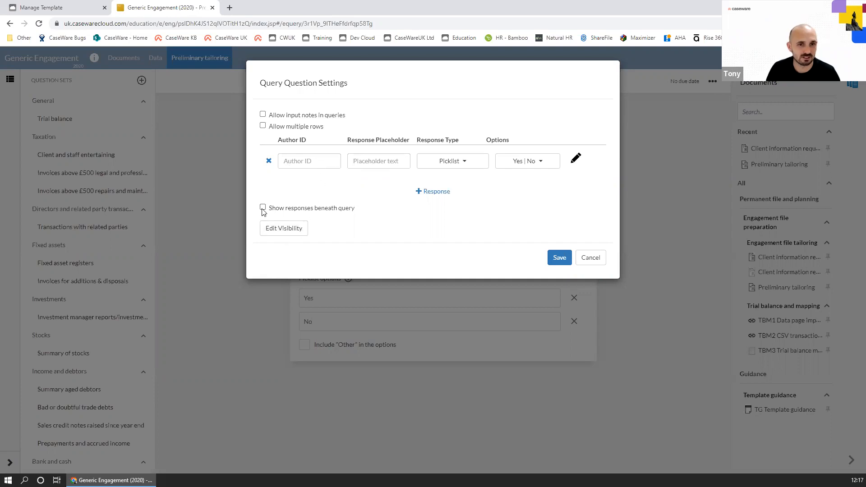
{"action": "left_click", "coordinate": [558, 259]}
Add a File Upload question directly below the "Do you have a NFRC certificate?" question
{"action": "scroll", "coordinate": [401, 271], "scroll_direction": "down", "scroll_amount": 1}
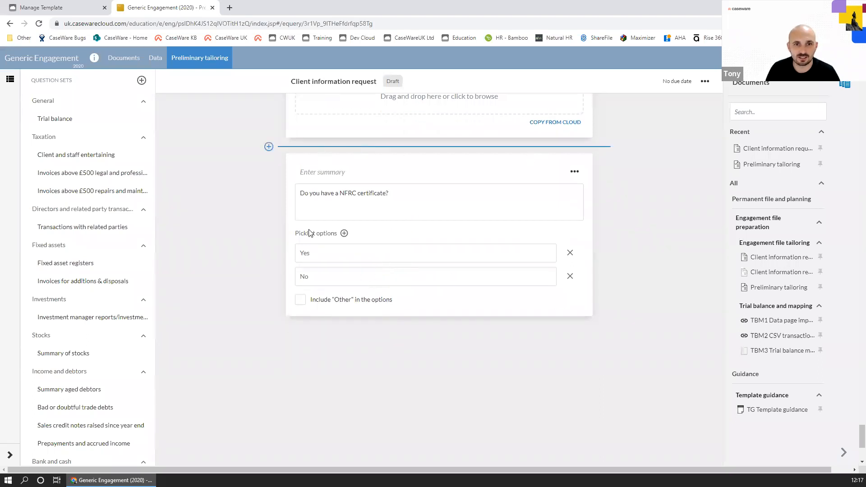
{"action": "left_click", "coordinate": [269, 326]}
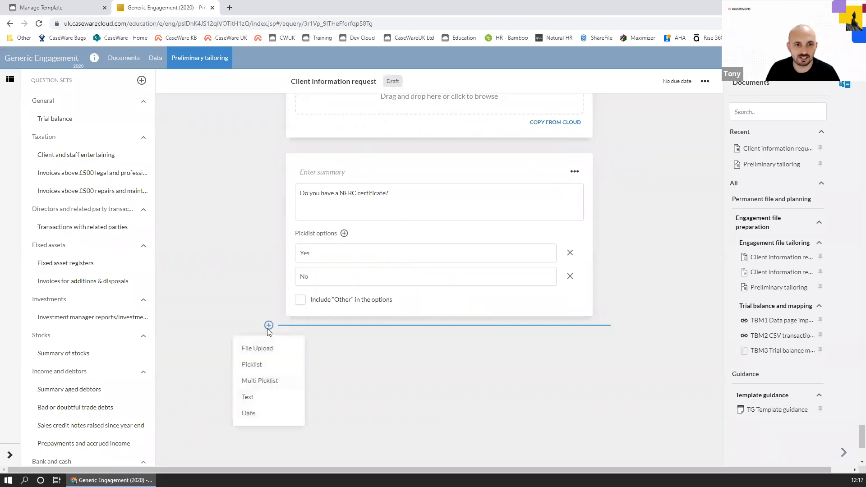
{"action": "left_click", "coordinate": [316, 353]}
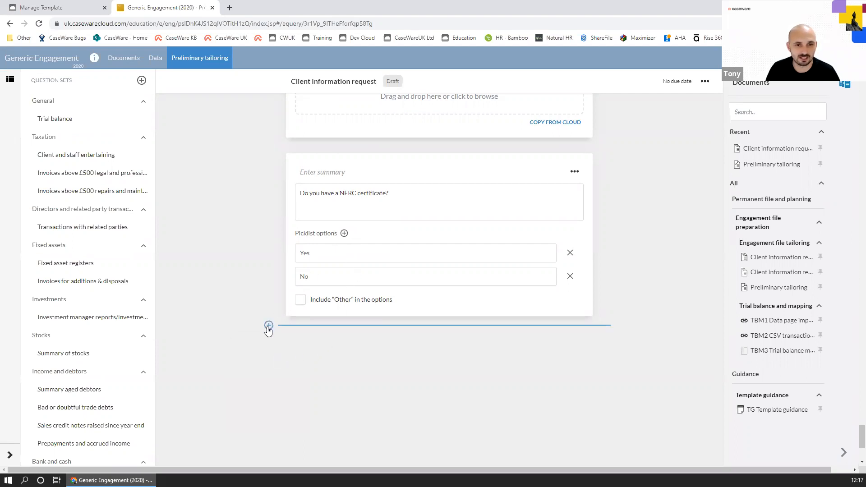
{"action": "left_click", "coordinate": [269, 326]}
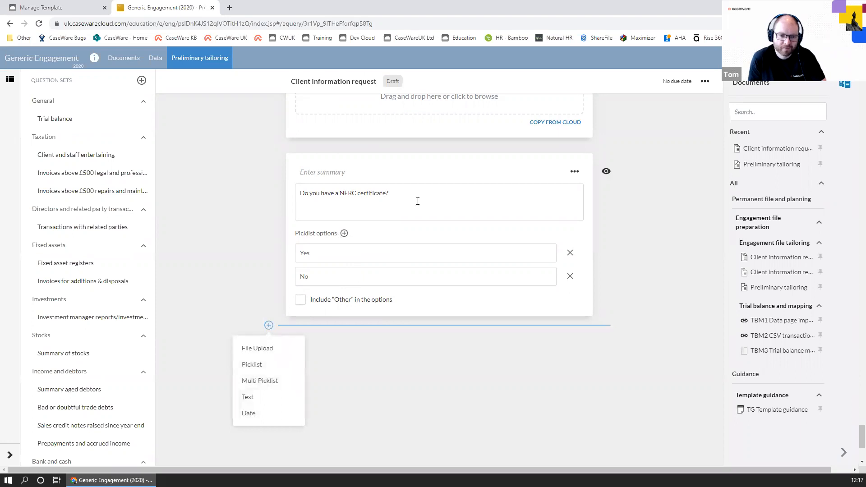
{"action": "left_click", "coordinate": [388, 194]}
{"action": "left_click_drag", "start_coordinate": [387, 193], "coordinate": [340, 190]}
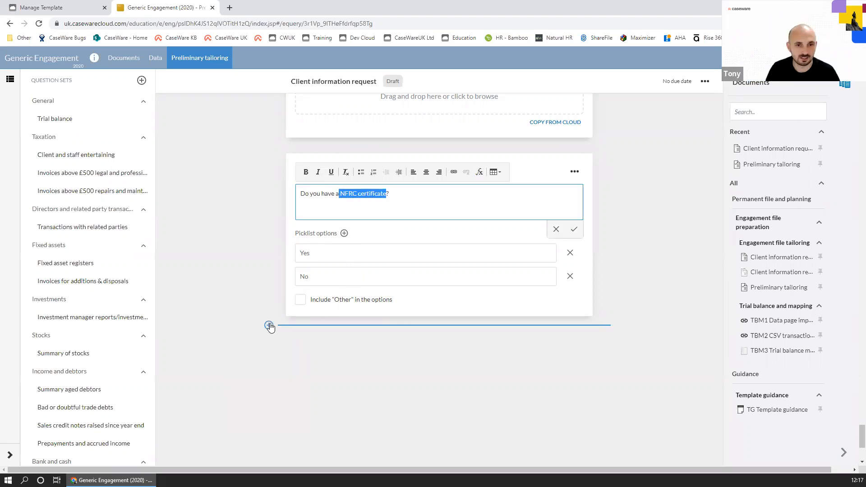
{"action": "left_click", "coordinate": [270, 326]}
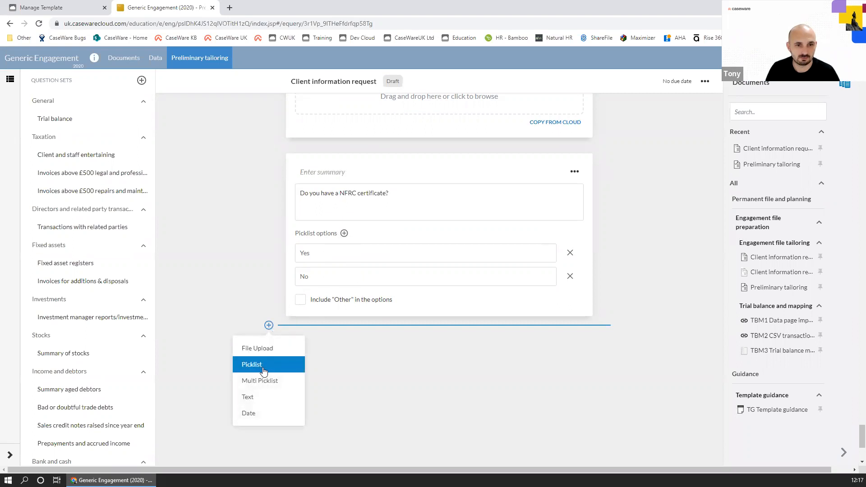
{"action": "left_click", "coordinate": [264, 350]}
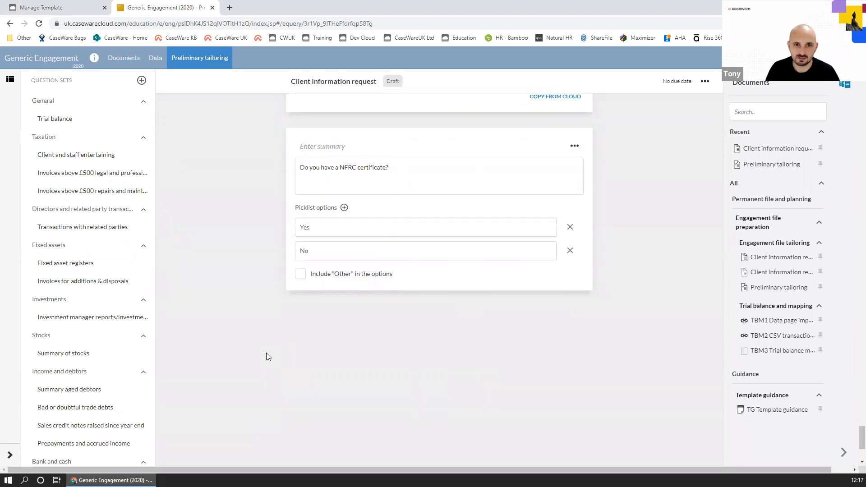
Reload the client information request and go to the first New Query Question after the NFRC certificate question
{"action": "scroll", "coordinate": [266, 353], "scroll_direction": "up", "scroll_amount": 2}
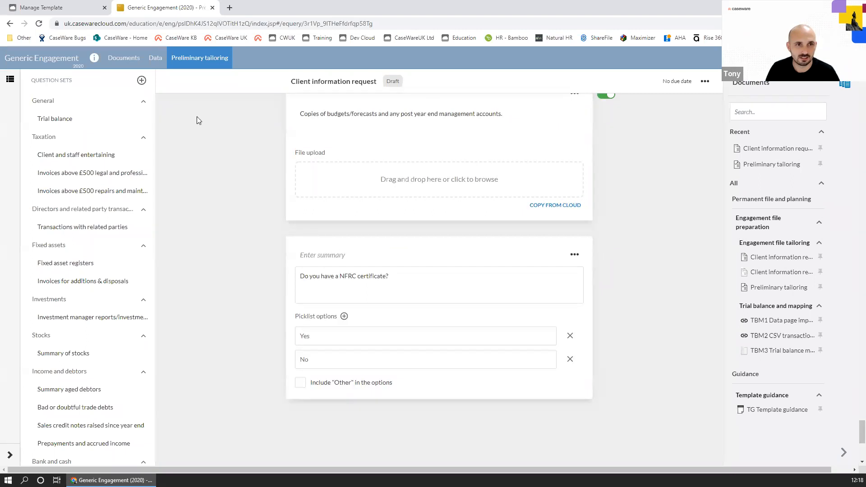
{"action": "left_click", "coordinate": [38, 23]}
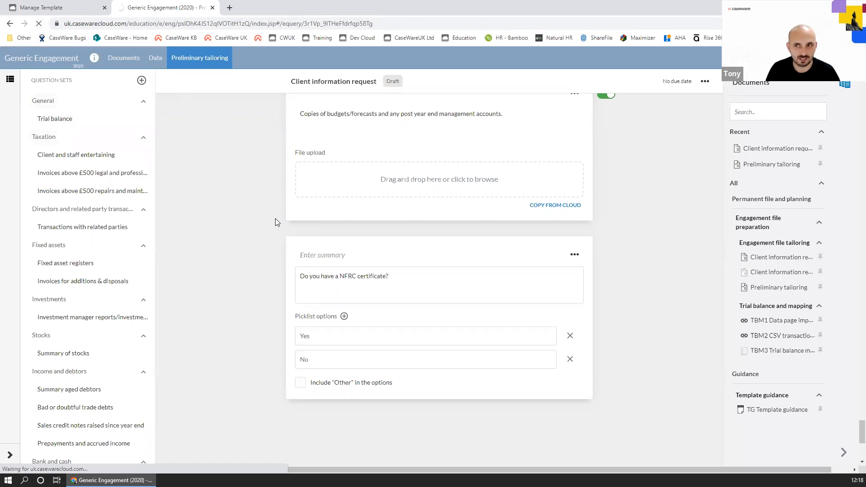
{"action": "scroll", "coordinate": [274, 218], "scroll_direction": "down", "scroll_amount": 2}
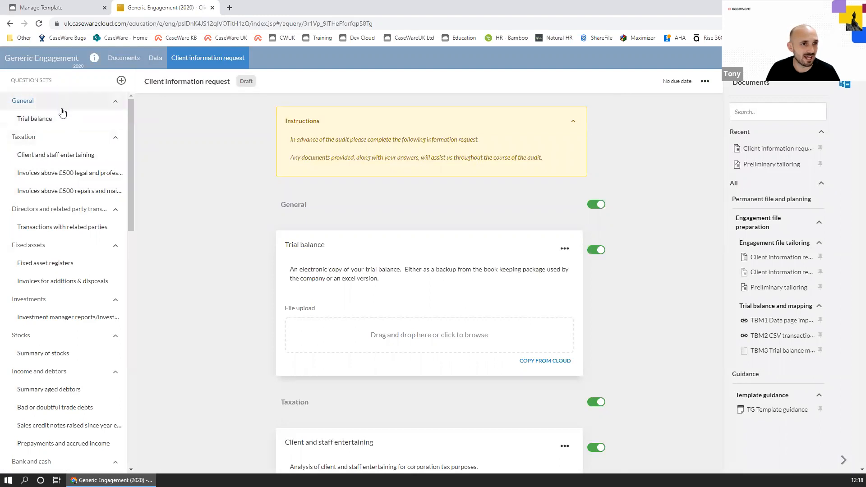
{"action": "scroll", "coordinate": [130, 192], "scroll_direction": "down", "scroll_amount": 1}
{"action": "left_click_drag", "start_coordinate": [130, 191], "coordinate": [130, 424]}
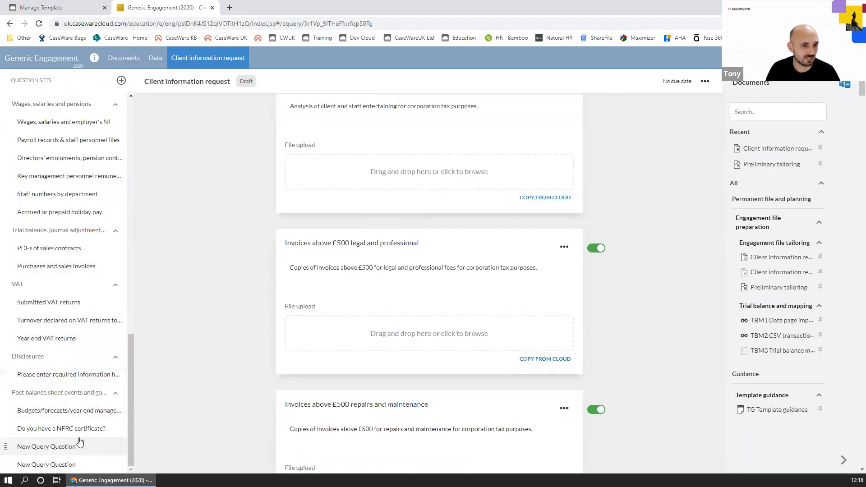
{"action": "left_click", "coordinate": [65, 447]}
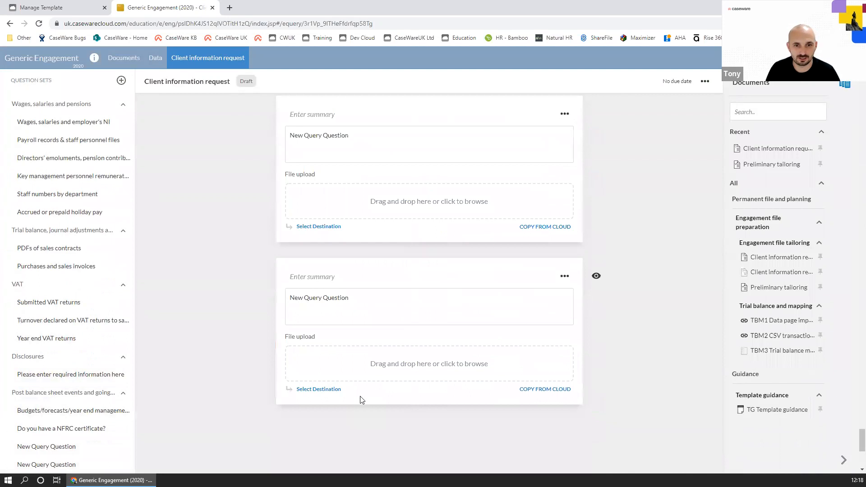
Delete the duplicate New Query Question at the end of the client information request
{"action": "scroll", "coordinate": [495, 262], "scroll_direction": "up", "scroll_amount": 1}
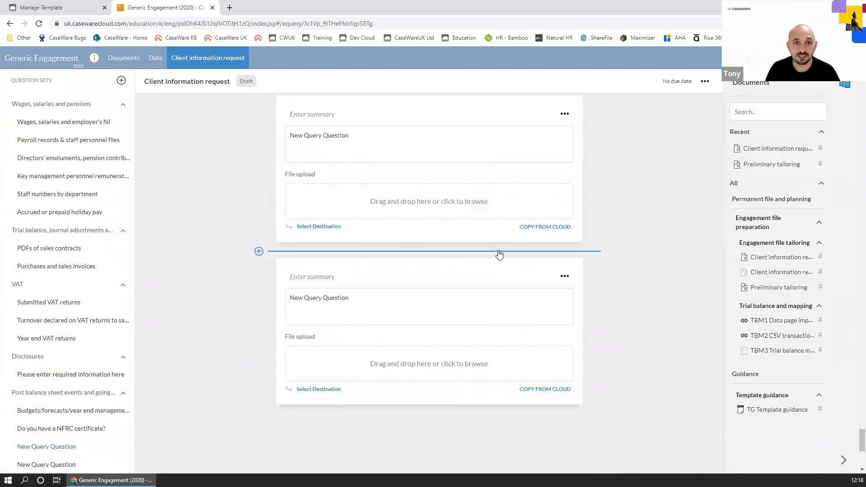
{"action": "left_click", "coordinate": [565, 278]}
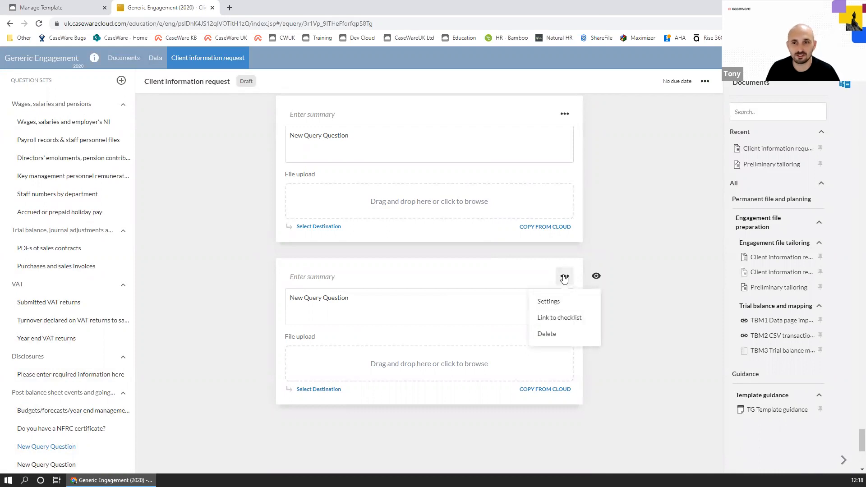
{"action": "left_click", "coordinate": [549, 337]}
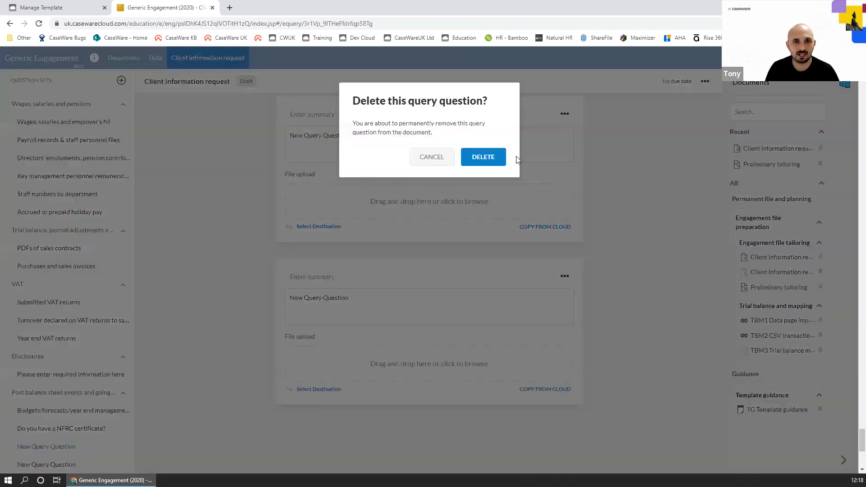
{"action": "left_click", "coordinate": [480, 157]}
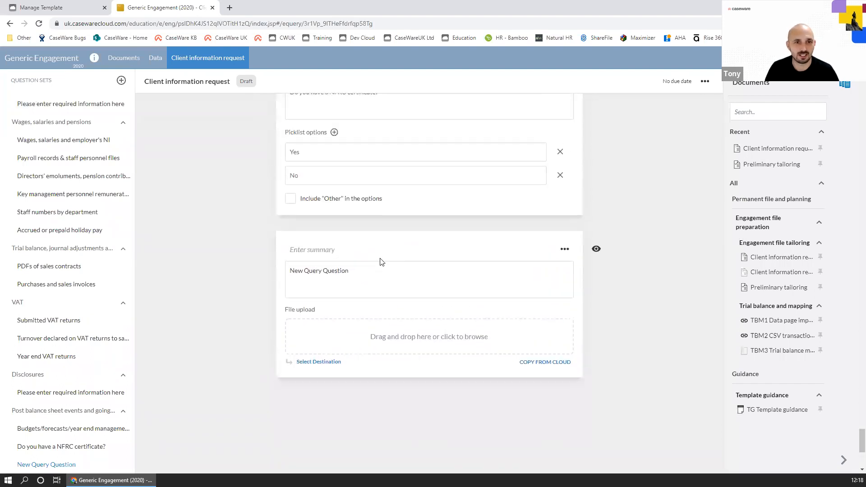
Replace the remaining file upload question's text with "Please provide a copy of your NFRC certificate." and accept it
{"action": "left_click", "coordinate": [364, 278]}
{"action": "left_click_drag", "start_coordinate": [406, 275], "coordinate": [220, 271]}
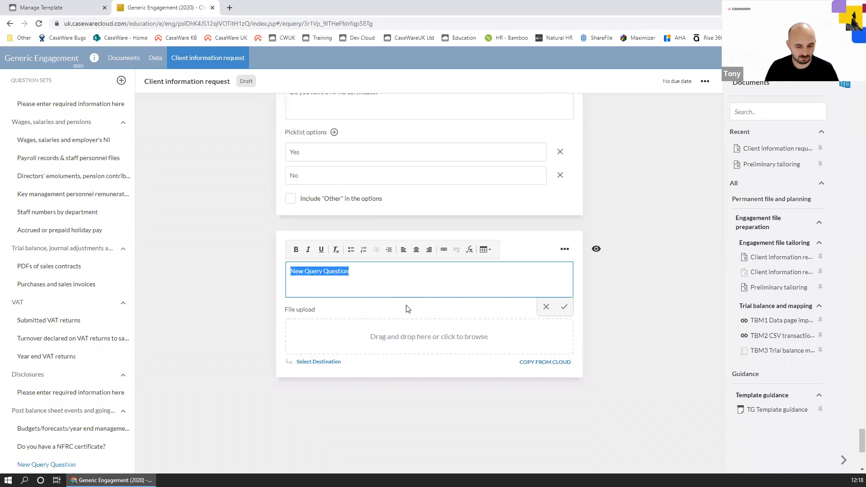
{"action": "type", "text": "PLease"}
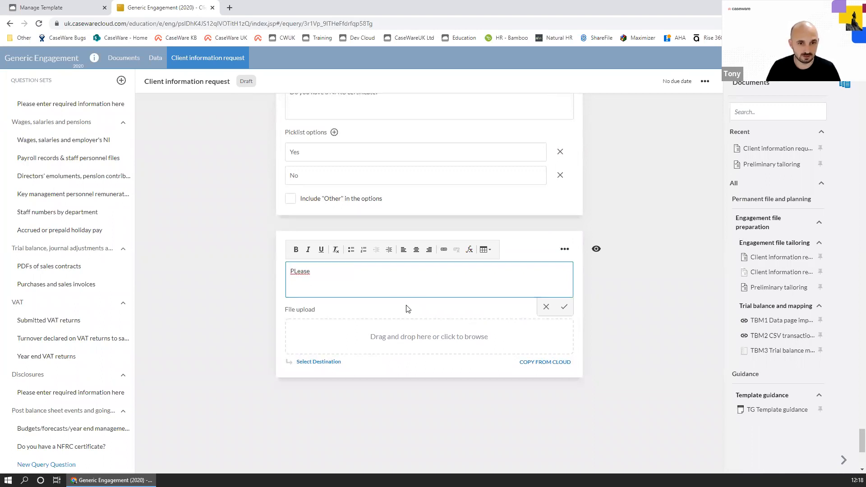
{"action": "key", "text": "BackSpace"}
{"action": "type", "text": "l"}
{"action": "key", "text": "End"}
{"action": "type", "text": "ease provide  NFRC certificate"}
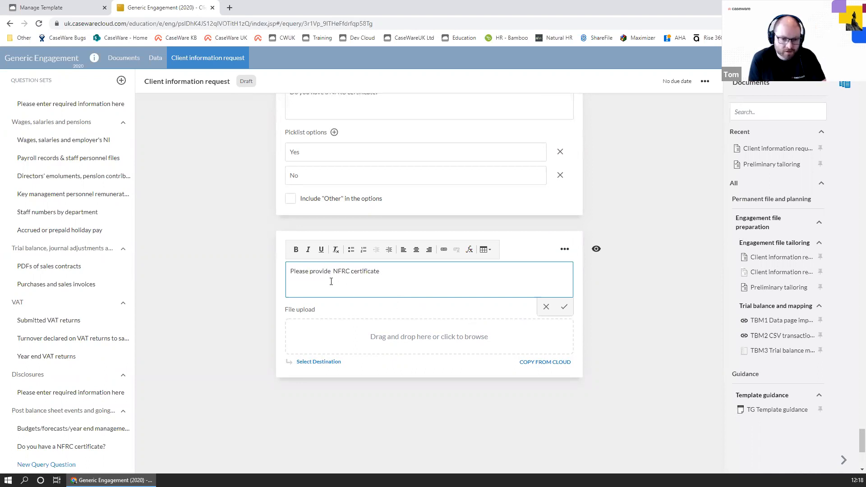
{"action": "type", "text": "a"}
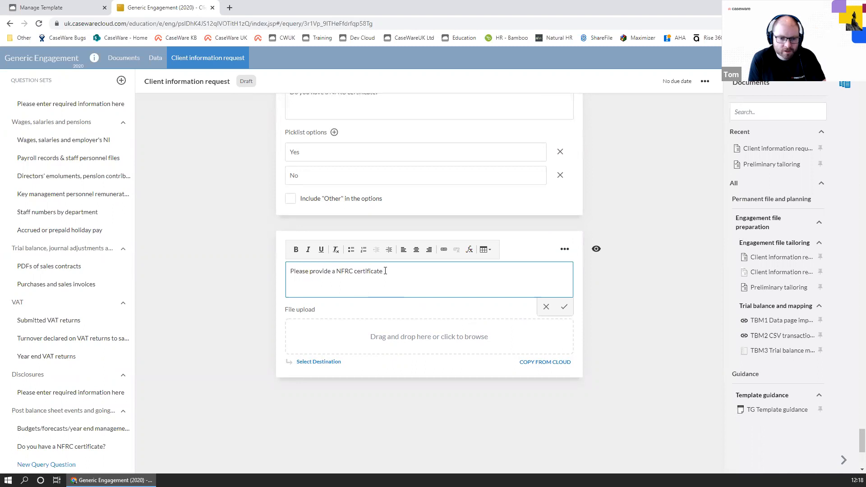
{"action": "type", "text": " copy of your"}
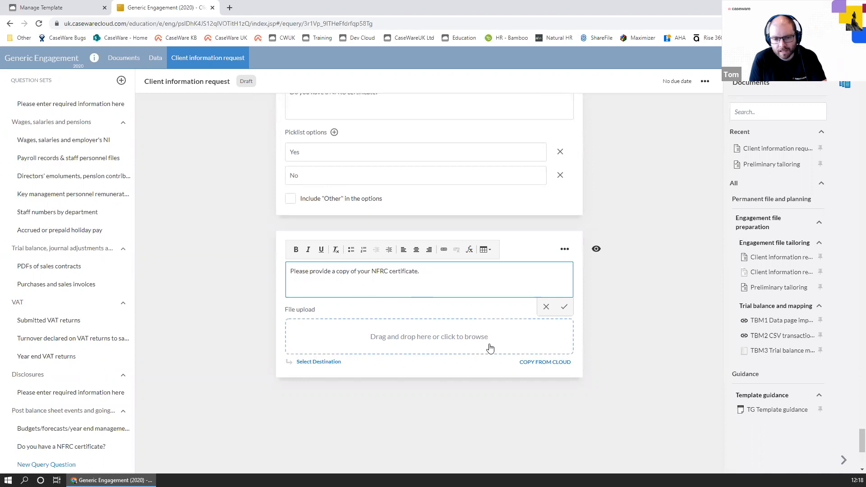
{"action": "left_click", "coordinate": [564, 306]}
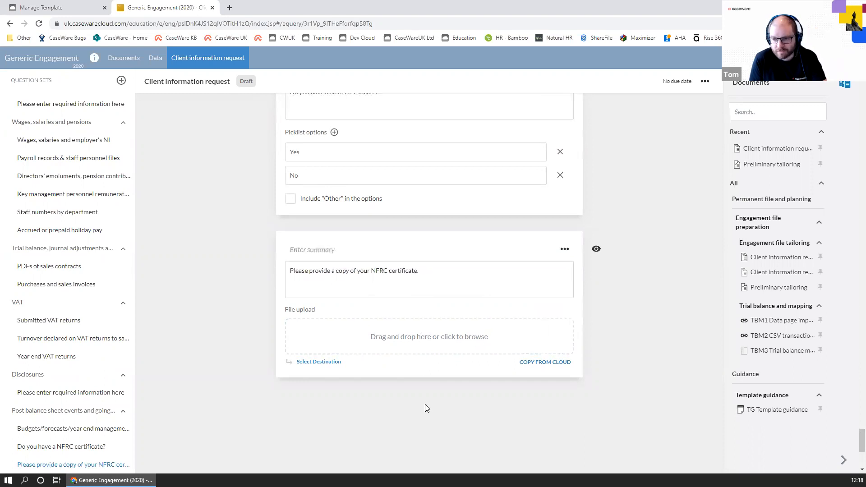
Examine the cloud files that can be copied into the NFRC certificate upload question, then cancel the selection
{"action": "left_click", "coordinate": [436, 347]}
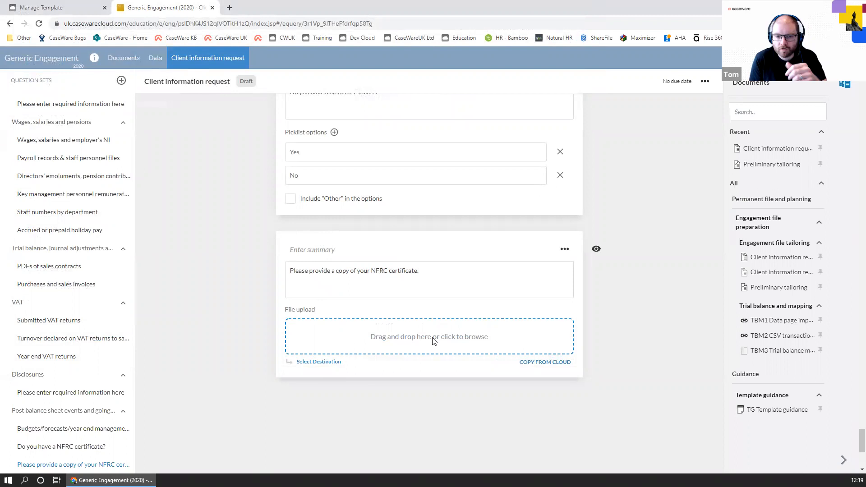
{"action": "scroll", "coordinate": [432, 343], "scroll_direction": "up", "scroll_amount": 1}
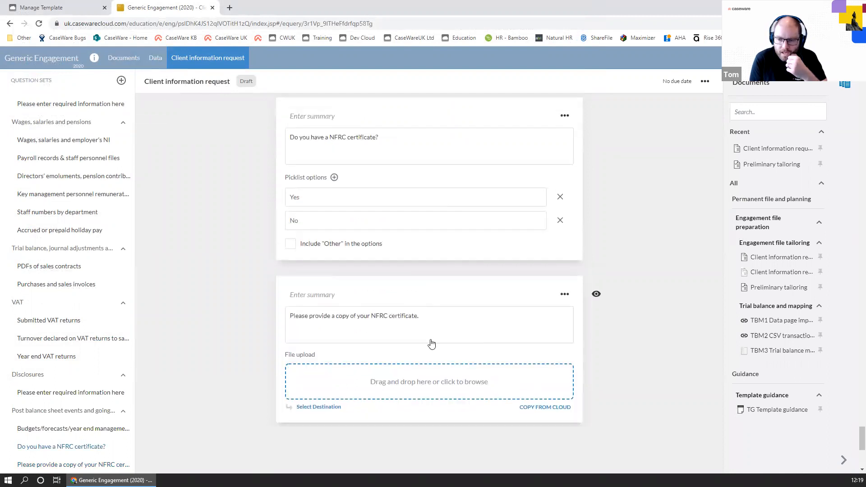
{"action": "left_click", "coordinate": [530, 410]}
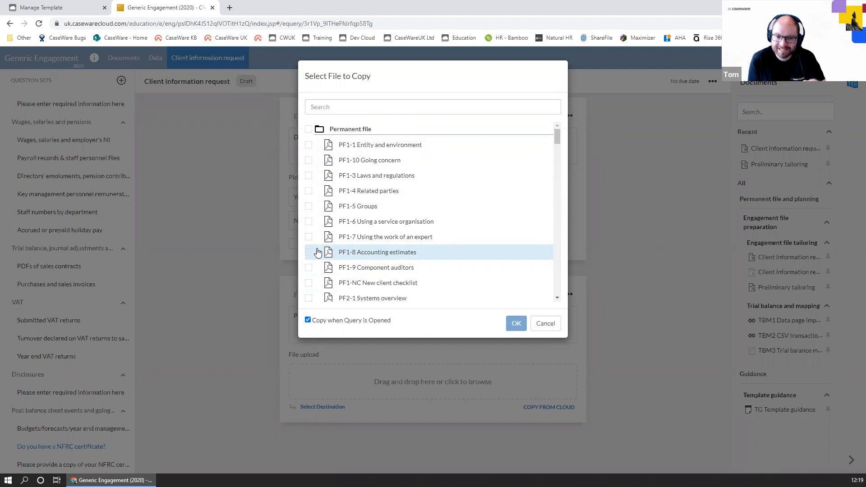
{"action": "left_click", "coordinate": [546, 324]}
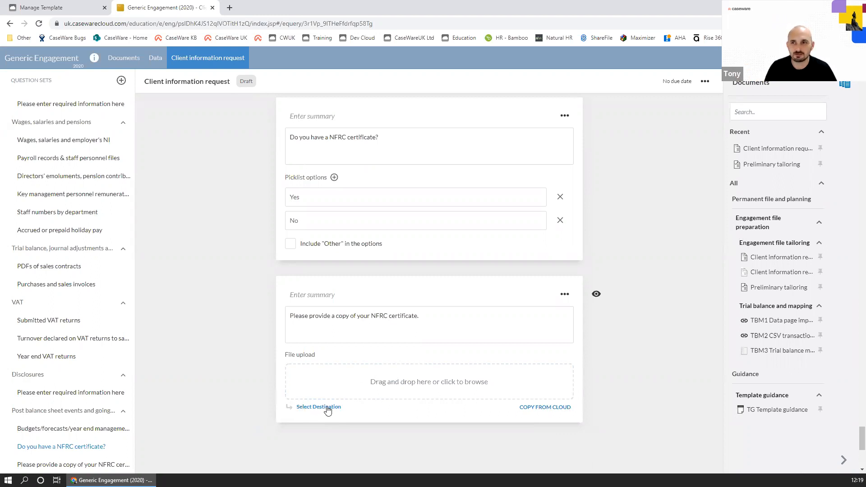
Set the Permanent file folder as the destination for files uploaded to the NFRC certificate copy question
{"action": "scroll", "coordinate": [321, 408], "scroll_direction": "down", "scroll_amount": 1}
{"action": "left_click", "coordinate": [331, 368]}
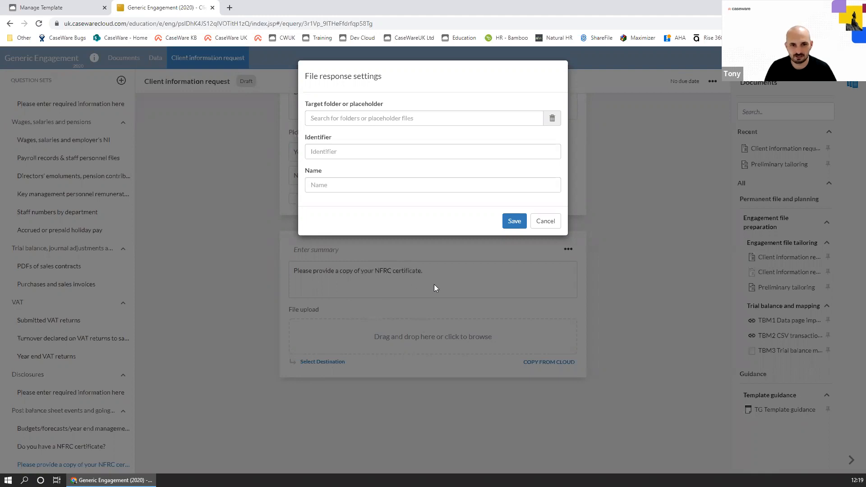
{"action": "left_click", "coordinate": [443, 122]}
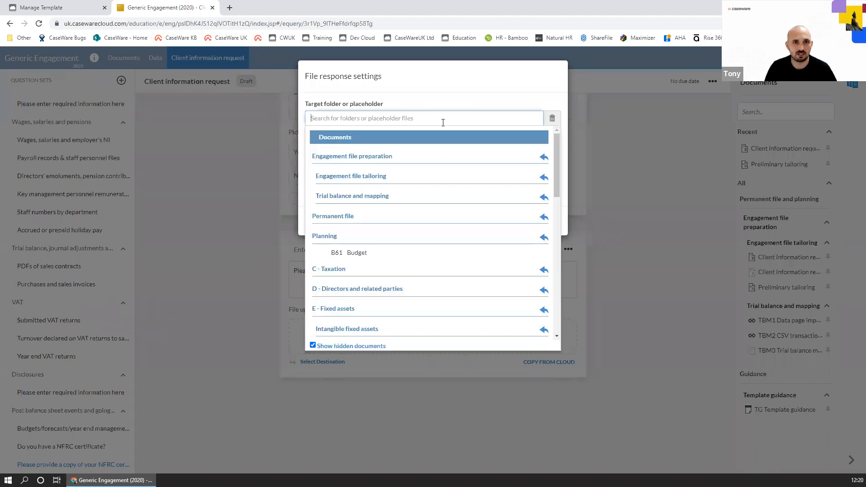
{"action": "scroll", "coordinate": [416, 233], "scroll_direction": "down", "scroll_amount": 1}
{"action": "scroll", "coordinate": [410, 235], "scroll_direction": "up", "scroll_amount": 1}
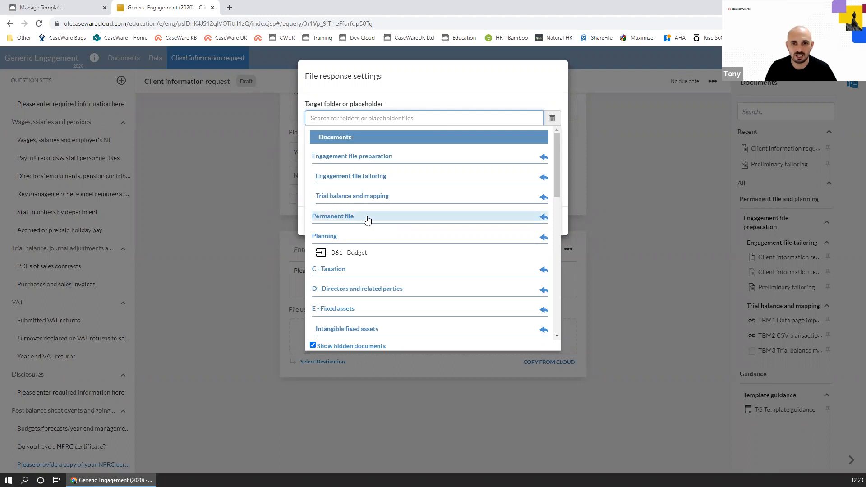
{"action": "left_click", "coordinate": [392, 217]}
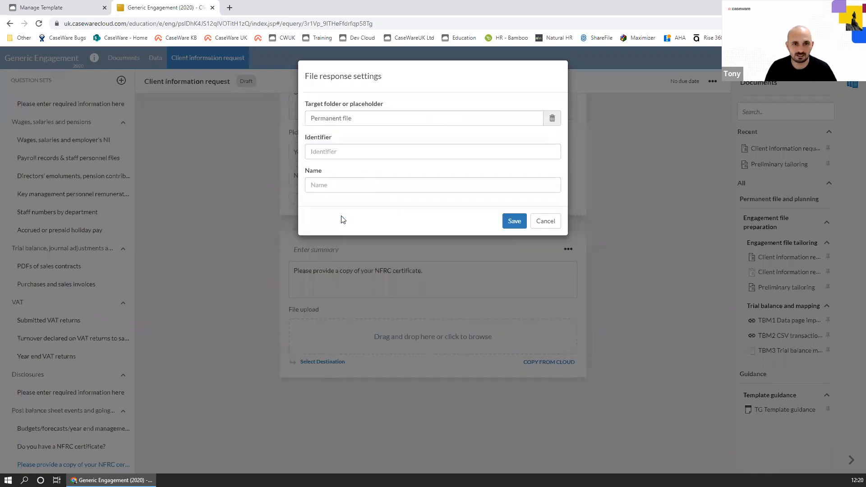
Give the uploaded file the identifier PF99 and the name "NFRC certificate", and save the file response settings
{"action": "left_click", "coordinate": [386, 148]}
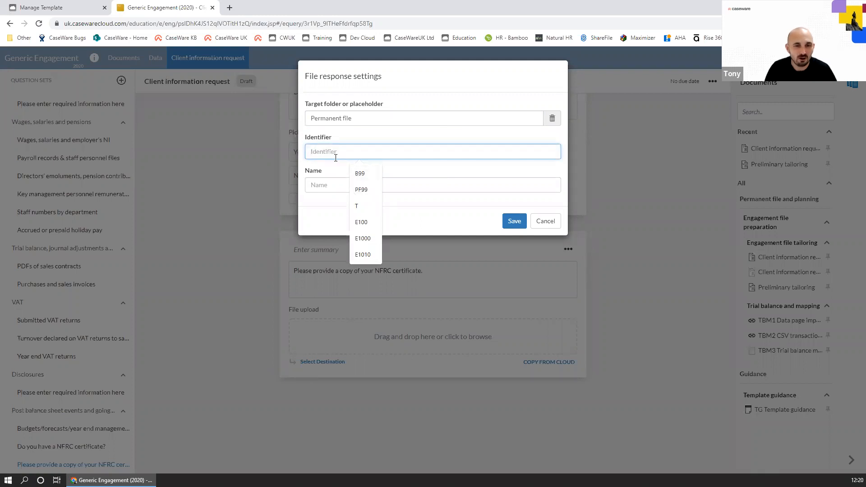
{"action": "left_click", "coordinate": [365, 190]}
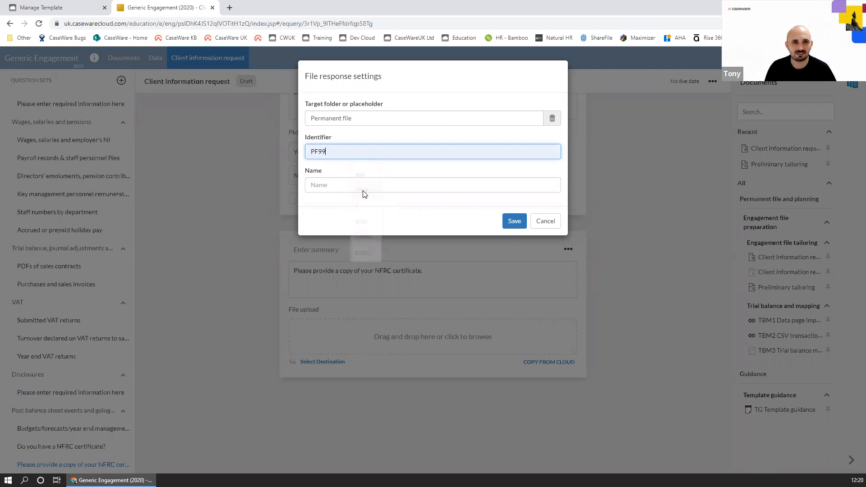
{"action": "left_click", "coordinate": [337, 185]}
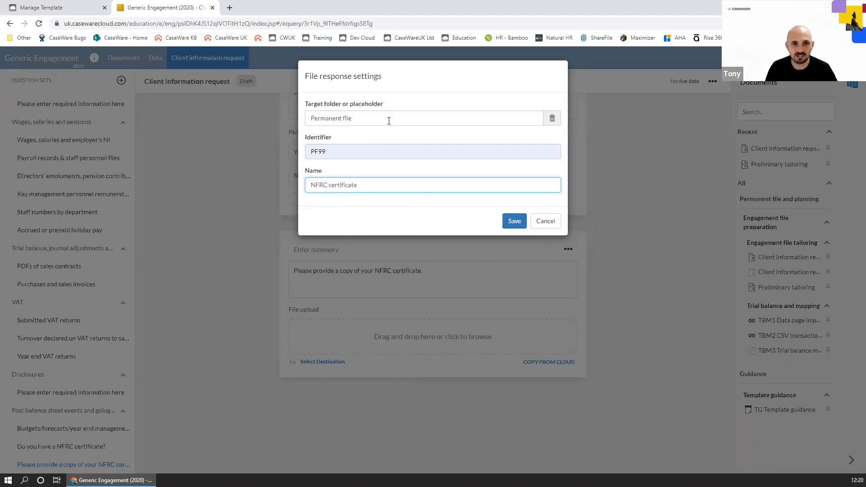
{"action": "double_click", "coordinate": [370, 151]}
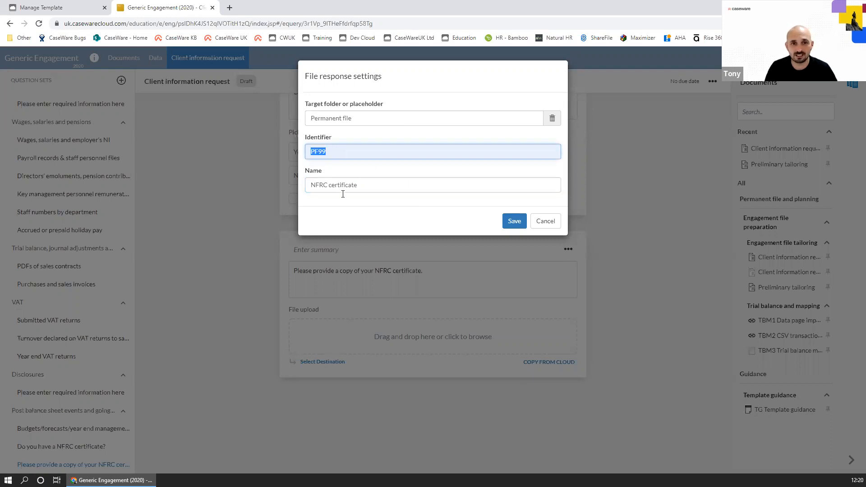
{"action": "key", "text": "Tab"}
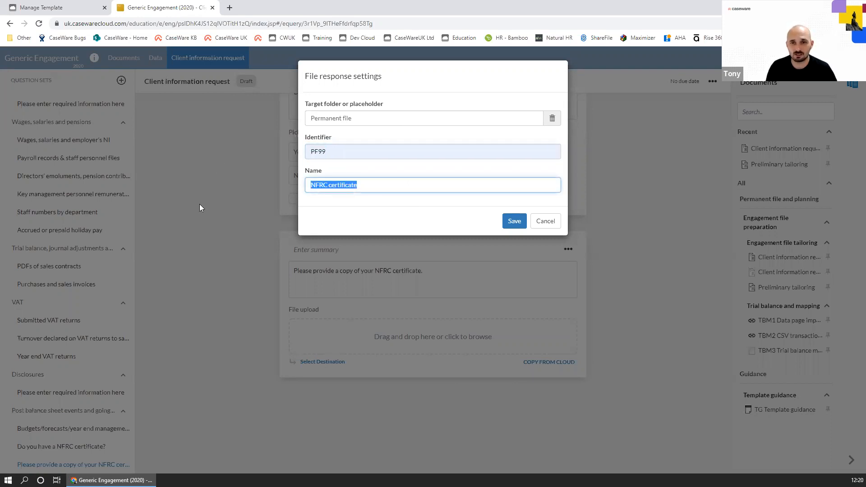
{"action": "left_click", "coordinate": [507, 221]}
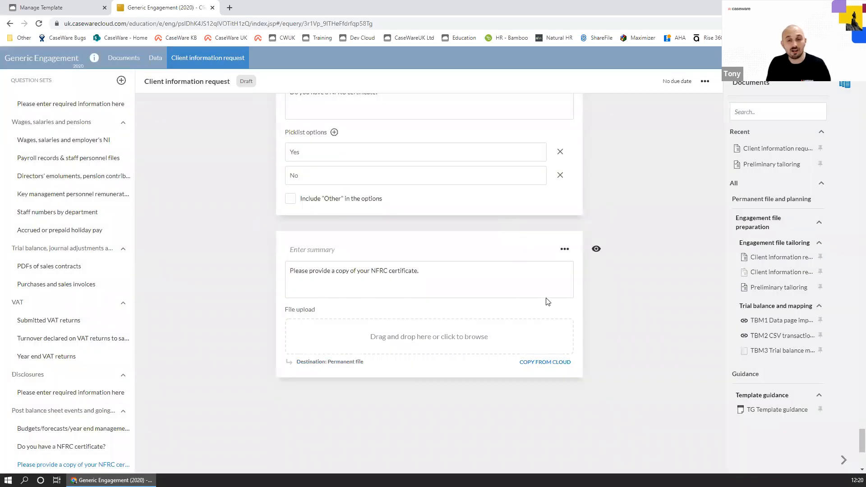
Hide the "Please provide a copy of your NFRC certificate." upload question from the client information request
{"action": "scroll", "coordinate": [454, 267], "scroll_direction": "up", "scroll_amount": 2}
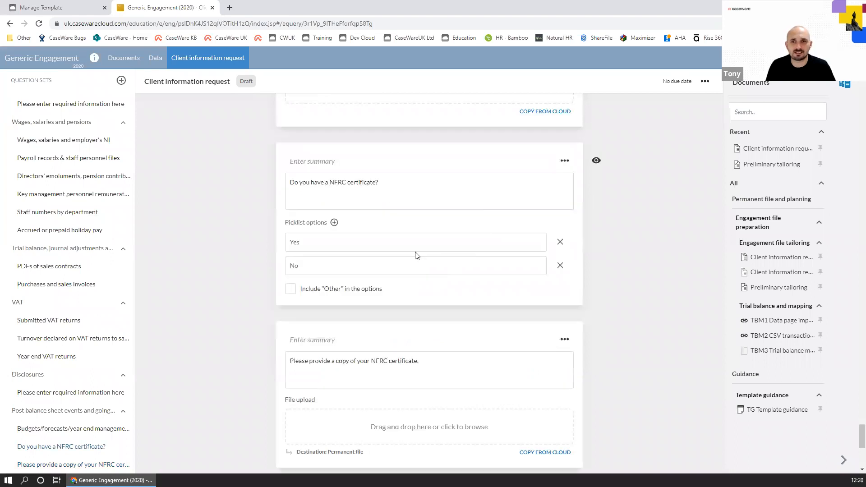
{"action": "scroll", "coordinate": [417, 255], "scroll_direction": "up", "scroll_amount": 1}
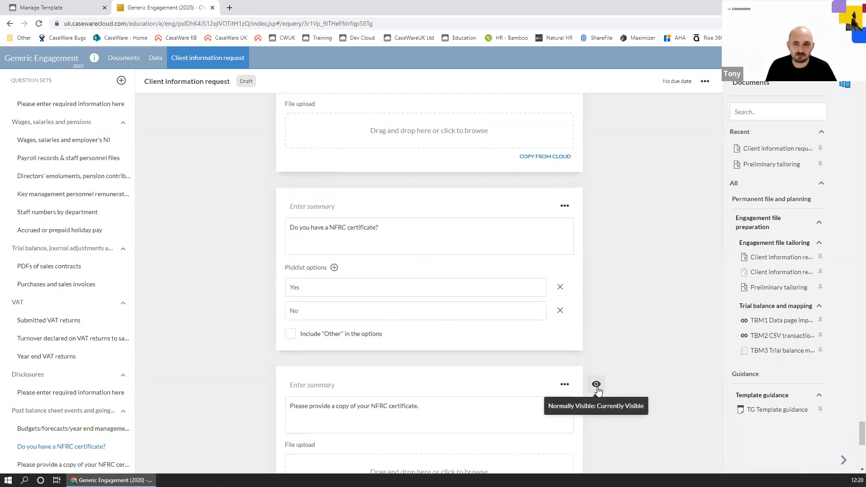
{"action": "scroll", "coordinate": [597, 391], "scroll_direction": "down", "scroll_amount": 2}
{"action": "left_click", "coordinate": [596, 294]}
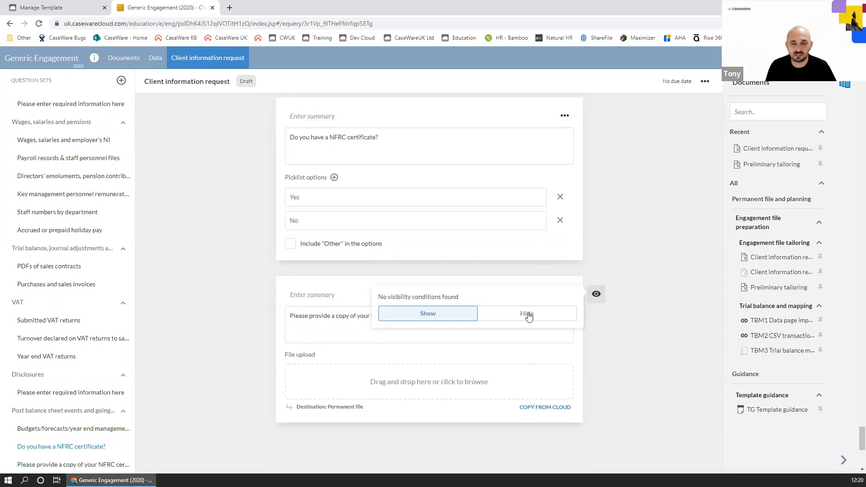
{"action": "left_click", "coordinate": [546, 318]}
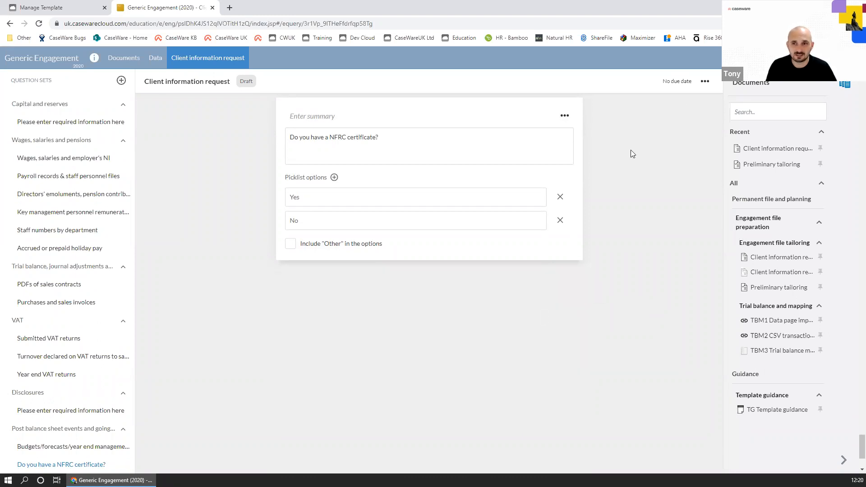
Hide the comments and display all items in the client information request, including hidden ones
{"action": "left_click", "coordinate": [705, 81]}
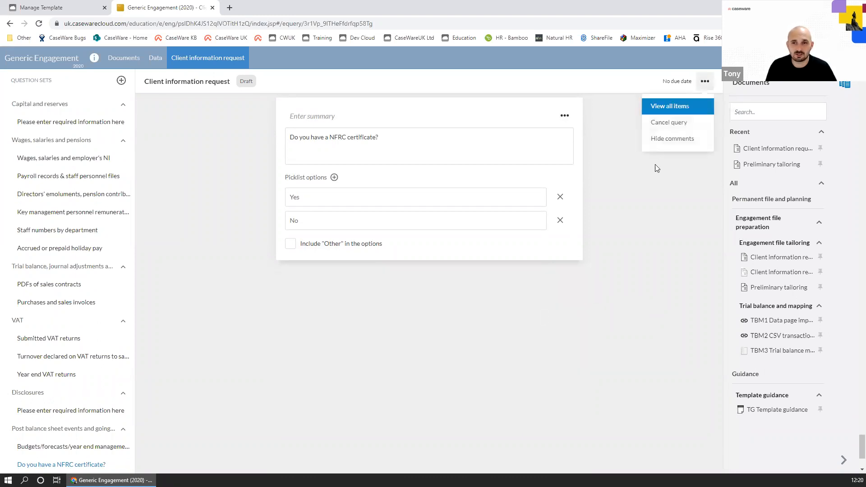
{"action": "left_click", "coordinate": [667, 138]}
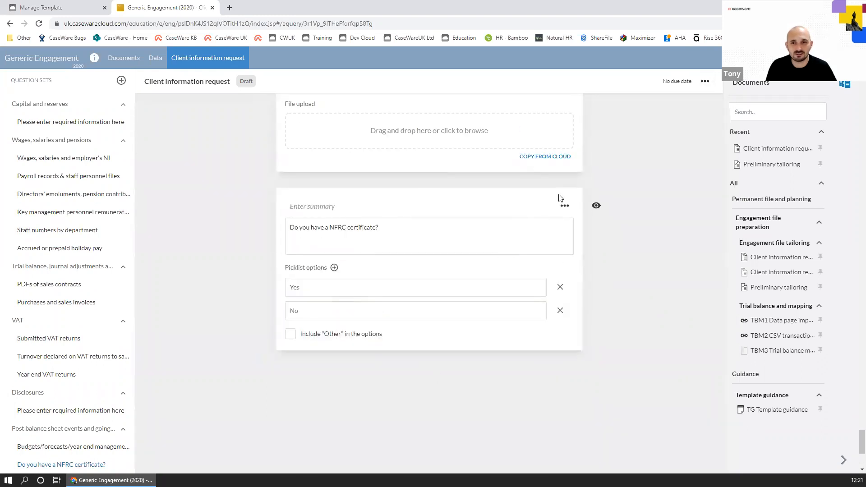
{"action": "left_click", "coordinate": [705, 82]}
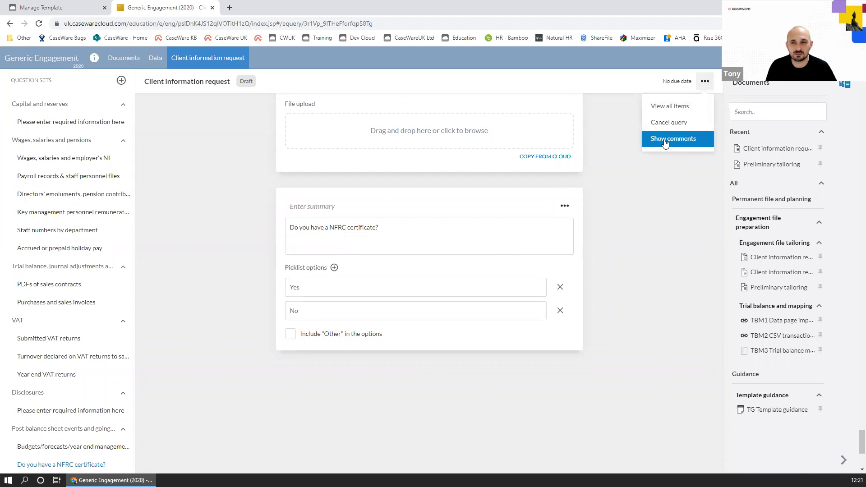
{"action": "left_click", "coordinate": [671, 106]}
Examine the hidden NFRC certificate upload question and the neighbouring questions at the end of the client information request
{"action": "scroll", "coordinate": [580, 248], "scroll_direction": "down", "scroll_amount": 5}
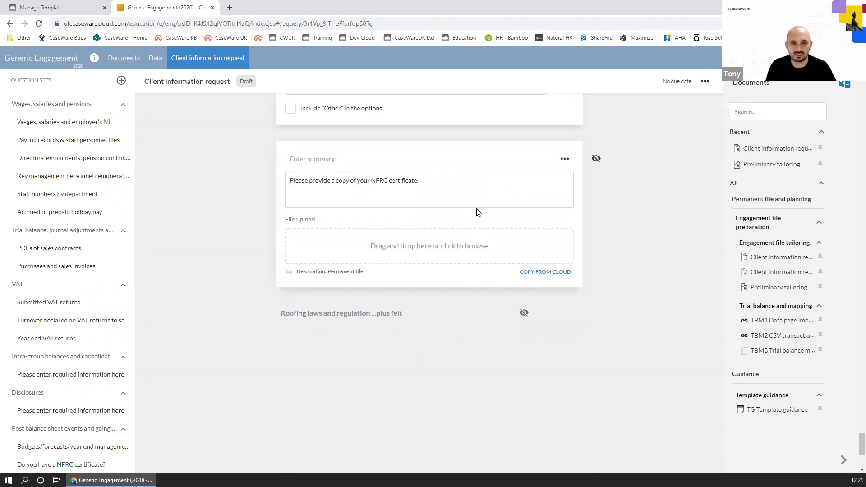
{"action": "scroll", "coordinate": [397, 324], "scroll_direction": "up", "scroll_amount": 6}
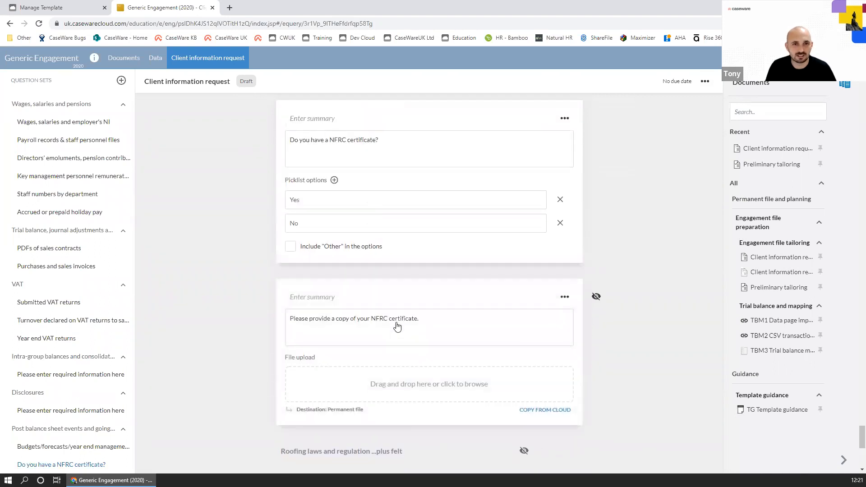
{"action": "scroll", "coordinate": [399, 329], "scroll_direction": "down", "scroll_amount": 4}
{"action": "scroll", "coordinate": [397, 325], "scroll_direction": "up", "scroll_amount": 4}
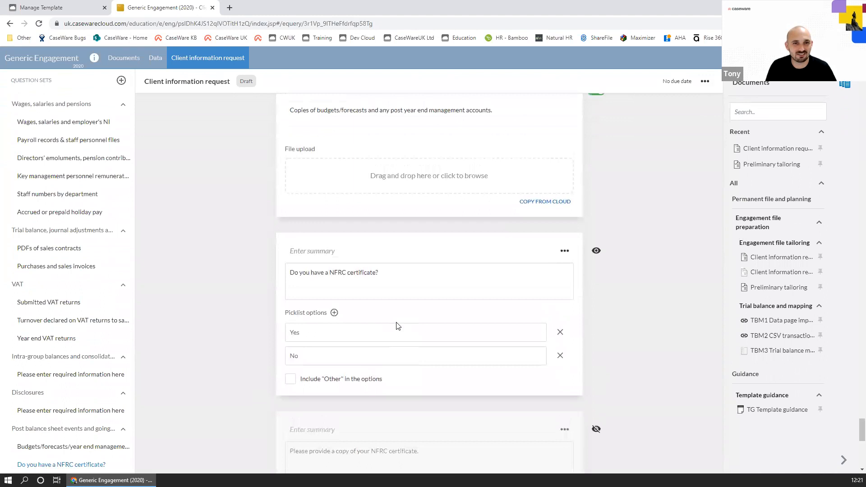
{"action": "scroll", "coordinate": [397, 326], "scroll_direction": "up", "scroll_amount": 3}
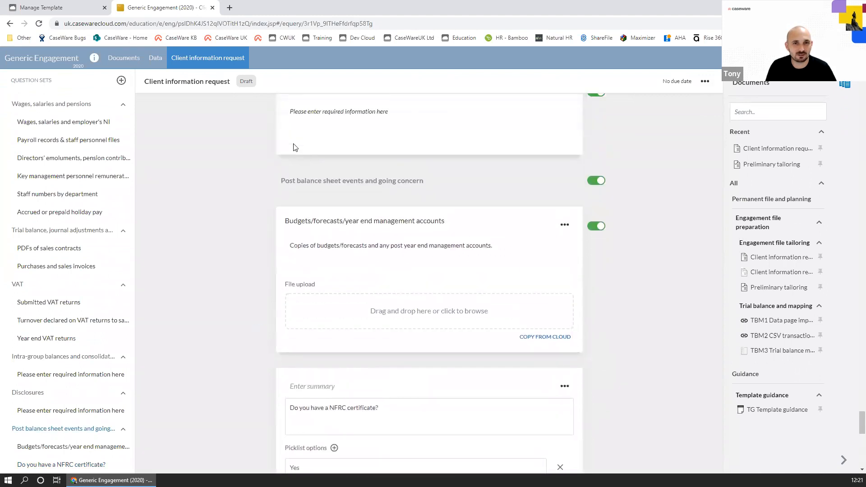
{"action": "scroll", "coordinate": [335, 248], "scroll_direction": "down", "scroll_amount": 7}
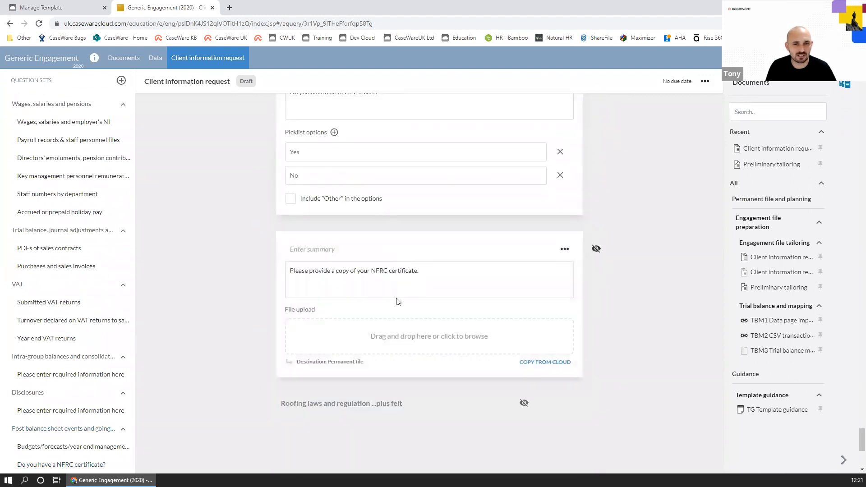
{"action": "scroll", "coordinate": [429, 247], "scroll_direction": "up", "scroll_amount": 1}
{"action": "scroll", "coordinate": [411, 222], "scroll_direction": "up", "scroll_amount": 1}
{"action": "scroll", "coordinate": [411, 223], "scroll_direction": "down", "scroll_amount": 1}
{"action": "scroll", "coordinate": [416, 271], "scroll_direction": "down", "scroll_amount": 1}
{"action": "scroll", "coordinate": [406, 316], "scroll_direction": "up", "scroll_amount": 1}
Open the visibility settings of the NFRC certificate upload question and set it to Show when any conditions are met
{"action": "mouse_move", "coordinate": [321, 453]}
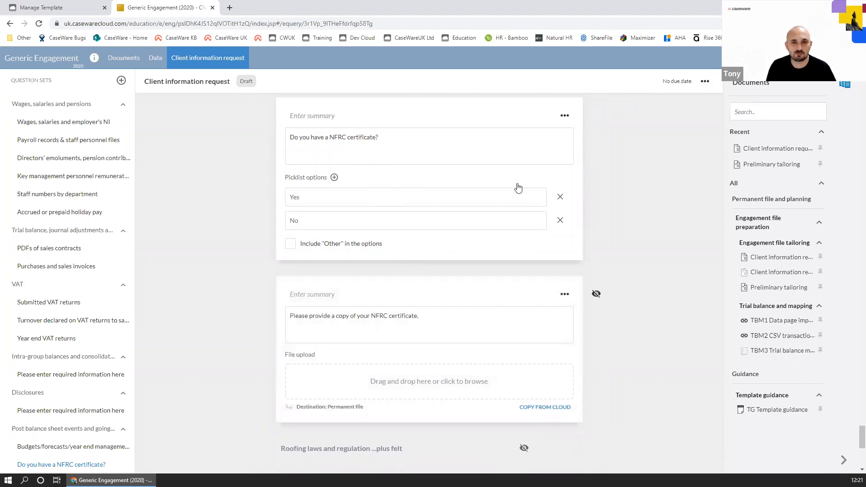
{"action": "left_click", "coordinate": [565, 294]}
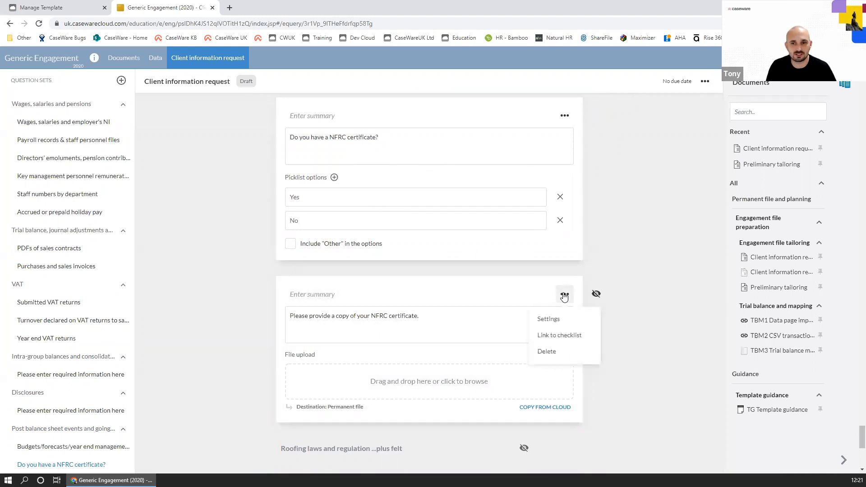
{"action": "left_click", "coordinate": [564, 320]}
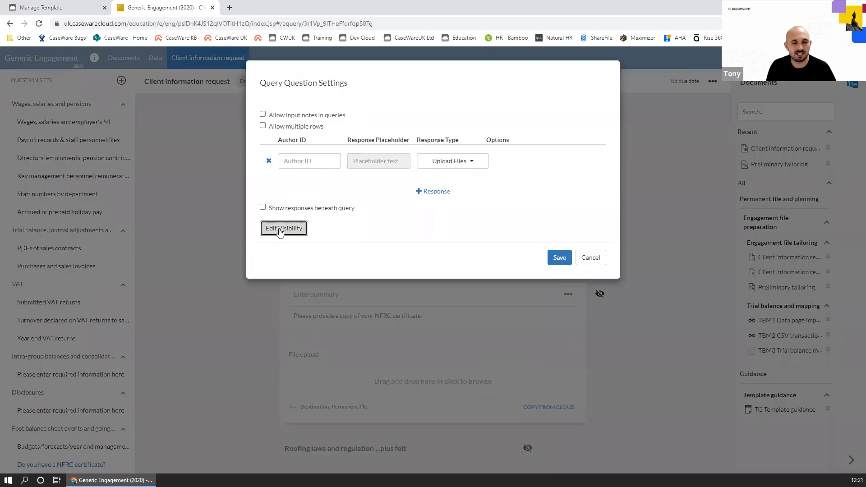
{"action": "left_click", "coordinate": [280, 230]}
{"action": "left_click", "coordinate": [266, 109]}
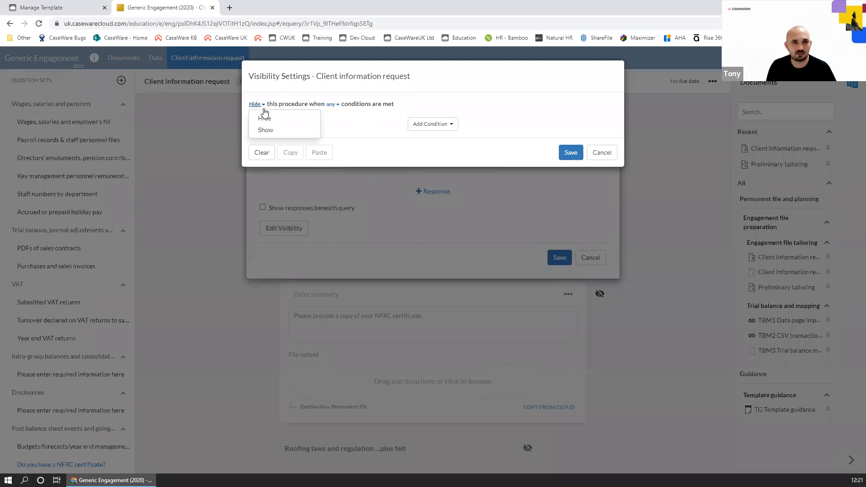
{"action": "left_click", "coordinate": [262, 131]}
{"action": "left_click", "coordinate": [343, 112]}
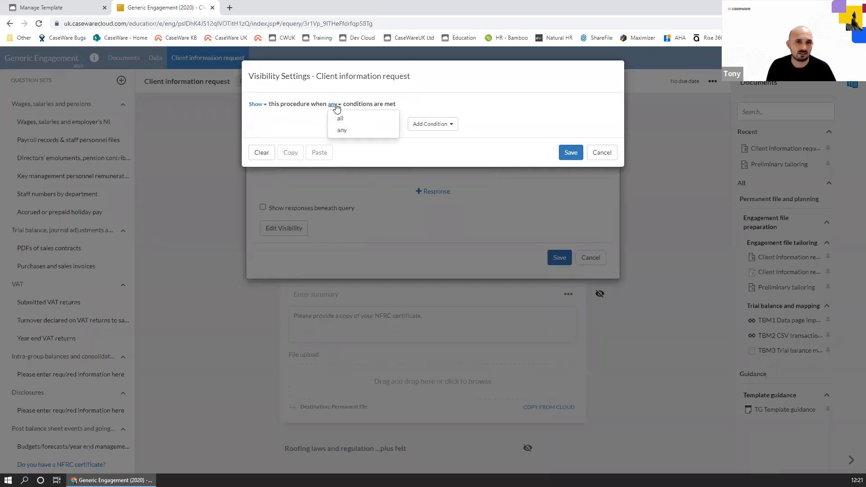
Add a response condition requiring "Do you have a NFRC certificate?" in this document to be Yes, and save the visibility and question settings
{"action": "left_click", "coordinate": [432, 124]}
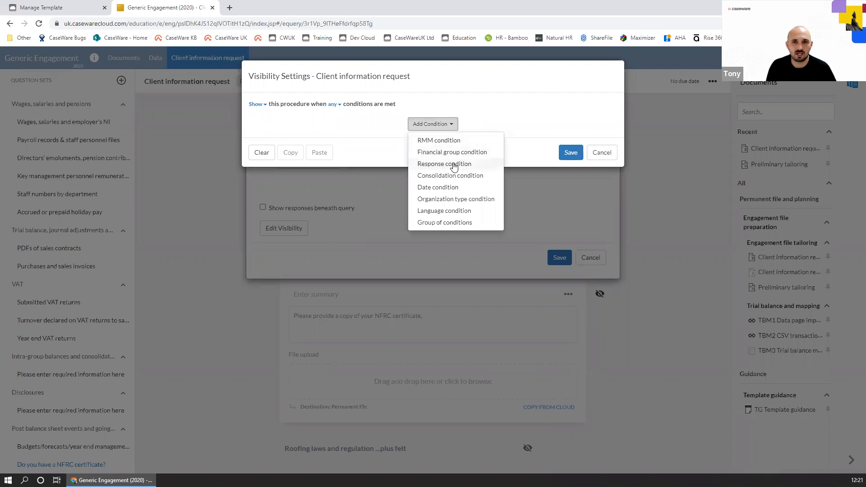
{"action": "left_click", "coordinate": [457, 164]}
{"action": "left_click", "coordinate": [338, 135]}
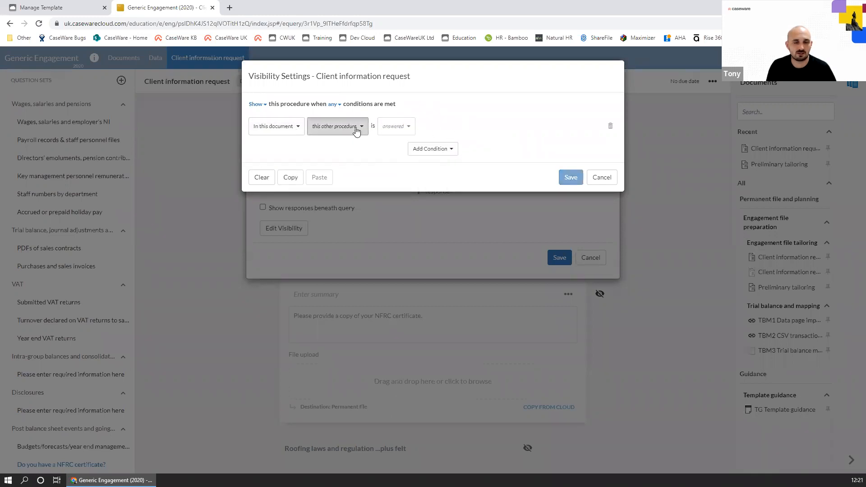
{"action": "left_click_drag", "start_coordinate": [502, 160], "coordinate": [497, 248]}
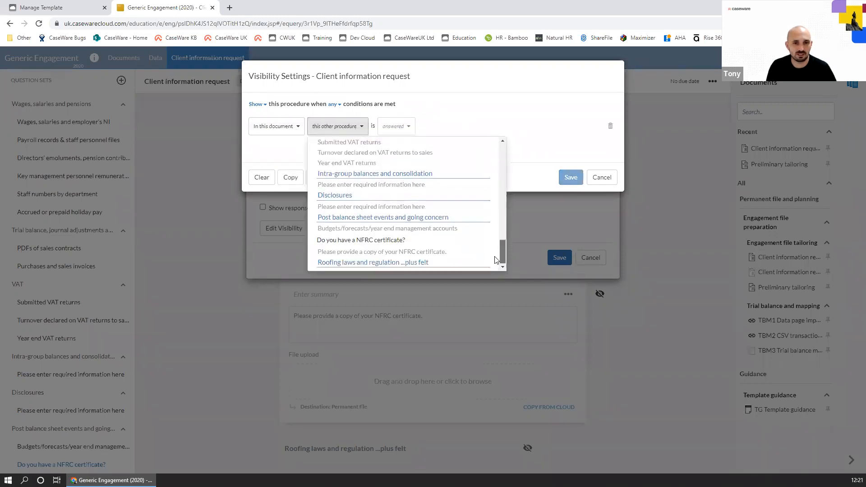
{"action": "left_click", "coordinate": [356, 243]}
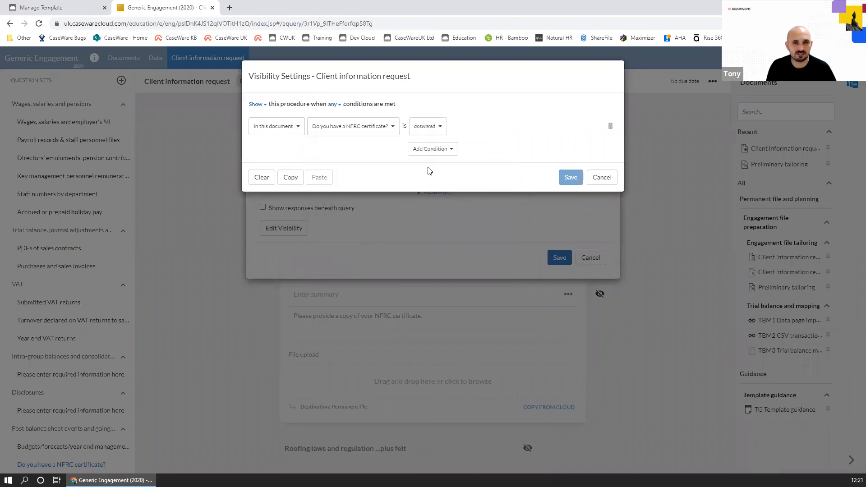
{"action": "left_click", "coordinate": [422, 126]}
{"action": "left_click", "coordinate": [439, 143]}
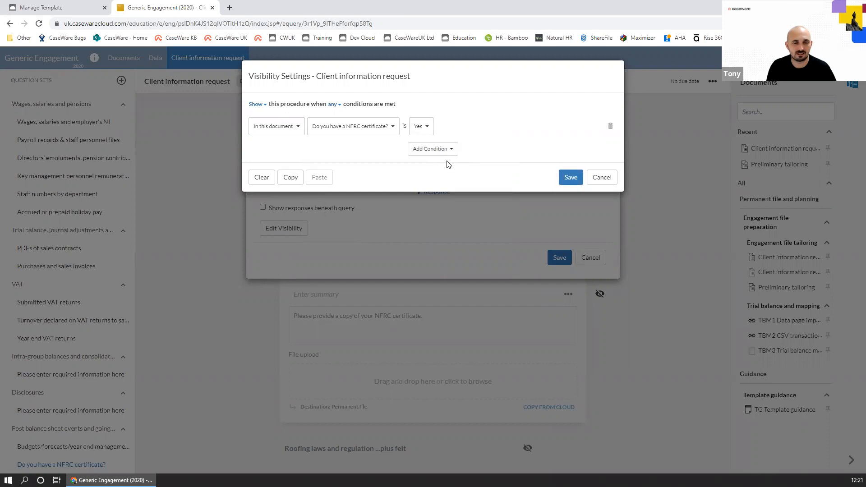
{"action": "left_click", "coordinate": [571, 178]}
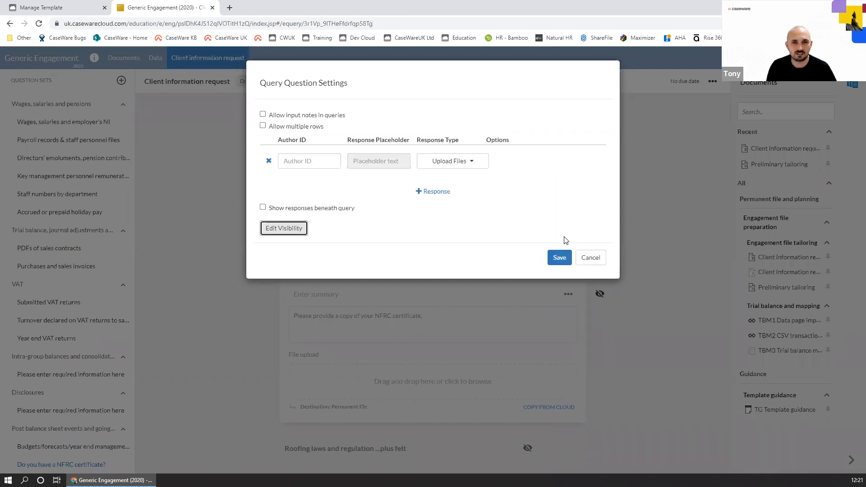
{"action": "left_click", "coordinate": [566, 264]}
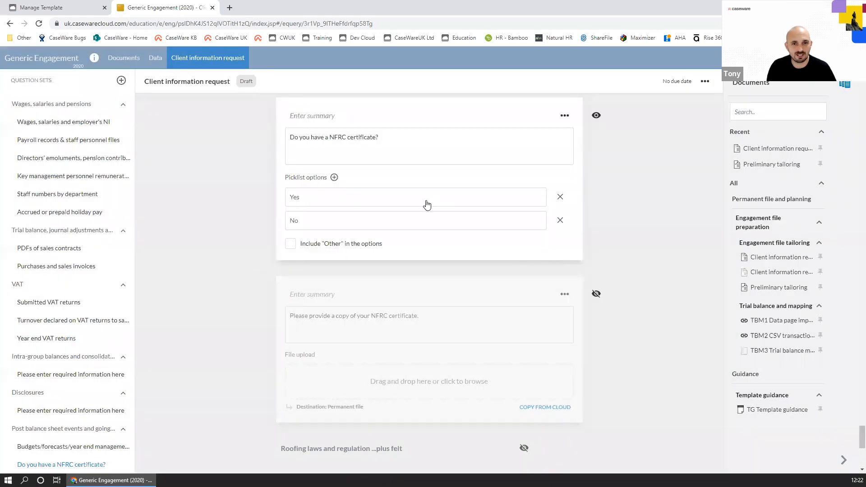
{"action": "left_click", "coordinate": [426, 201]}
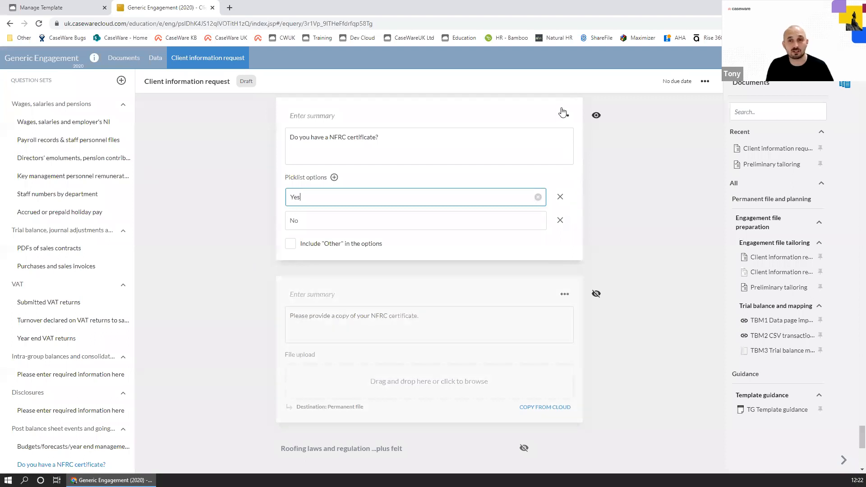
Examine the two NFRC certificate questions and the "Roofing laws and regulation ...plus felt" heading at the end of the request
{"action": "scroll", "coordinate": [38, 316], "scroll_direction": "down", "scroll_amount": 1}
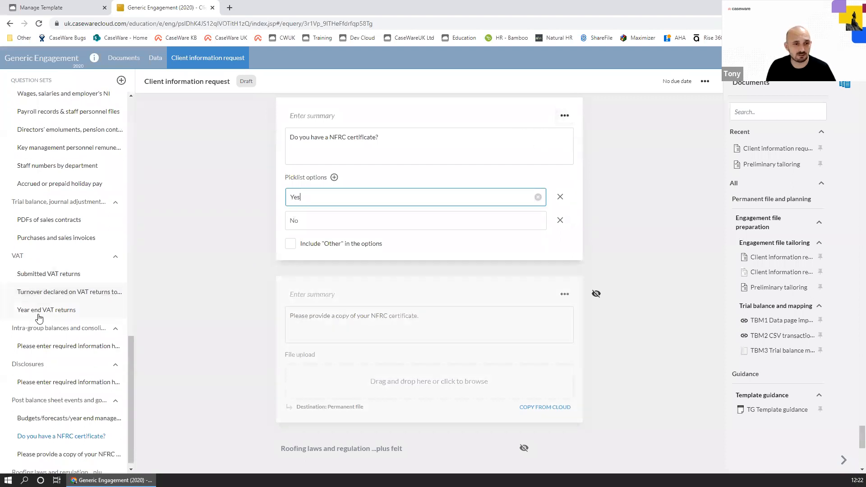
{"action": "left_click", "coordinate": [27, 464]}
{"action": "scroll", "coordinate": [333, 310], "scroll_direction": "up", "scroll_amount": 10}
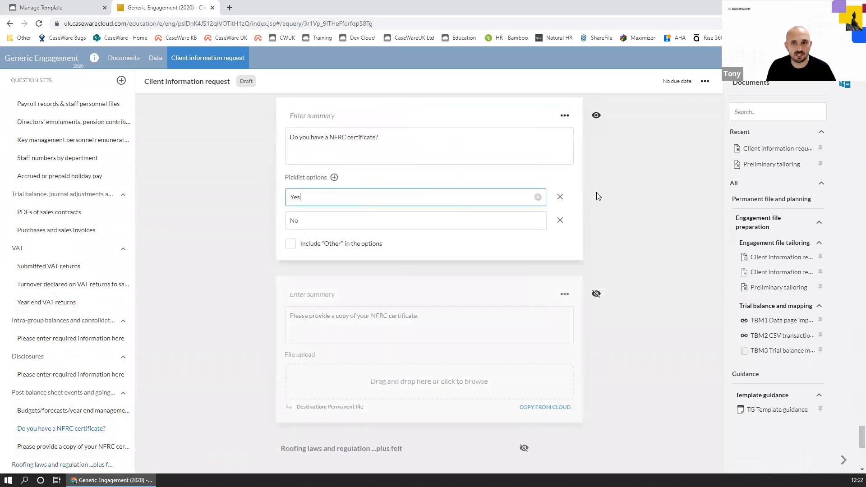
{"action": "left_click", "coordinate": [564, 251]}
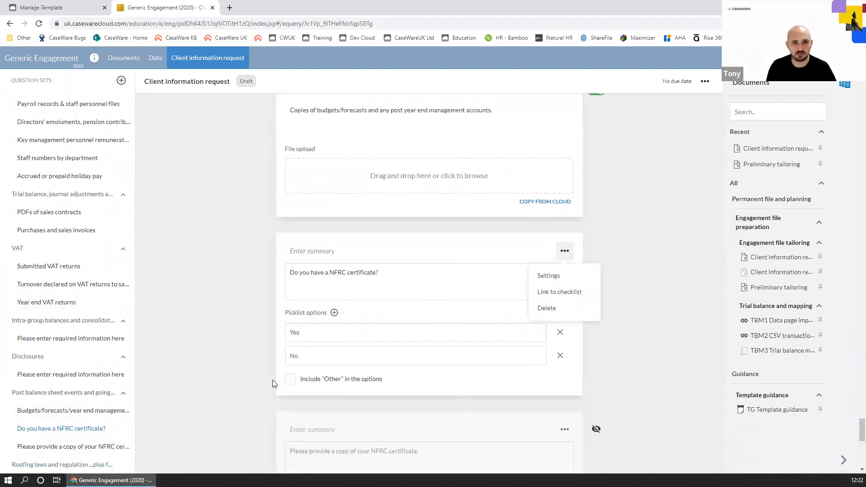
{"action": "left_click", "coordinate": [175, 311]}
{"action": "scroll", "coordinate": [204, 313], "scroll_direction": "down", "scroll_amount": 2}
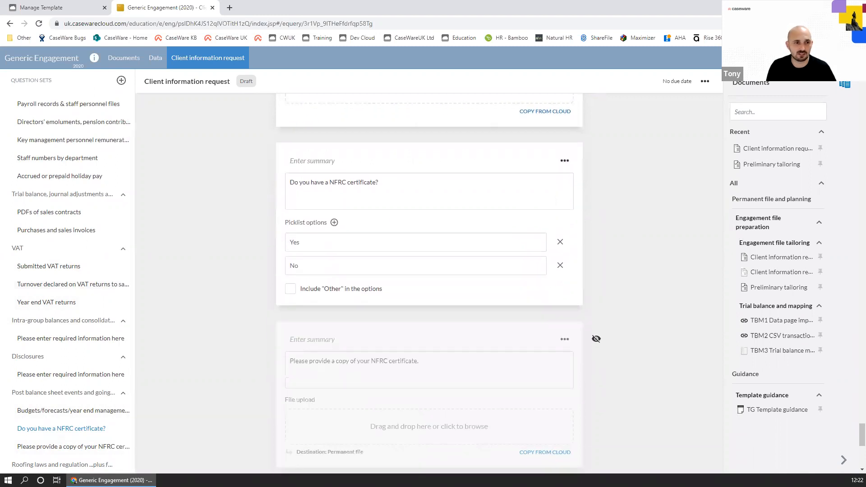
{"action": "scroll", "coordinate": [149, 352], "scroll_direction": "down", "scroll_amount": 5}
{"action": "scroll", "coordinate": [223, 350], "scroll_direction": "up", "scroll_amount": 3}
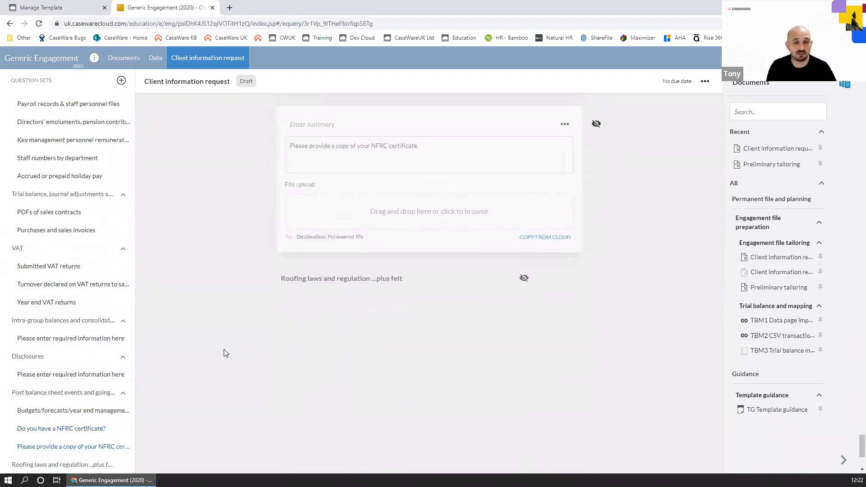
{"action": "scroll", "coordinate": [184, 351], "scroll_direction": "up", "scroll_amount": 3}
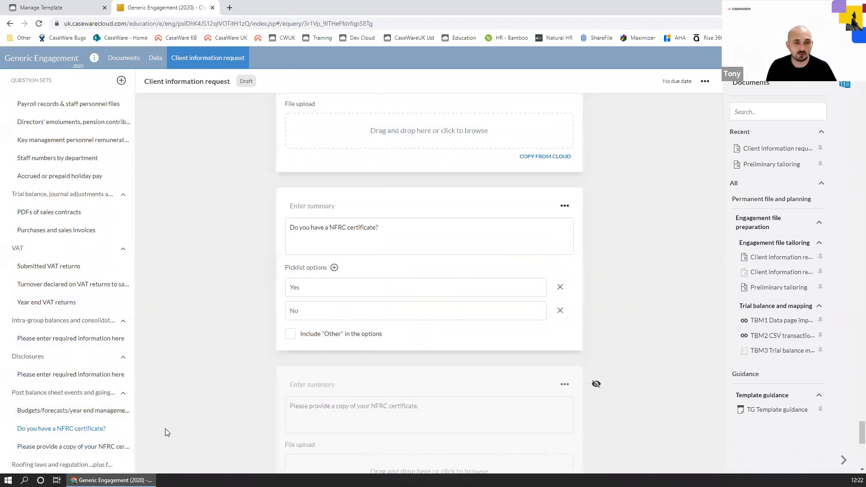
{"action": "scroll", "coordinate": [368, 325], "scroll_direction": "down", "scroll_amount": 1}
{"action": "scroll", "coordinate": [369, 295], "scroll_direction": "down", "scroll_amount": 3}
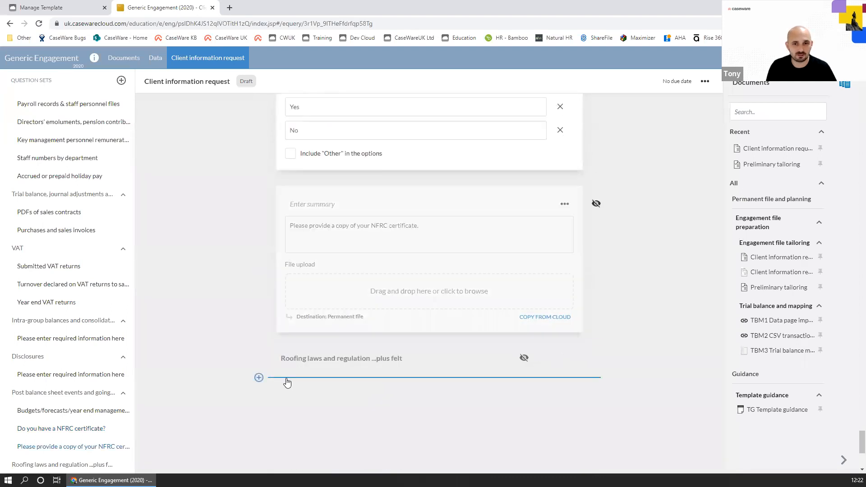
Add a picklist question beneath the "Roofing laws and regulation ...plus felt" heading, reusing the existing text "Do you have a NFRC certificate?"
{"action": "left_click", "coordinate": [259, 378]}
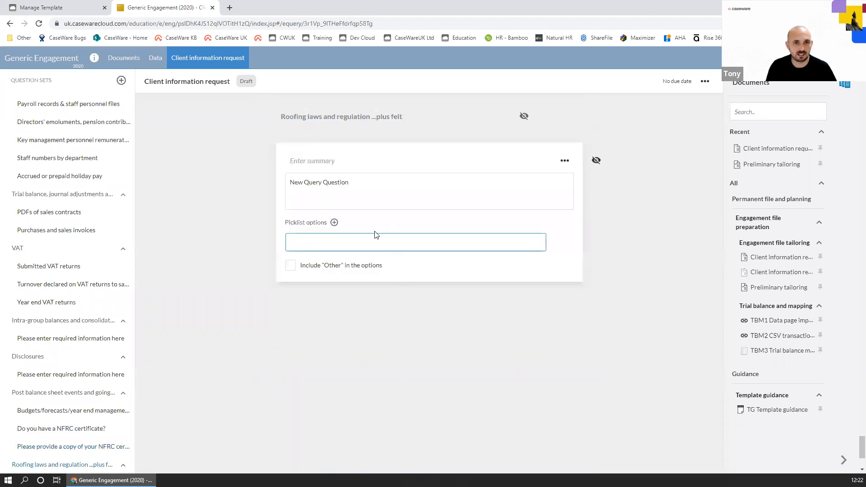
{"action": "scroll", "coordinate": [376, 234], "scroll_direction": "up", "scroll_amount": 6}
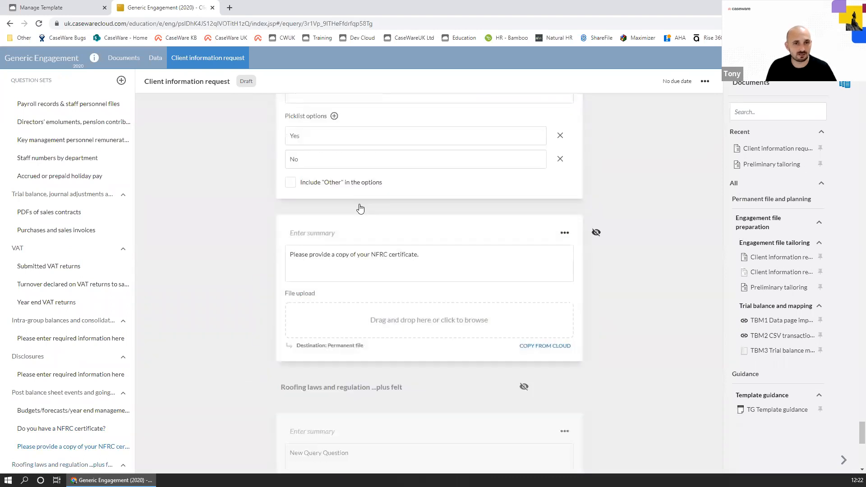
{"action": "scroll", "coordinate": [360, 208], "scroll_direction": "up", "scroll_amount": 2}
{"action": "left_click_drag", "start_coordinate": [381, 168], "coordinate": [279, 180]}
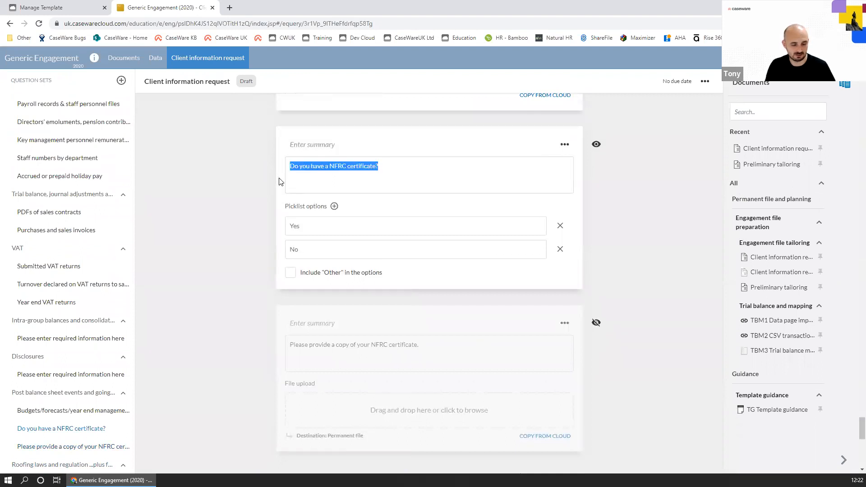
{"action": "key", "text": "ctrl+c"}
{"action": "scroll", "coordinate": [343, 260], "scroll_direction": "down", "scroll_amount": 8}
{"action": "left_click", "coordinate": [335, 190]}
{"action": "key", "text": "ctrl+a"}
{"action": "key", "text": "ctrl+v"}
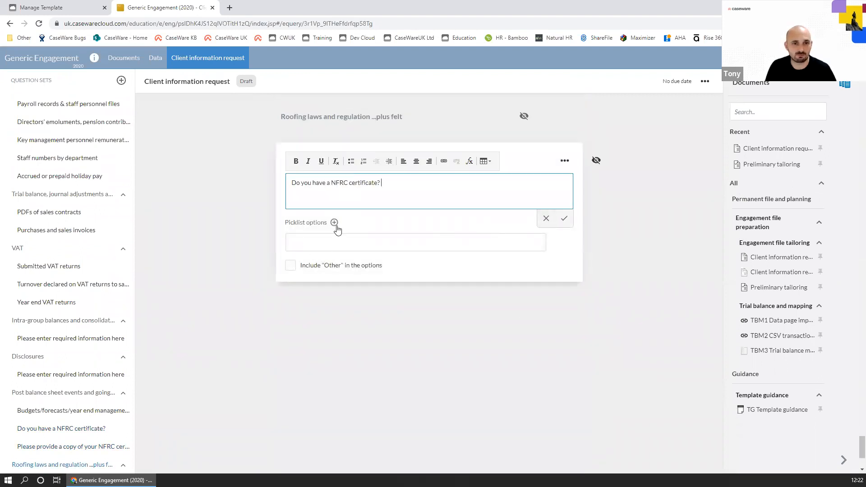
Set the new roofing question's picklist options to Yes and No and save its question settings
{"action": "left_click", "coordinate": [565, 160]}
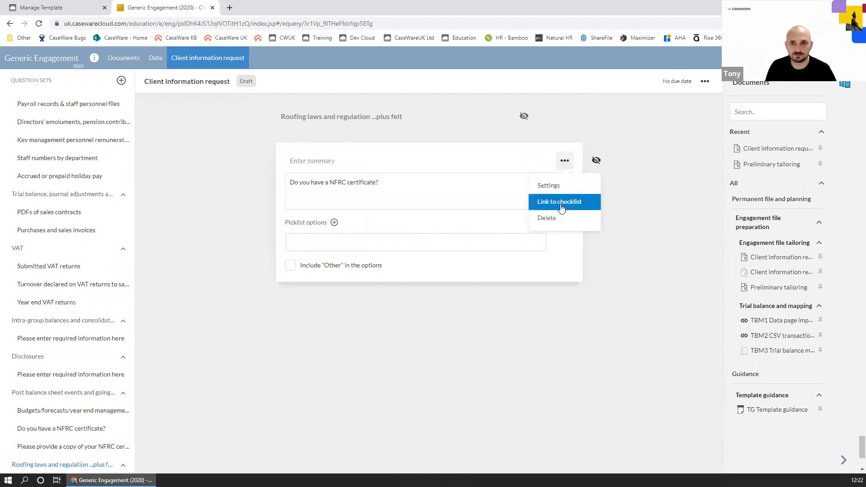
{"action": "left_click", "coordinate": [561, 207]}
{"action": "left_click", "coordinate": [556, 147]}
{"action": "left_click", "coordinate": [565, 160]}
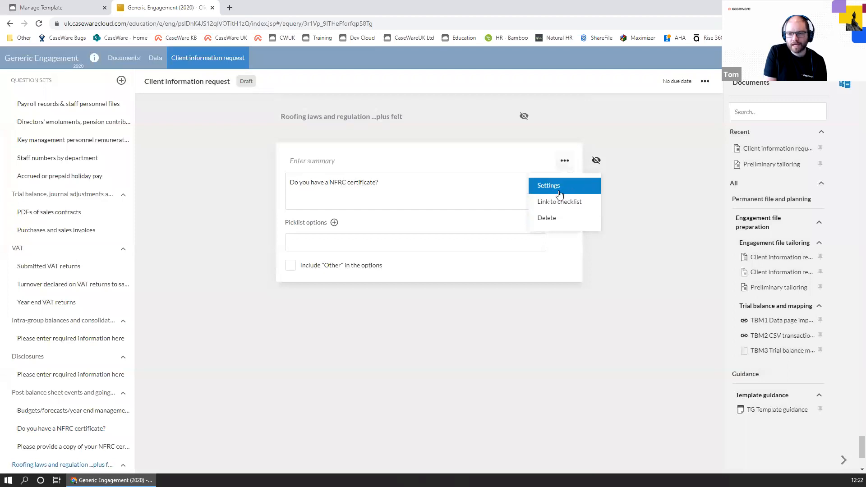
{"action": "left_click", "coordinate": [560, 190]}
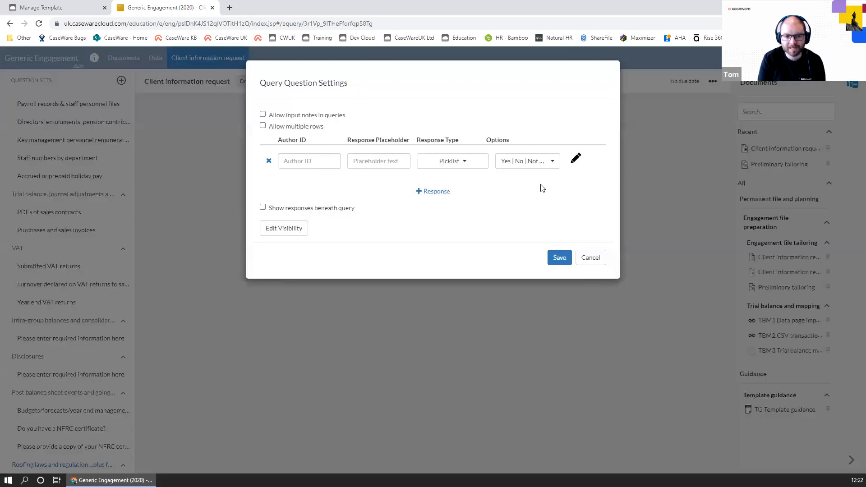
{"action": "left_click", "coordinate": [536, 162]}
{"action": "left_click", "coordinate": [515, 180]}
{"action": "left_click", "coordinate": [559, 258]}
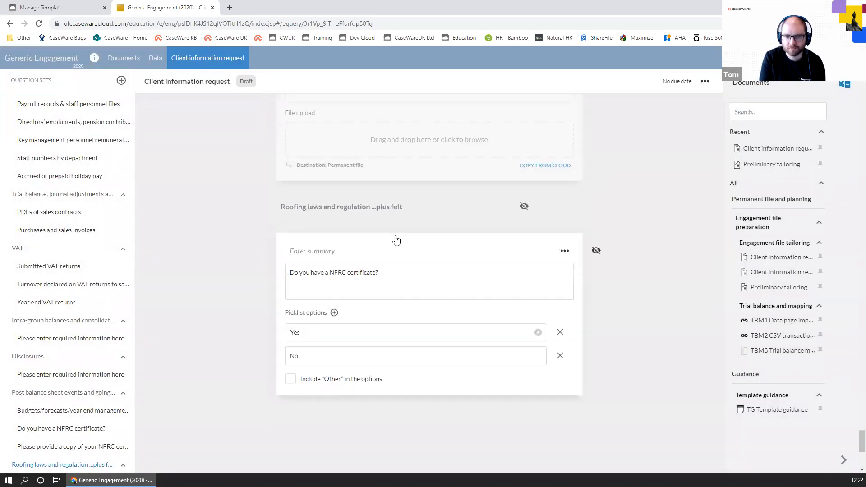
Add a File Upload question below the new picklist question, reusing the text "Please provide a copy of your NFRC certificate."
{"action": "scroll", "coordinate": [476, 263], "scroll_direction": "up", "scroll_amount": 2}
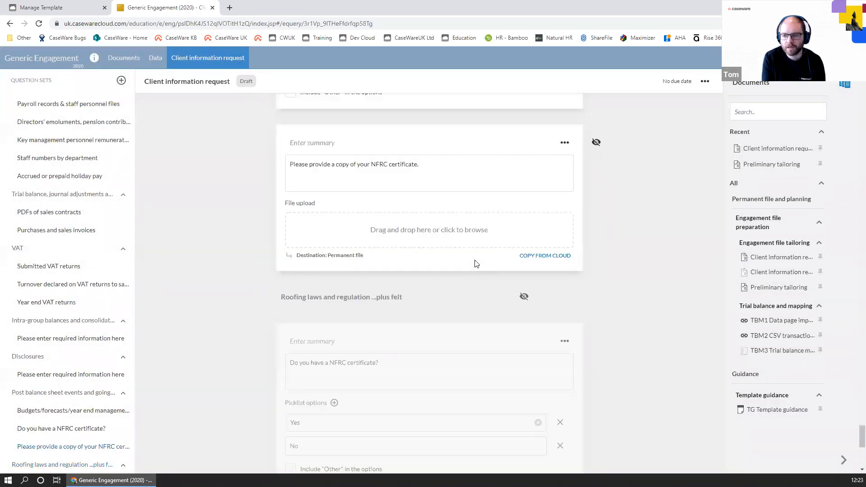
{"action": "scroll", "coordinate": [491, 262], "scroll_direction": "up", "scroll_amount": 2}
{"action": "left_click_drag", "start_coordinate": [463, 259], "coordinate": [280, 255]}
{"action": "key", "text": "ctrl+c"}
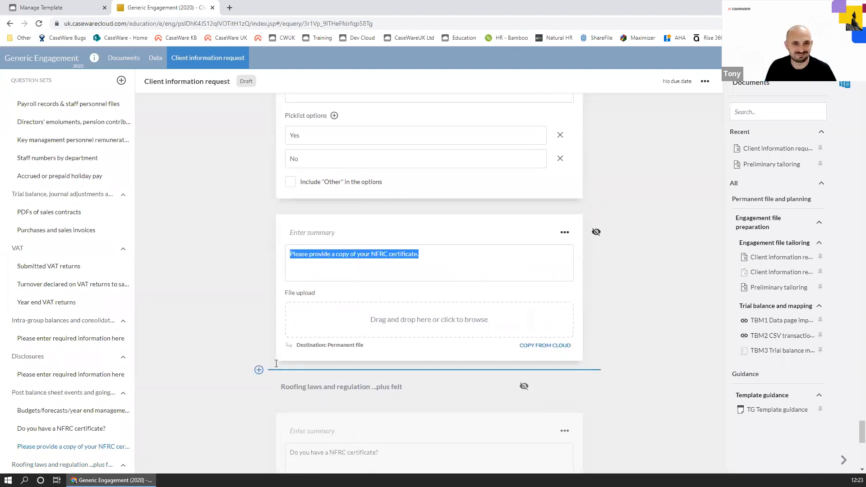
{"action": "scroll", "coordinate": [268, 230], "scroll_direction": "down", "scroll_amount": 4}
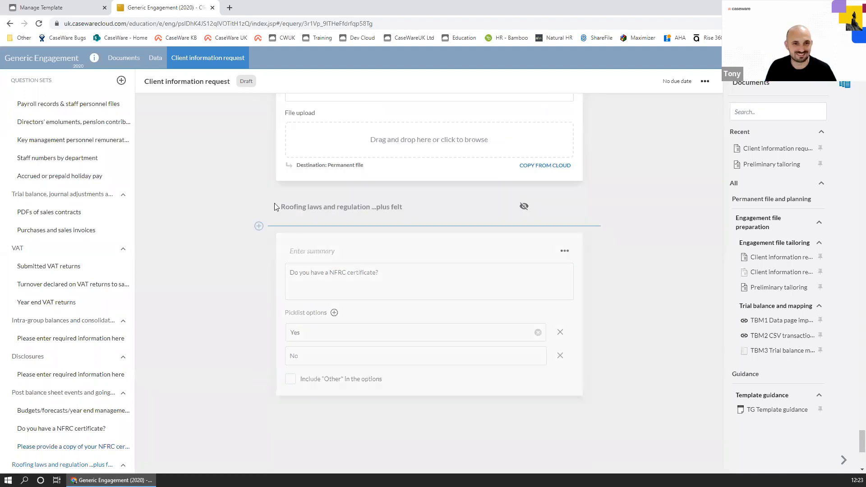
{"action": "left_click", "coordinate": [259, 405]}
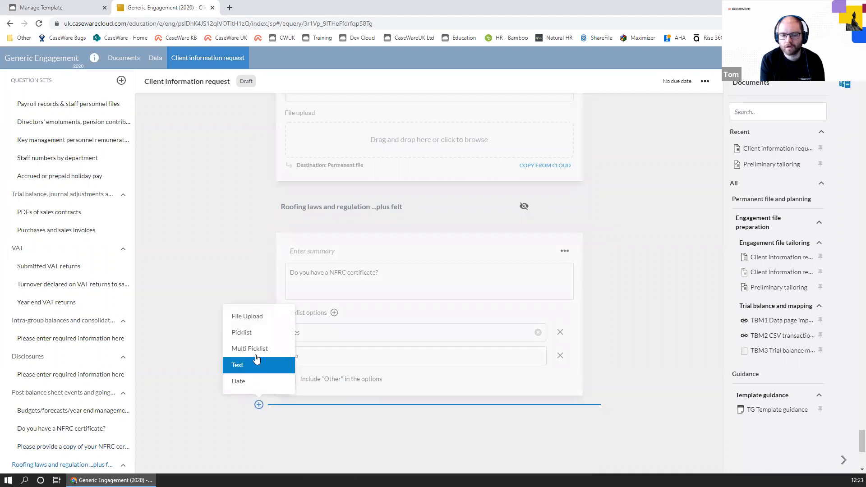
{"action": "left_click", "coordinate": [247, 316]}
{"action": "left_click", "coordinate": [357, 321]}
{"action": "left_click_drag", "start_coordinate": [367, 319], "coordinate": [272, 325]}
{"action": "key", "text": "ctrl+v"}
{"action": "left_click", "coordinate": [254, 343]}
Set the new upload's destination to Permanent file with identifier PF99 and name NFRC Certificate, and save it
{"action": "left_click", "coordinate": [299, 407]}
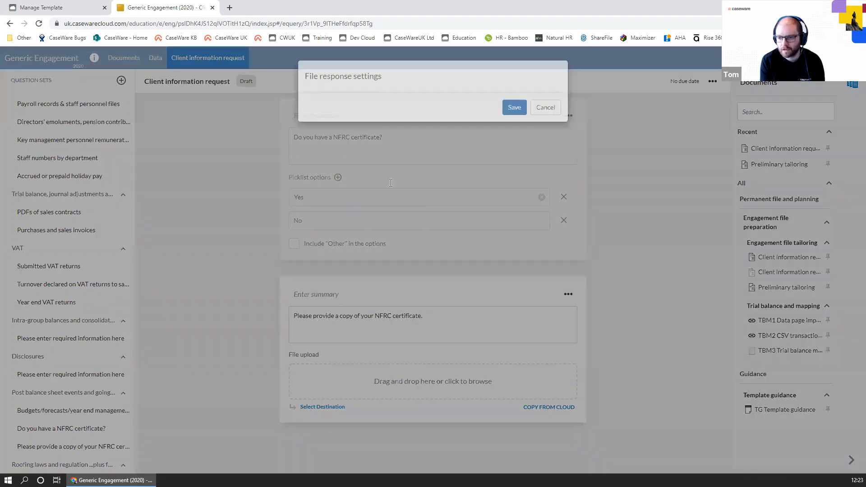
{"action": "left_click", "coordinate": [395, 156]}
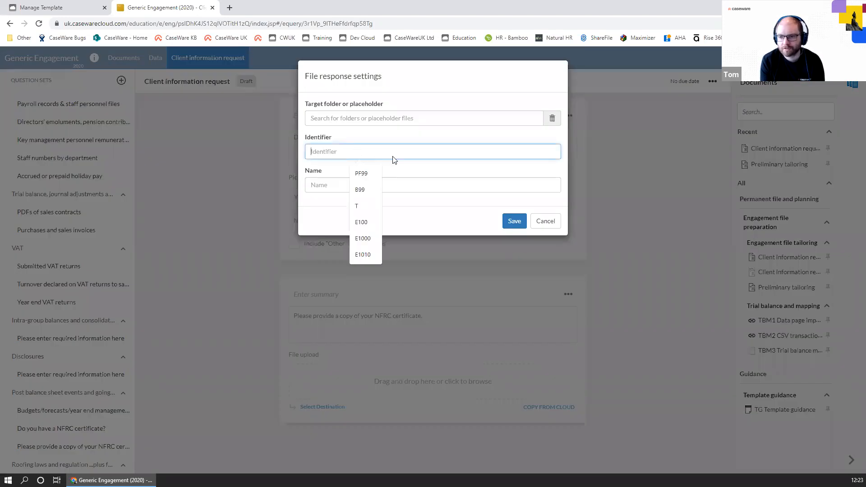
{"action": "left_click", "coordinate": [365, 172]}
{"action": "left_click", "coordinate": [348, 190]}
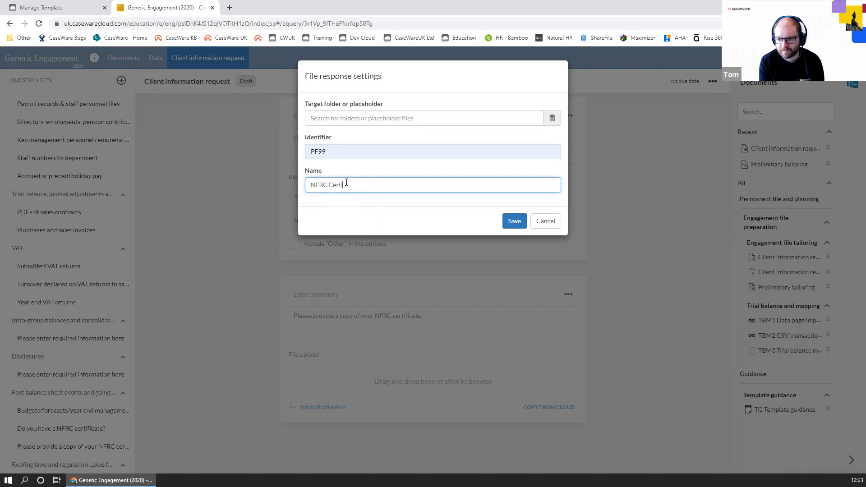
{"action": "left_click", "coordinate": [427, 117]}
{"action": "left_click", "coordinate": [357, 215]}
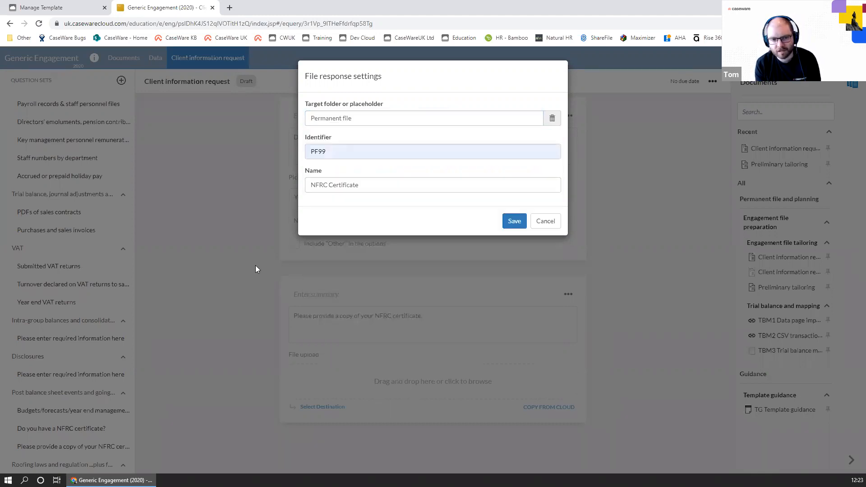
{"action": "left_click", "coordinate": [514, 221]}
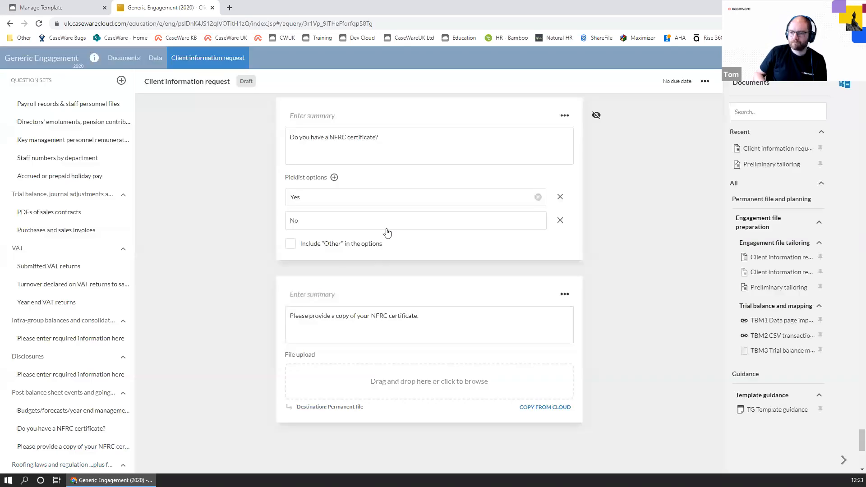
Delete the original NFRC upload question and the original NFRC picklist question above the roofing heading
{"action": "scroll", "coordinate": [586, 173], "scroll_direction": "up", "scroll_amount": 2}
{"action": "left_click", "coordinate": [565, 233]}
{"action": "left_click", "coordinate": [547, 290]}
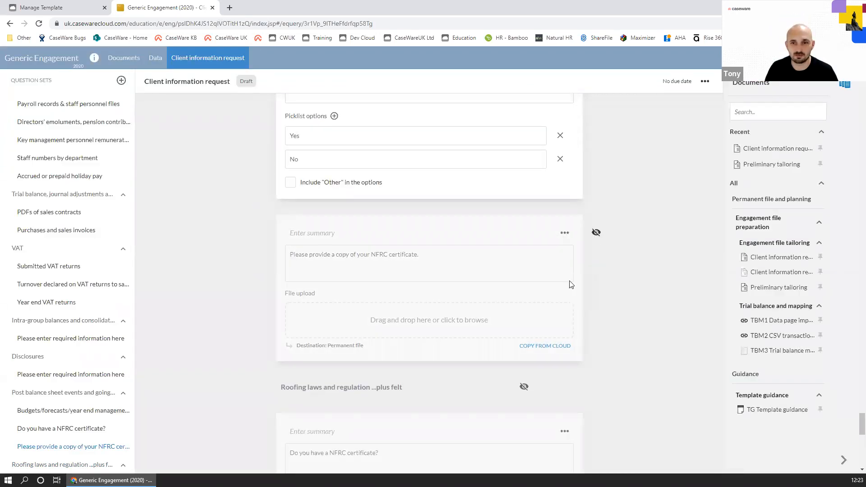
{"action": "left_click", "coordinate": [481, 153]}
{"action": "left_click", "coordinate": [565, 189]}
{"action": "left_click", "coordinate": [550, 246]}
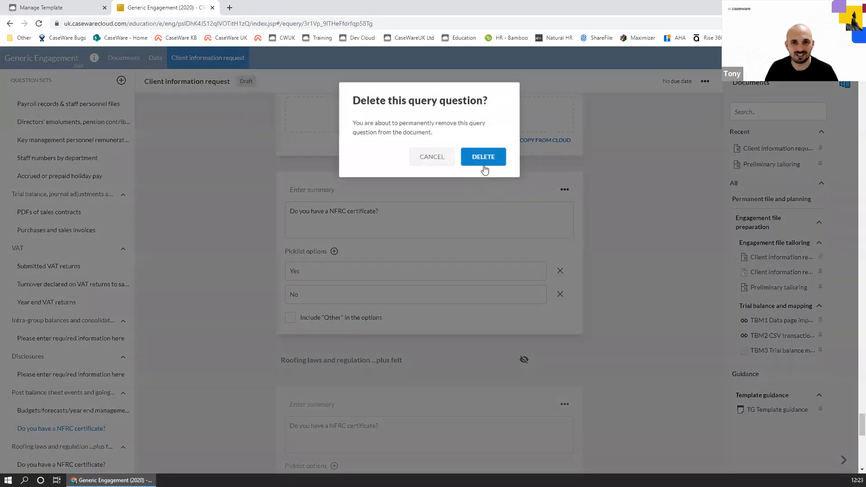
{"action": "left_click", "coordinate": [483, 155]}
Open the visibility settings of the roofing section's NFRC upload question and set it to Show when any conditions are met
{"action": "scroll", "coordinate": [464, 325], "scroll_direction": "up", "scroll_amount": 6}
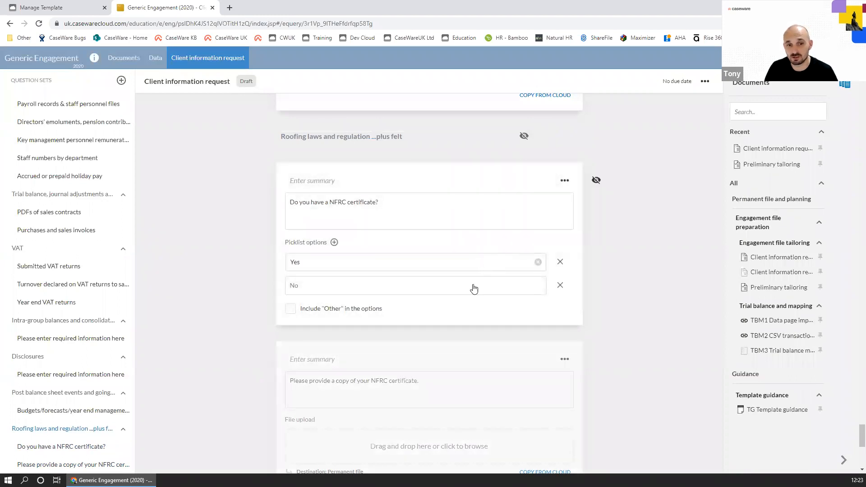
{"action": "left_click", "coordinate": [565, 360]}
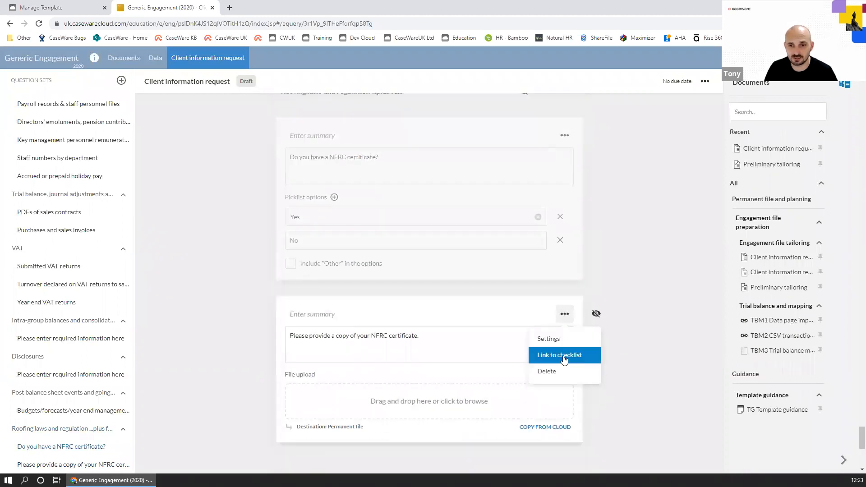
{"action": "left_click", "coordinate": [553, 339]}
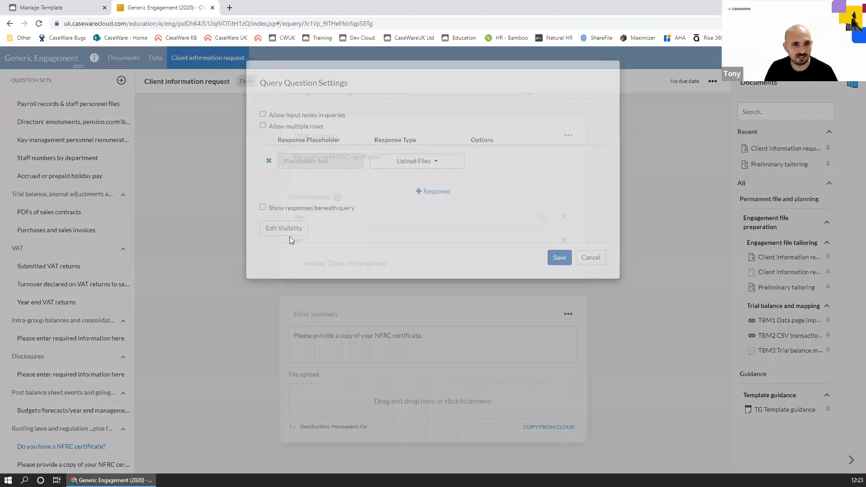
{"action": "left_click", "coordinate": [285, 229]}
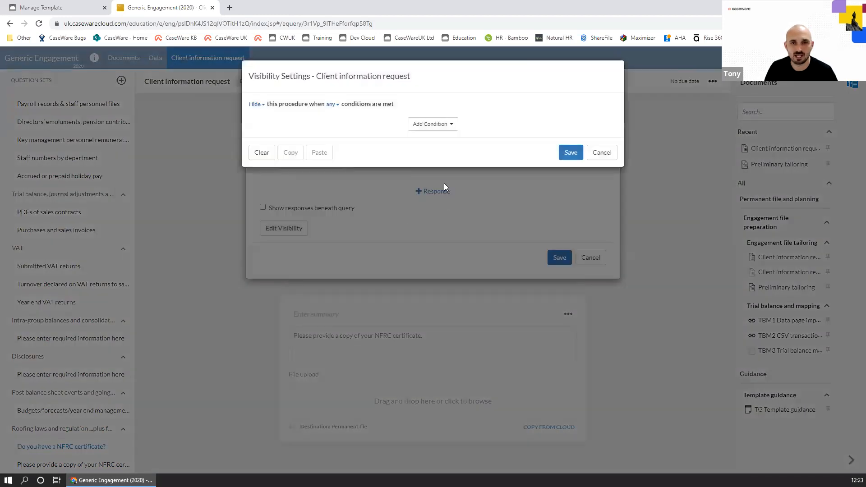
{"action": "left_click", "coordinate": [256, 104]}
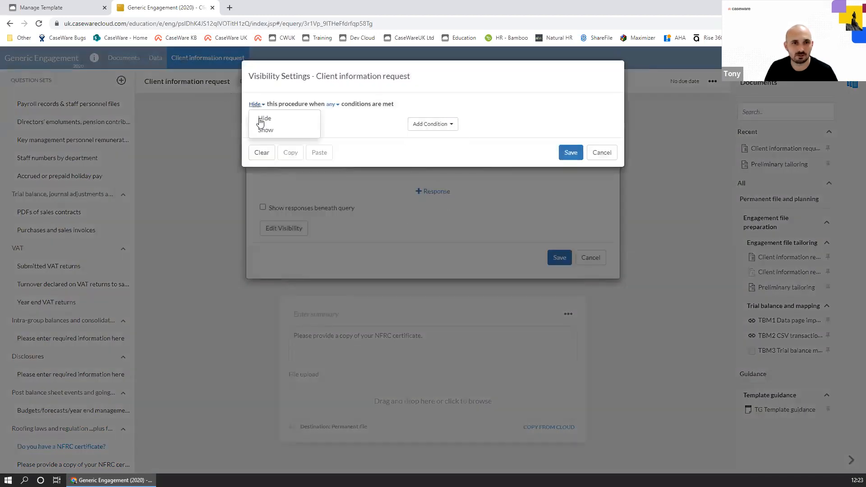
{"action": "left_click", "coordinate": [267, 129]}
Add a response condition requiring "Do you have a NFRC certificate?" in this document to be Yes, and save the visibility settings
{"action": "left_click", "coordinate": [440, 125]}
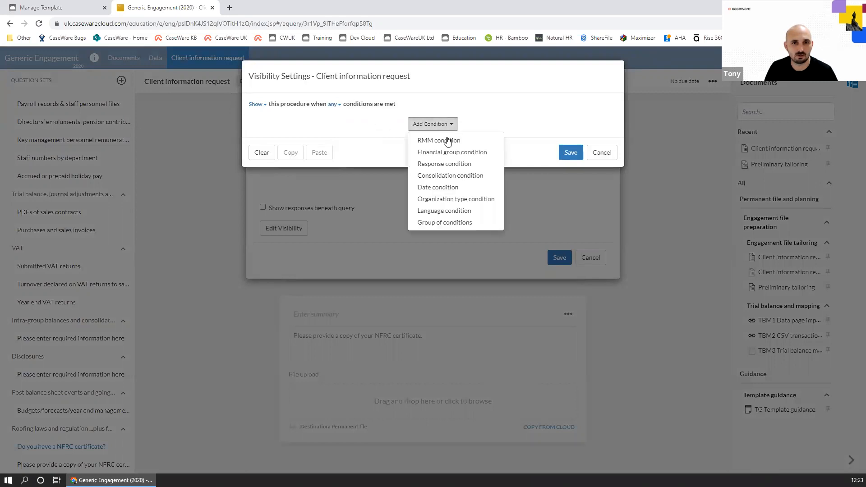
{"action": "left_click", "coordinate": [452, 166]}
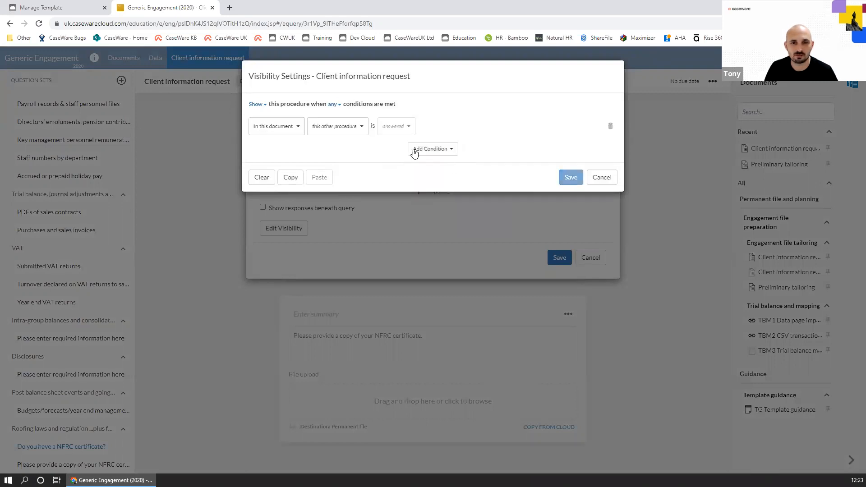
{"action": "left_click", "coordinate": [336, 126]}
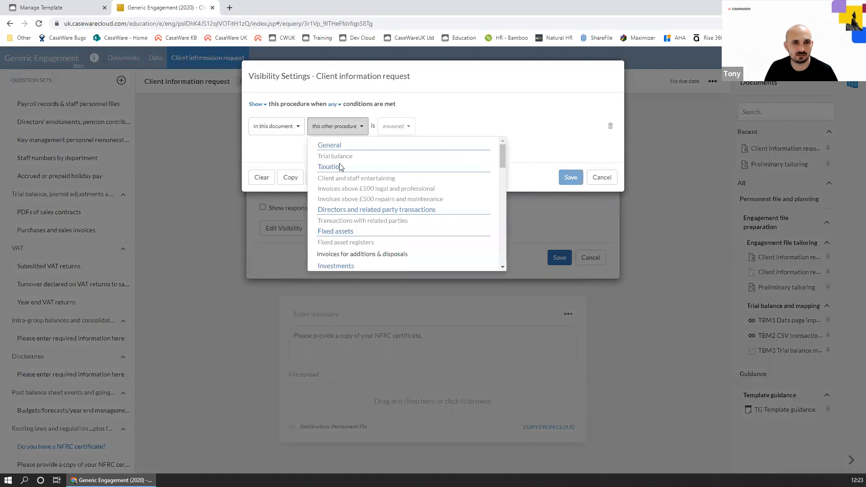
{"action": "scroll", "coordinate": [357, 246], "scroll_direction": "down", "scroll_amount": 10}
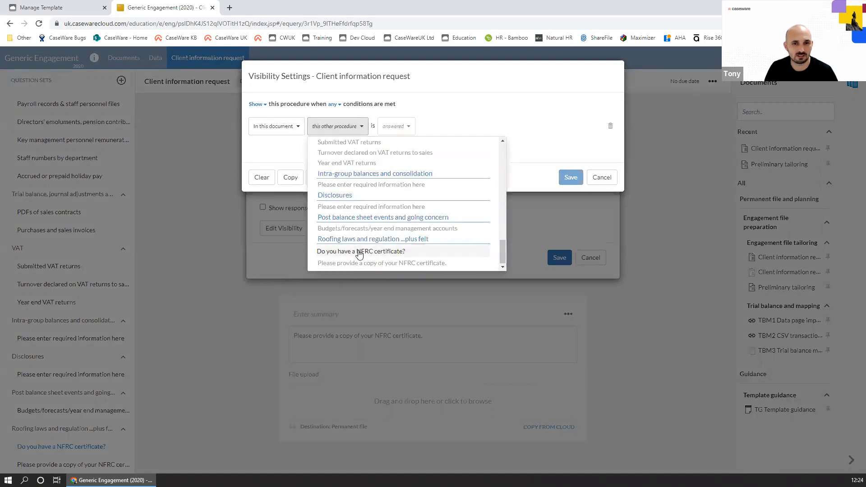
{"action": "left_click", "coordinate": [357, 253]}
{"action": "left_click", "coordinate": [438, 130]}
{"action": "left_click", "coordinate": [422, 146]}
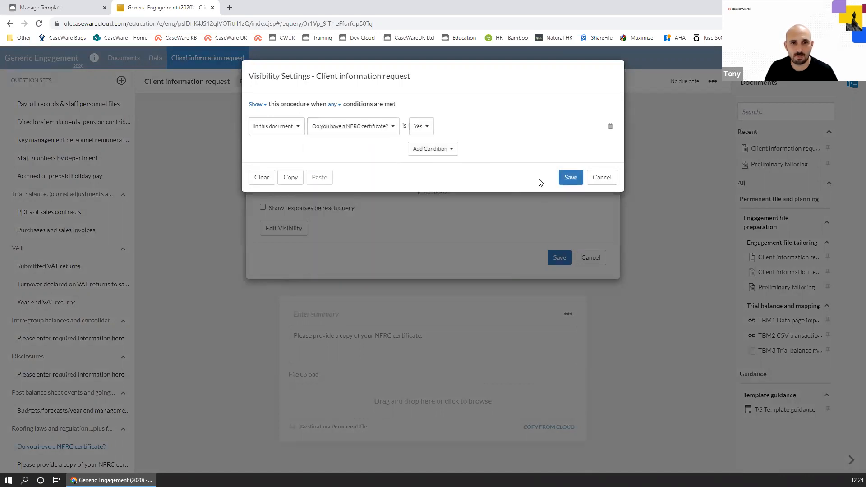
{"action": "left_click", "coordinate": [568, 179]}
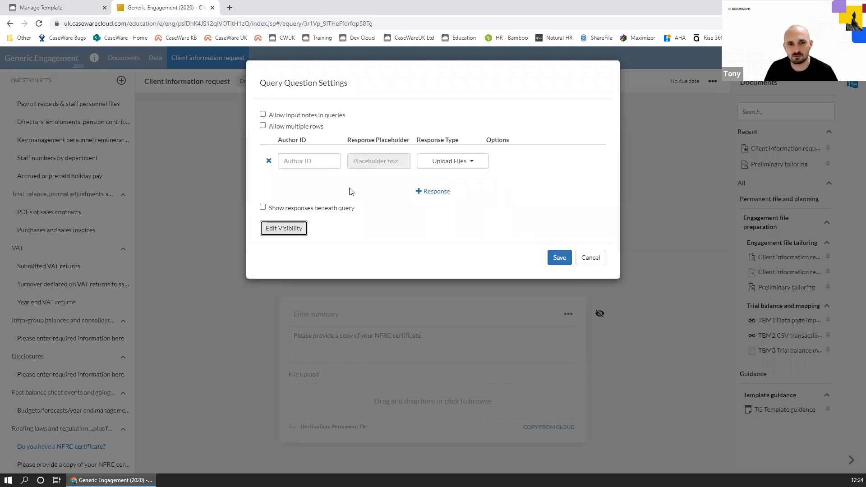
Copy the NFRC upload question's visibility settings for reuse, and save the visibility and question settings
{"action": "left_click", "coordinate": [274, 231]}
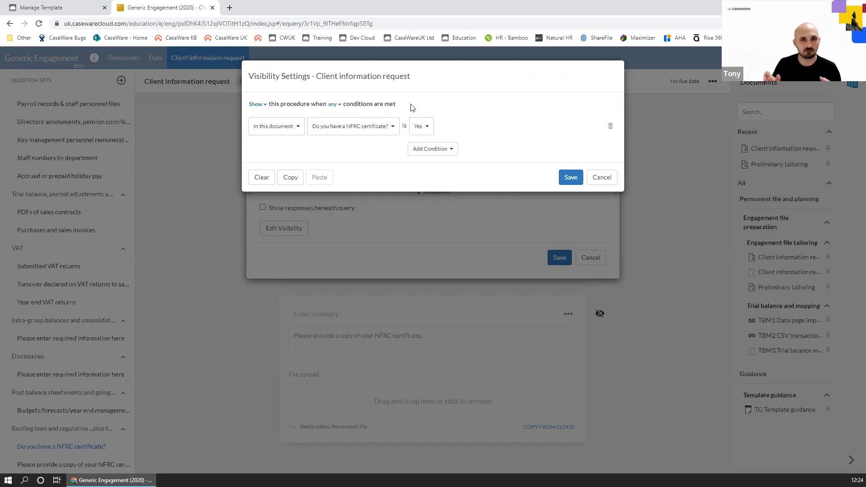
{"action": "left_click", "coordinate": [291, 178]}
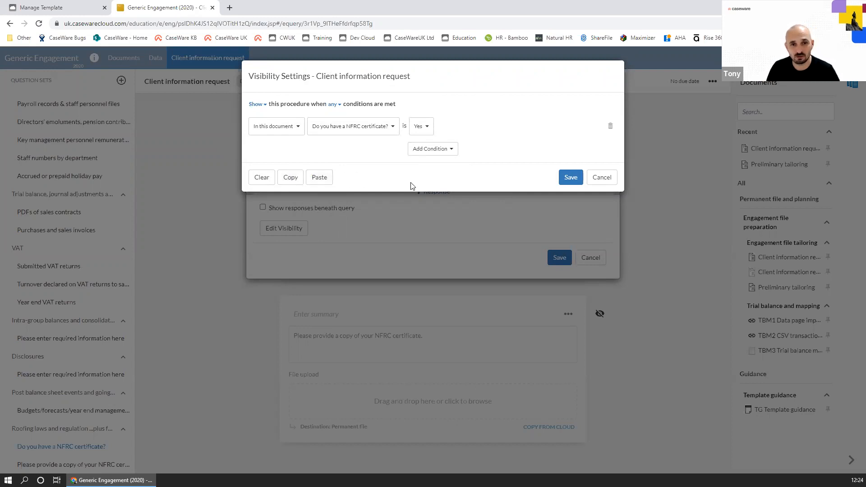
{"action": "left_click", "coordinate": [291, 179]}
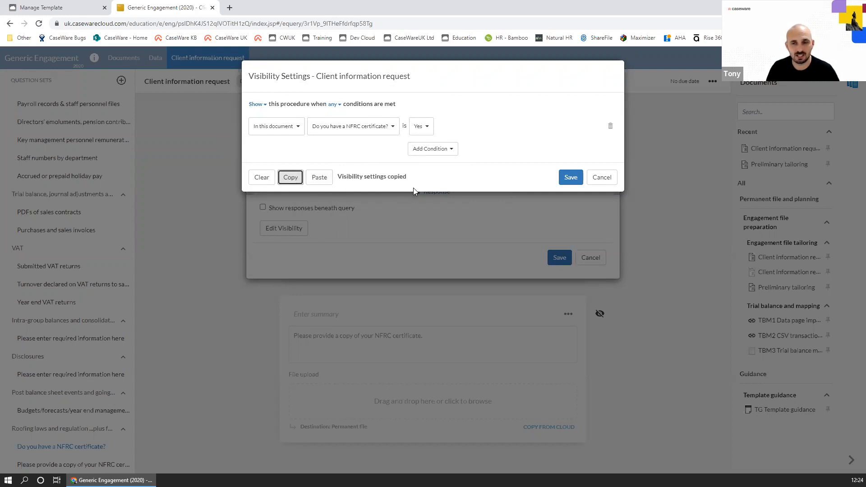
{"action": "left_click", "coordinate": [570, 178]}
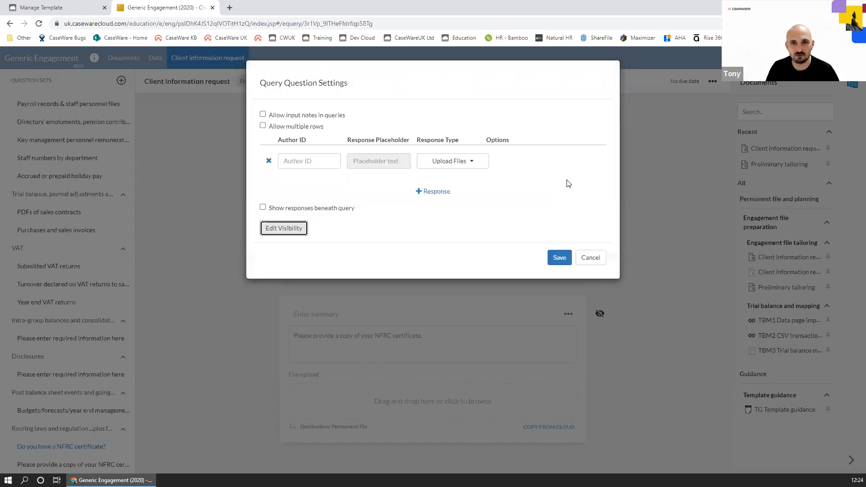
{"action": "left_click", "coordinate": [559, 256]}
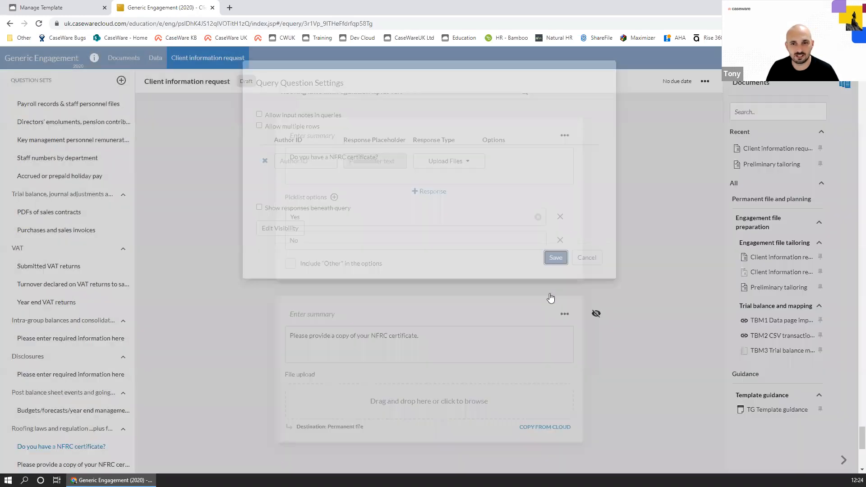
Add a Text question below the NFRC upload question and paste the copied visibility settings into it
{"action": "scroll", "coordinate": [331, 414], "scroll_direction": "down", "scroll_amount": 3}
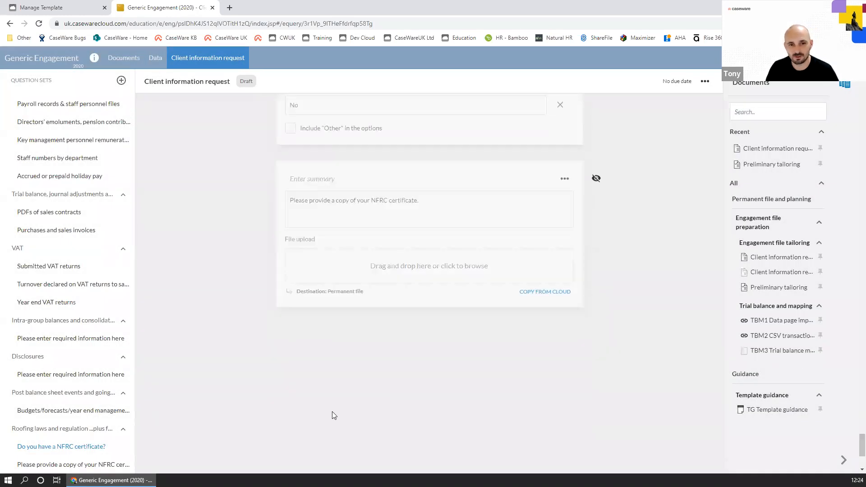
{"action": "left_click", "coordinate": [258, 316]}
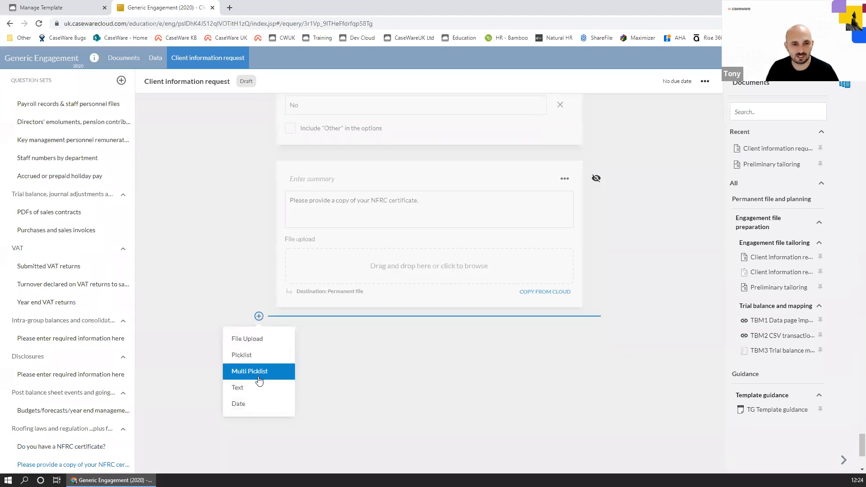
{"action": "left_click", "coordinate": [246, 389]}
{"action": "left_click", "coordinate": [568, 342]}
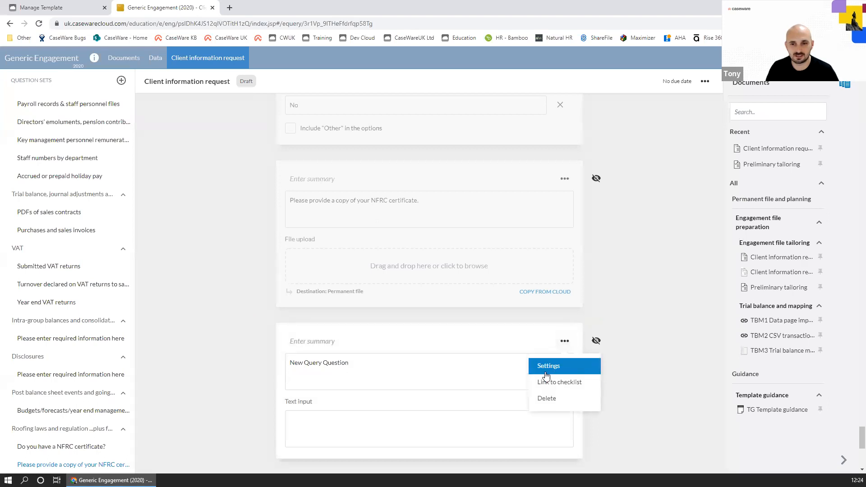
{"action": "left_click", "coordinate": [549, 366]}
{"action": "left_click", "coordinate": [283, 228]}
{"action": "left_click", "coordinate": [314, 153]}
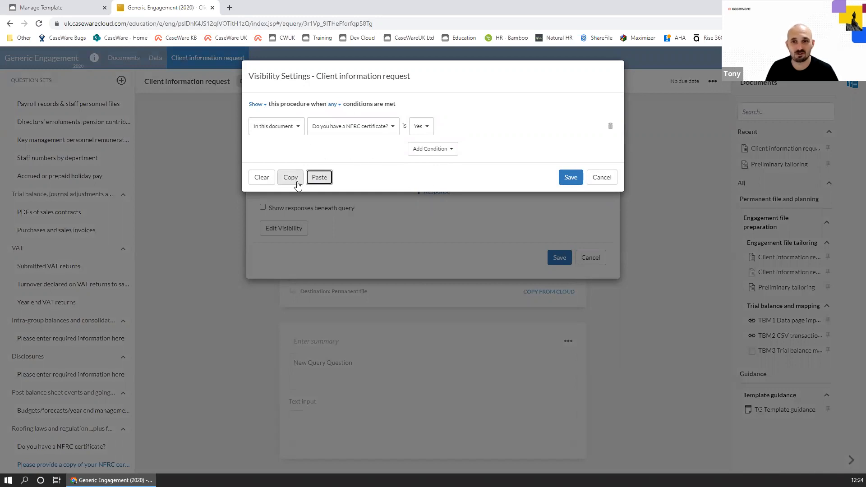
Cancel the new text question's visibility and question settings, and delete that question
{"action": "left_click", "coordinate": [615, 179]}
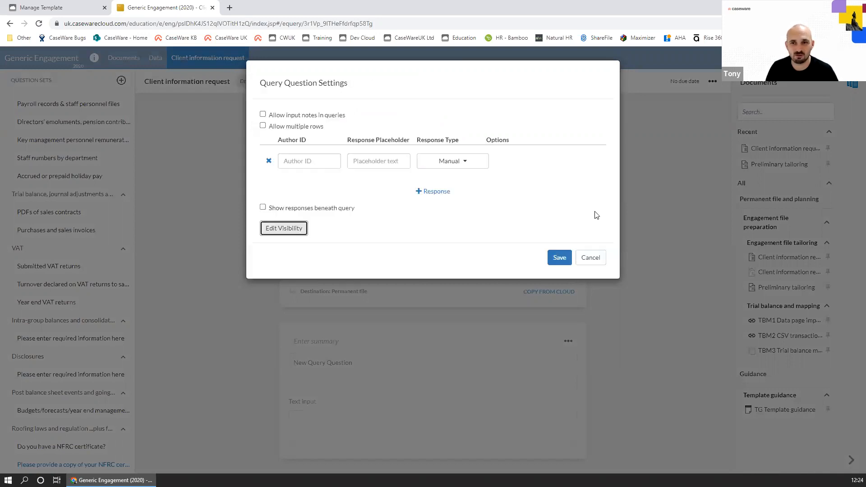
{"action": "left_click", "coordinate": [589, 257]}
{"action": "left_click", "coordinate": [566, 345]}
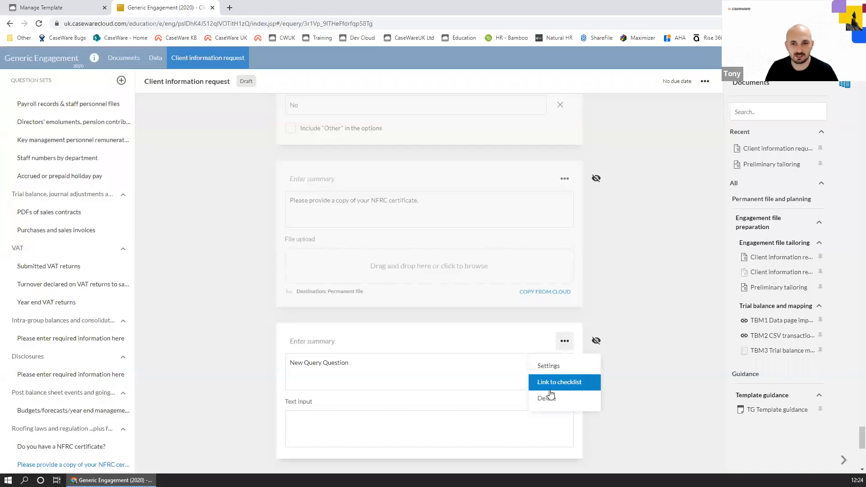
{"action": "left_click", "coordinate": [549, 401]}
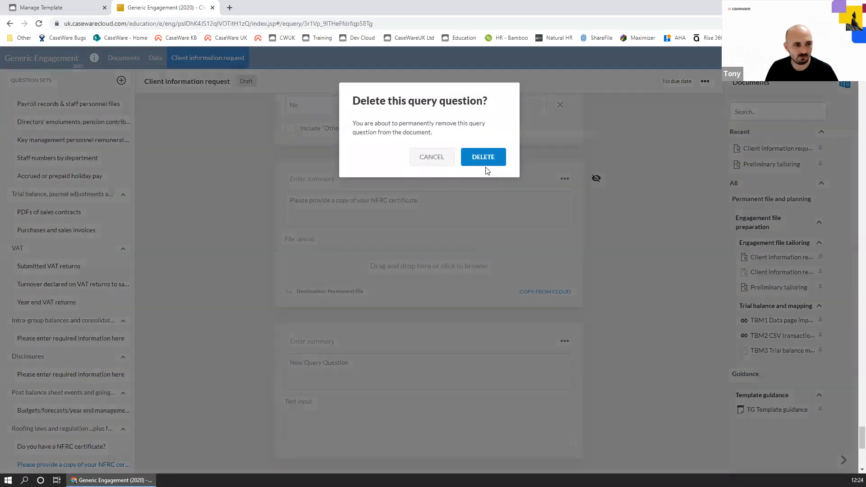
{"action": "left_click", "coordinate": [472, 163]}
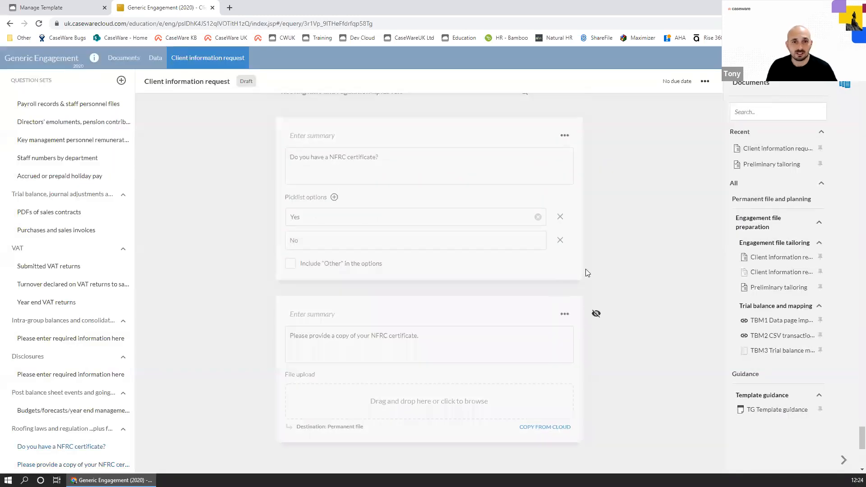
Open the engagement's Documents page in a separate browser tab, keeping the client information request open
{"action": "scroll", "coordinate": [513, 215], "scroll_direction": "up", "scroll_amount": 2}
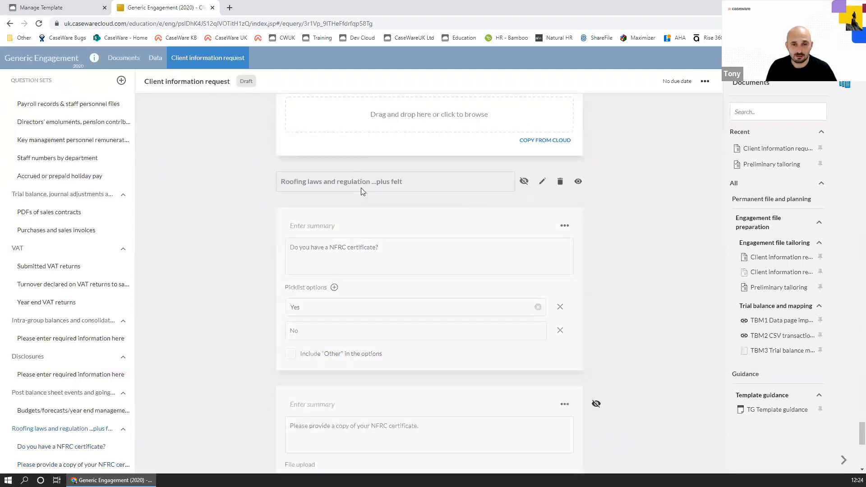
{"action": "mouse_move", "coordinate": [420, 182]}
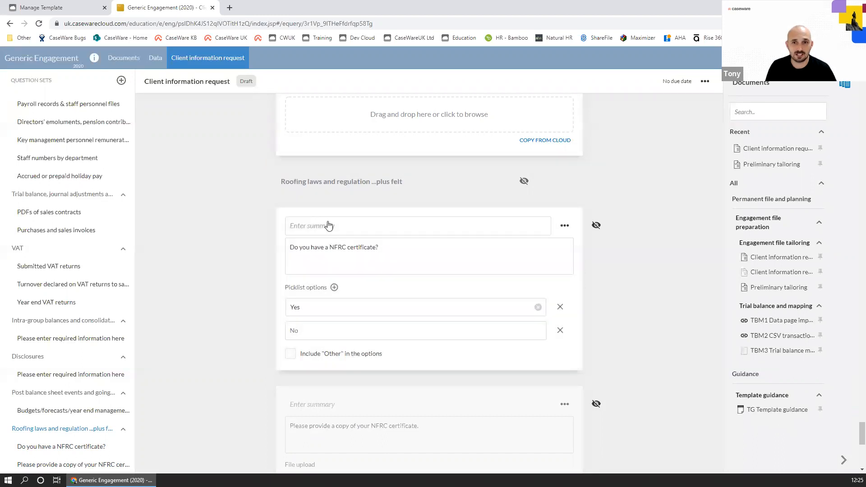
{"action": "left_click", "coordinate": [230, 8]}
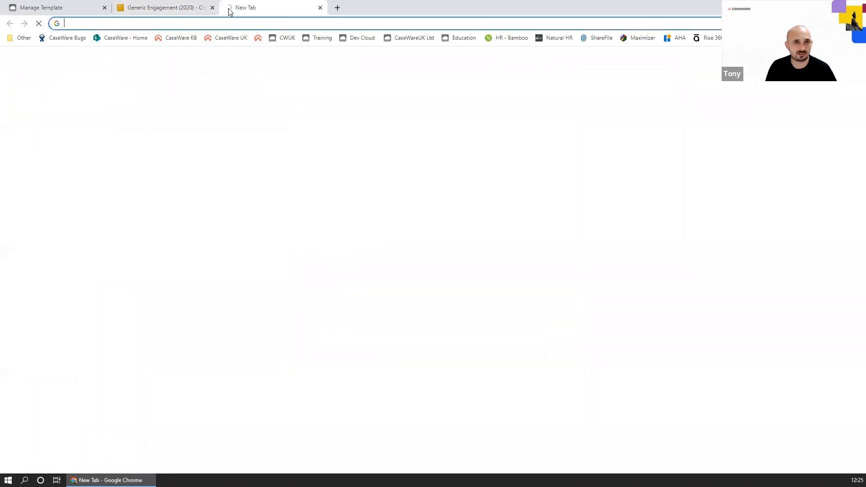
{"action": "left_click", "coordinate": [111, 10]}
{"action": "left_click", "coordinate": [135, 8]}
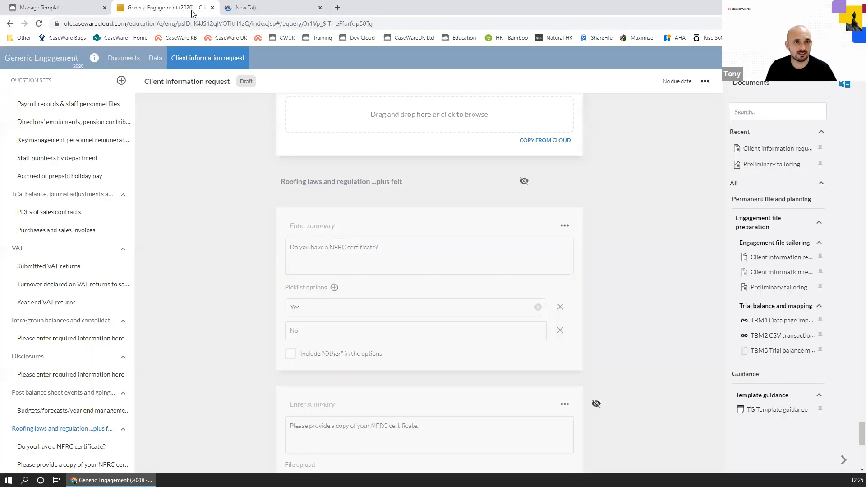
{"action": "right_click", "coordinate": [121, 58]}
{"action": "left_click", "coordinate": [140, 66]}
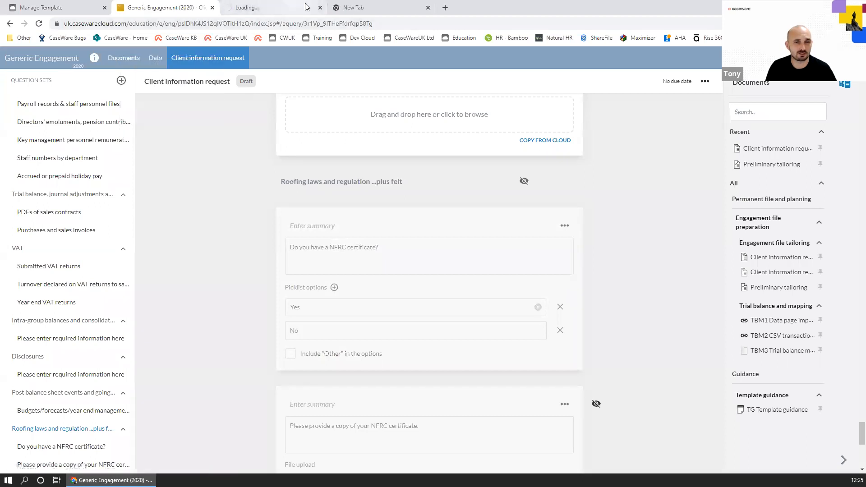
{"action": "left_click", "coordinate": [396, 8]}
{"action": "left_click", "coordinate": [250, 13]}
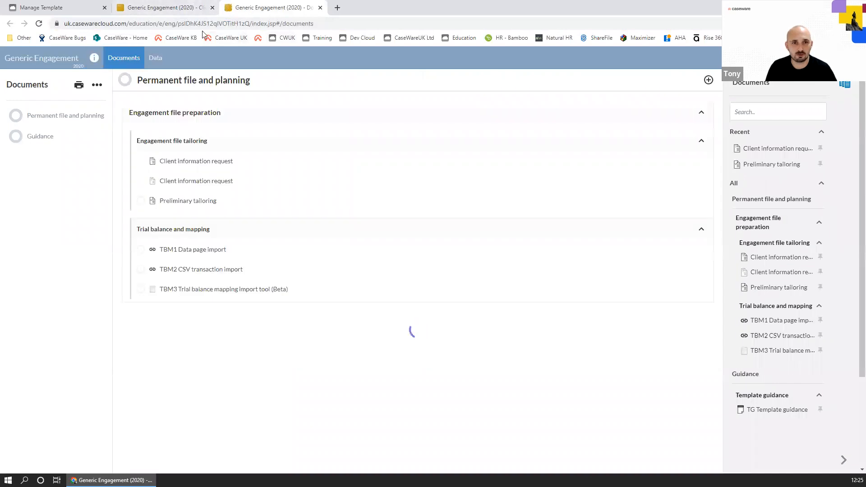
Set the client industry to Roofing in the Preliminary tailoring checklist and return to the client information request
{"action": "left_click", "coordinate": [178, 208]}
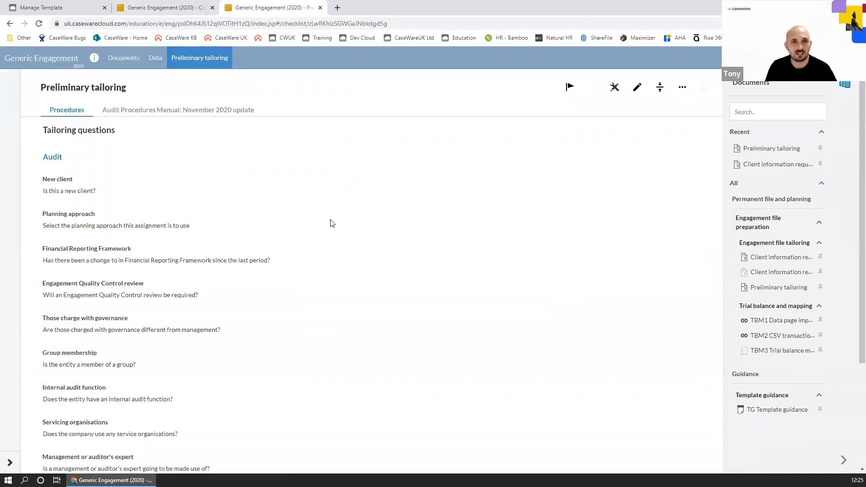
{"action": "scroll", "coordinate": [323, 231], "scroll_direction": "down", "scroll_amount": 3}
{"action": "left_click", "coordinate": [423, 410]}
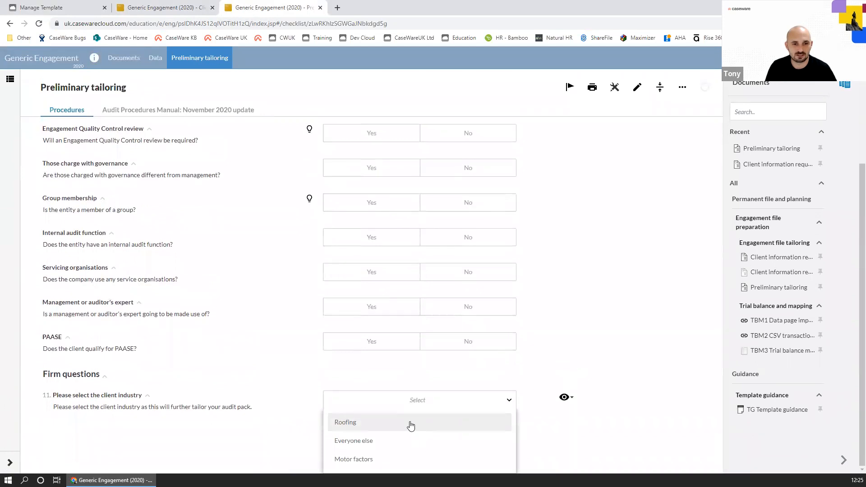
{"action": "left_click", "coordinate": [412, 423]}
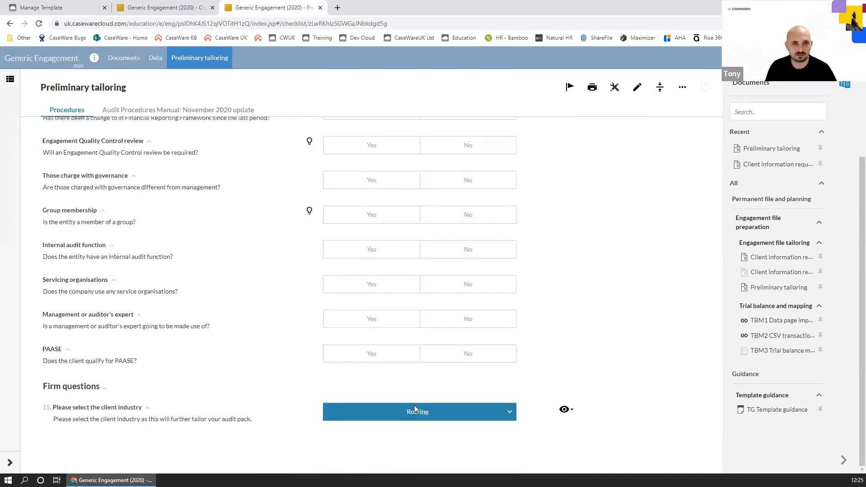
{"action": "left_click", "coordinate": [190, 13]}
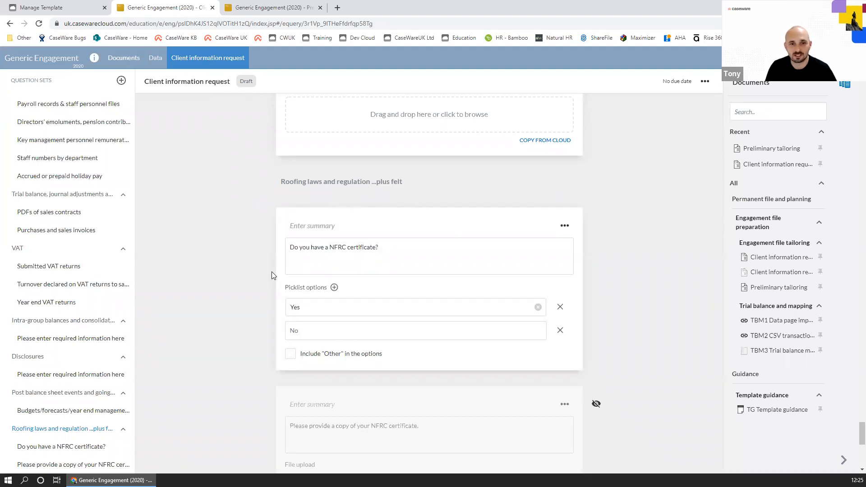
Clear the Yes picklist option of the NFRC certificate question and enter Yes again
{"action": "scroll", "coordinate": [272, 275], "scroll_direction": "down", "scroll_amount": 2}
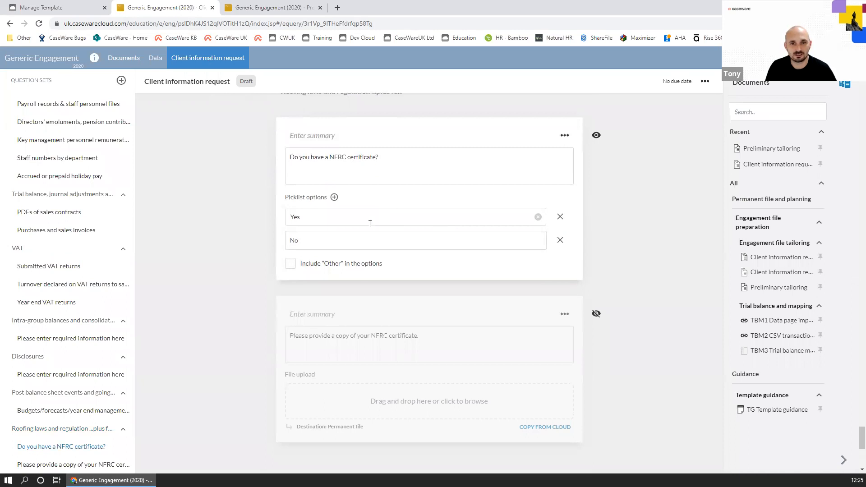
{"action": "left_click", "coordinate": [538, 218]}
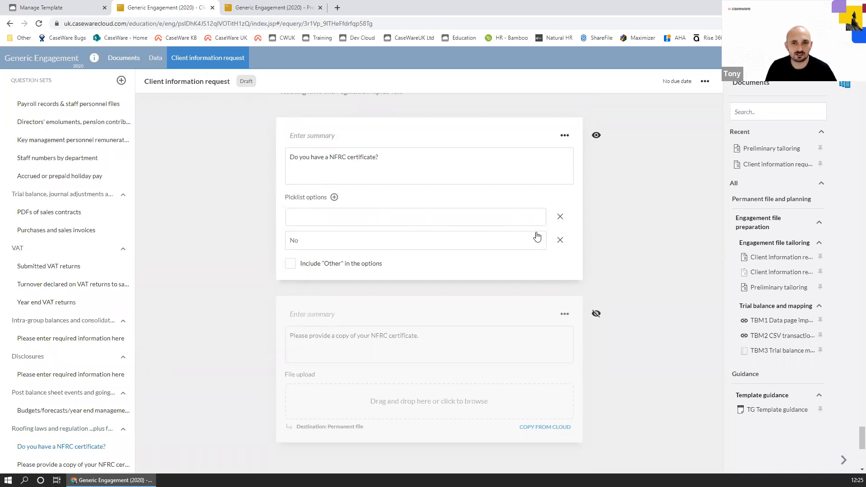
{"action": "left_click", "coordinate": [342, 220]}
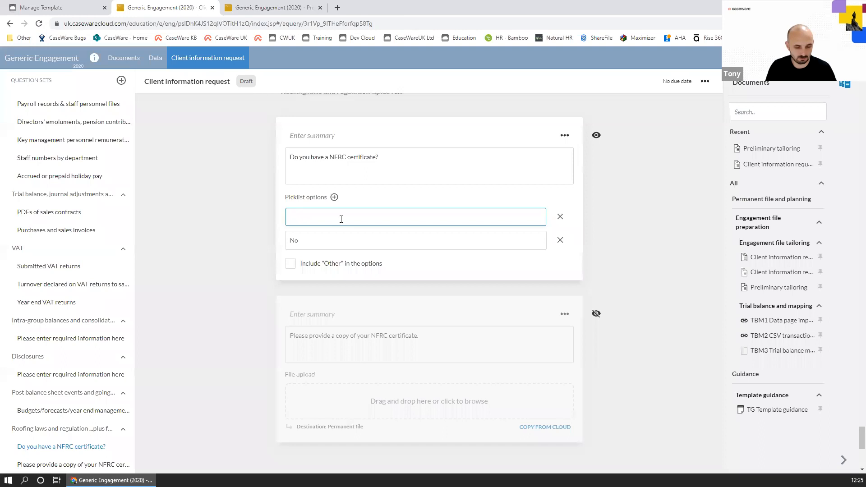
{"action": "left_click", "coordinate": [214, 247]}
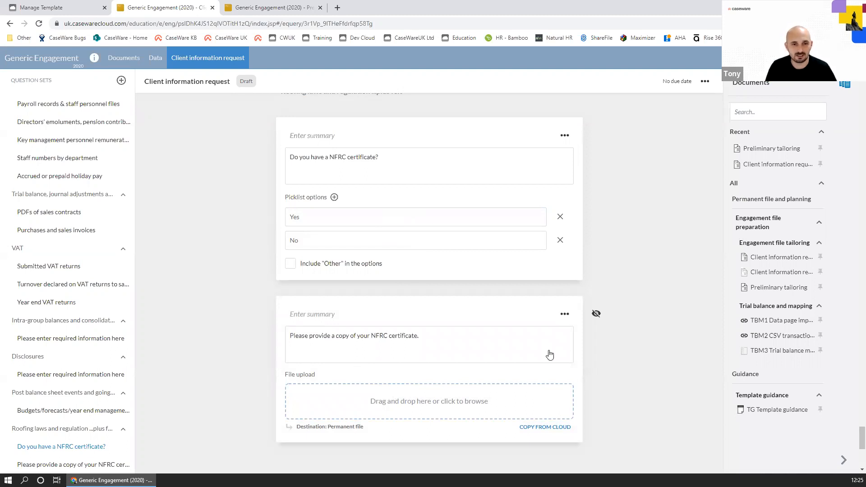
{"action": "scroll", "coordinate": [253, 230], "scroll_direction": "up", "scroll_amount": 2}
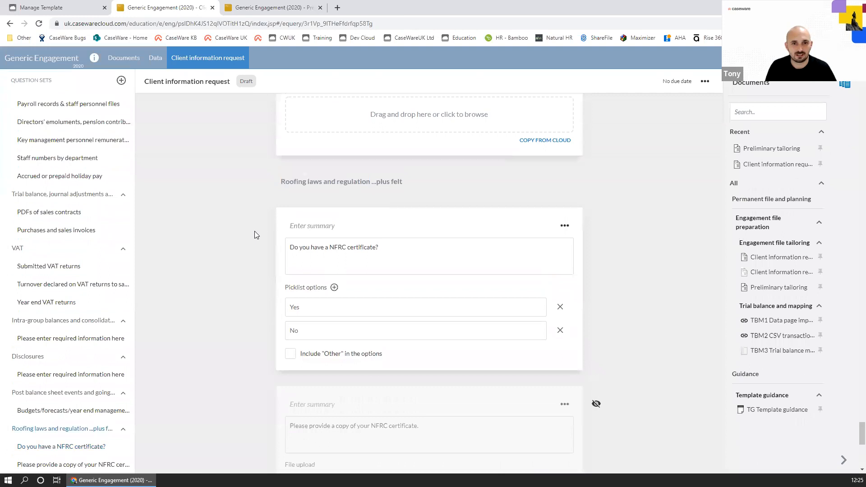
{"action": "scroll", "coordinate": [255, 231], "scroll_direction": "down", "scroll_amount": 1}
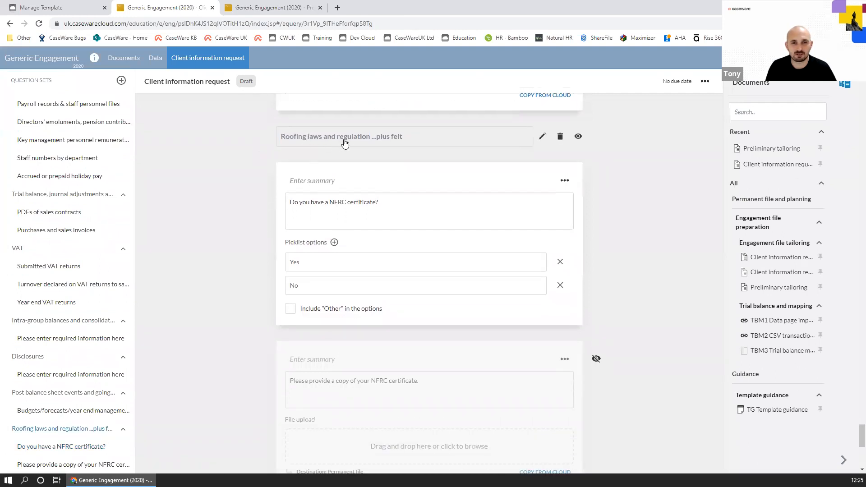
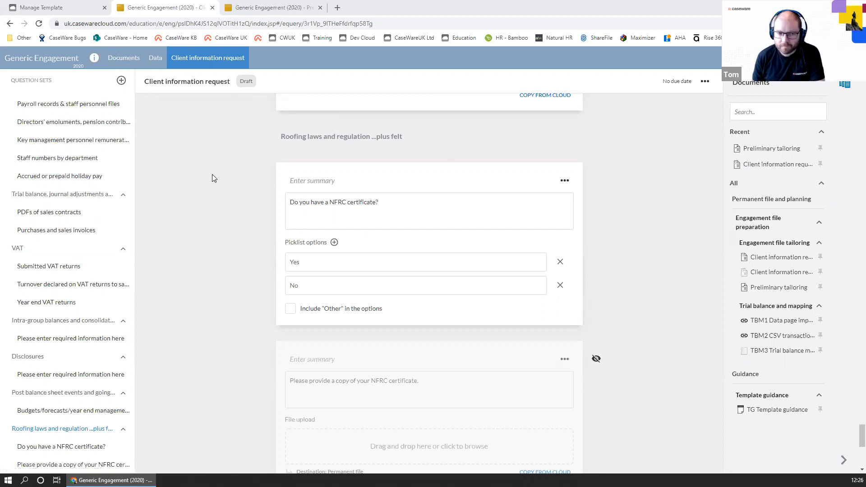
Return to the engagement's documents and check which new items can be created, without creating one
{"action": "left_click", "coordinate": [119, 60]}
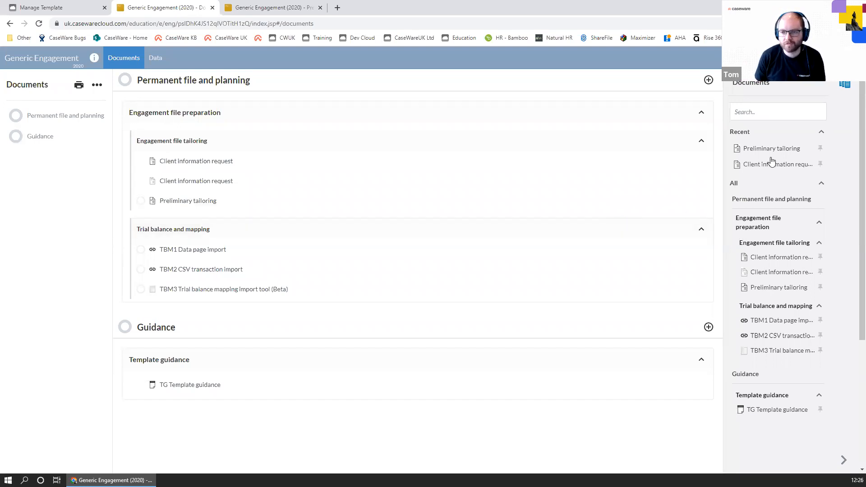
{"action": "left_click", "coordinate": [812, 63]}
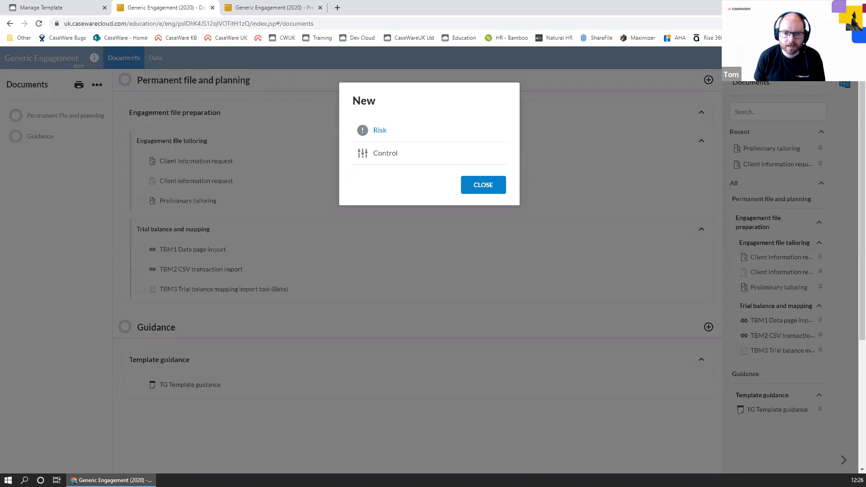
{"action": "left_click", "coordinate": [496, 186]}
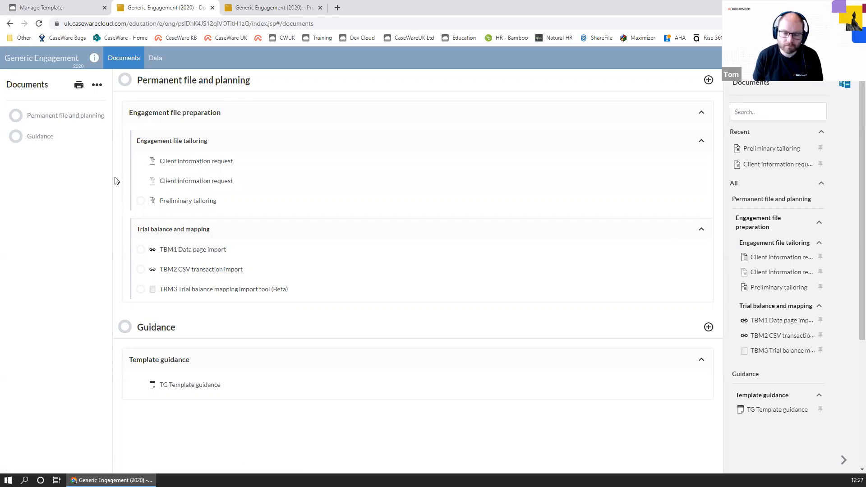
Turn on the display of hidden items in the documents list
{"action": "left_click", "coordinate": [98, 86]}
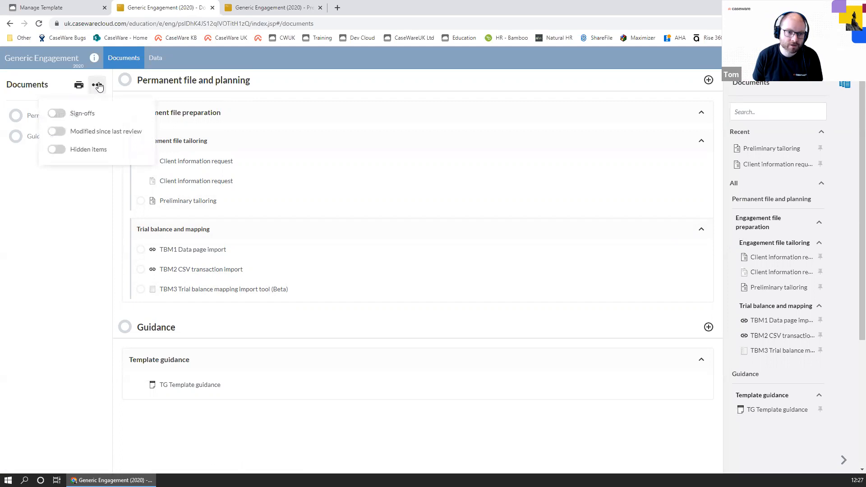
{"action": "left_click", "coordinate": [57, 151]}
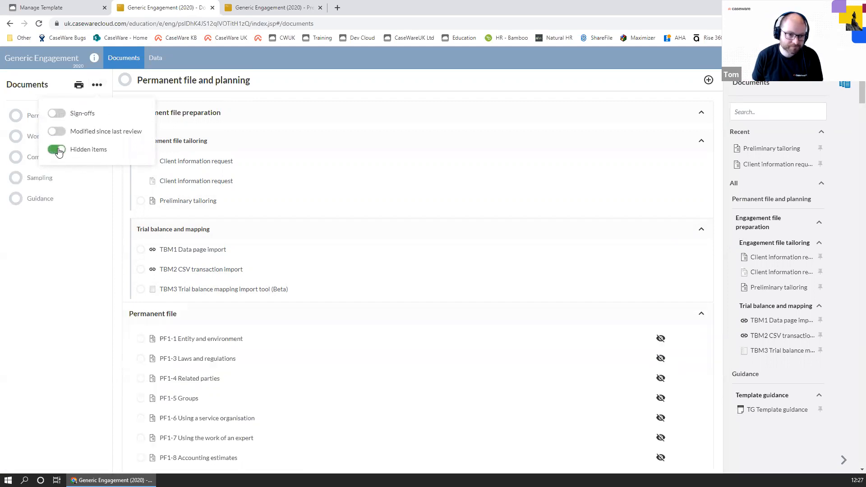
{"action": "left_click", "coordinate": [88, 275]}
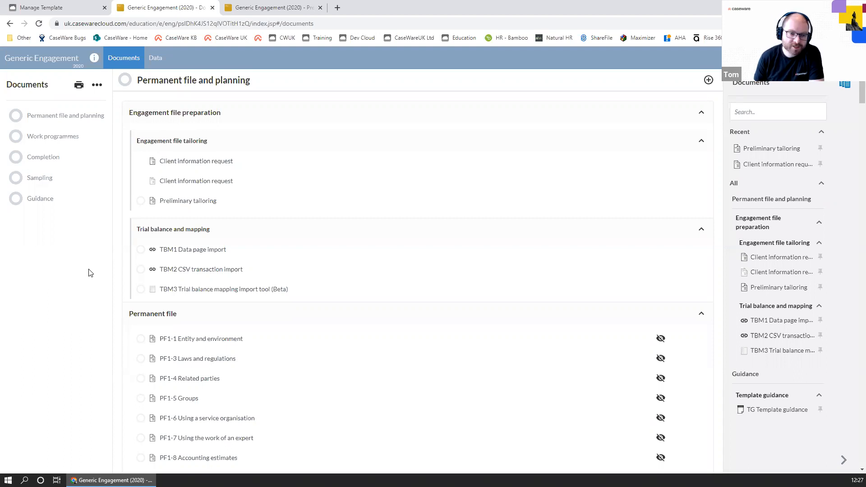
Start a new subfolder in the Planning folder and name it Roofing Documents
{"action": "scroll", "coordinate": [89, 273], "scroll_direction": "down", "scroll_amount": 1}
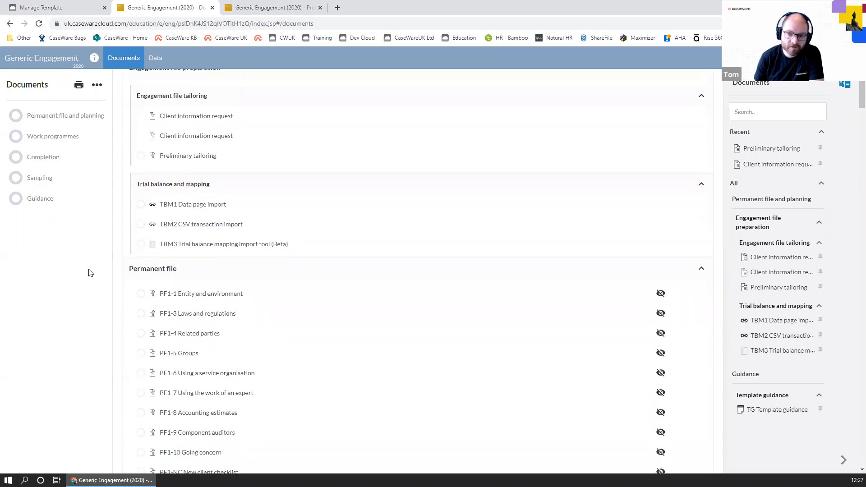
{"action": "scroll", "coordinate": [650, 277], "scroll_direction": "down", "scroll_amount": 2}
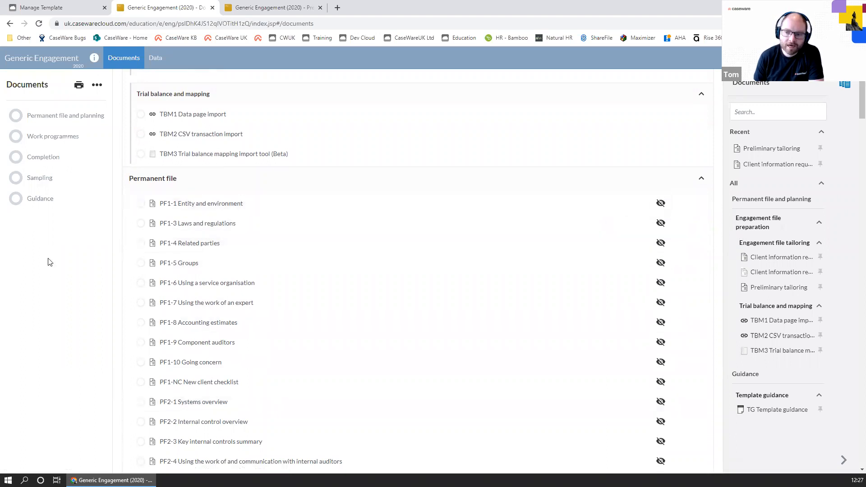
{"action": "scroll", "coordinate": [61, 258], "scroll_direction": "down", "scroll_amount": 3}
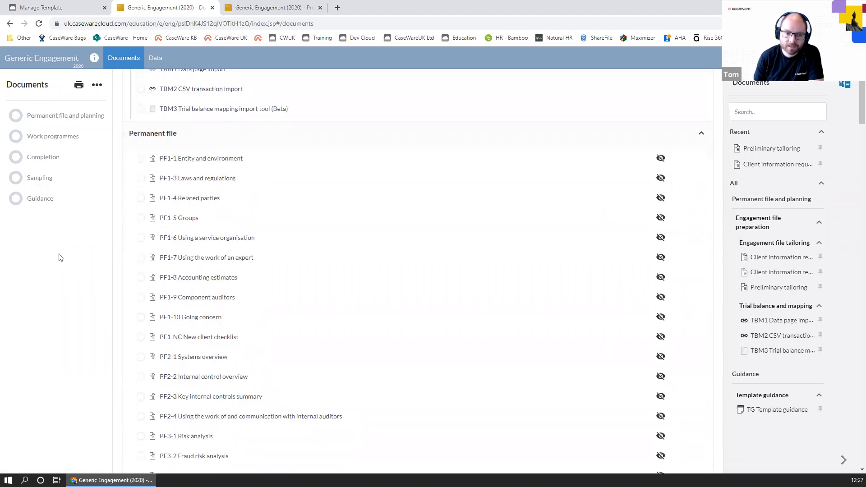
{"action": "scroll", "coordinate": [61, 257], "scroll_direction": "down", "scroll_amount": 7}
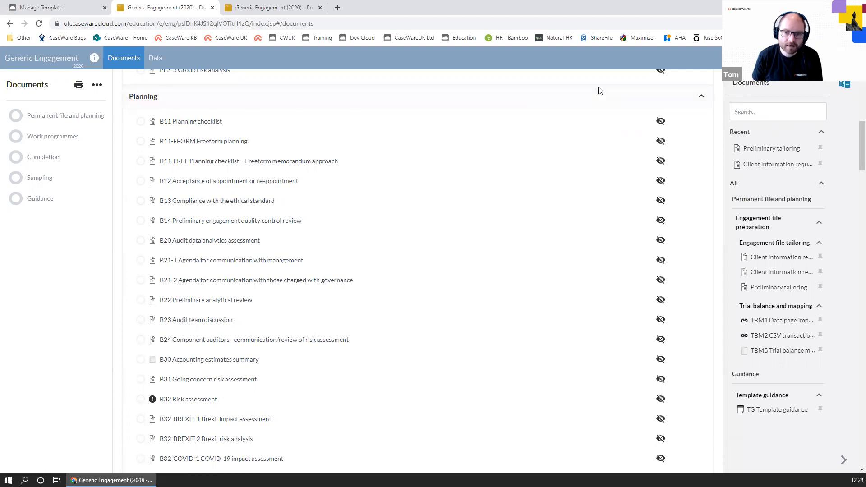
{"action": "left_click", "coordinate": [662, 96]}
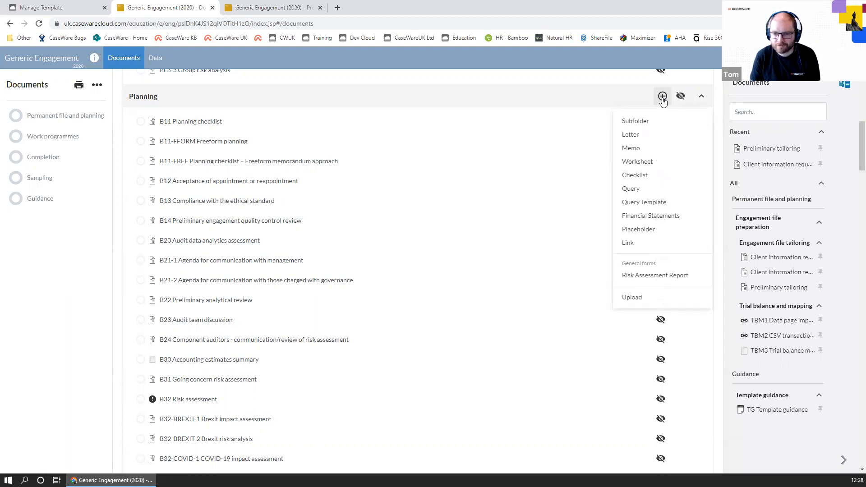
{"action": "left_click", "coordinate": [645, 121]}
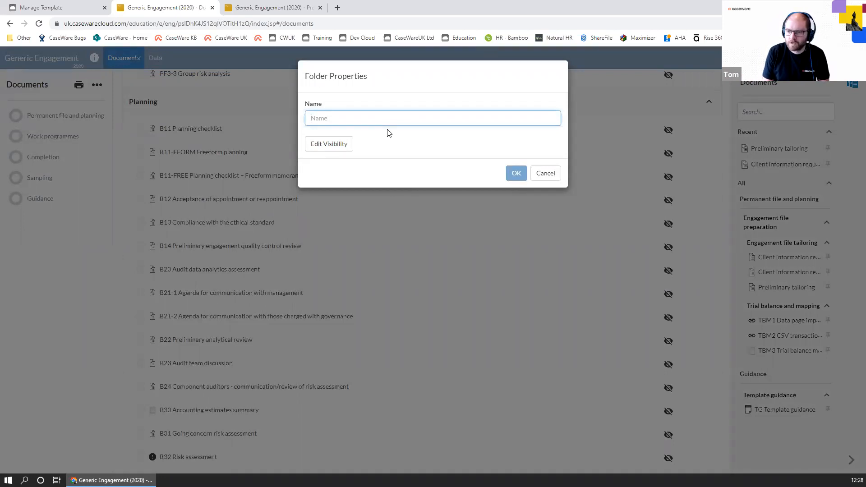
{"action": "type", "text": "Ro"}
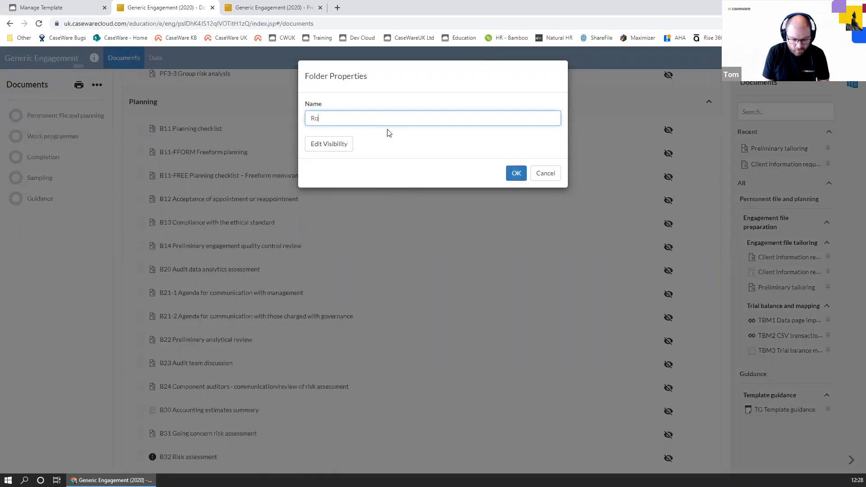
{"action": "type", "text": "o"}
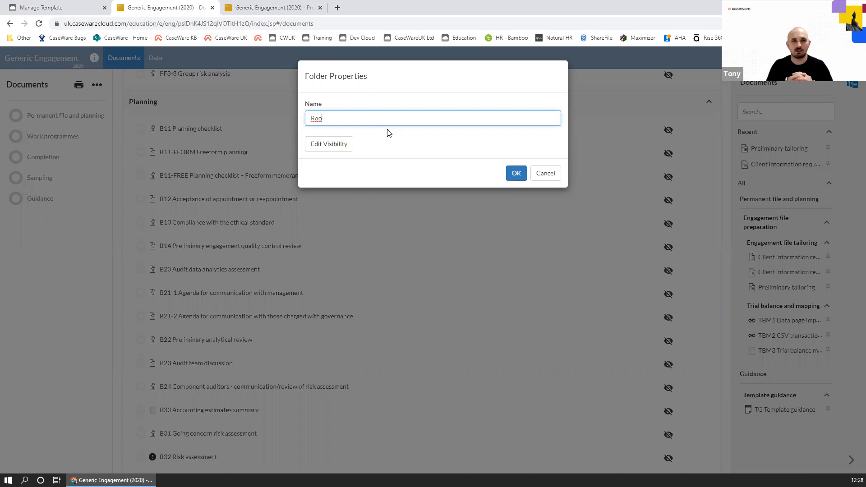
{"action": "type", "text": "fing"}
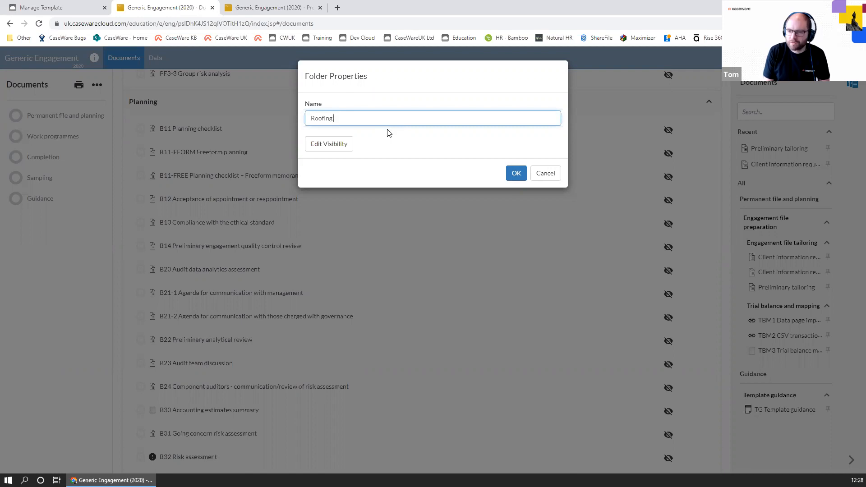
{"action": "type", "text": " Documents"}
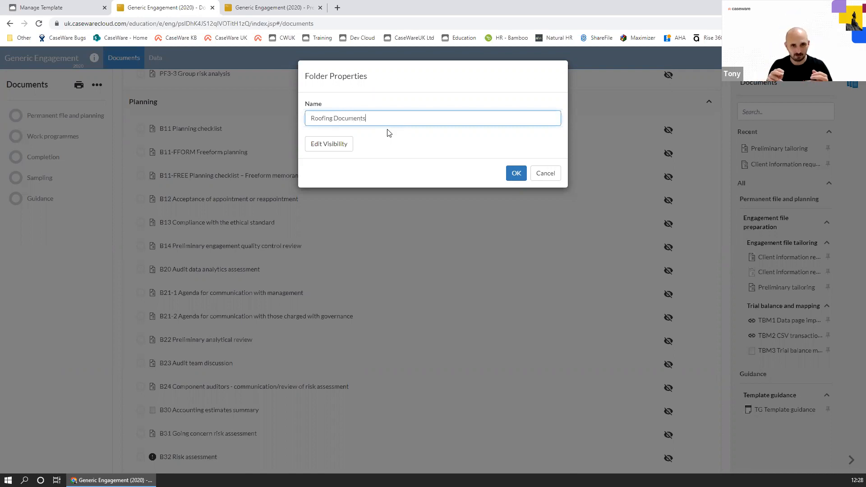
Open the new folder's visibility settings and set the rule to hide the folder when any conditions are met
{"action": "left_click", "coordinate": [346, 143]}
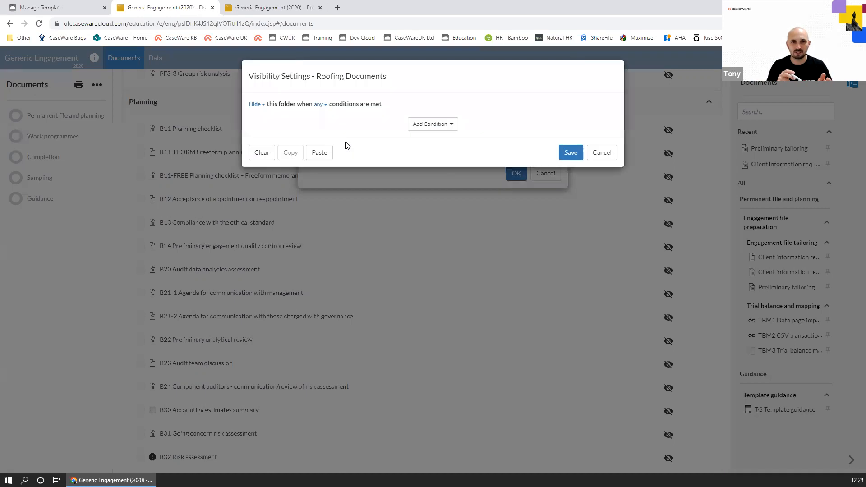
{"action": "left_click", "coordinate": [256, 104]}
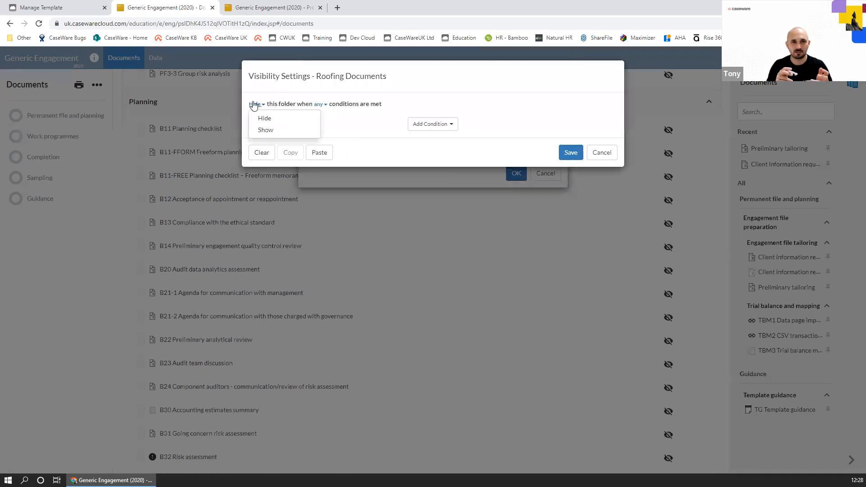
{"action": "left_click", "coordinate": [266, 129]}
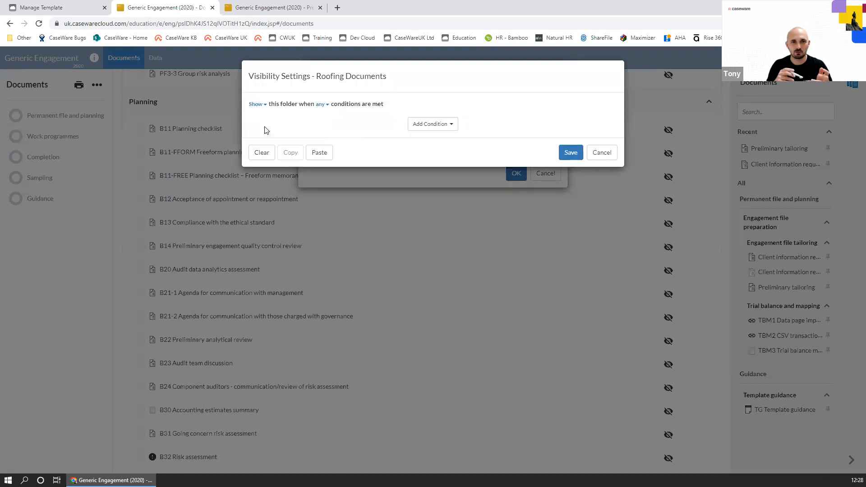
{"action": "left_click", "coordinate": [257, 105]}
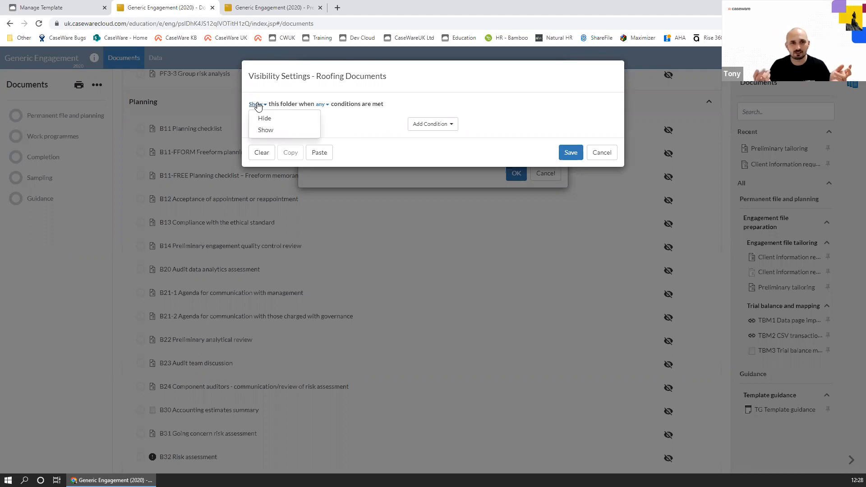
{"action": "left_click", "coordinate": [264, 118]}
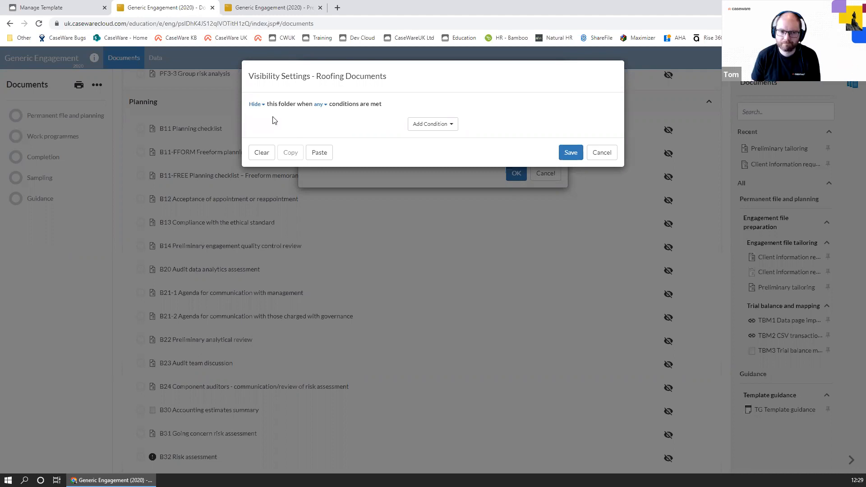
{"action": "left_click", "coordinate": [320, 113]}
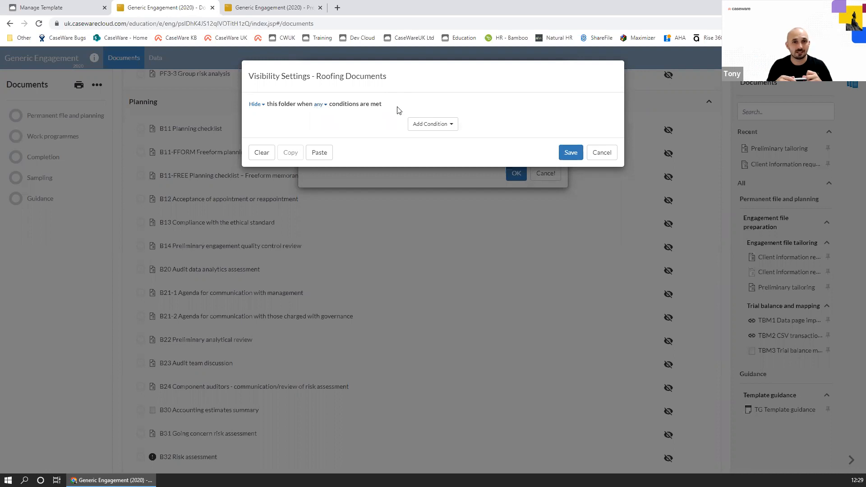
Add a response condition to the folder's visibility rule: Preliminary tailoring, Please select the client industry is Everyone else
{"action": "left_click", "coordinate": [450, 126]}
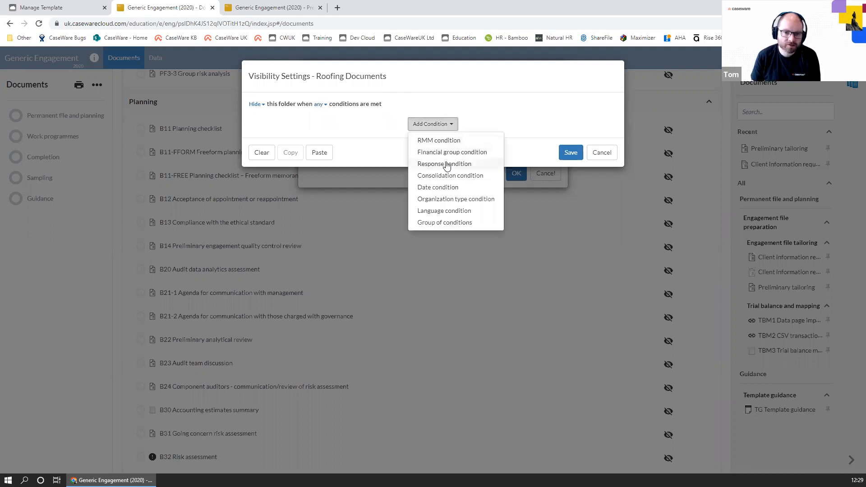
{"action": "left_click", "coordinate": [446, 165]}
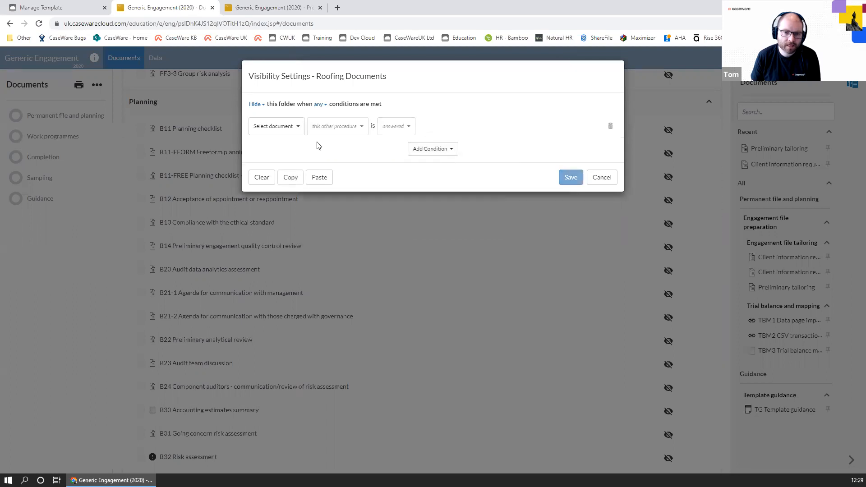
{"action": "left_click", "coordinate": [279, 134]}
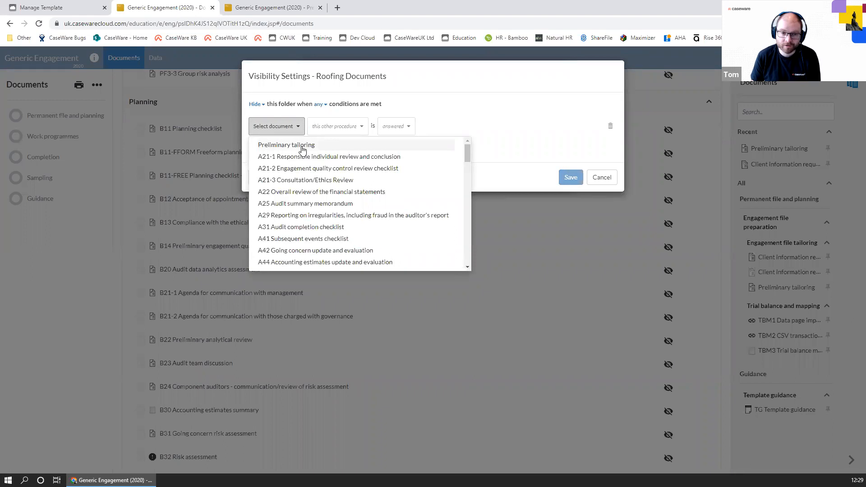
{"action": "left_click", "coordinate": [345, 127]}
{"action": "left_click_drag", "start_coordinate": [437, 192], "coordinate": [437, 254]}
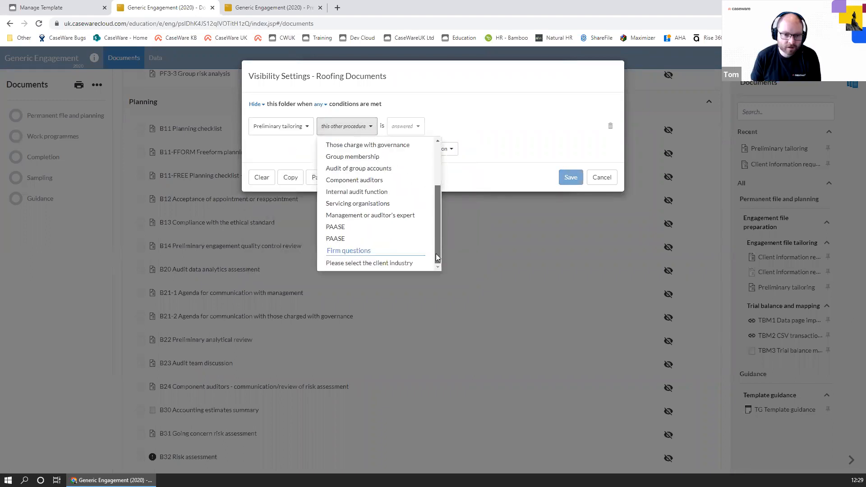
{"action": "left_click", "coordinate": [398, 263]}
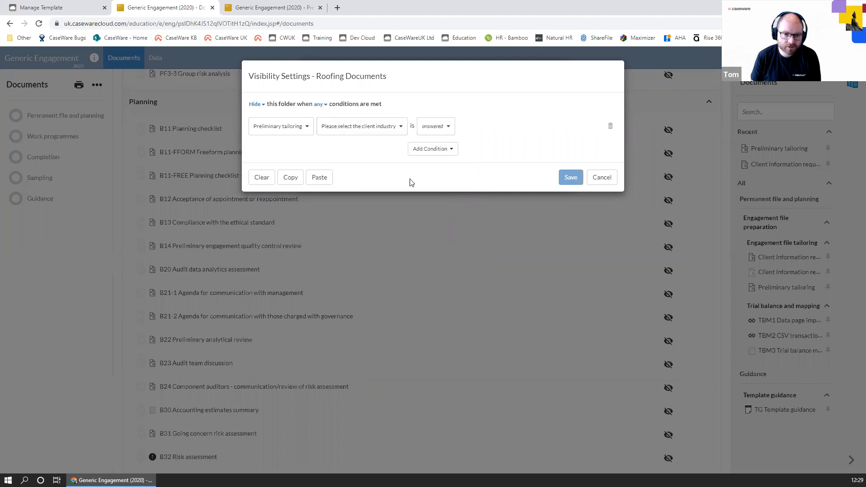
{"action": "left_click", "coordinate": [444, 125]}
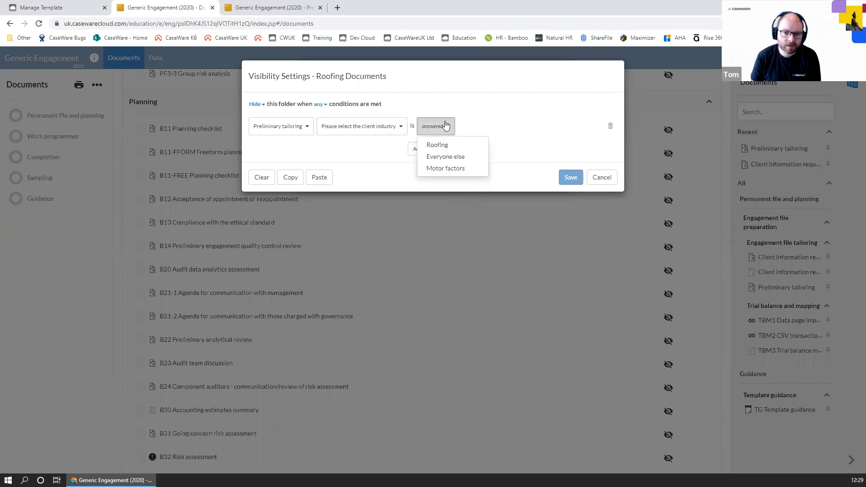
{"action": "left_click", "coordinate": [459, 158]}
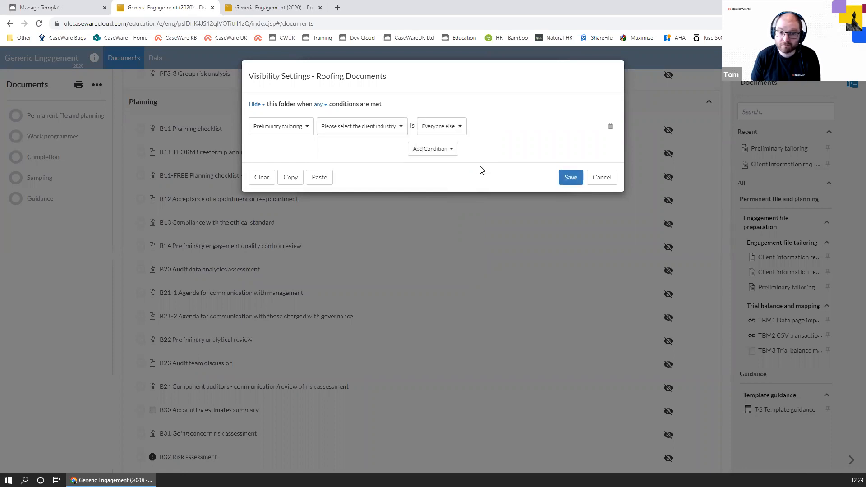
Add a second response condition where Preliminary tailoring's client industry question is Motor factors, and save the Roofing Documents folder
{"action": "left_click", "coordinate": [425, 153]}
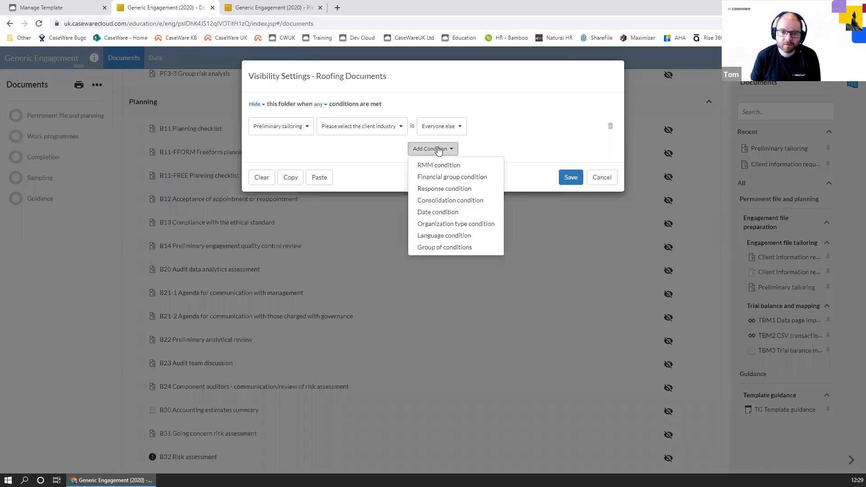
{"action": "left_click", "coordinate": [438, 189]}
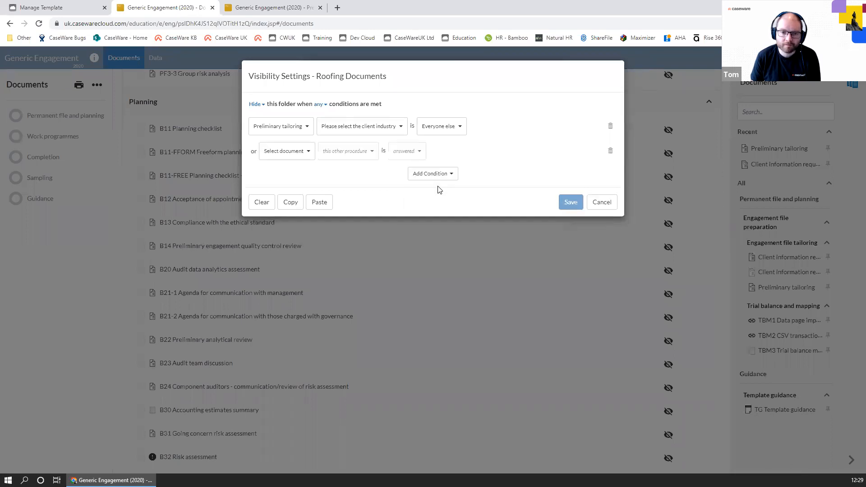
{"action": "left_click", "coordinate": [305, 153]}
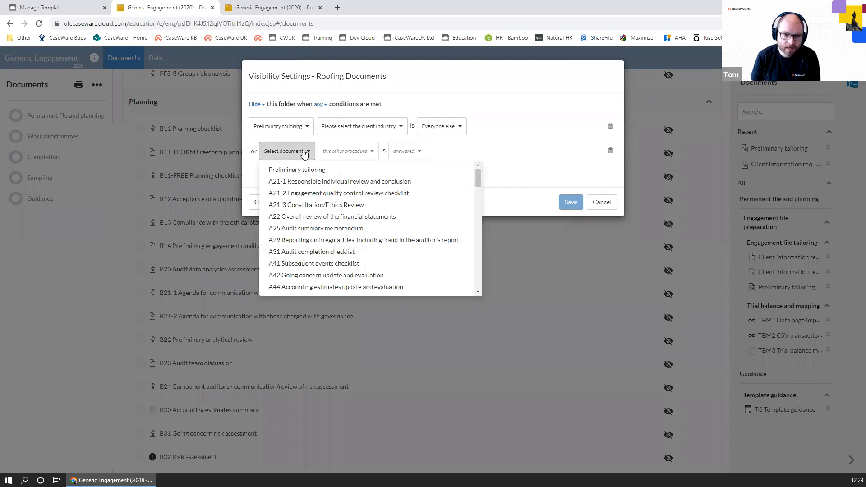
{"action": "left_click", "coordinate": [318, 175]}
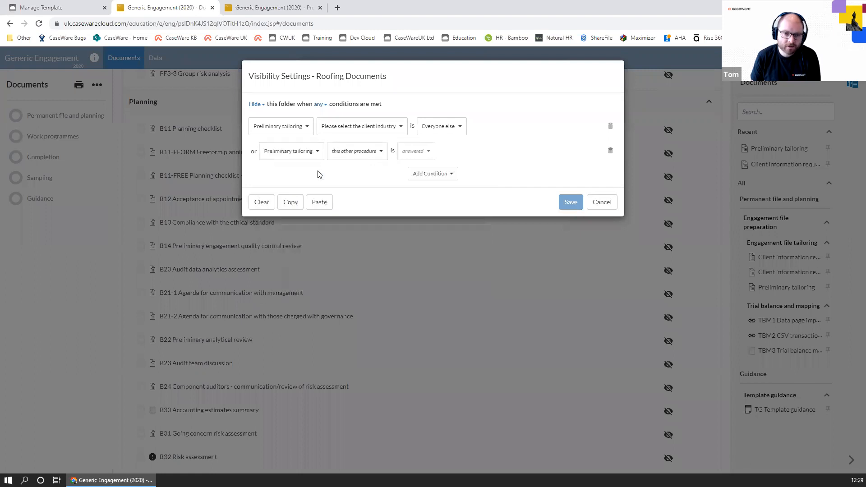
{"action": "left_click", "coordinate": [356, 152]}
{"action": "scroll", "coordinate": [444, 191], "scroll_direction": "down", "scroll_amount": 3}
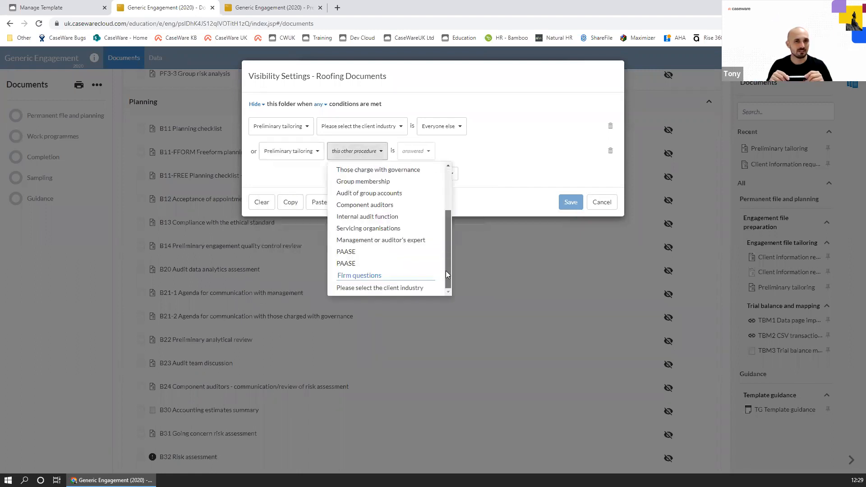
{"action": "left_click", "coordinate": [400, 289]}
{"action": "left_click", "coordinate": [444, 151]}
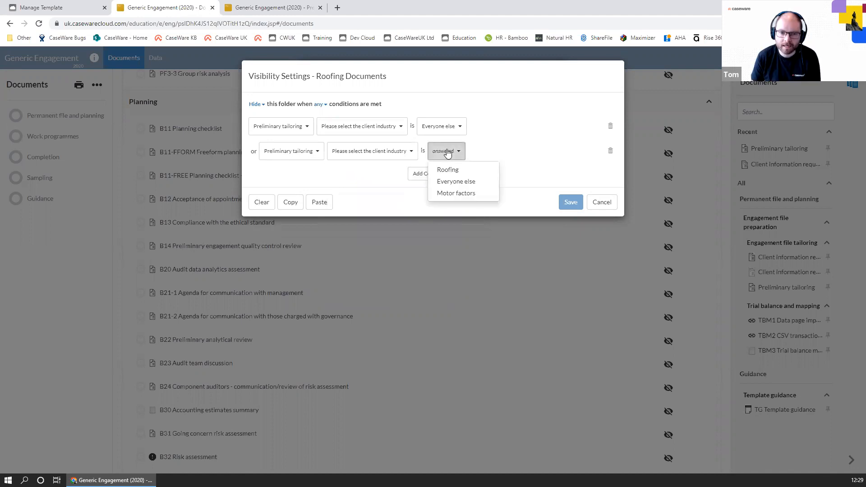
{"action": "left_click", "coordinate": [458, 195]}
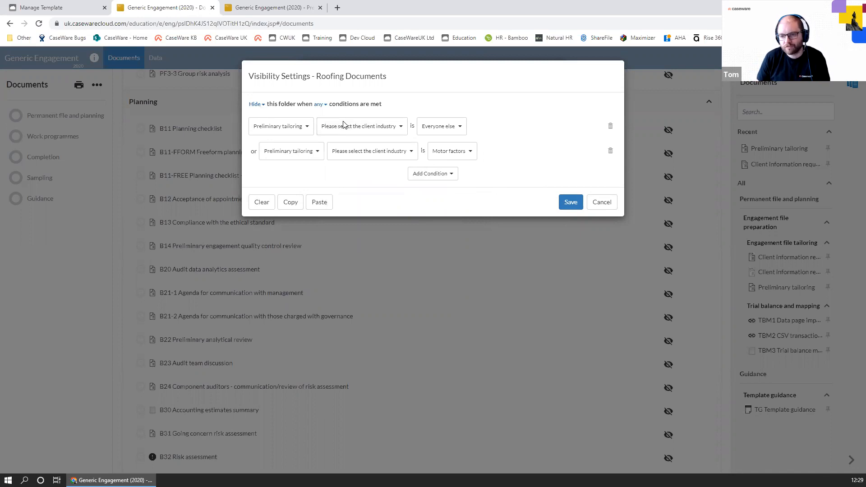
{"action": "left_click", "coordinate": [568, 203]}
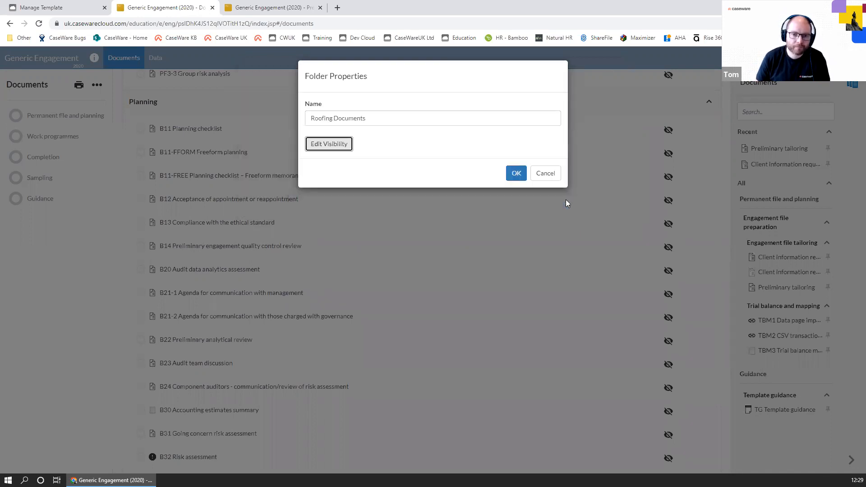
{"action": "left_click", "coordinate": [515, 173]}
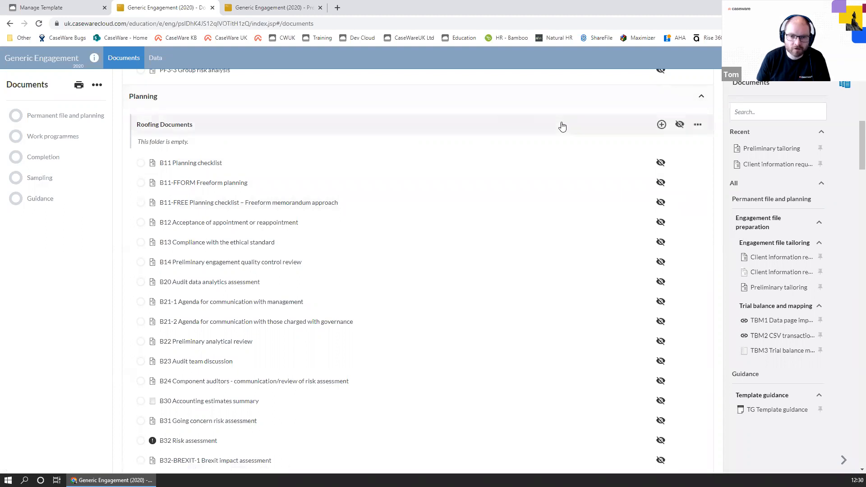
Create a checklist in the Roofing Documents folder with identifier B99, naming it the presenter's first name in possessive form plus Roofing Checklist
{"action": "left_click", "coordinate": [662, 125]}
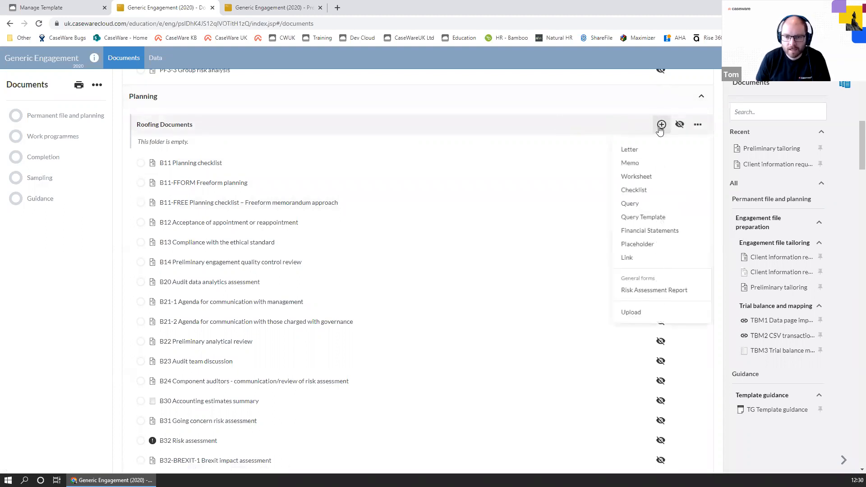
{"action": "left_click", "coordinate": [645, 194]}
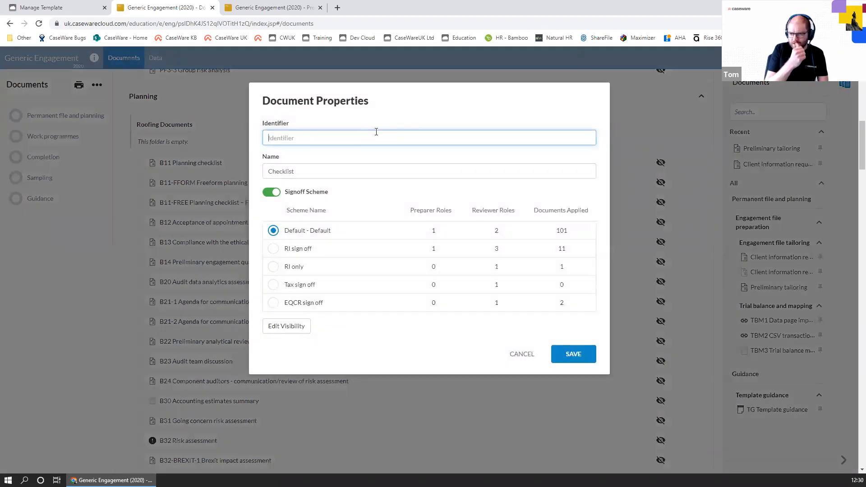
{"action": "type", "text": "B99"}
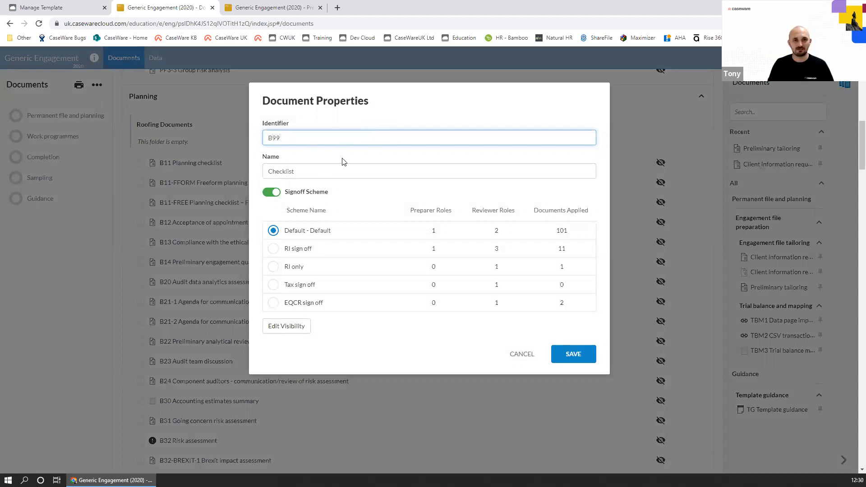
{"action": "left_click", "coordinate": [318, 171]}
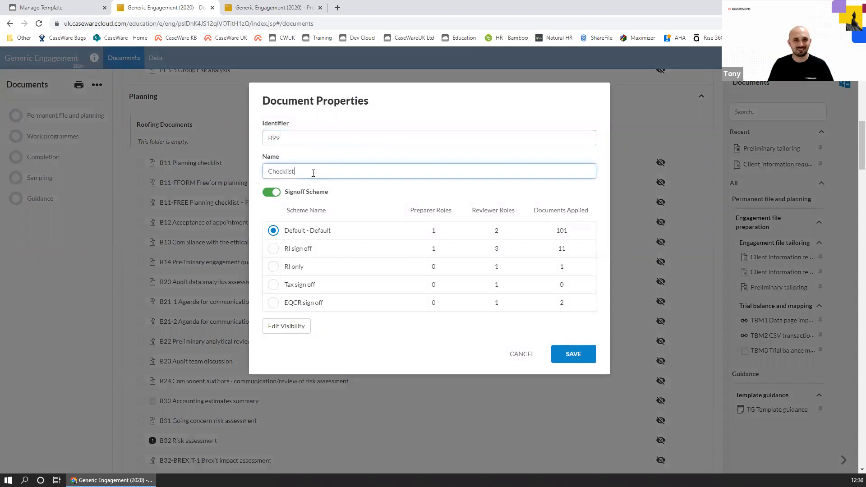
{"action": "left_click", "coordinate": [269, 173]}
{"action": "type", "text": "Tom's "}
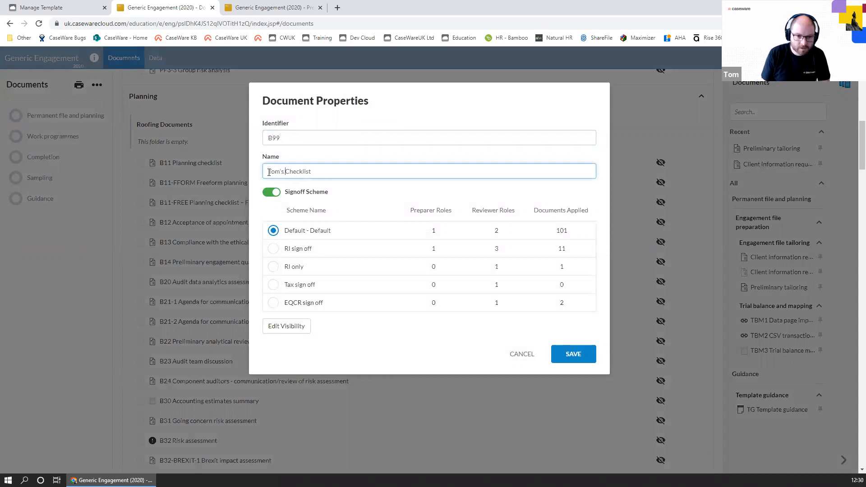
{"action": "type", "text": "Roofing"}
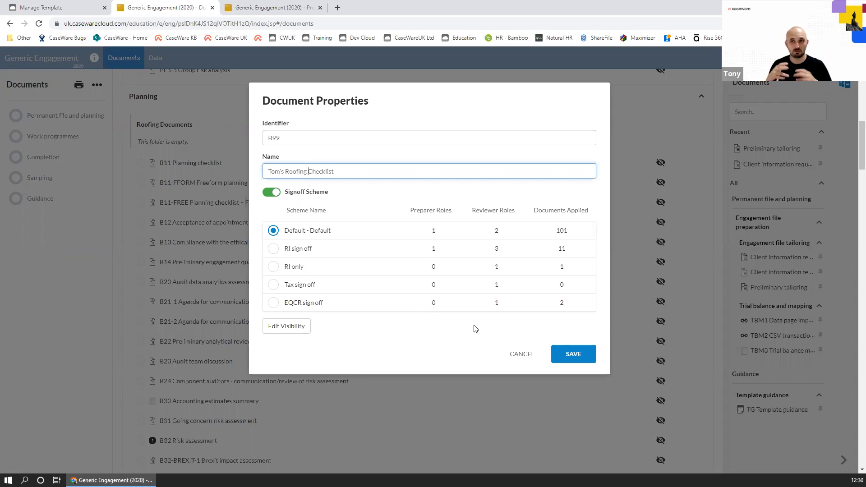
{"action": "left_click", "coordinate": [573, 355]}
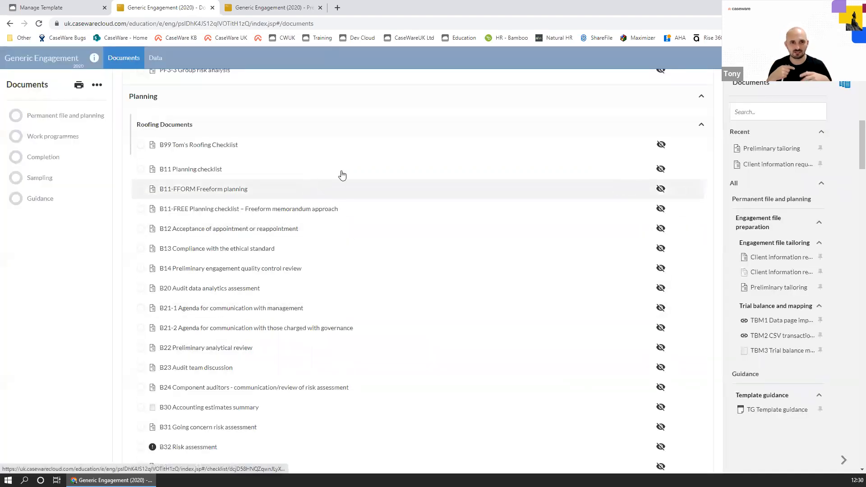
Open the B99 checklist and add a procedure group named Laws and Regulations
{"action": "left_click", "coordinate": [198, 144]}
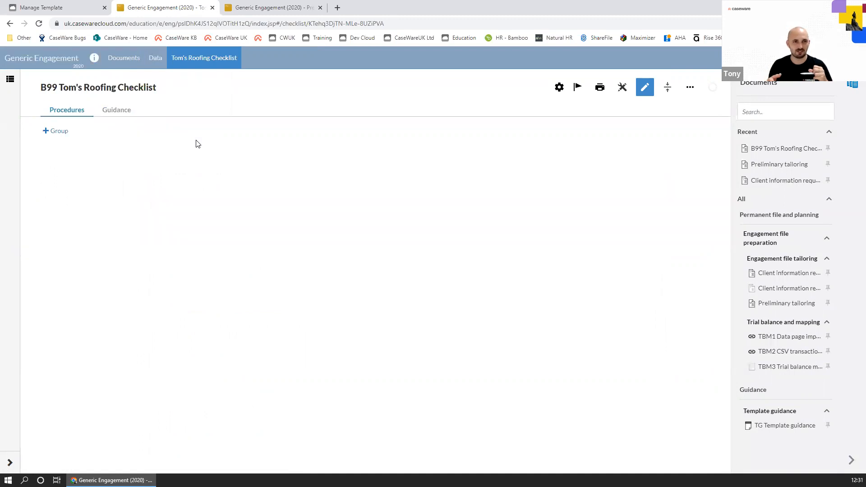
{"action": "left_click", "coordinate": [61, 132]}
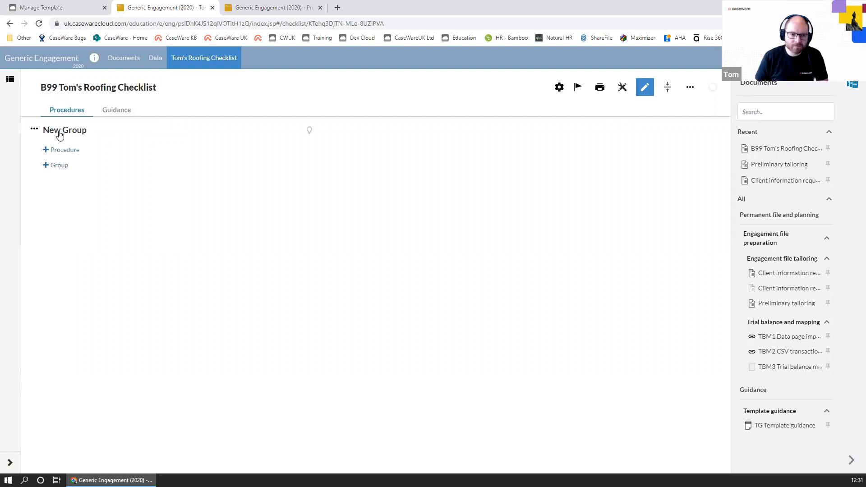
{"action": "left_click", "coordinate": [101, 134]}
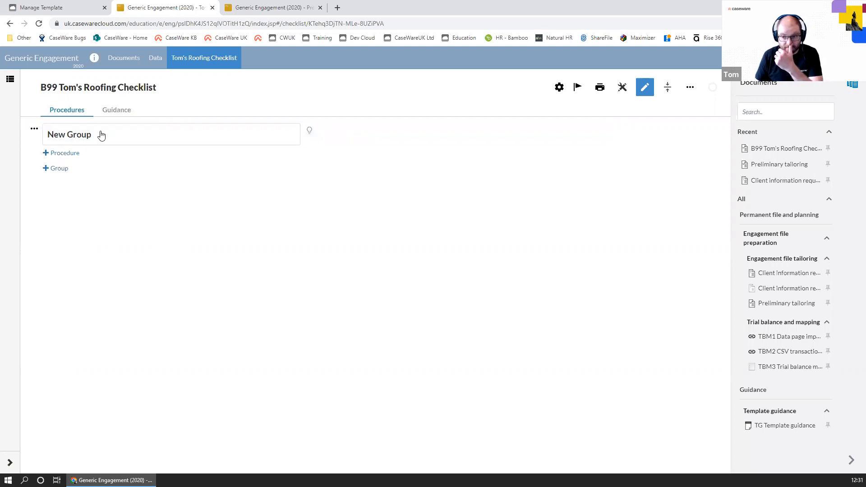
{"action": "left_click", "coordinate": [101, 135]}
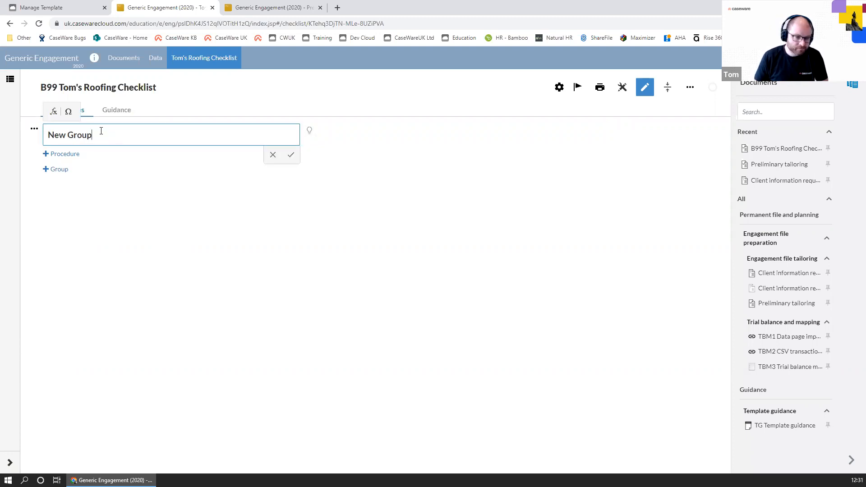
{"action": "triple_click", "coordinate": [101, 135]}
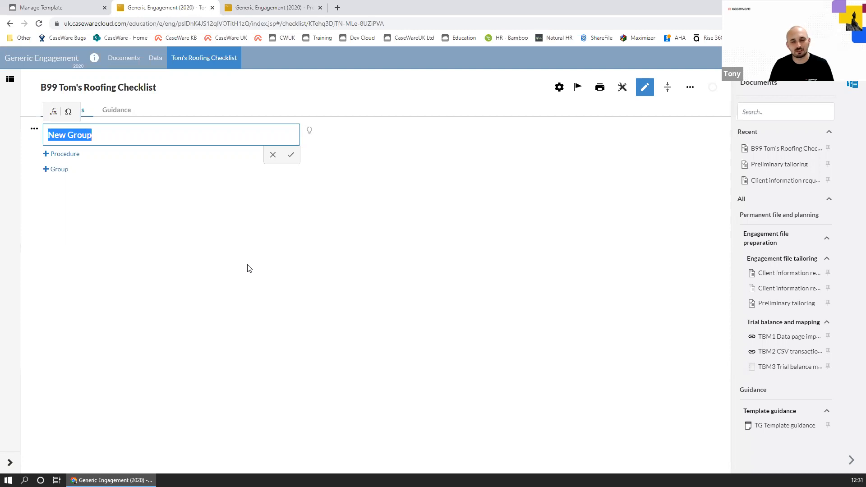
{"action": "type", "text": "Laws and Regulations"}
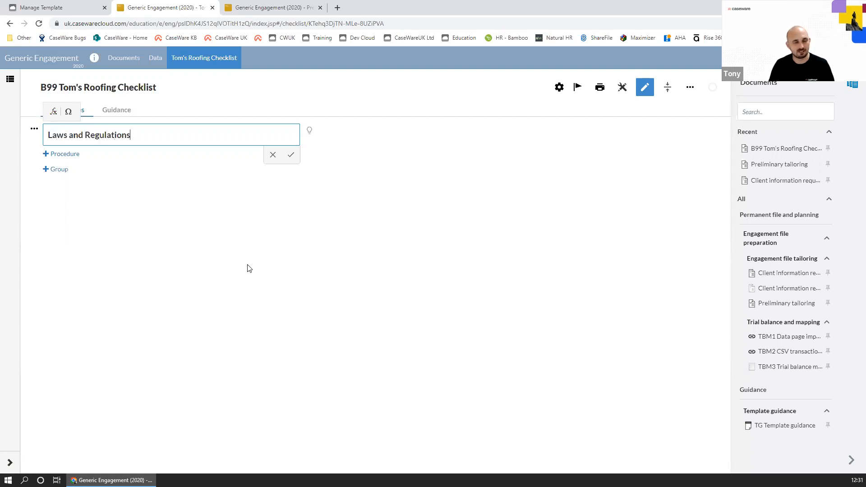
{"action": "left_click", "coordinate": [290, 154]}
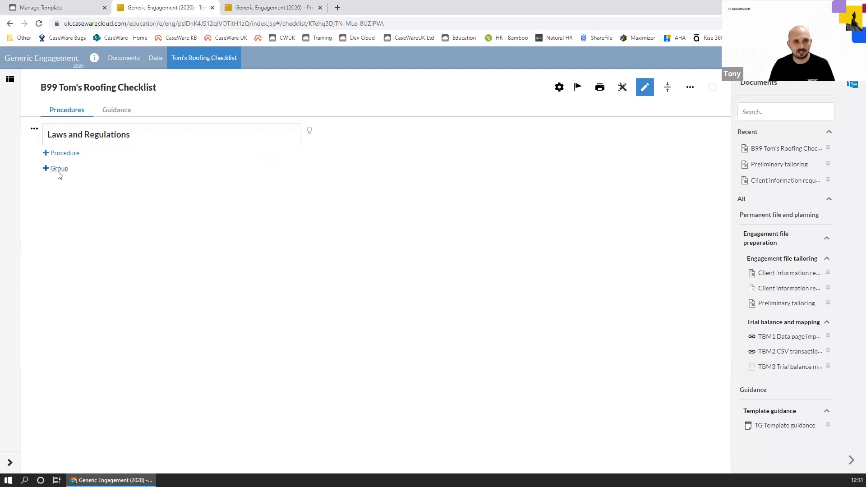
Add a procedure to the Laws and Regulations group and title it New laws and regulations
{"action": "left_click", "coordinate": [66, 153]}
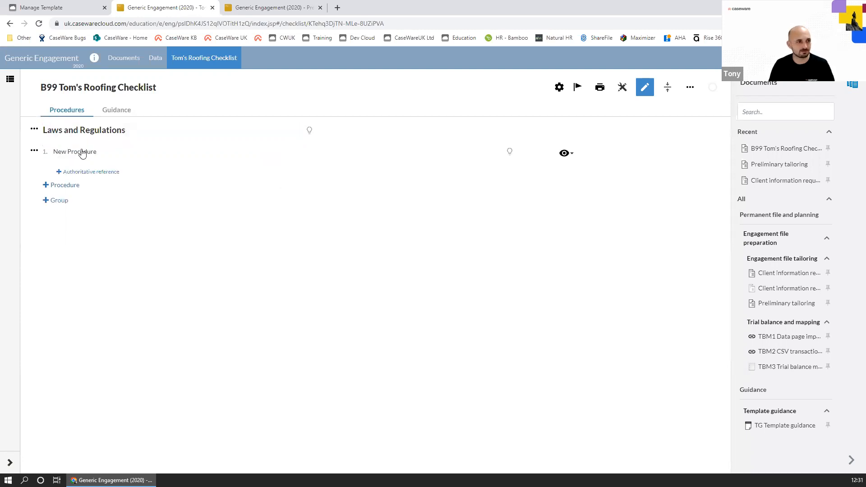
{"action": "left_click", "coordinate": [82, 153]}
{"action": "left_click", "coordinate": [116, 154]}
{"action": "type", "text": "New laws"}
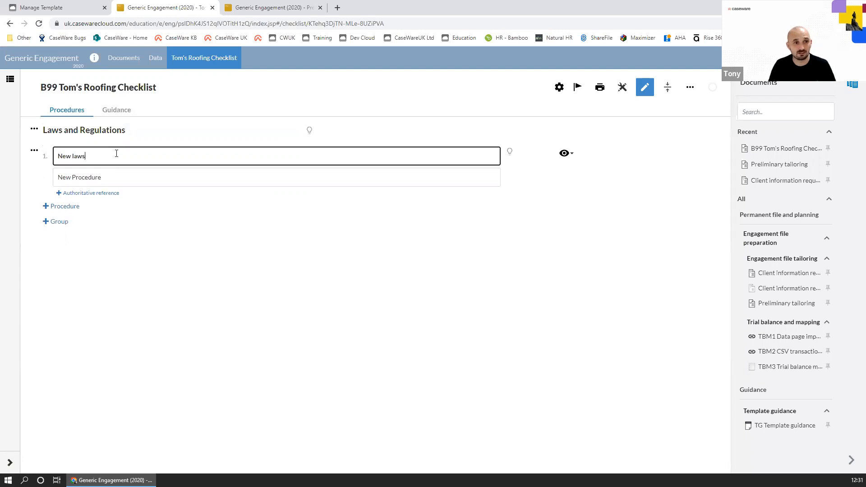
{"action": "type", "text": " and r"}
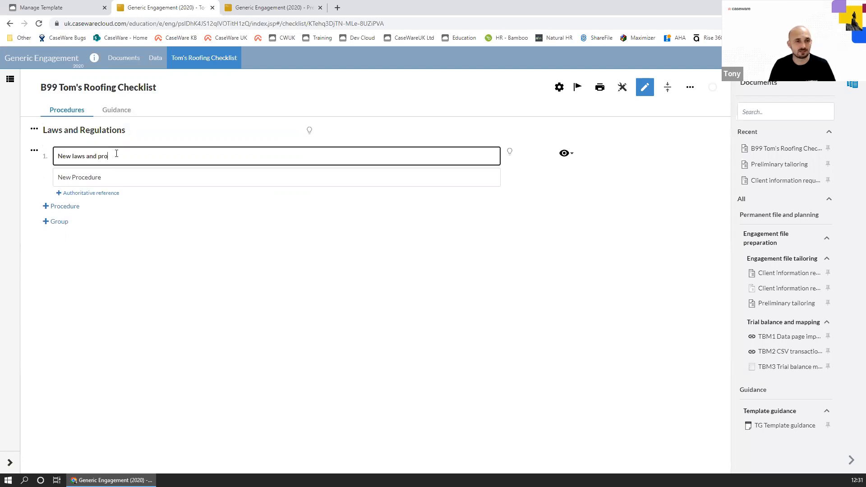
{"action": "type", "text": "egulations"}
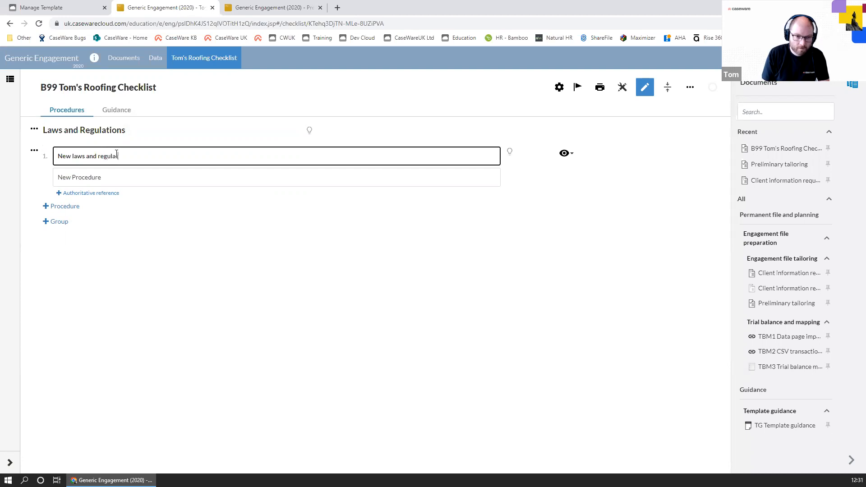
Try to set the procedure's body text to "Please provide details of any new laws and/or regulations in the roofing industry."
{"action": "left_click", "coordinate": [113, 181]}
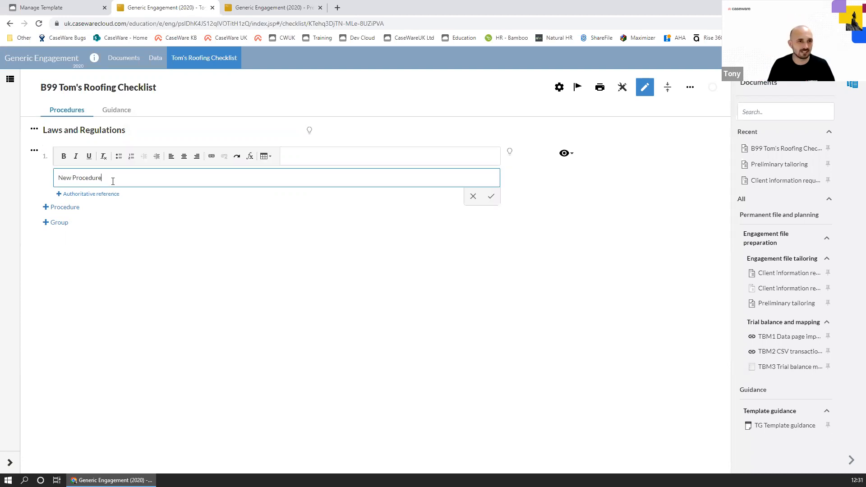
{"action": "key", "text": "ctrl+a"}
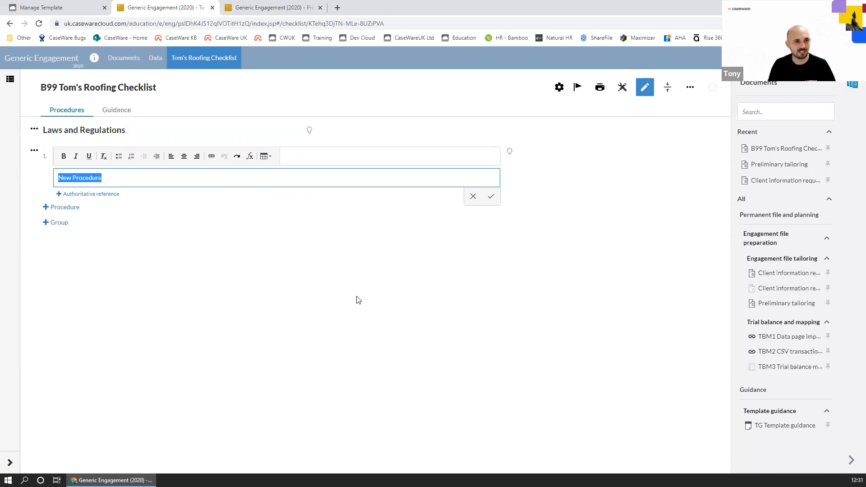
{"action": "type", "text": "Please provide details"}
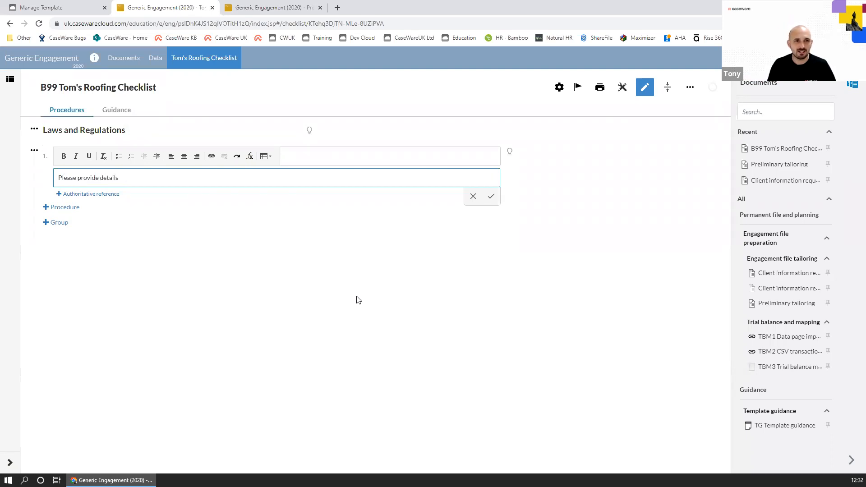
{"action": "type", "text": " of any n"}
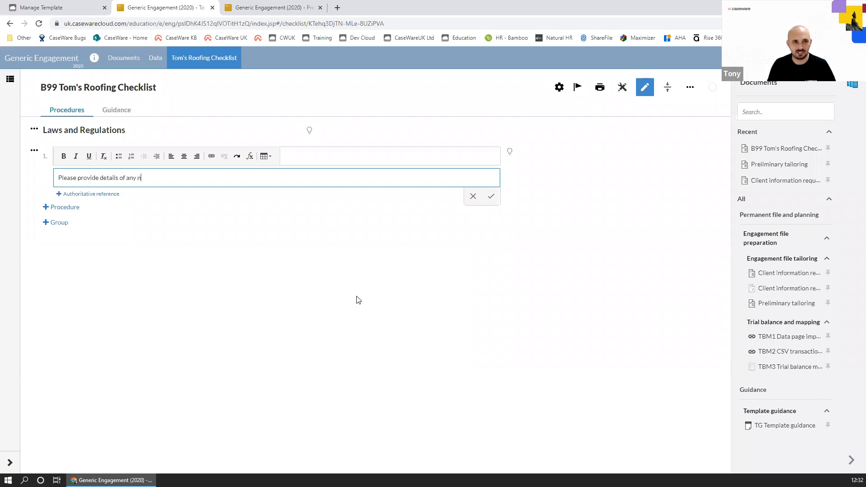
{"action": "type", "text": "ew laws and"}
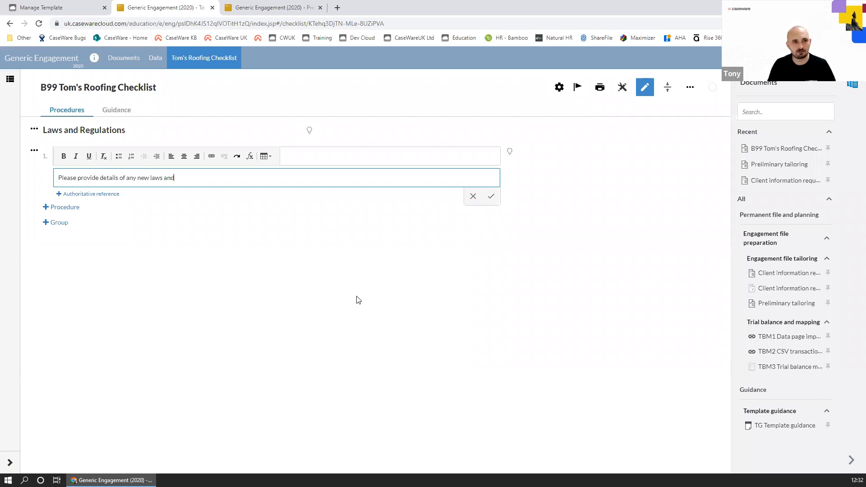
{"action": "type", "text": "/or regulations in the roofing industry."}
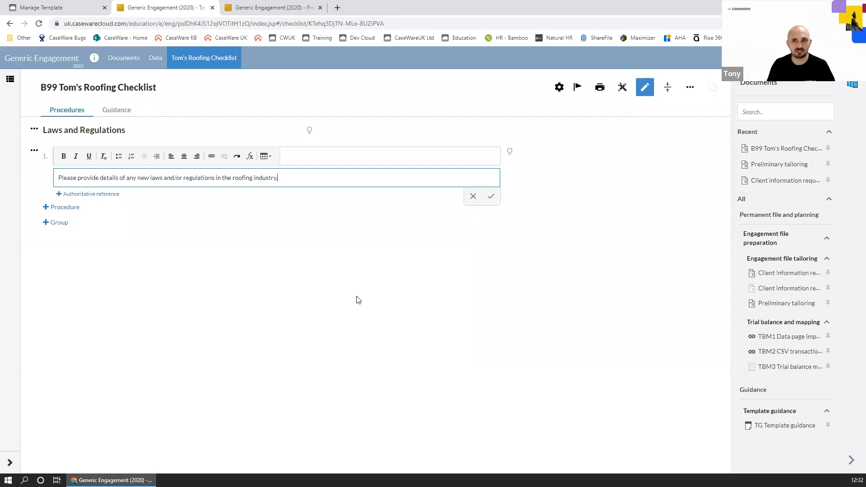
{"action": "left_click", "coordinate": [481, 203]}
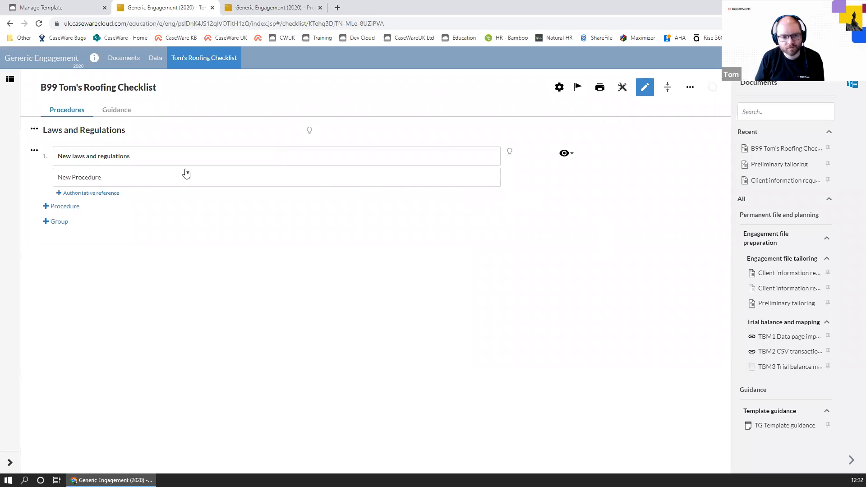
{"action": "left_click", "coordinate": [150, 182]}
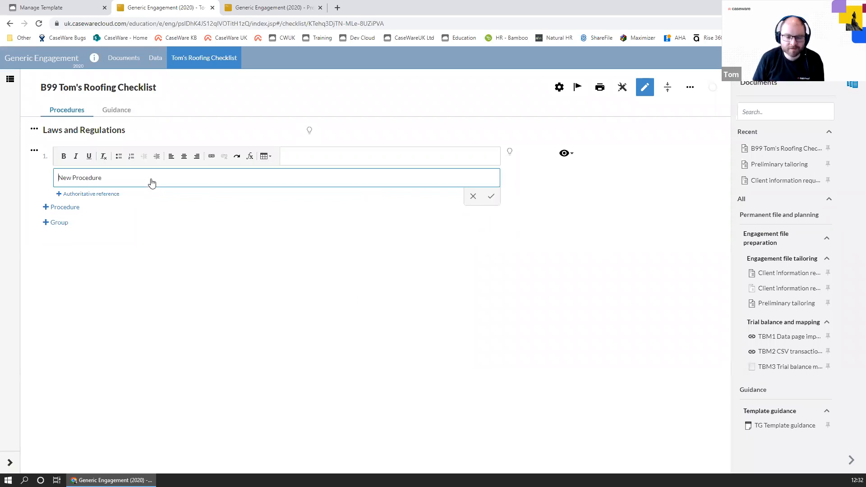
{"action": "left_click", "coordinate": [182, 207]}
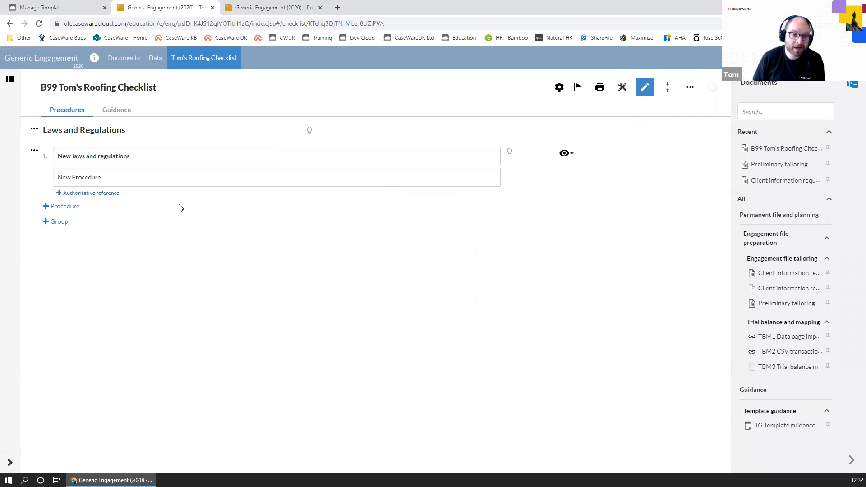
In the first Client information request, add a Text query question after the NFRC certificate upload in the roofing laws question set
{"action": "left_click", "coordinate": [136, 62]}
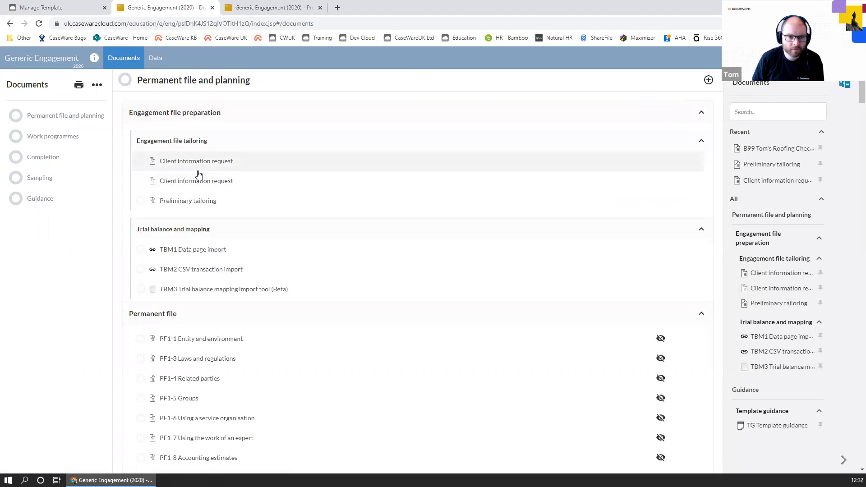
{"action": "left_click", "coordinate": [171, 161]}
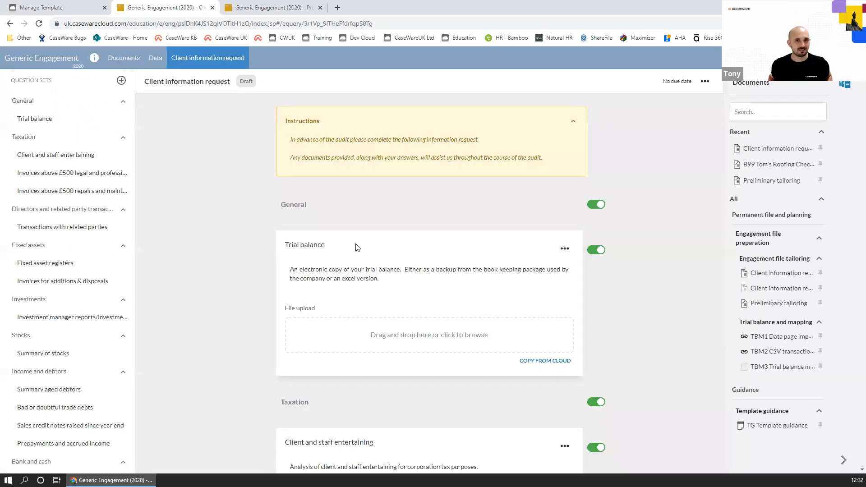
{"action": "scroll", "coordinate": [108, 195], "scroll_direction": "down", "scroll_amount": 6}
{"action": "scroll", "coordinate": [109, 195], "scroll_direction": "down", "scroll_amount": 10}
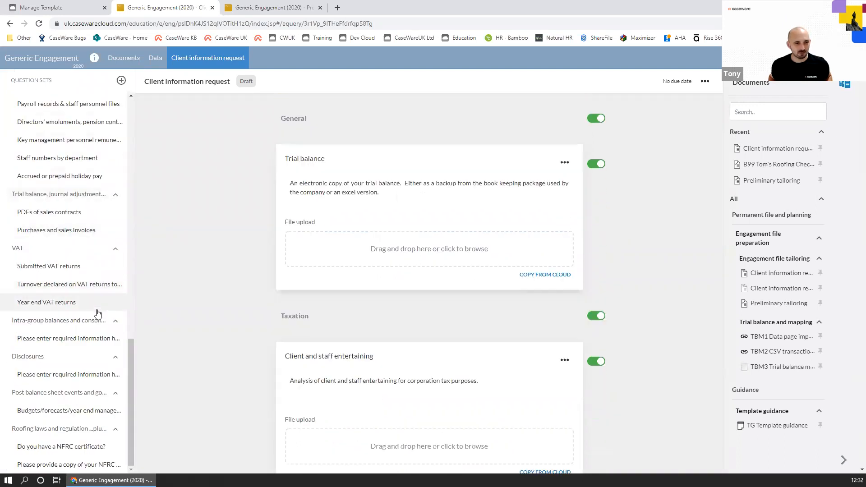
{"action": "left_click", "coordinate": [106, 429]}
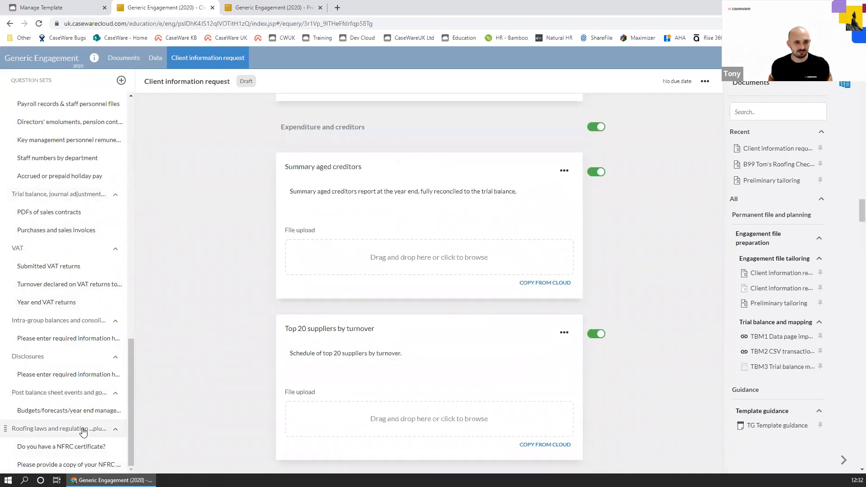
{"action": "scroll", "coordinate": [490, 334], "scroll_direction": "down", "scroll_amount": 2}
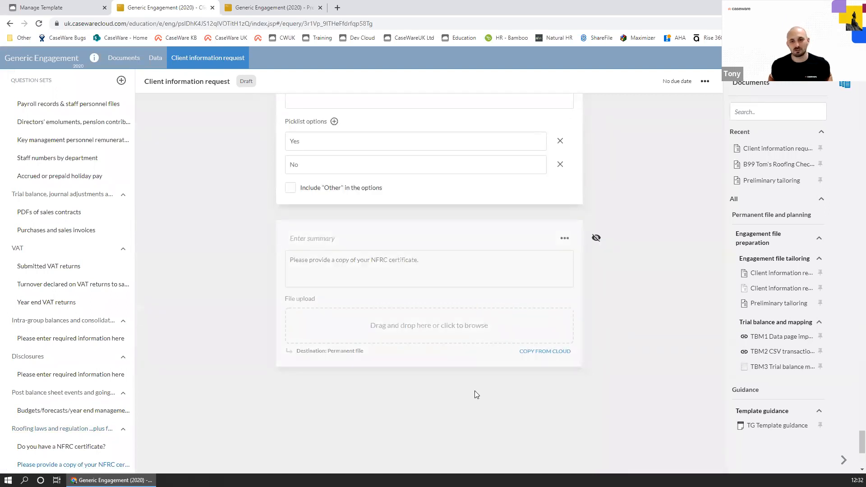
{"action": "left_click", "coordinate": [259, 376]}
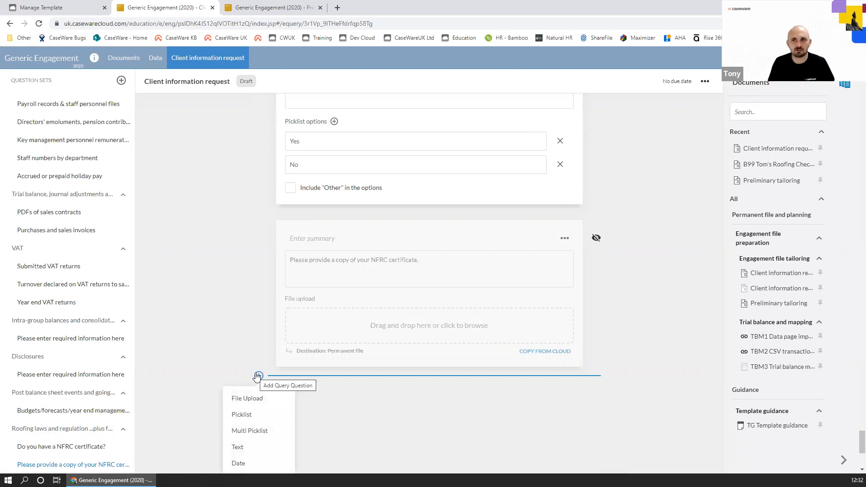
{"action": "left_click", "coordinate": [245, 446]}
{"action": "scroll", "coordinate": [327, 412], "scroll_direction": "down", "scroll_amount": 3}
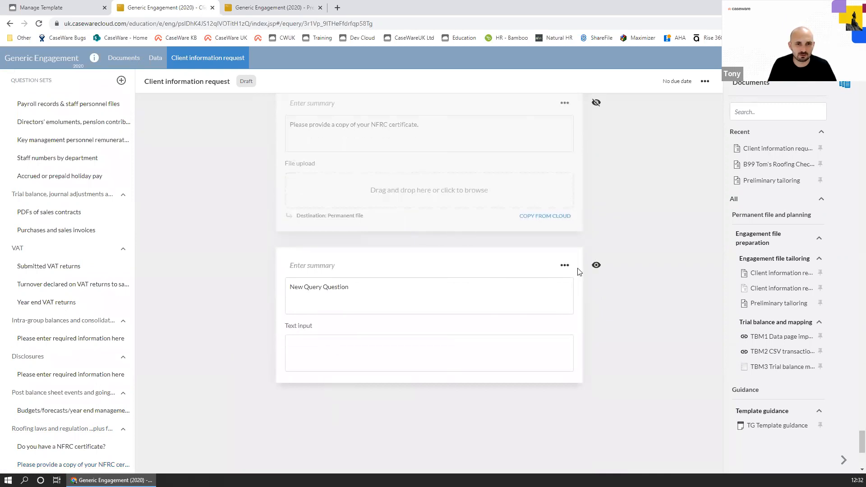
Word the new text question as "Are there any new laws and regulations that we should be aware of within the financial year?"
{"action": "left_click", "coordinate": [365, 289]}
{"action": "left_click_drag", "start_coordinate": [366, 287], "coordinate": [290, 288]}
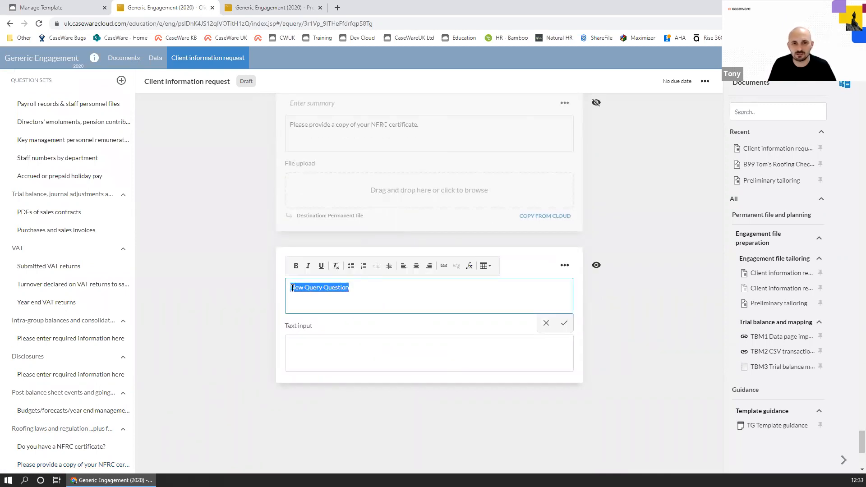
{"action": "key", "text": "BackSpace"}
{"action": "type", "text": "Are ther"}
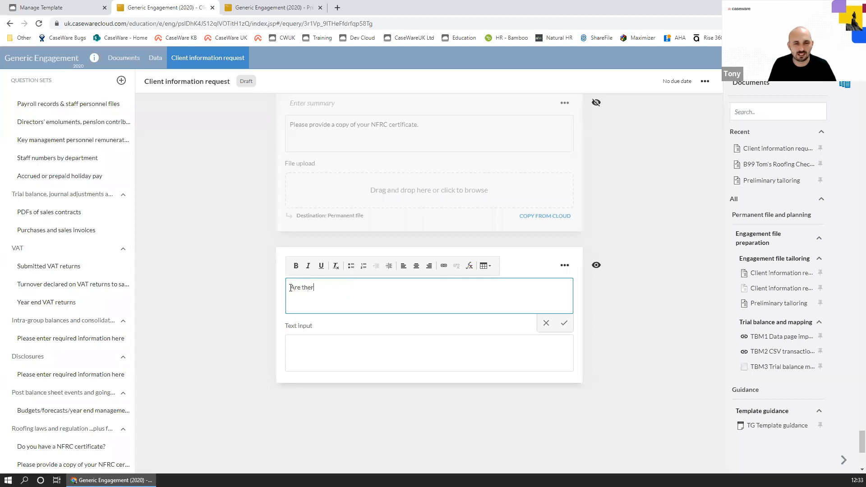
{"action": "type", "text": "e any new laws and regulat"}
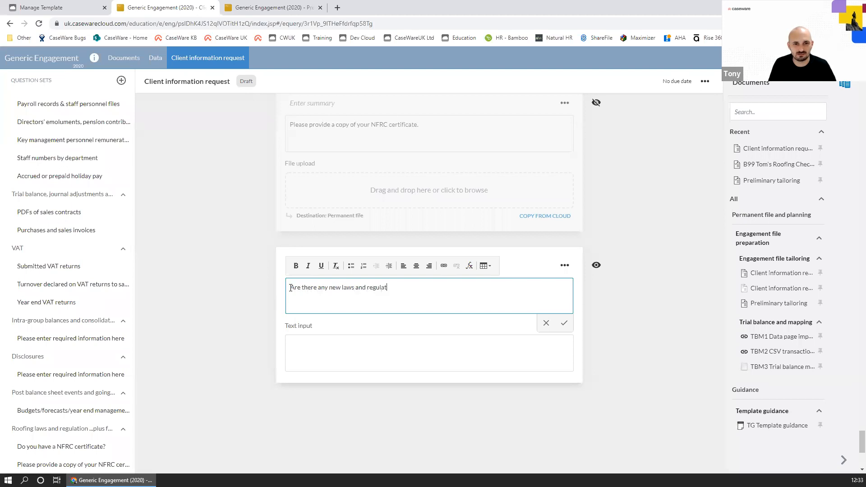
{"action": "type", "text": "ions that we shoul"}
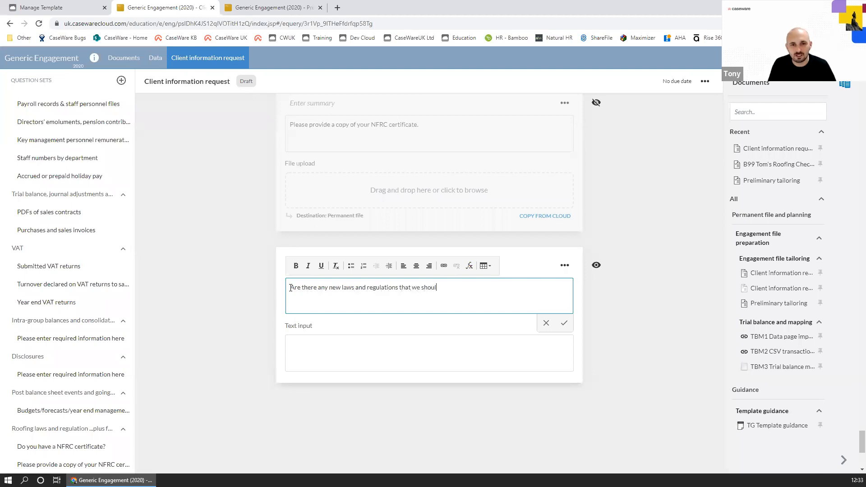
{"action": "type", "text": "d be aware of w"}
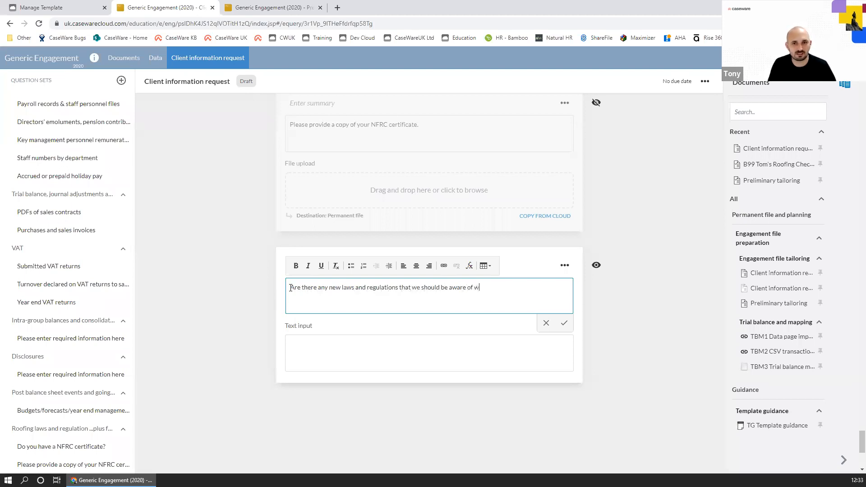
{"action": "type", "text": "ithint the "}
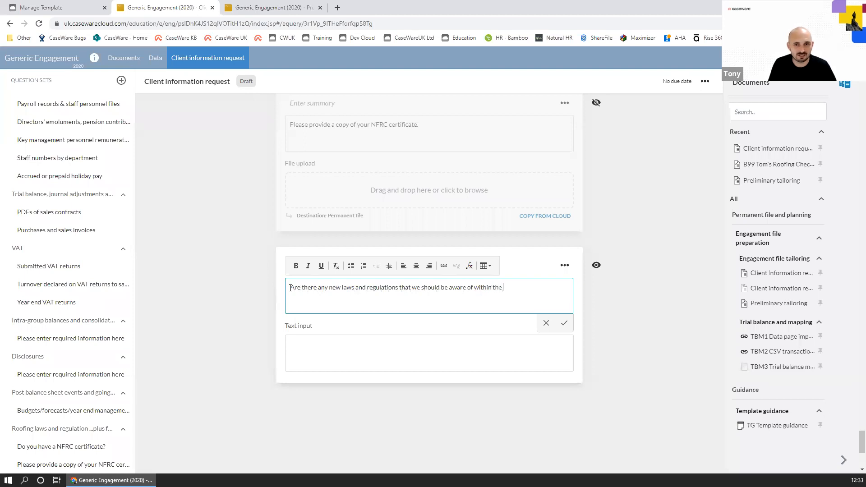
{"action": "type", "text": "financial year?"}
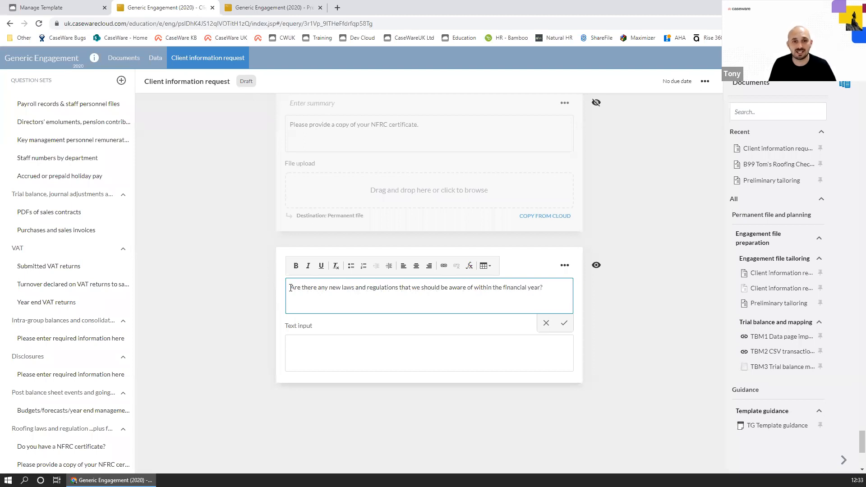
{"action": "left_click", "coordinate": [565, 323]}
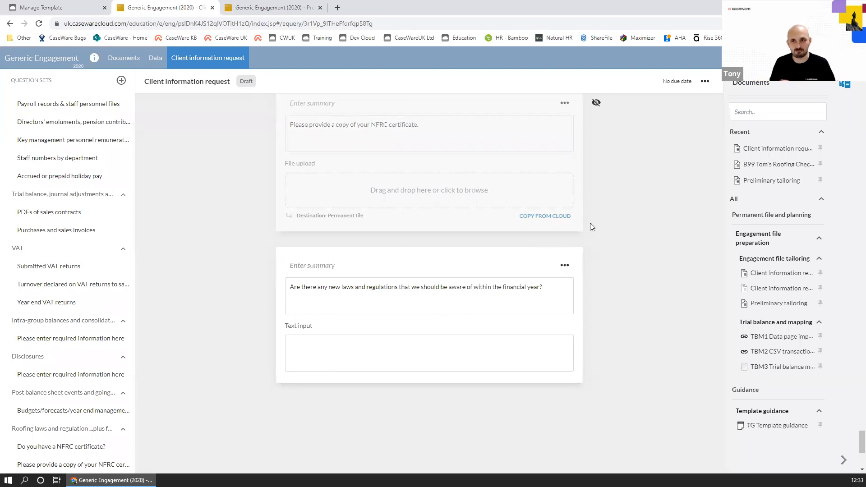
Link the new laws and regulations text question to the New laws and regulations procedure in the B99 checklist
{"action": "scroll", "coordinate": [590, 222], "scroll_direction": "up", "scroll_amount": 1}
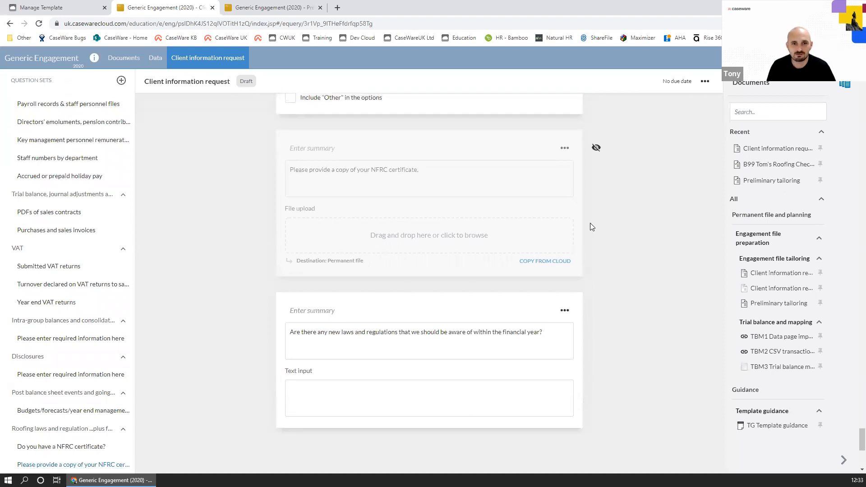
{"action": "left_click", "coordinate": [565, 311]}
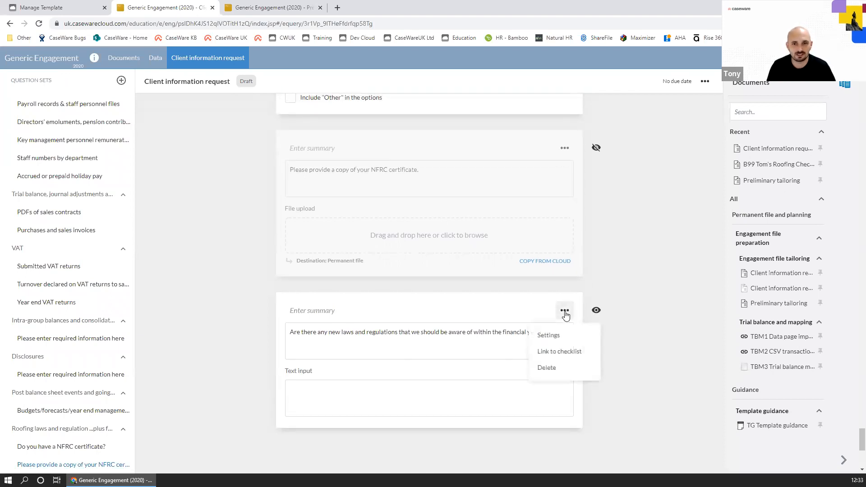
{"action": "left_click", "coordinate": [552, 355]}
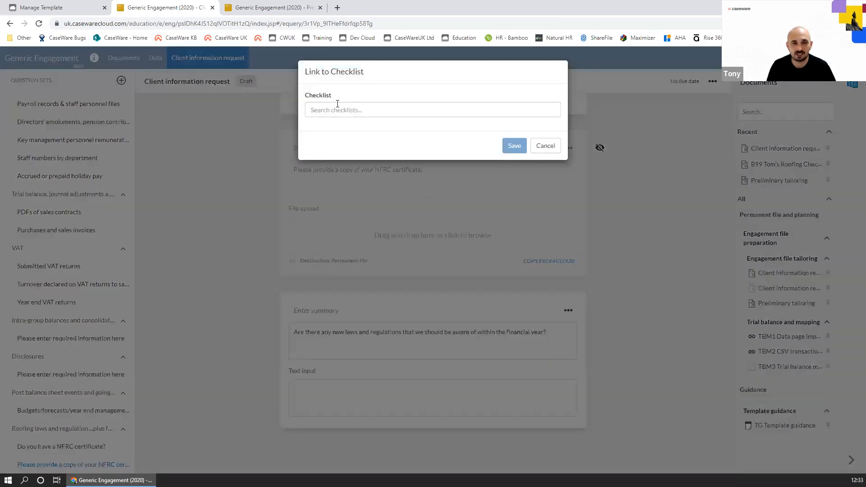
{"action": "left_click", "coordinate": [338, 108]}
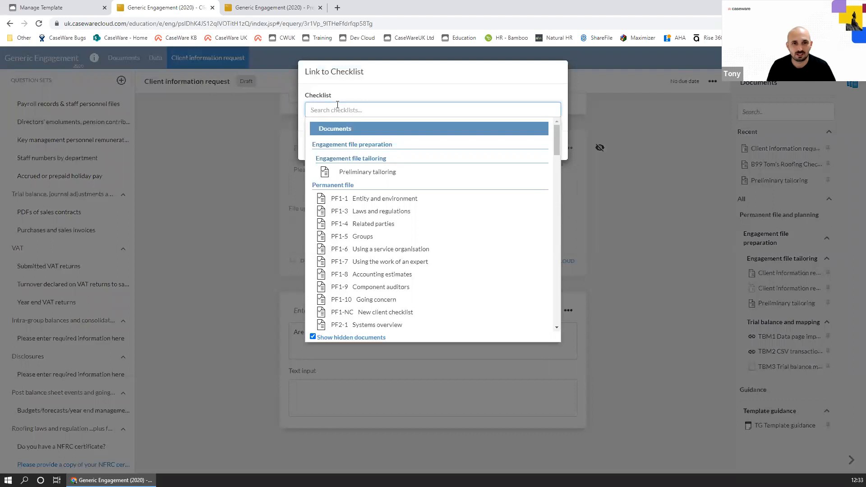
{"action": "type", "text": "b99"}
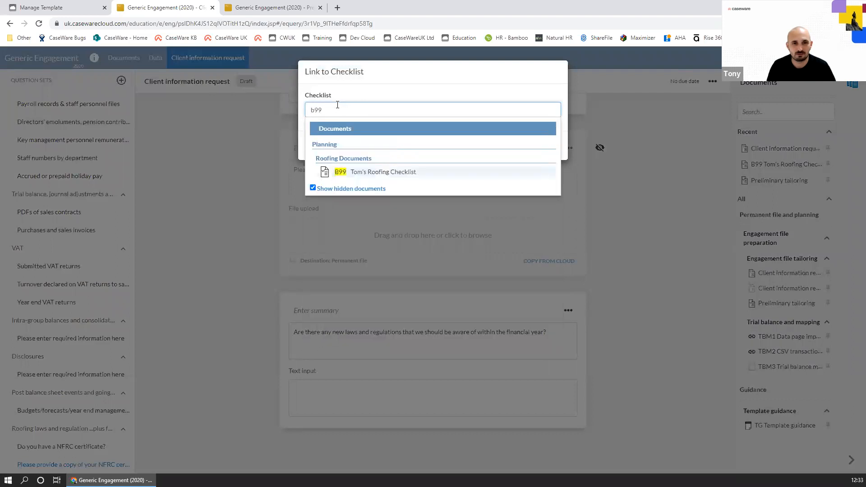
{"action": "left_click", "coordinate": [361, 172]}
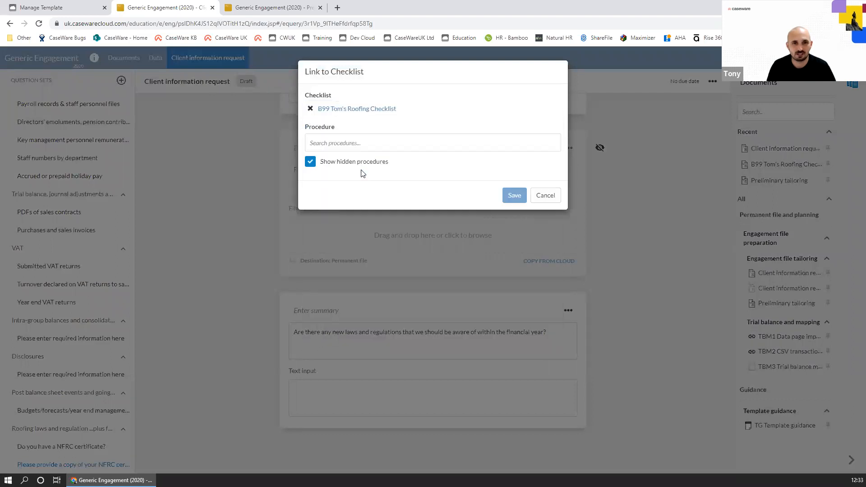
{"action": "left_click", "coordinate": [387, 143]}
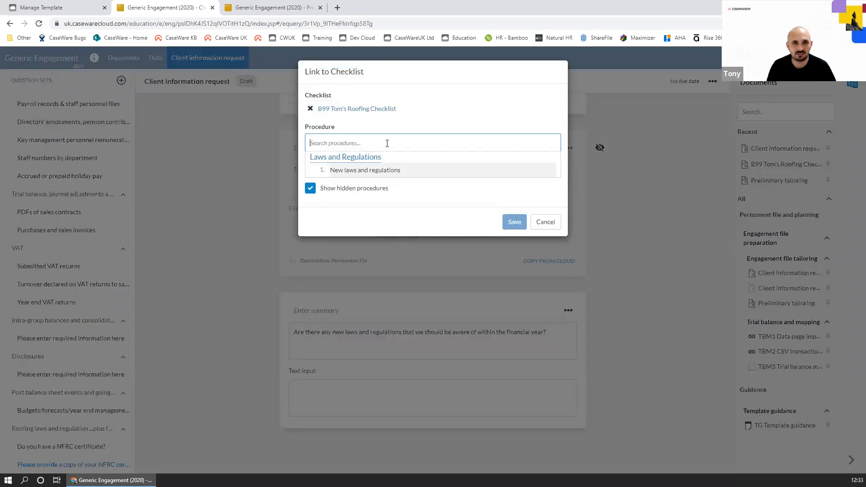
{"action": "left_click", "coordinate": [382, 173]}
{"action": "left_click", "coordinate": [514, 181]}
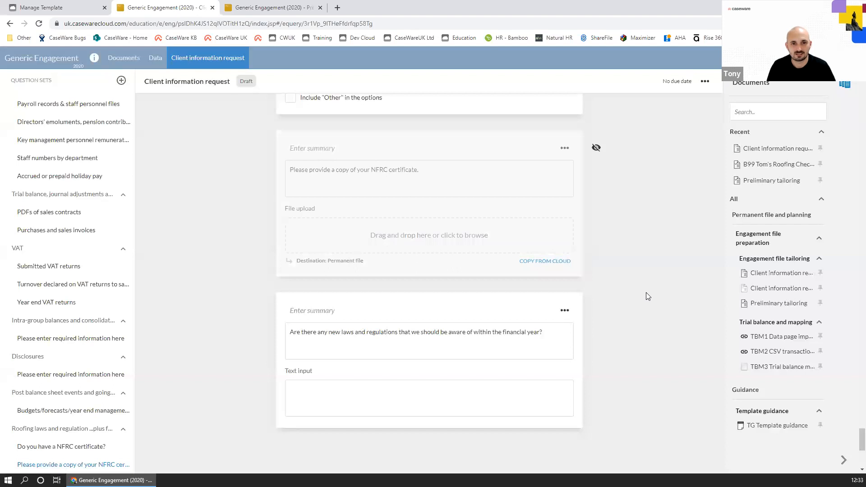
Copy the visibility settings of the NFRC certificate upload question
{"action": "left_click", "coordinate": [569, 151]}
{"action": "left_click", "coordinate": [559, 175]}
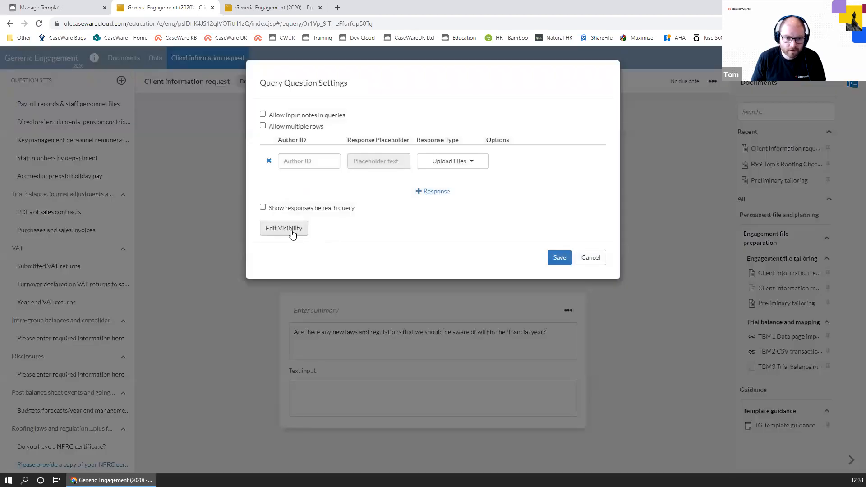
{"action": "left_click", "coordinate": [285, 228]}
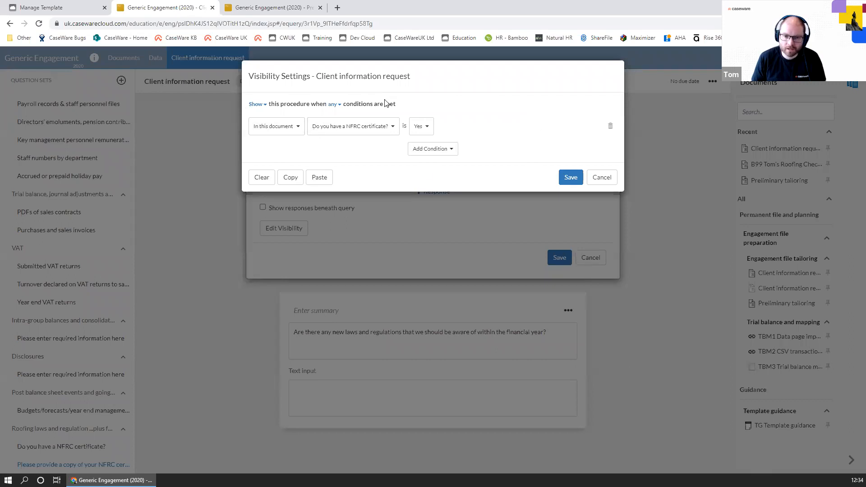
{"action": "left_click", "coordinate": [291, 179]}
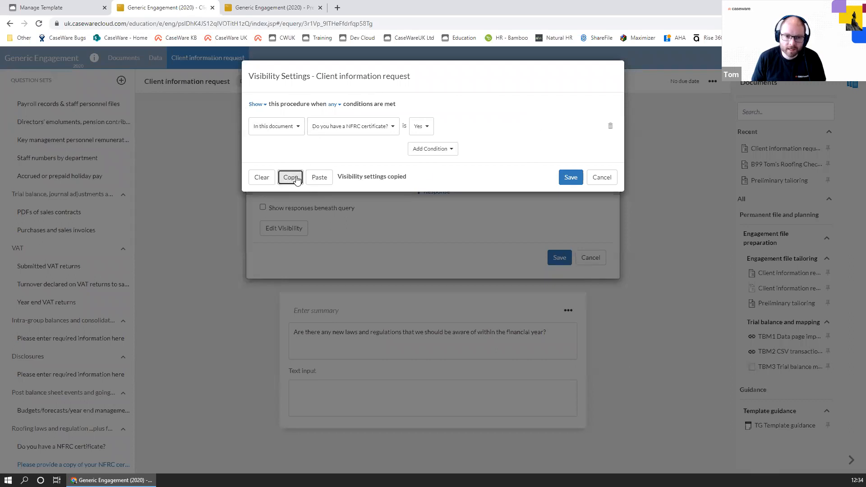
{"action": "left_click", "coordinate": [569, 178]}
{"action": "left_click", "coordinate": [590, 257]}
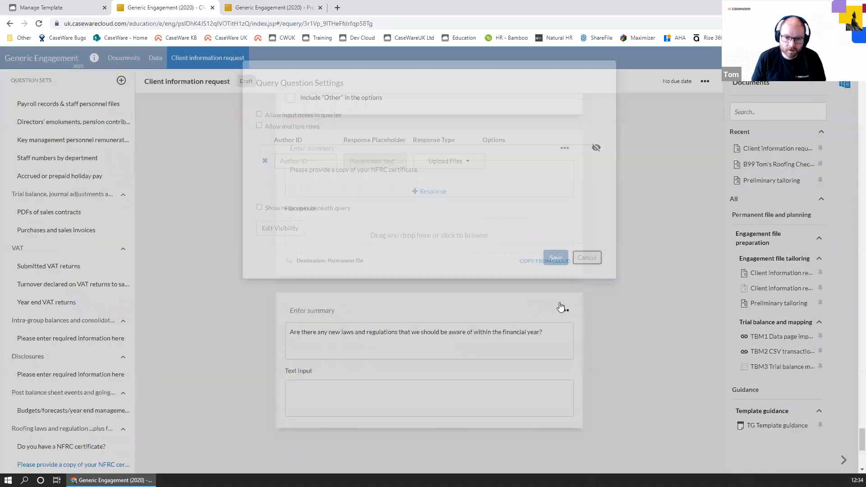
Paste the copied visibility condition into the new laws and regulations question and save its settings
{"action": "left_click", "coordinate": [564, 309]}
{"action": "left_click", "coordinate": [556, 338]}
{"action": "left_click", "coordinate": [276, 227]}
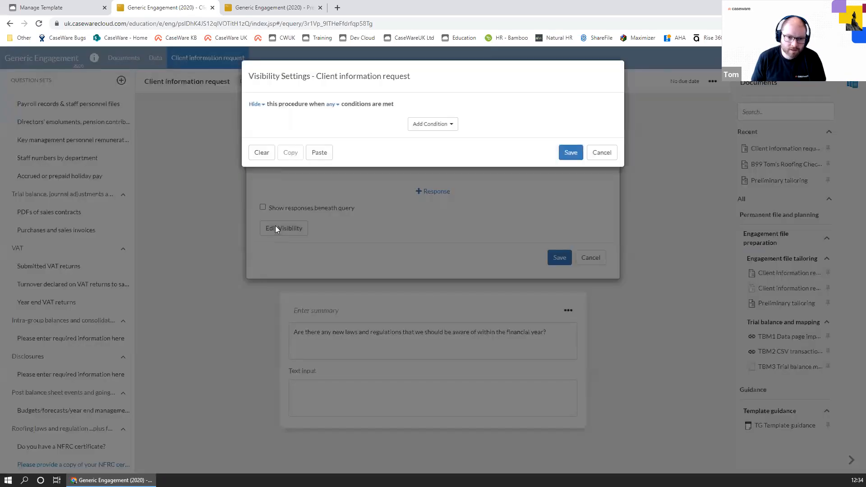
{"action": "left_click", "coordinate": [320, 152]}
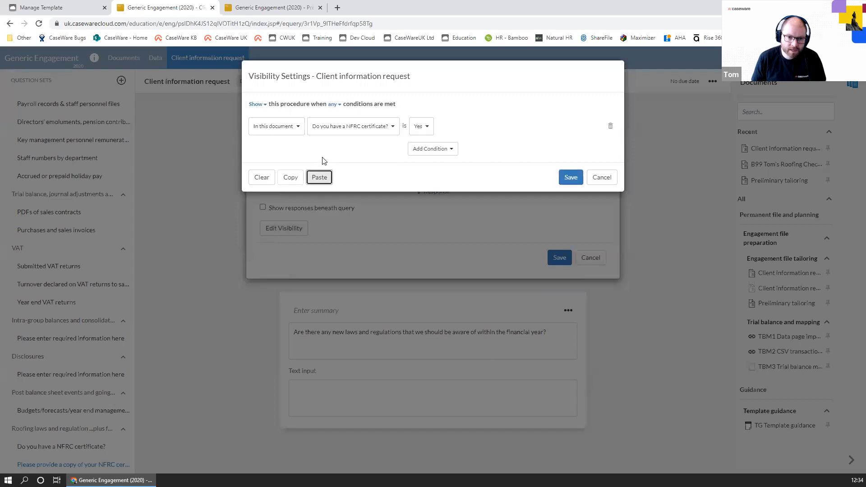
{"action": "left_click", "coordinate": [570, 177]}
{"action": "left_click", "coordinate": [560, 258]}
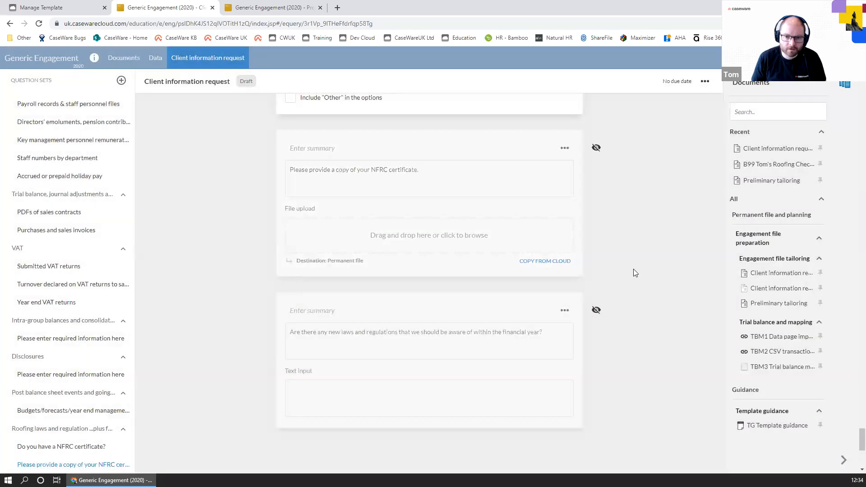
{"action": "scroll", "coordinate": [623, 236], "scroll_direction": "up", "scroll_amount": 2}
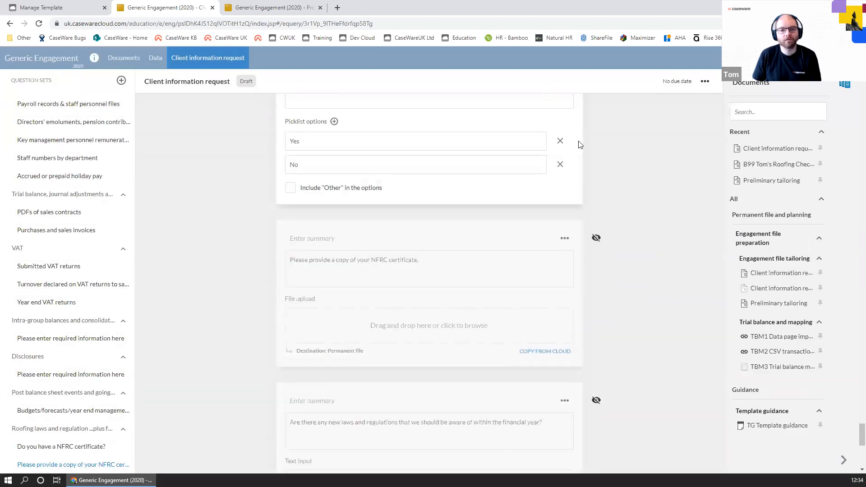
{"action": "scroll", "coordinate": [452, 135], "scroll_direction": "up", "scroll_amount": 1}
{"action": "scroll", "coordinate": [307, 205], "scroll_direction": "up", "scroll_amount": 2}
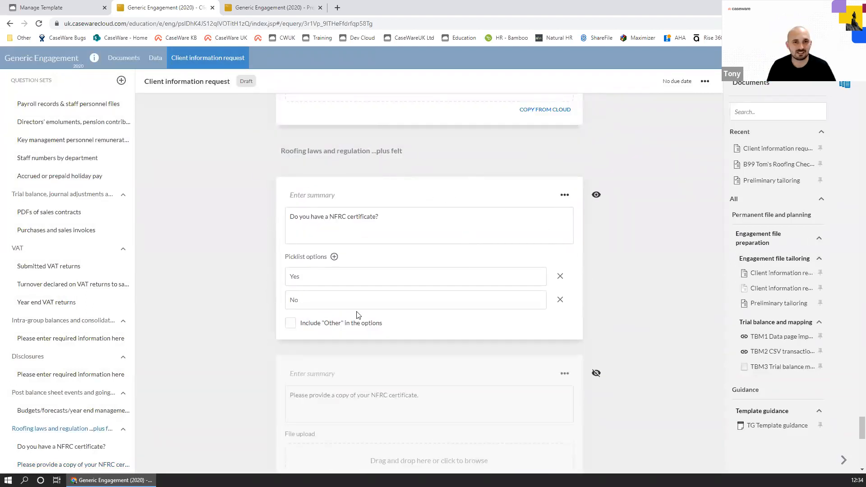
{"action": "scroll", "coordinate": [433, 283], "scroll_direction": "down", "scroll_amount": 3}
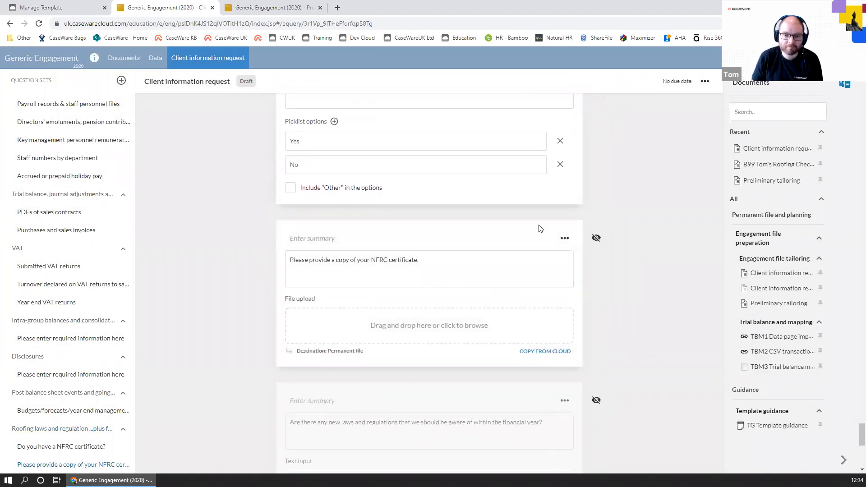
Open the B99 checklist from the Roofing Documents folder under Planning and put it in edit mode
{"action": "left_click", "coordinate": [124, 58]}
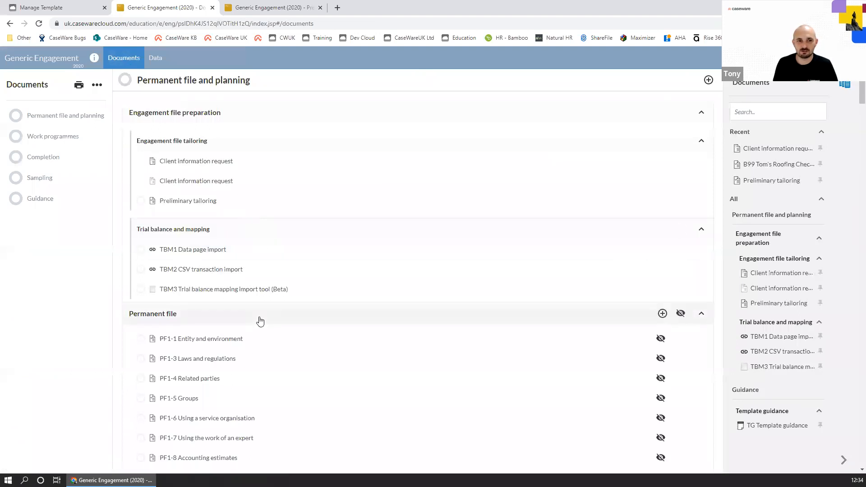
{"action": "scroll", "coordinate": [257, 323], "scroll_direction": "down", "scroll_amount": 9}
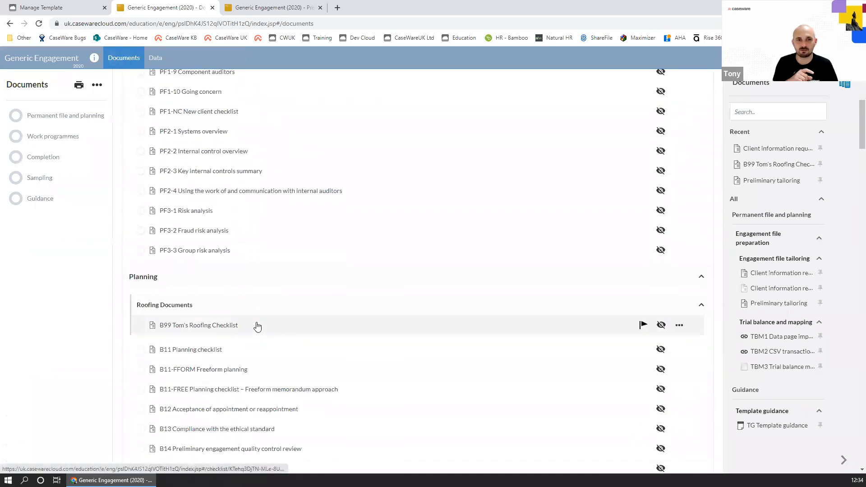
{"action": "left_click", "coordinate": [224, 327]}
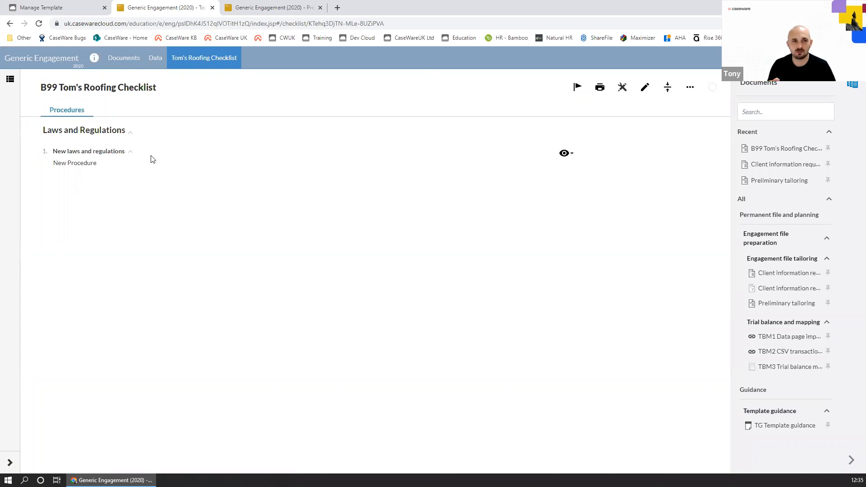
{"action": "left_click", "coordinate": [646, 88]}
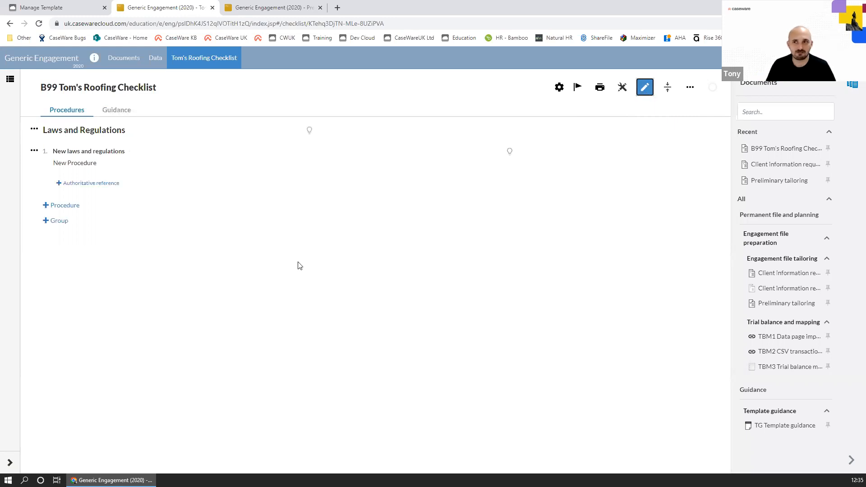
Override the checklist settings for the New laws and regulations procedure and set its response type to Manual
{"action": "left_click", "coordinate": [34, 152]}
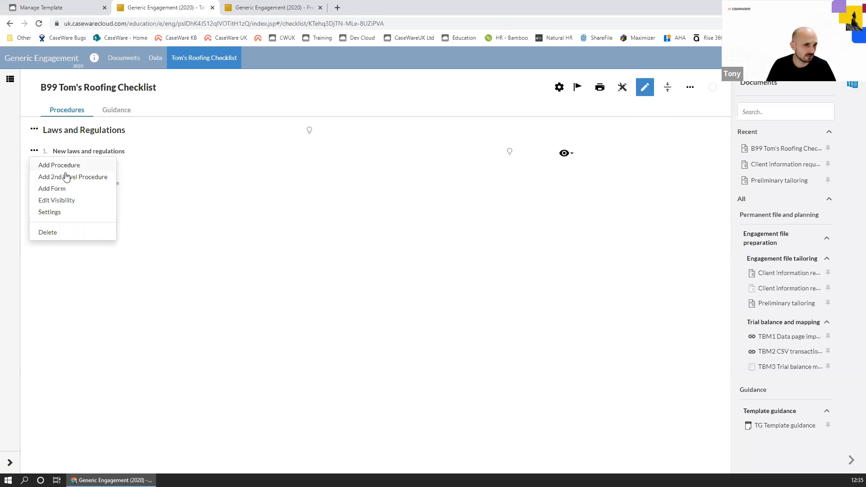
{"action": "left_click", "coordinate": [51, 213]}
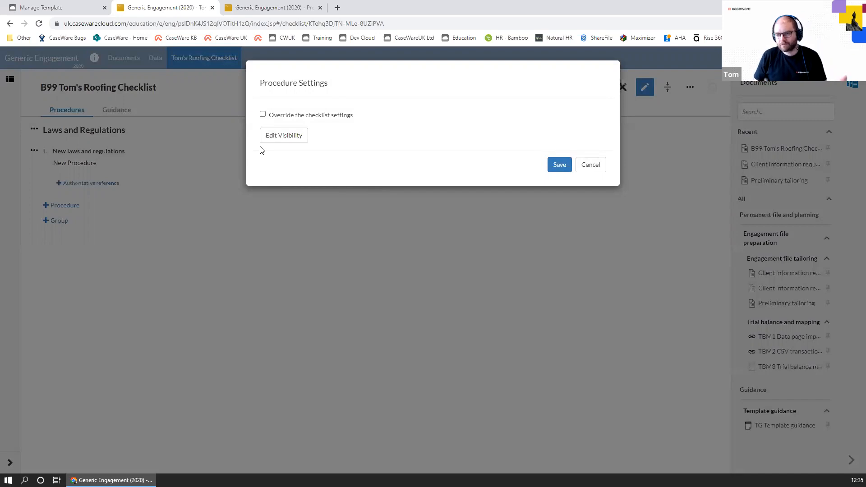
{"action": "left_click", "coordinate": [263, 115]}
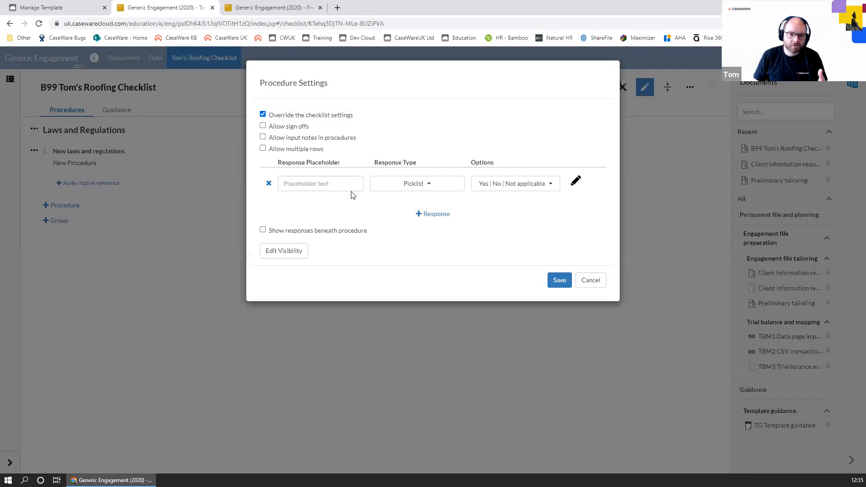
{"action": "left_click", "coordinate": [402, 189]}
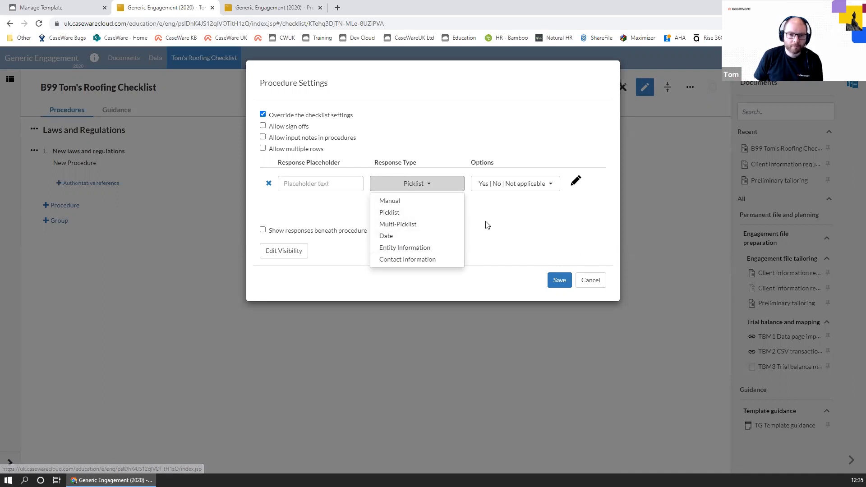
{"action": "left_click", "coordinate": [386, 203]}
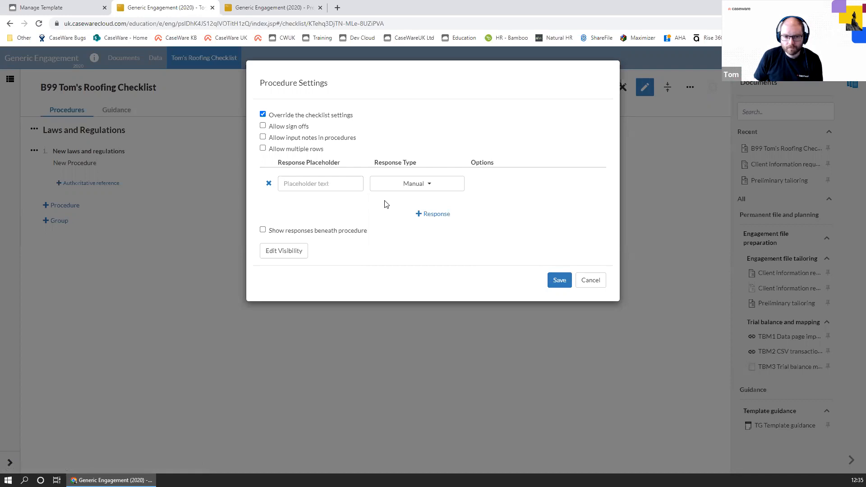
{"action": "left_click", "coordinate": [558, 286]}
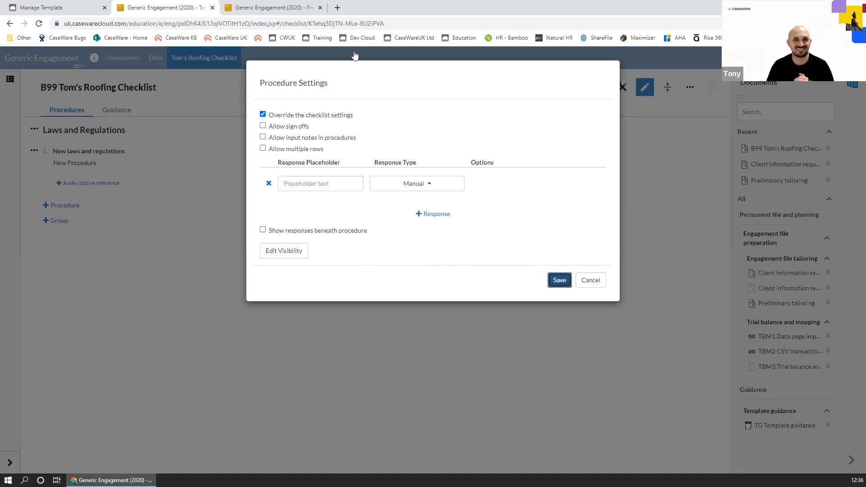
{"action": "left_click", "coordinate": [556, 282]}
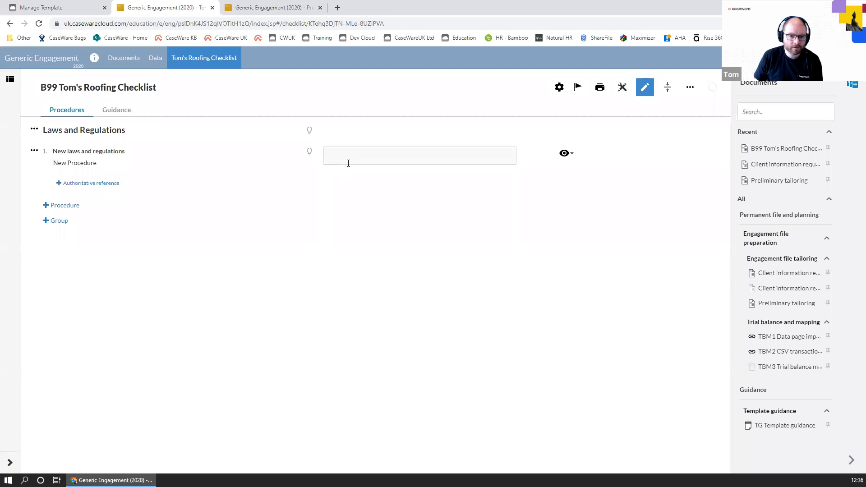
Check the procedure's manual response field and view the sign-off roles available for the checklist
{"action": "left_click", "coordinate": [351, 162]}
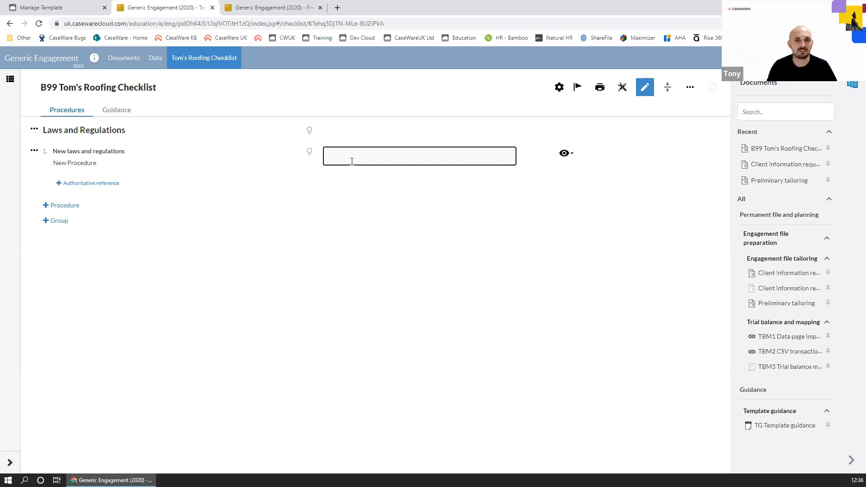
{"action": "left_click", "coordinate": [351, 73]}
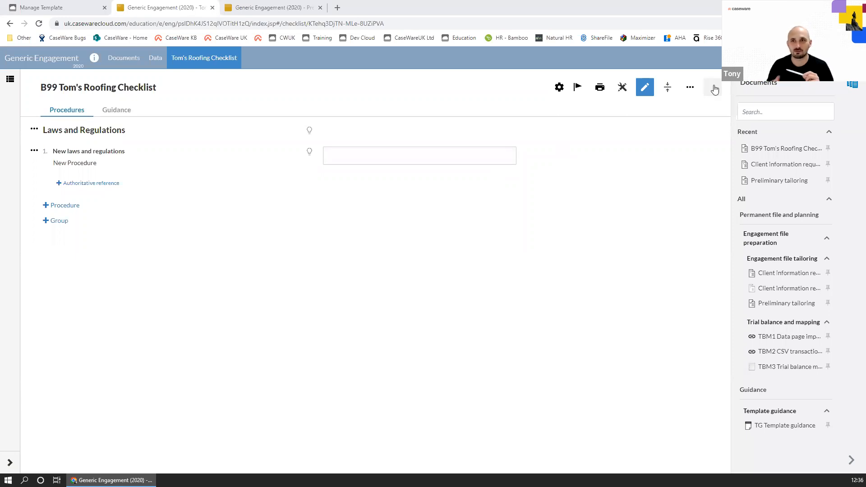
{"action": "left_click", "coordinate": [711, 88]}
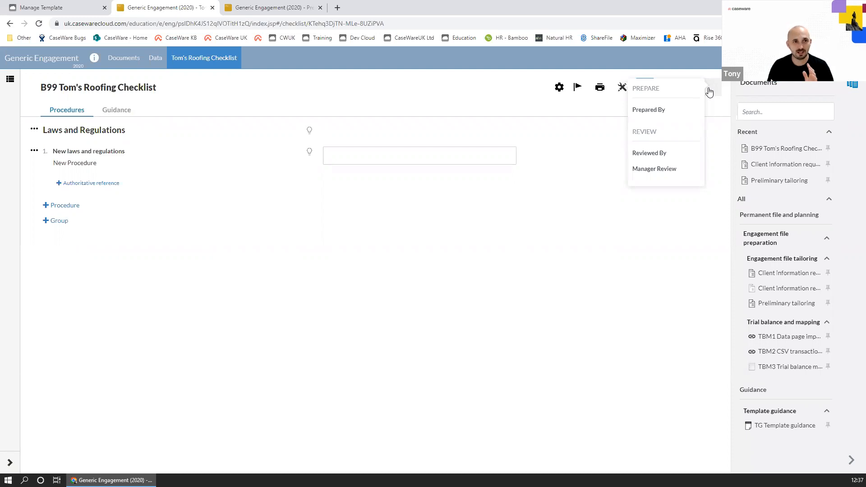
{"action": "left_click", "coordinate": [657, 299]}
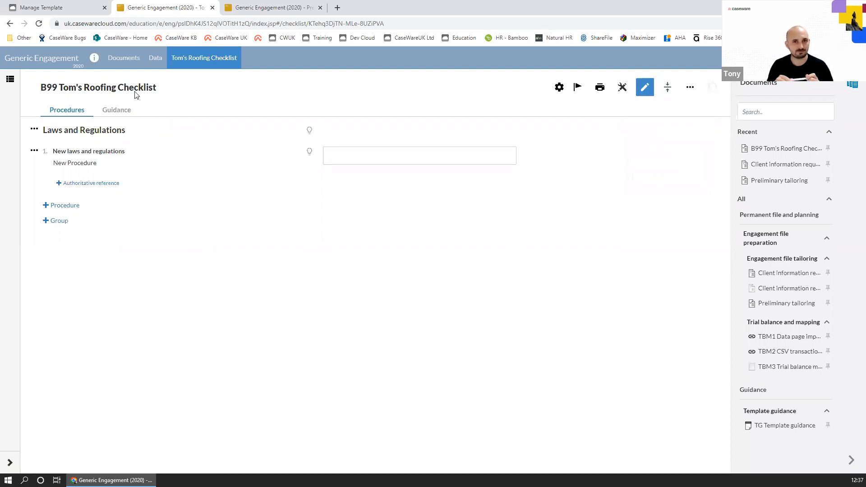
Add a sign-off role named Roofing Review with the Review workflow in the engagement's product settings
{"action": "left_click", "coordinate": [96, 62]}
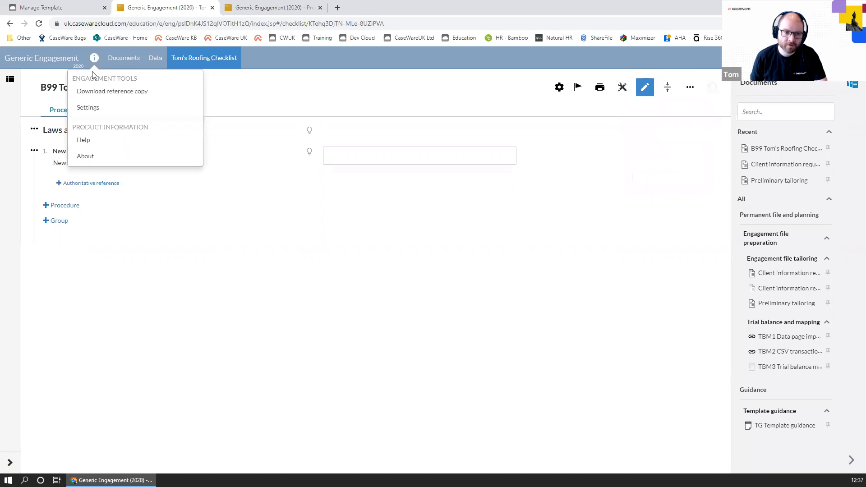
{"action": "left_click", "coordinate": [92, 109]}
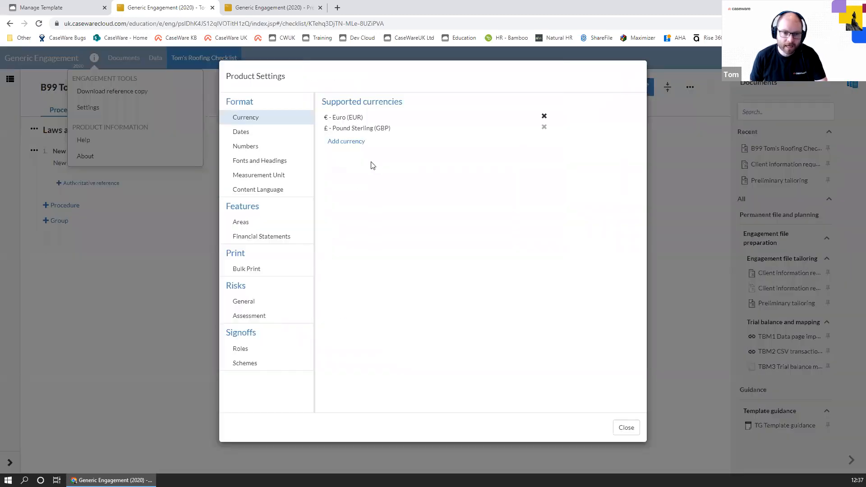
{"action": "left_click", "coordinate": [241, 352]}
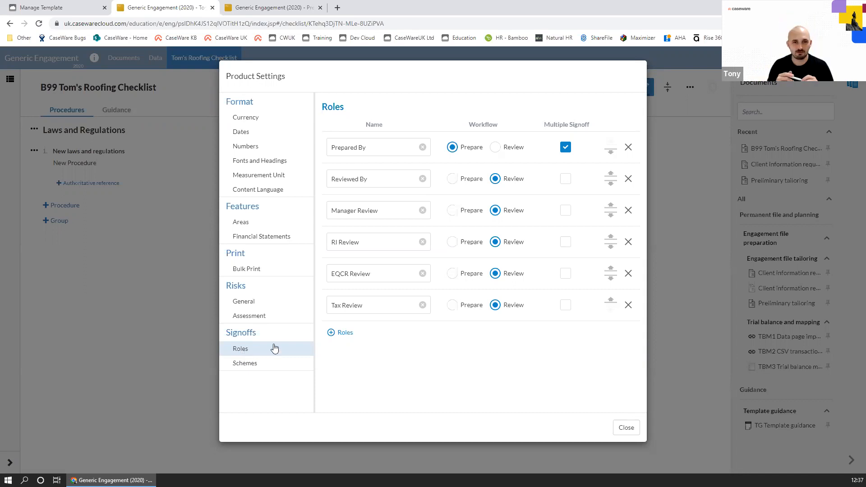
{"action": "left_click", "coordinate": [331, 335]}
{"action": "left_click_drag", "start_coordinate": [387, 333], "coordinate": [333, 334]}
{"action": "type", "text": "Roof"}
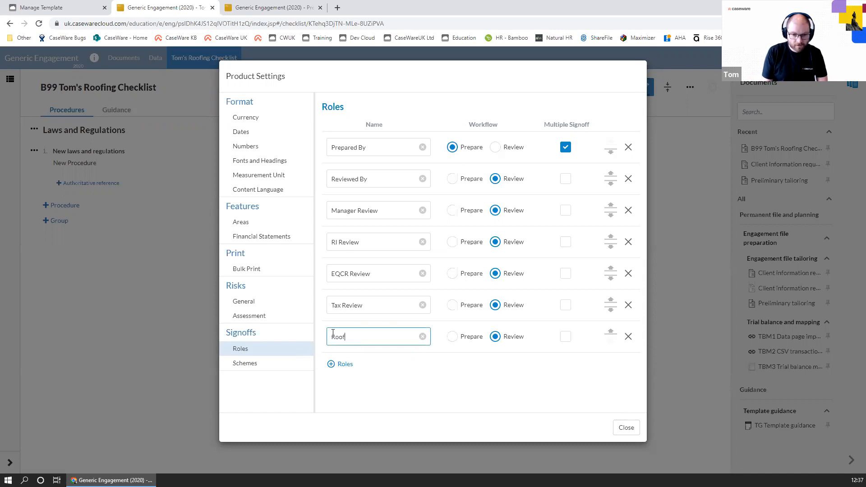
{"action": "type", "text": "ing Review"}
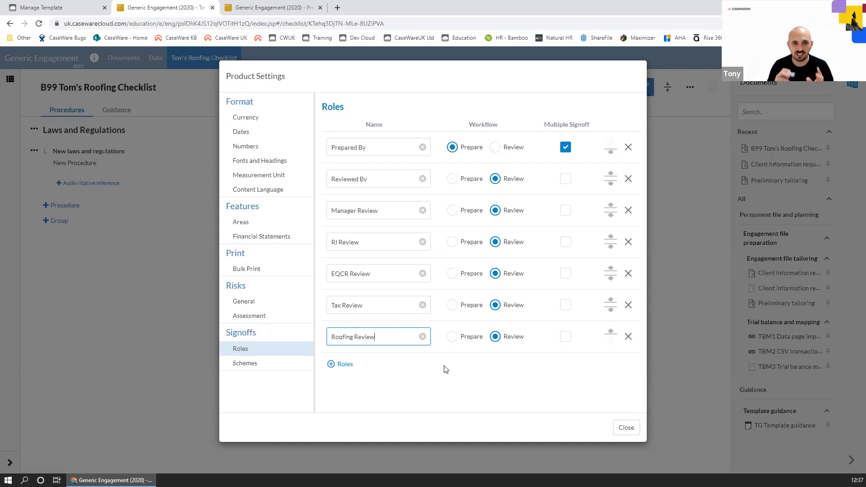
{"action": "left_click", "coordinate": [446, 370]}
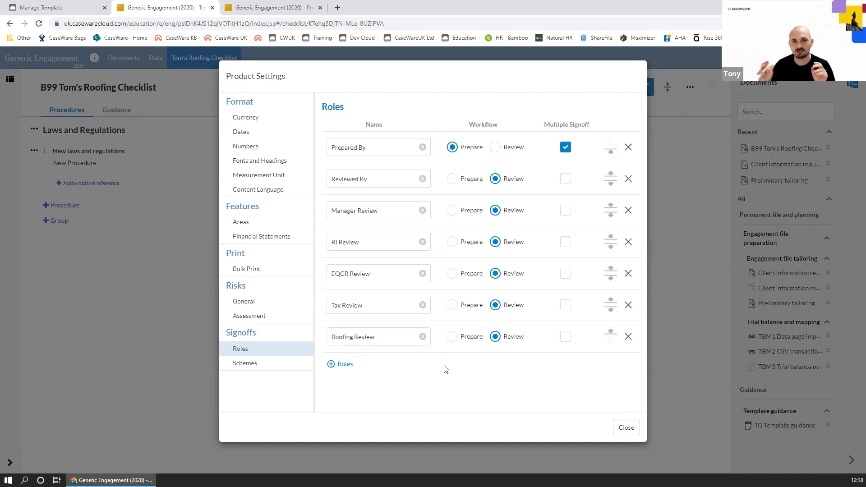
Create a new sign-off scheme and name it Roofing Scheme
{"action": "left_click", "coordinate": [246, 366]}
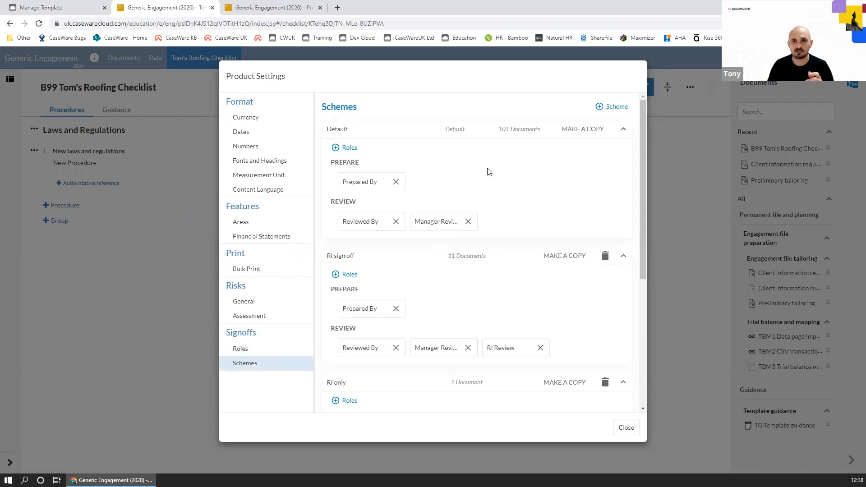
{"action": "left_click", "coordinate": [607, 108]}
{"action": "left_click_drag", "start_coordinate": [642, 144], "coordinate": [635, 338]}
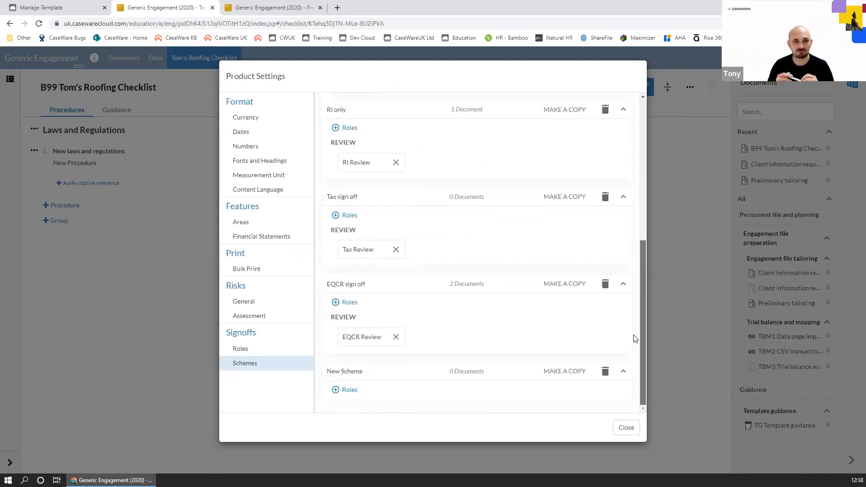
{"action": "left_click", "coordinate": [354, 373]}
{"action": "triple_click", "coordinate": [358, 369]}
{"action": "left_click", "coordinate": [357, 369]}
{"action": "left_click_drag", "start_coordinate": [340, 370], "coordinate": [319, 375]}
{"action": "type", "text": "Roofing"}
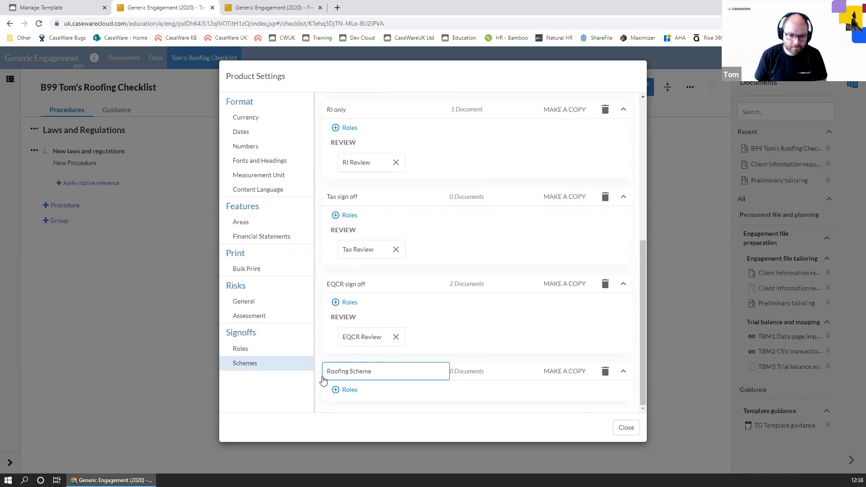
Assign the Roofing Review role to the Roofing Scheme and close the product settings
{"action": "left_click", "coordinate": [334, 391]}
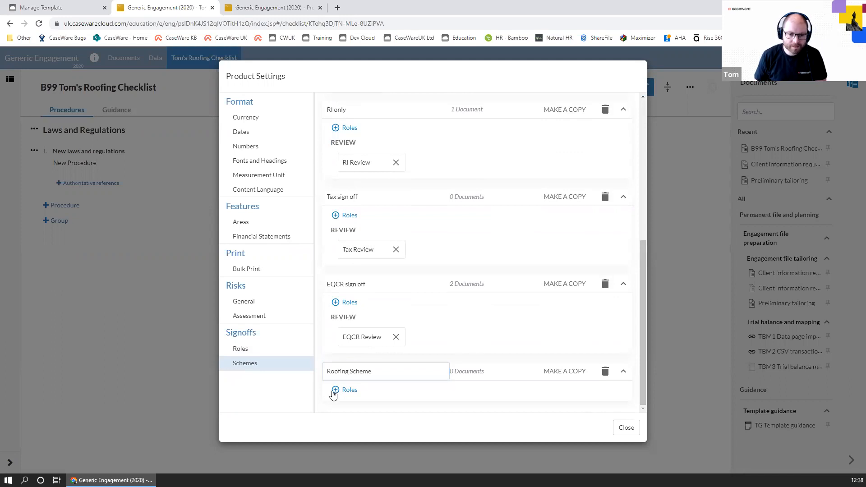
{"action": "scroll", "coordinate": [335, 396], "scroll_direction": "down", "scroll_amount": 3}
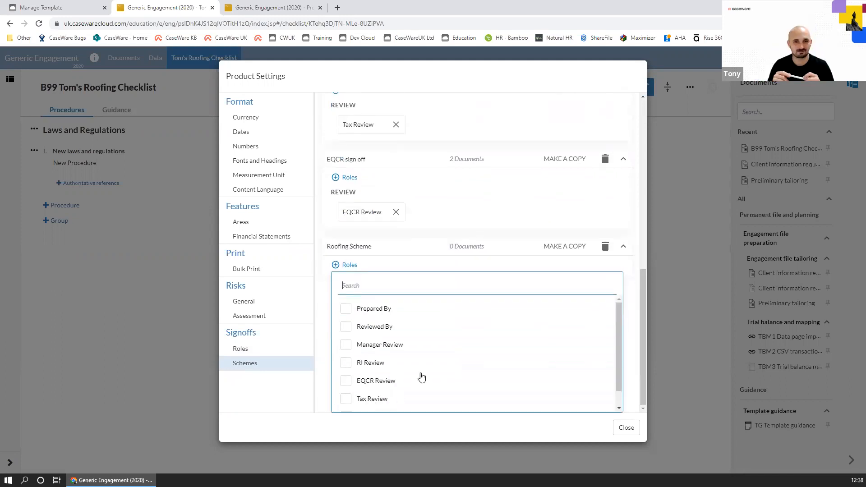
{"action": "scroll", "coordinate": [392, 334], "scroll_direction": "up", "scroll_amount": 1}
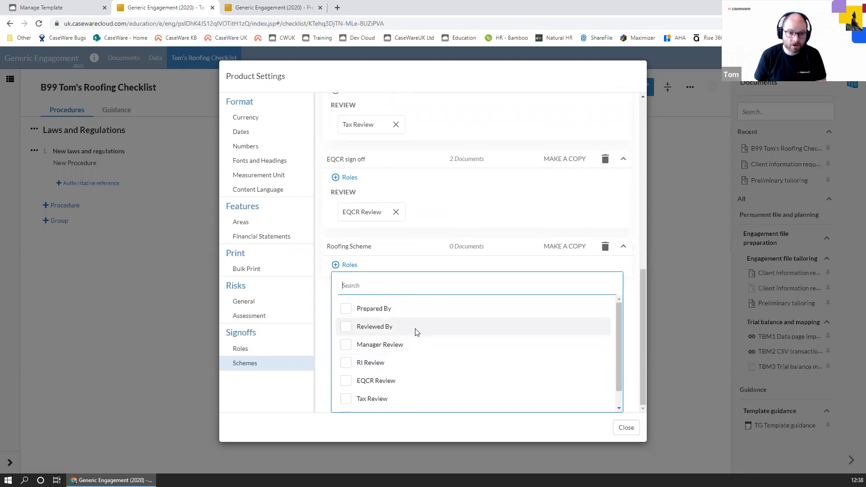
{"action": "scroll", "coordinate": [363, 359], "scroll_direction": "down", "scroll_amount": 1}
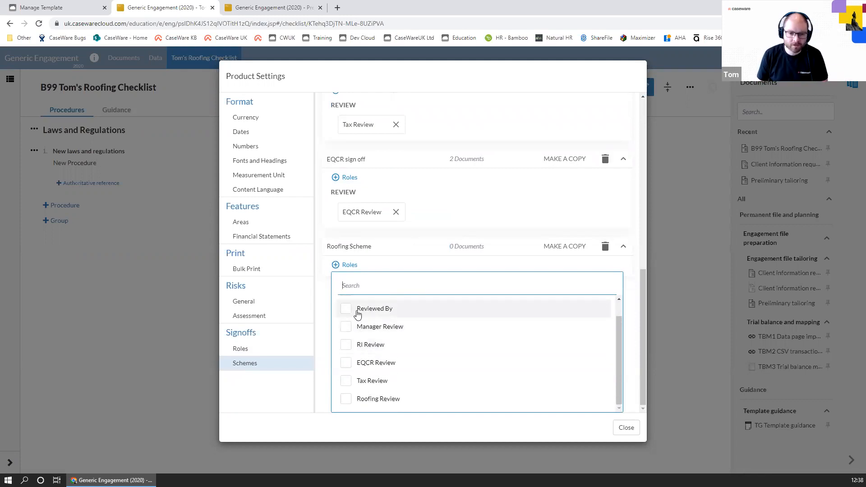
{"action": "left_click", "coordinate": [346, 399]}
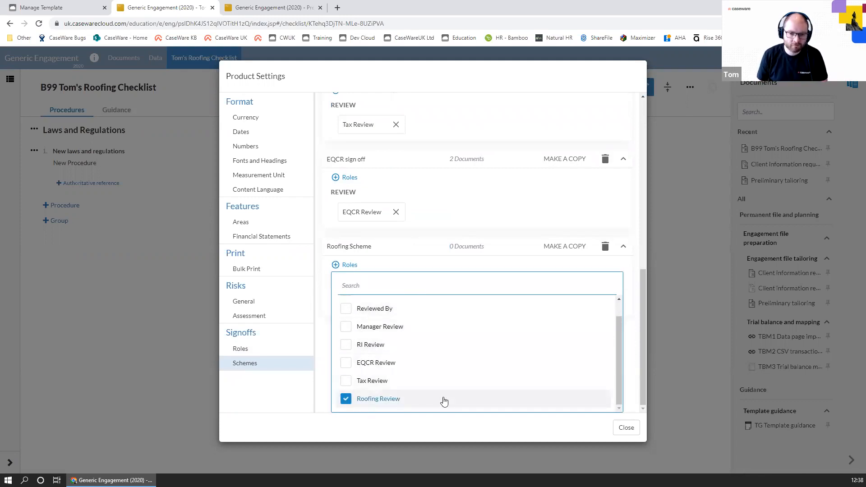
{"action": "left_click", "coordinate": [629, 304]}
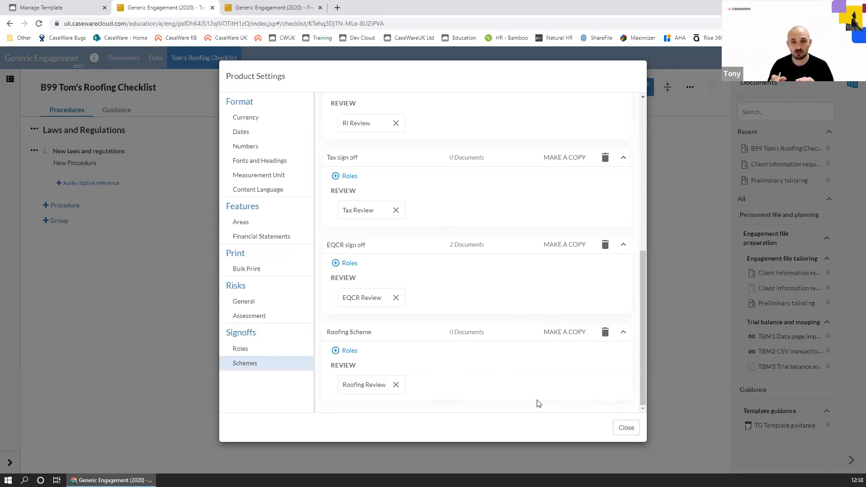
{"action": "left_click", "coordinate": [623, 428]}
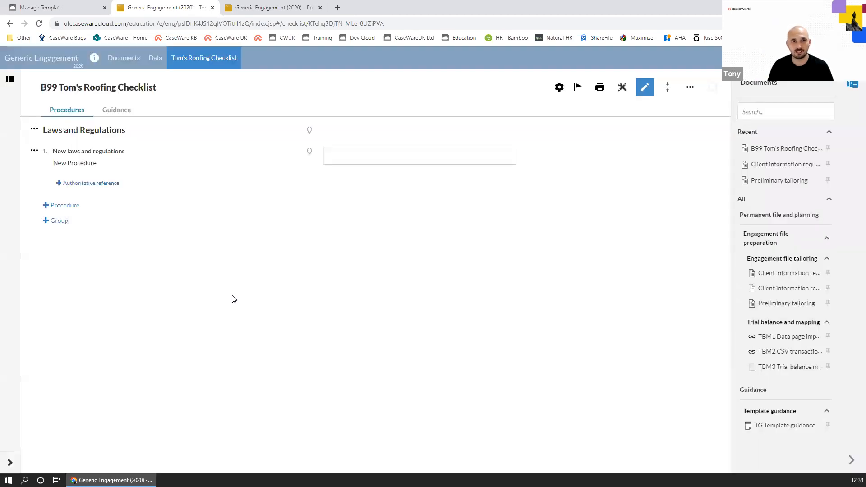
Leave the checklist's edit mode and apply the Roofing Scheme sign-off in the B99 document's properties
{"action": "left_click", "coordinate": [645, 87]}
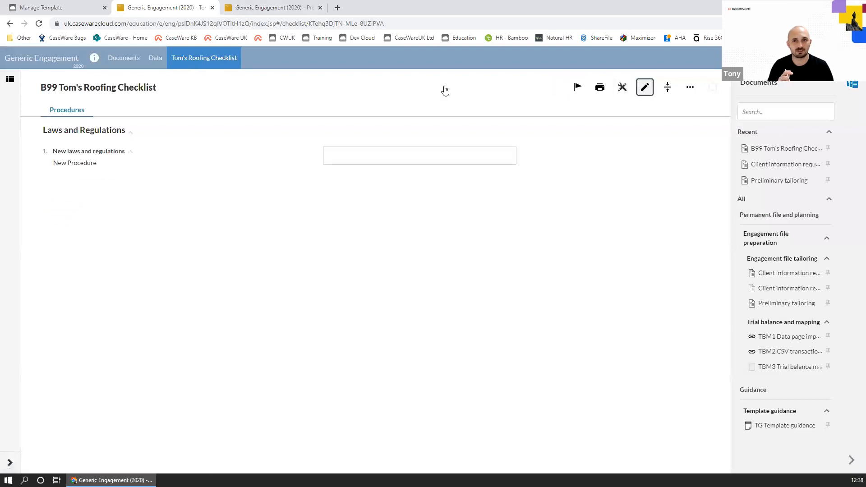
{"action": "left_click", "coordinate": [131, 59]}
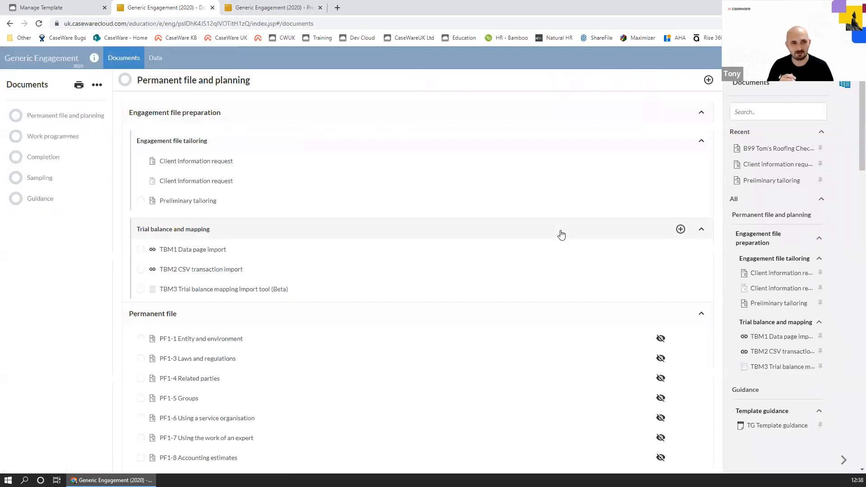
{"action": "scroll", "coordinate": [130, 329], "scroll_direction": "down", "scroll_amount": 9}
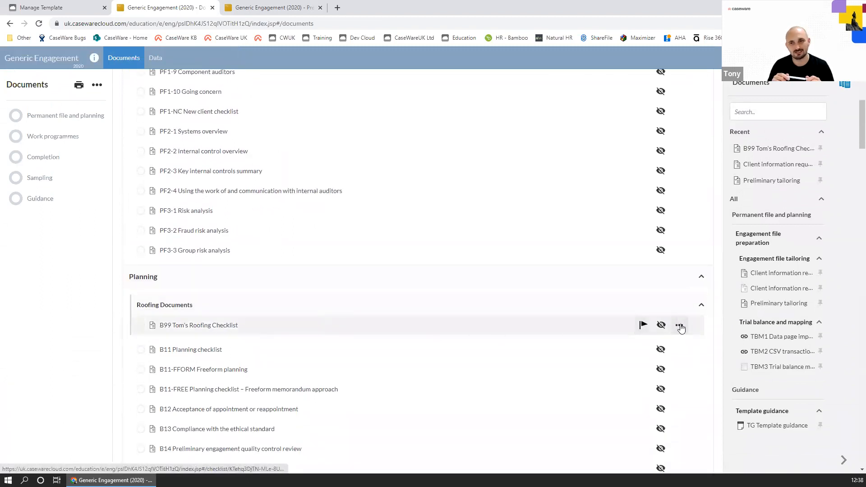
{"action": "left_click", "coordinate": [680, 325]}
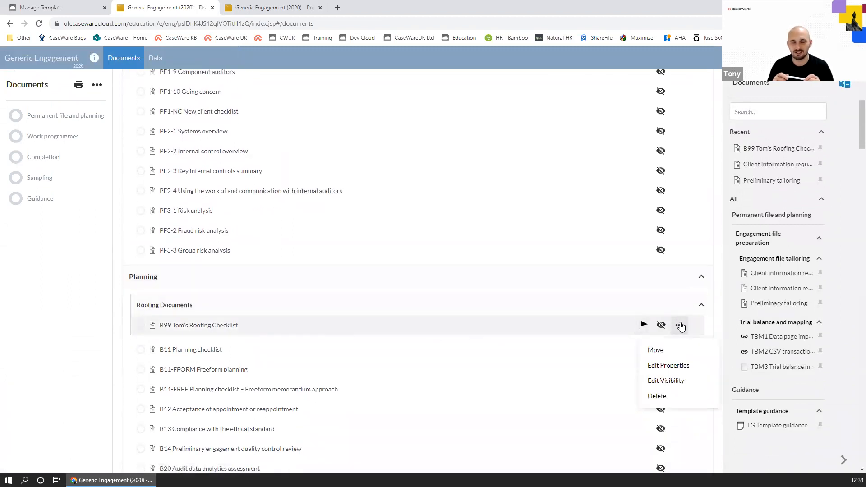
{"action": "left_click", "coordinate": [688, 366]}
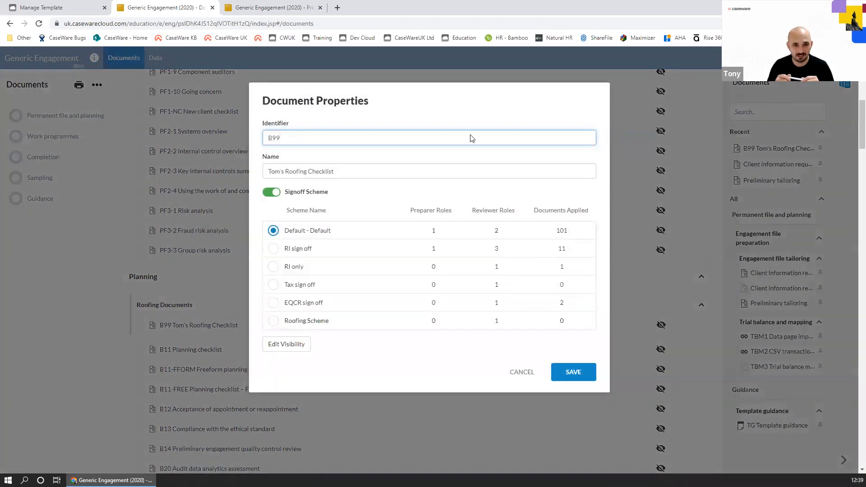
{"action": "left_click", "coordinate": [272, 325]}
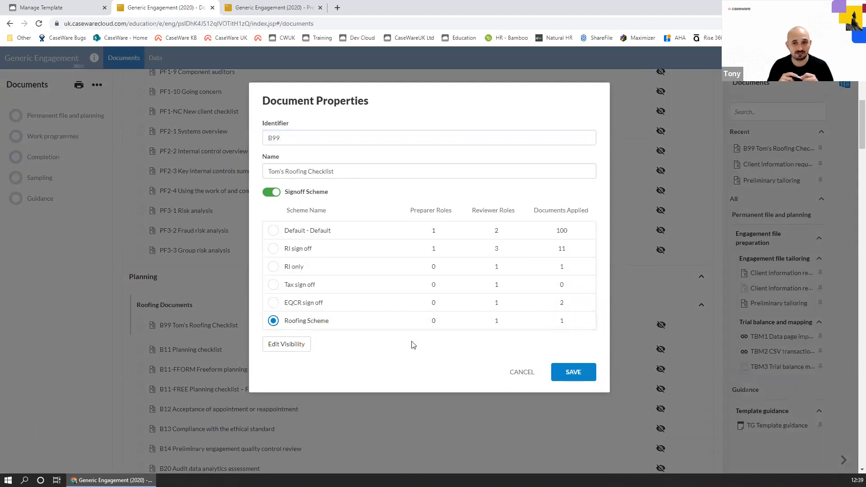
{"action": "left_click", "coordinate": [575, 372]}
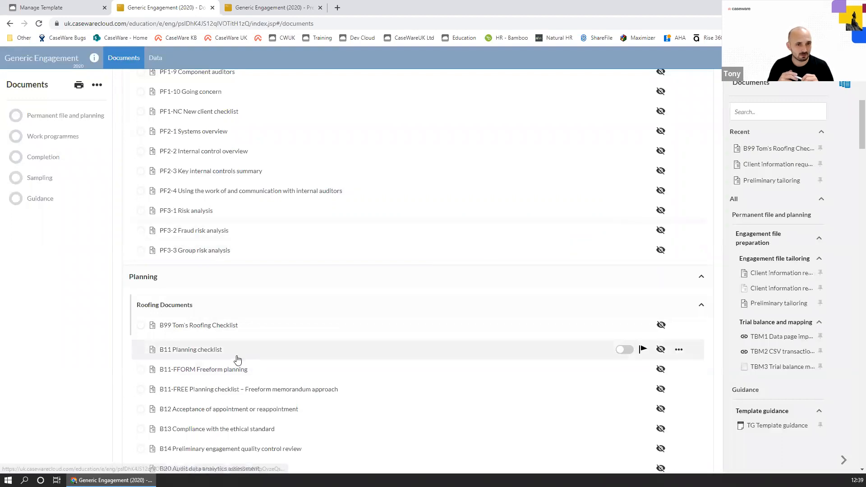
Open the B99 checklist and check which sign-off roles it offers
{"action": "left_click", "coordinate": [228, 329]}
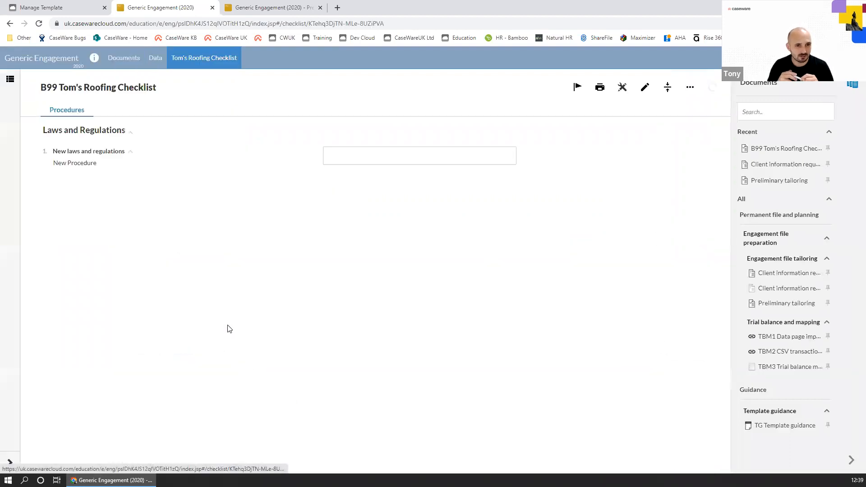
{"action": "left_click", "coordinate": [714, 90]}
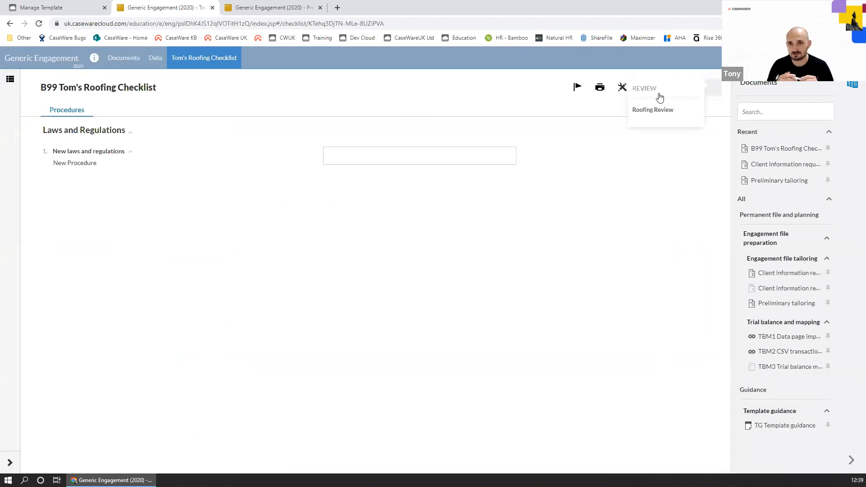
{"action": "left_click", "coordinate": [593, 202]}
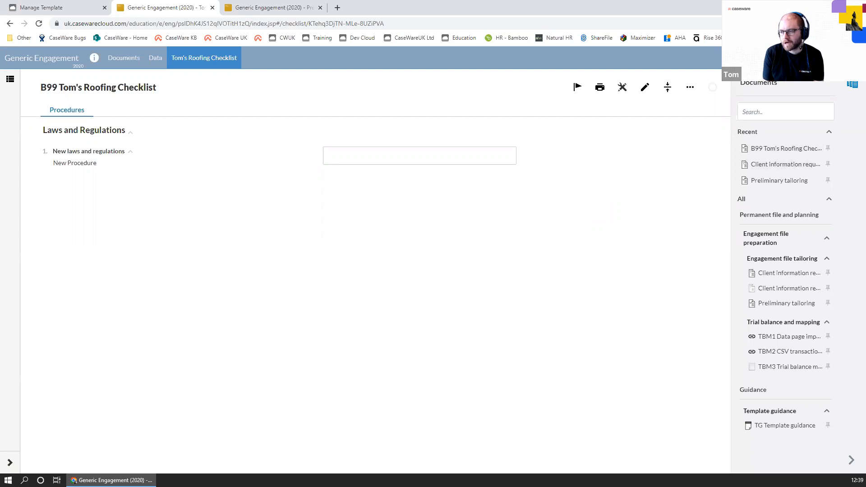
Bring up the Cloud Customisations Log in Excel and review its Preliminary Tailoring and Client Information Request entries
{"action": "mouse_move", "coordinate": [865, 20]}
{"action": "left_mouse_down"}
{"action": "mouse_move", "coordinate": [383, 21]}
{"action": "mouse_move", "coordinate": [207, 41]}
{"action": "left_mouse_up"}
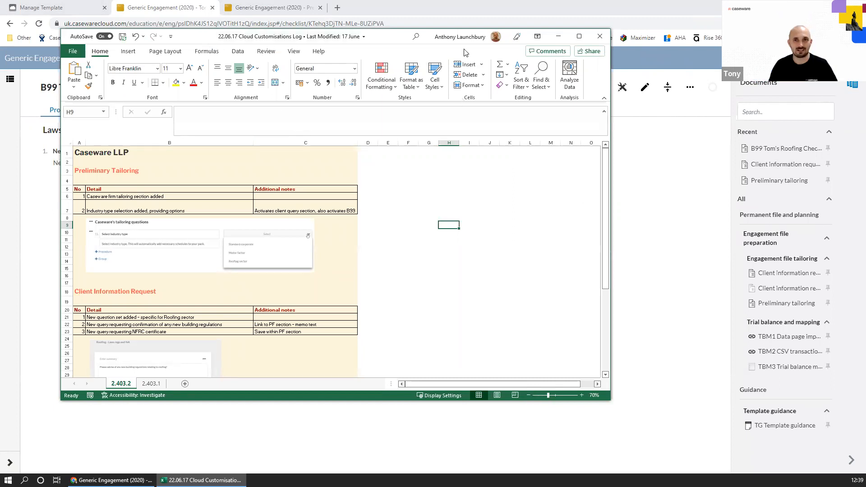
{"action": "left_click_drag", "start_coordinate": [386, 35], "coordinate": [393, 19]}
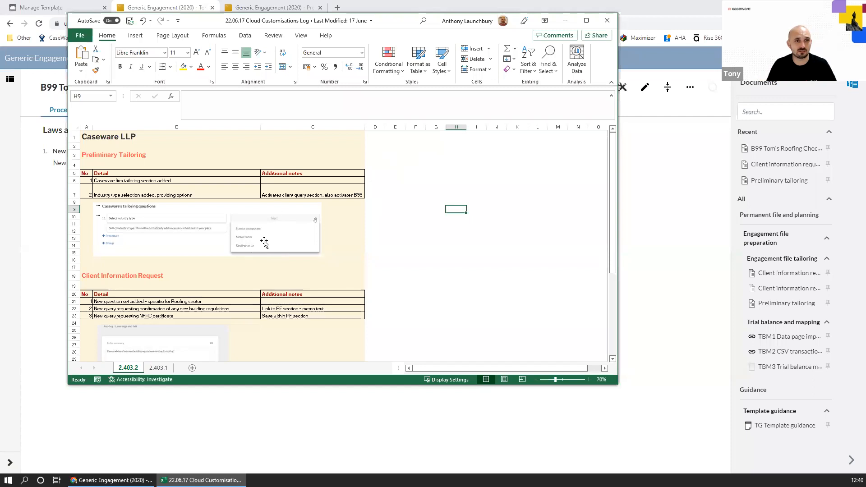
{"action": "left_click", "coordinate": [121, 156]}
{"action": "scroll", "coordinate": [122, 285], "scroll_direction": "down", "scroll_amount": 1}
{"action": "scroll", "coordinate": [121, 261], "scroll_direction": "down", "scroll_amount": 4}
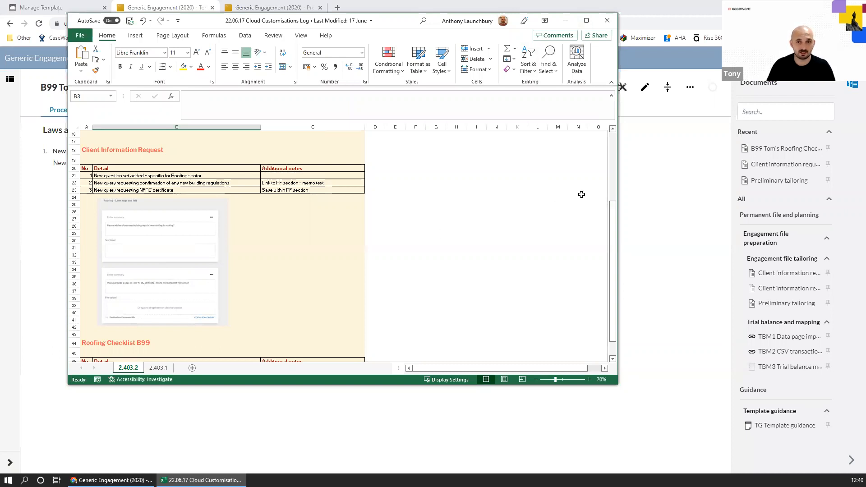
{"action": "left_click", "coordinate": [631, 180]}
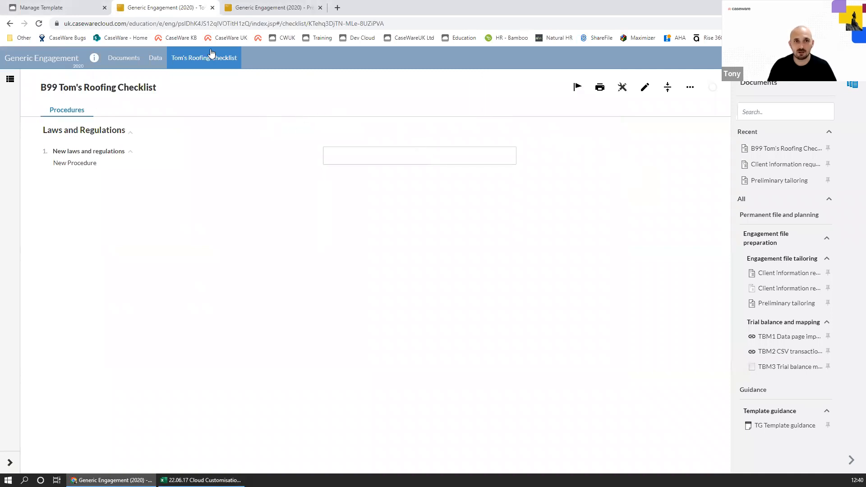
Close the open Generic Engagement pages and publish the UK Company Audit (Mercia) template from Manage Template
{"action": "left_click", "coordinate": [128, 61]}
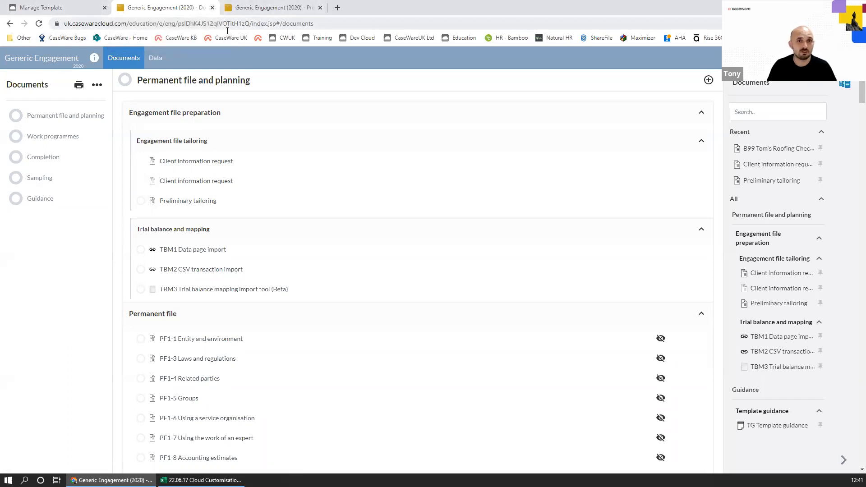
{"action": "left_click", "coordinate": [320, 8]}
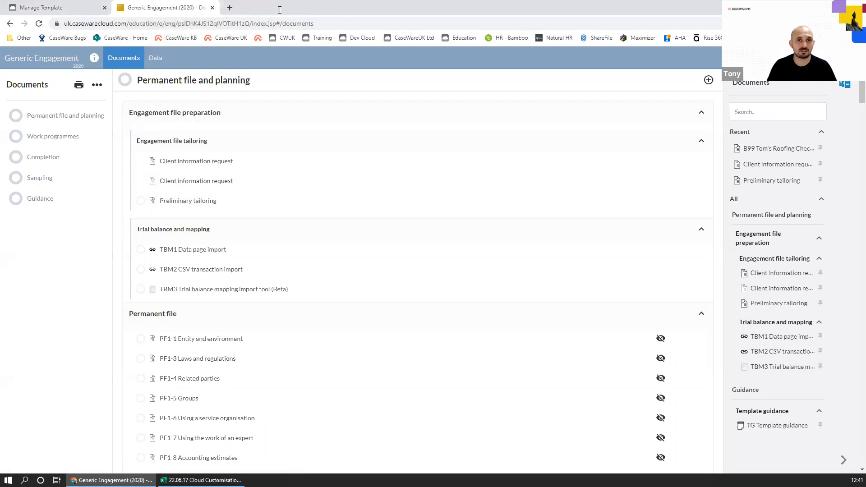
{"action": "left_click", "coordinate": [212, 7]}
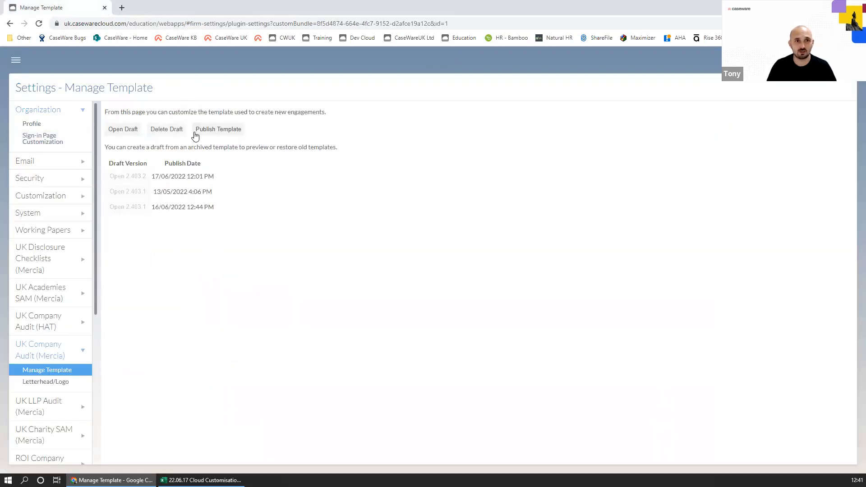
{"action": "left_click", "coordinate": [222, 134]}
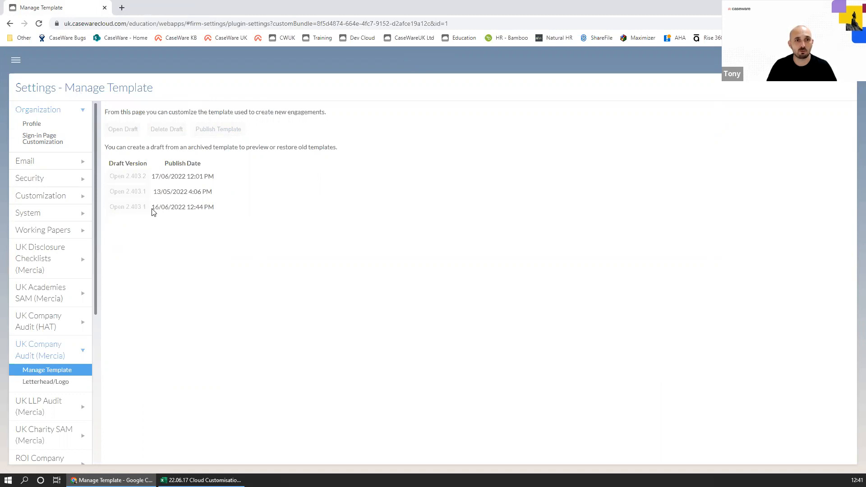
{"action": "left_click_drag", "start_coordinate": [217, 199], "coordinate": [154, 192]}
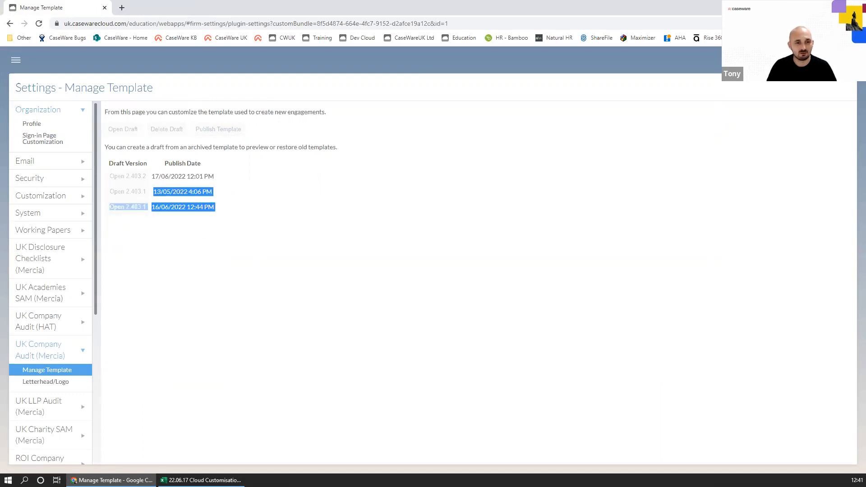
Compare the 2.403.2 and 2.403.1 sheets of the Cloud Customisations Log in Excel with the current template version on the Manage Template page
{"action": "left_click", "coordinate": [201, 480]}
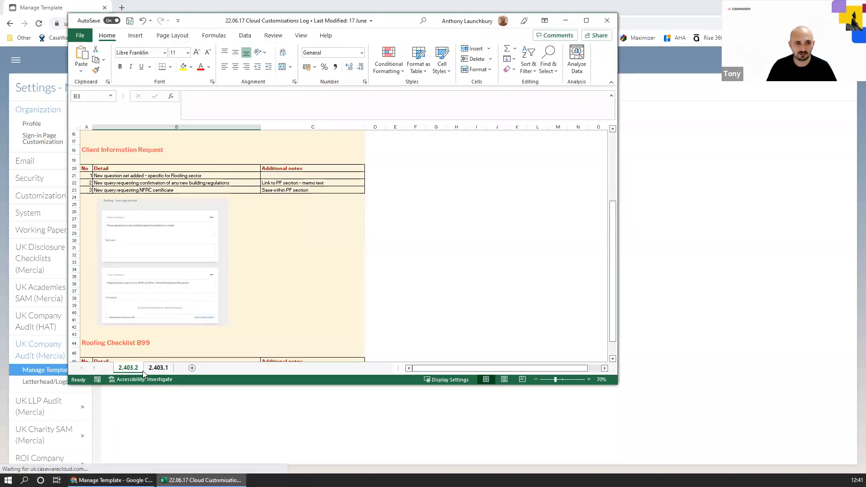
{"action": "double_click", "coordinate": [129, 369]}
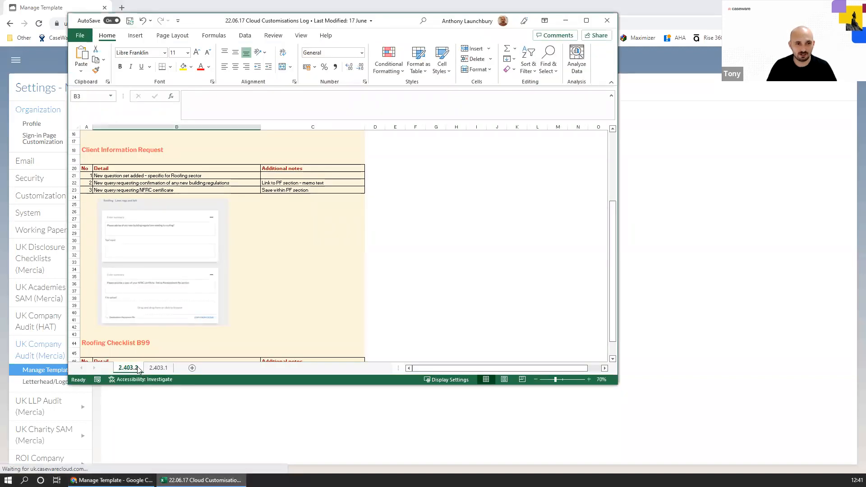
{"action": "key", "text": "Escape"}
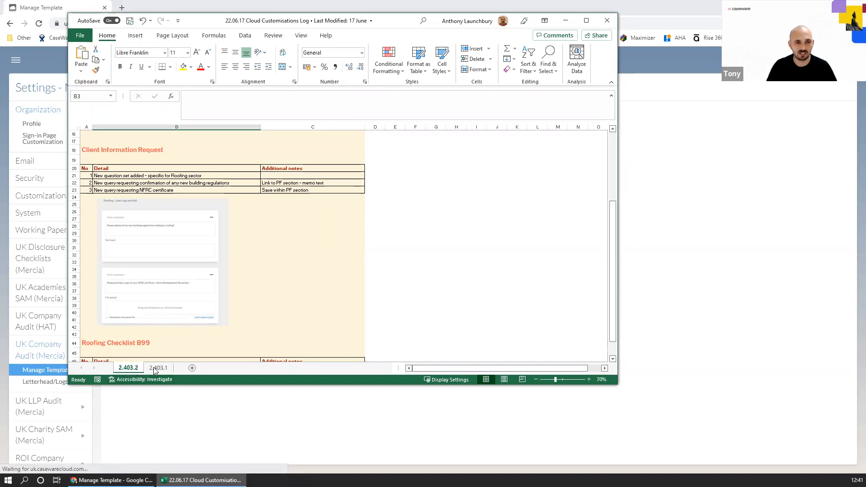
{"action": "left_click", "coordinate": [151, 370]}
{"action": "left_click", "coordinate": [128, 368]}
{"action": "left_click", "coordinate": [160, 369]}
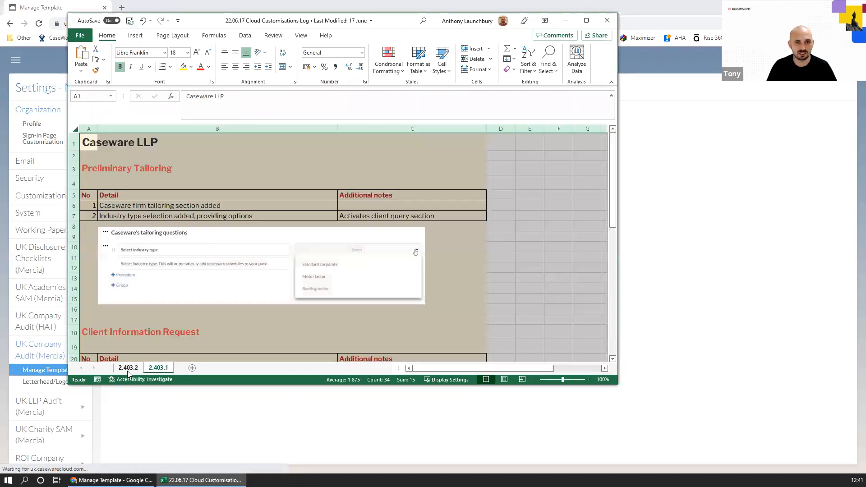
{"action": "left_click", "coordinate": [130, 368]}
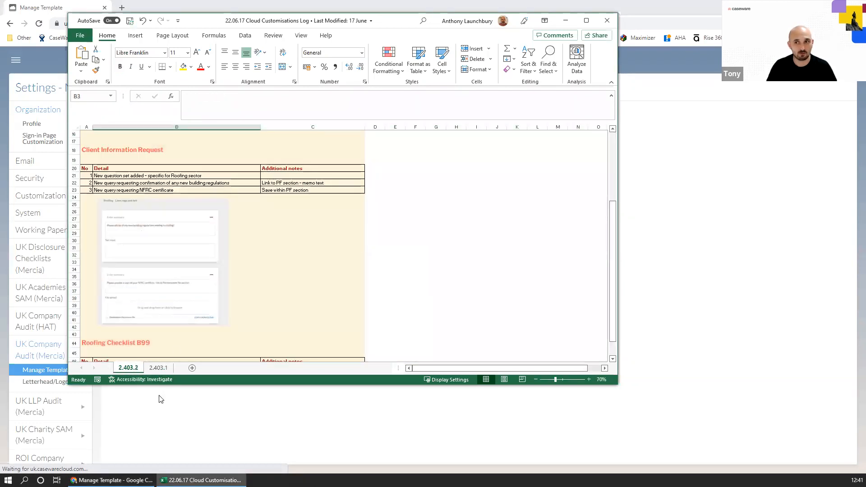
{"action": "left_click", "coordinate": [159, 403]}
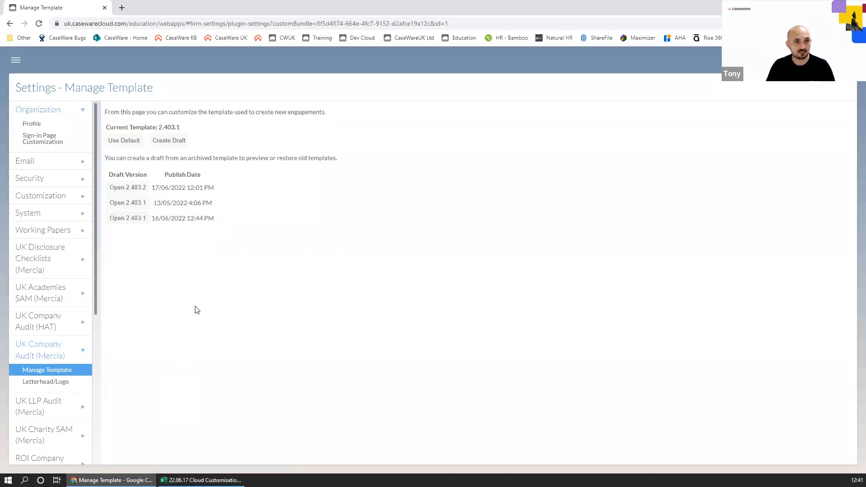
{"action": "left_click_drag", "start_coordinate": [122, 127], "coordinate": [180, 131]}
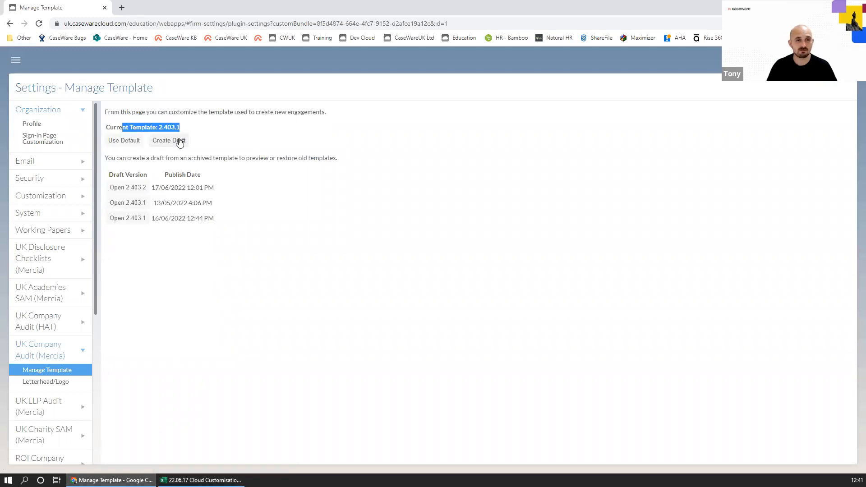
Create a UK Company Audit (Mercia) engagement named TJ Roofing Excellence Limited for ABC Motor Company (AL) Limited, assign its preparer and save it
{"action": "left_click", "coordinate": [17, 70]}
{"action": "scroll", "coordinate": [97, 199], "scroll_direction": "up", "scroll_amount": 4}
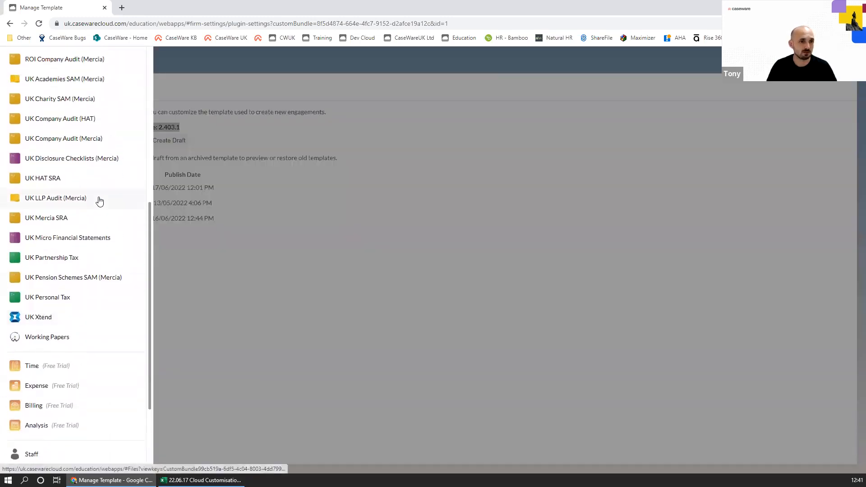
{"action": "scroll", "coordinate": [102, 198], "scroll_direction": "up", "scroll_amount": 2}
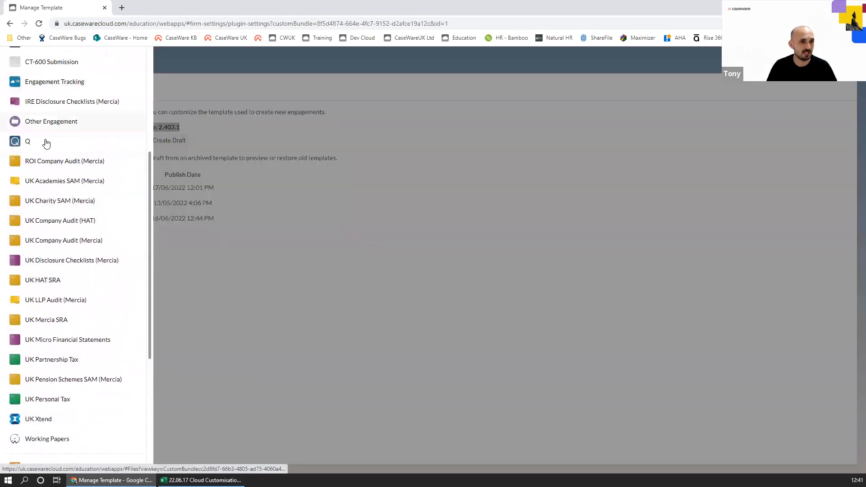
{"action": "left_click", "coordinate": [68, 246]}
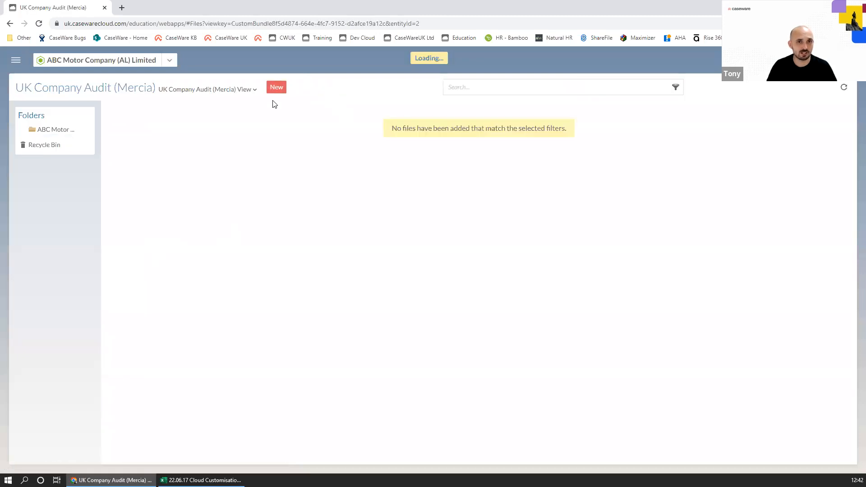
{"action": "left_click", "coordinate": [276, 87]}
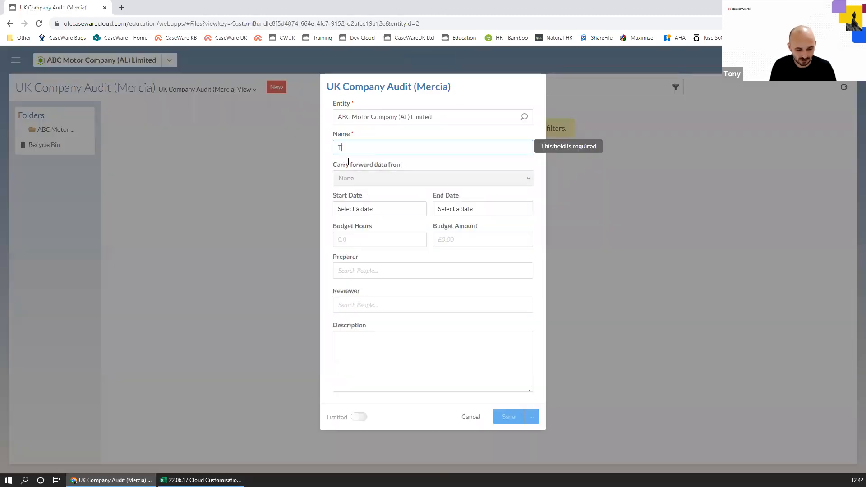
{"action": "type", "text": "TJ Roofing Excellence Limited"}
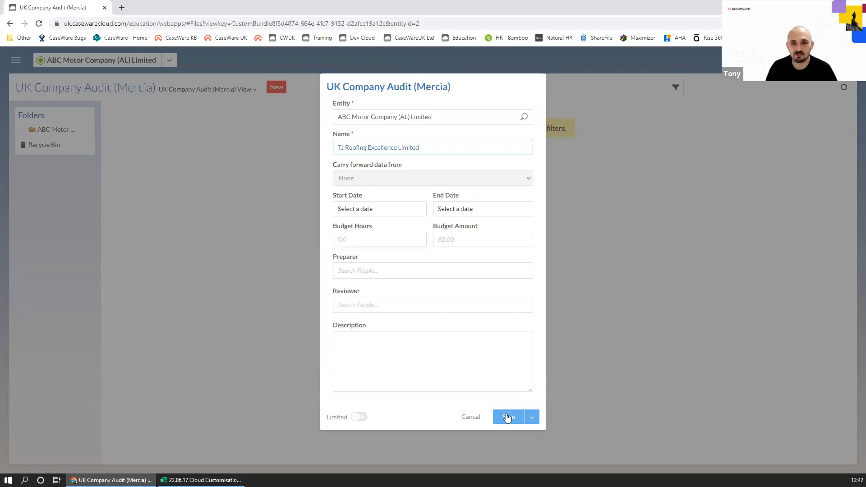
{"action": "left_click", "coordinate": [414, 270]}
{"action": "type", "text": "Antho"}
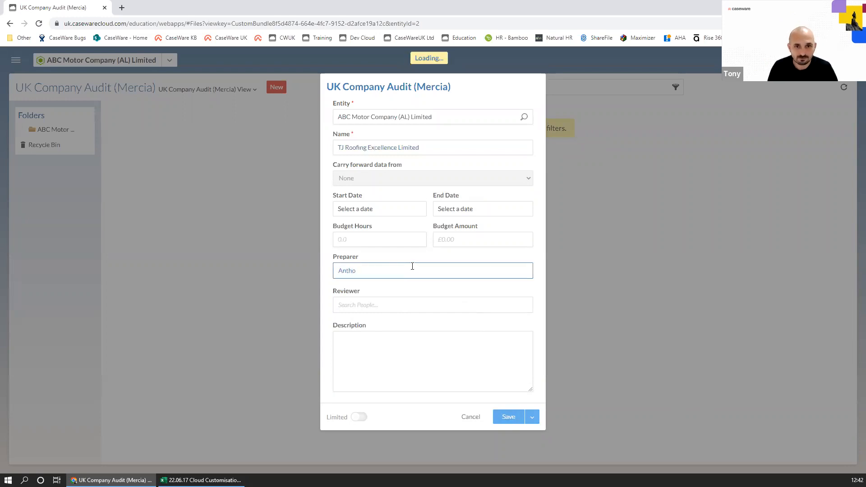
{"action": "left_click", "coordinate": [380, 287]}
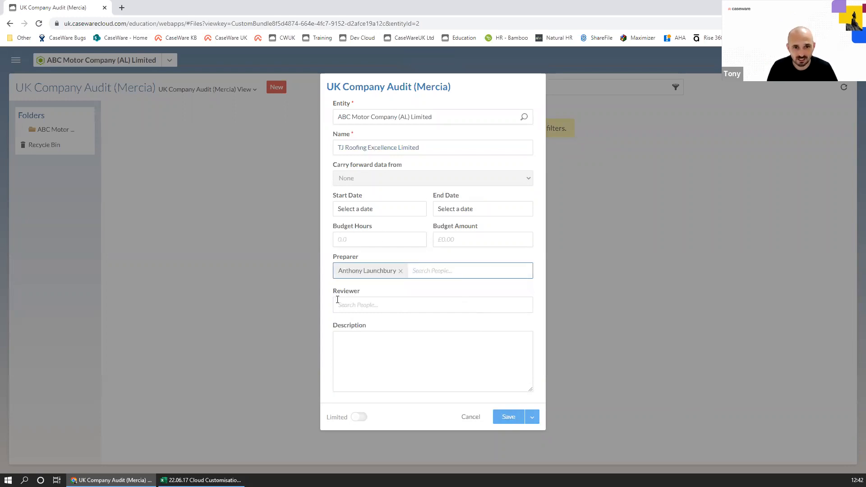
{"action": "left_click", "coordinate": [511, 419]}
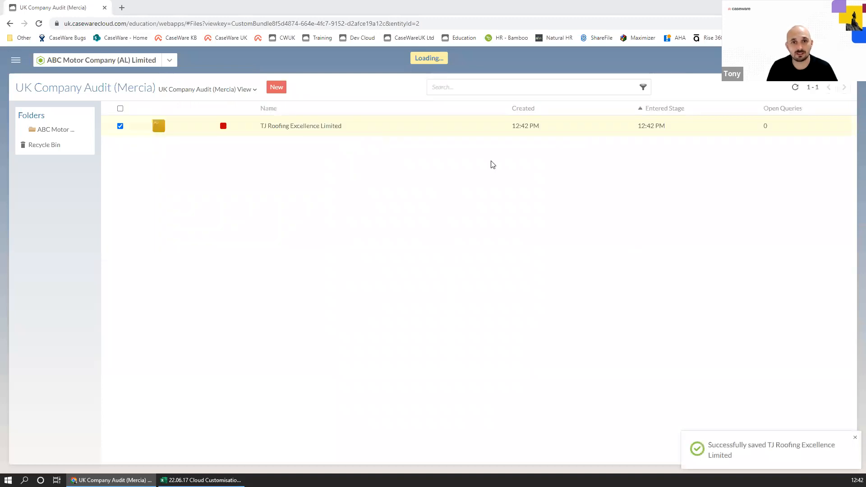
Open the new engagement's Preliminary tailoring and answer the Audit questions, with Full as the planning approach and No for all others
{"action": "left_click", "coordinate": [214, 128]}
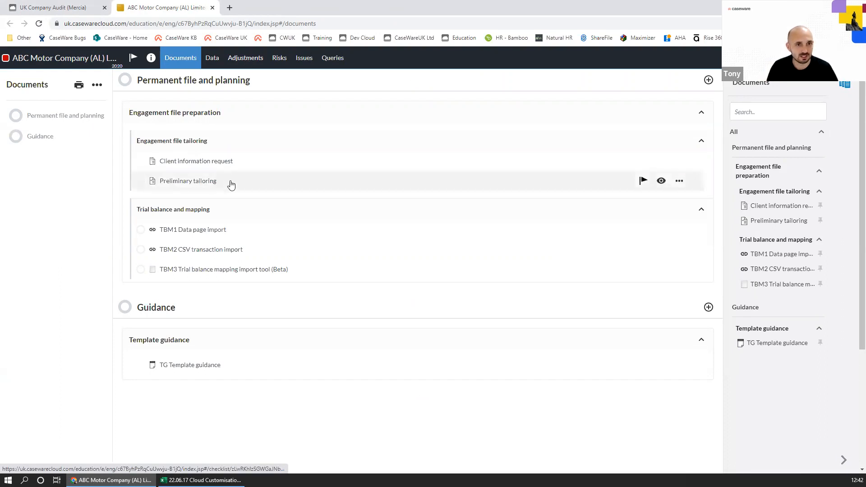
{"action": "left_click", "coordinate": [194, 183]}
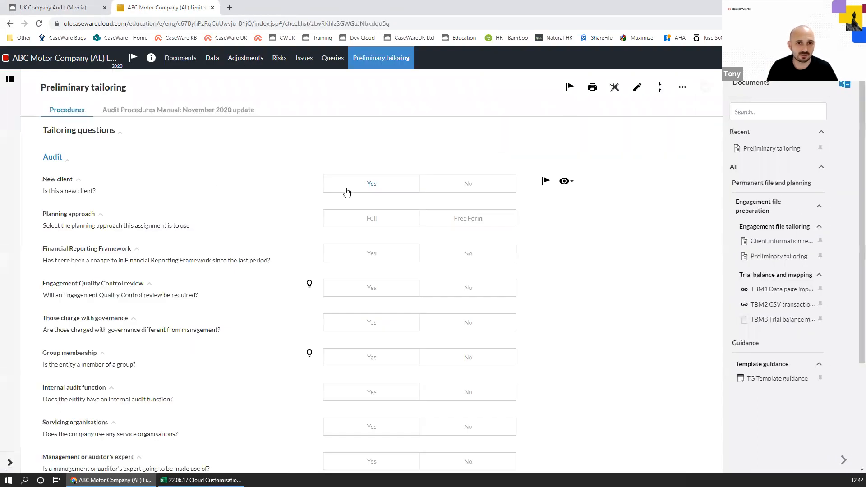
{"action": "left_click", "coordinate": [394, 221]}
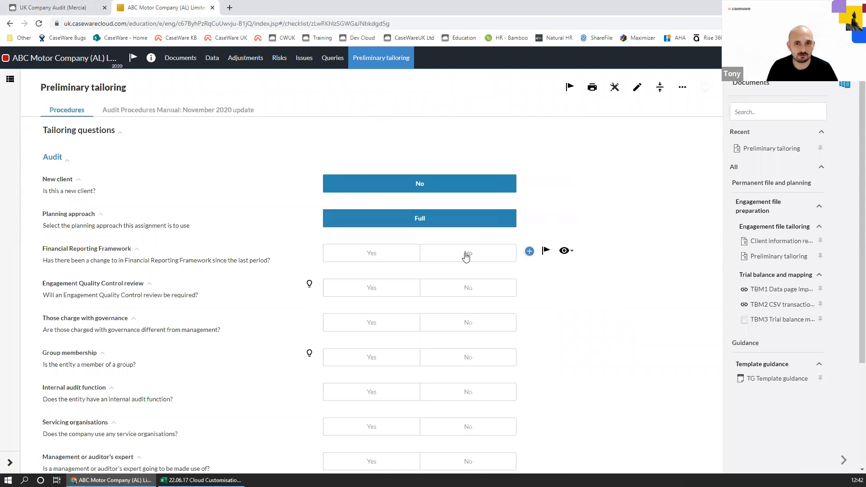
{"action": "left_click", "coordinate": [463, 253]}
{"action": "left_click", "coordinate": [451, 284]}
{"action": "left_click", "coordinate": [465, 355]}
{"action": "left_click", "coordinate": [489, 394]}
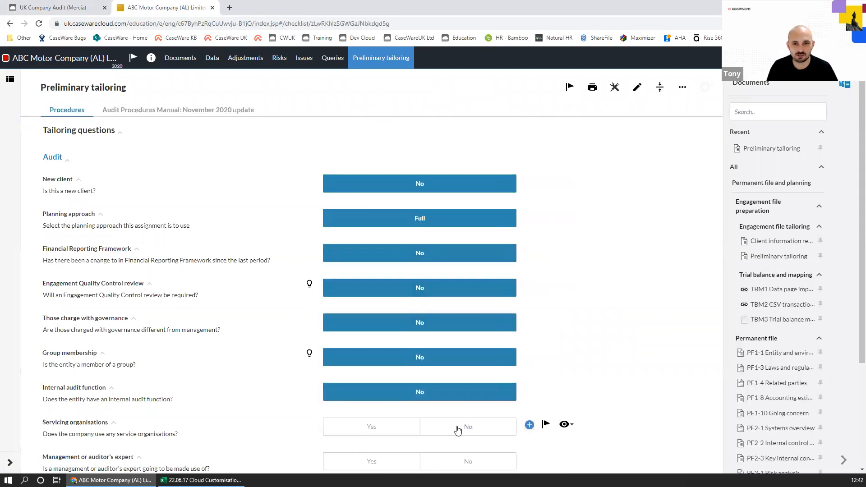
{"action": "scroll", "coordinate": [460, 429], "scroll_direction": "down", "scroll_amount": 3}
{"action": "left_click", "coordinate": [449, 293]}
{"action": "left_click", "coordinate": [447, 333]}
{"action": "left_click", "coordinate": [457, 363]}
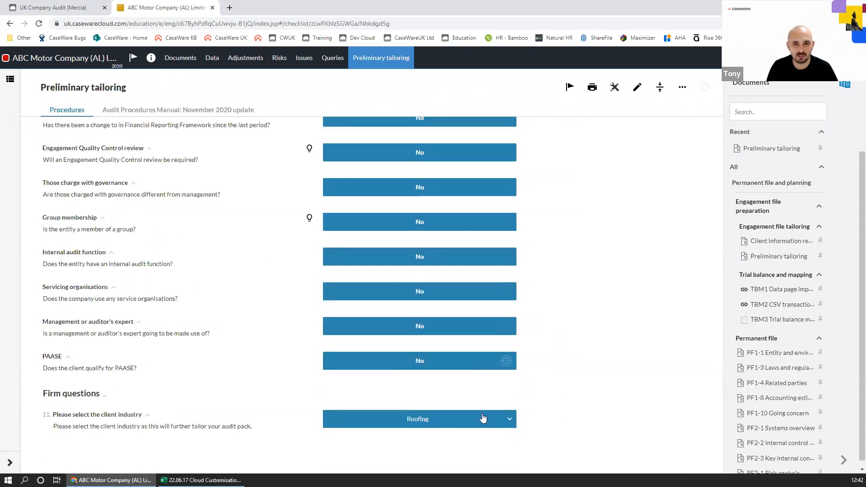
Select Roofing as the client industry and sign off the Preliminary tailoring as Prepared By
{"action": "left_click", "coordinate": [437, 425]}
{"action": "scroll", "coordinate": [439, 423], "scroll_direction": "down", "scroll_amount": 1}
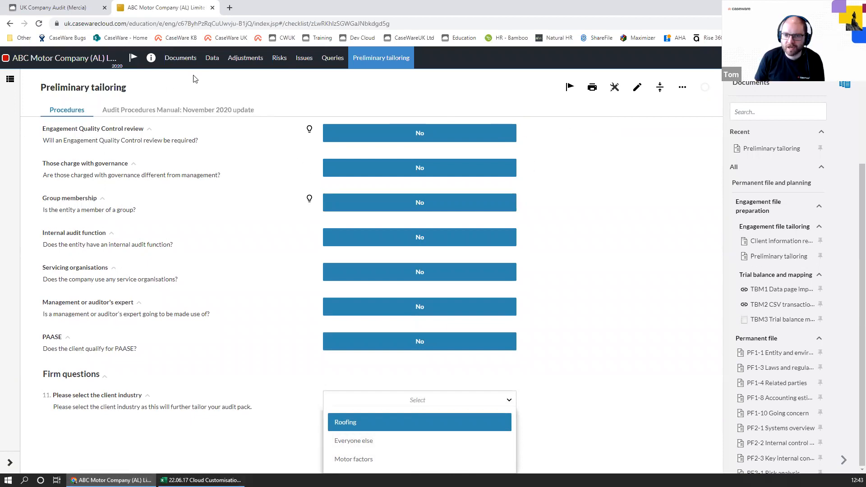
{"action": "left_click", "coordinate": [62, 437]}
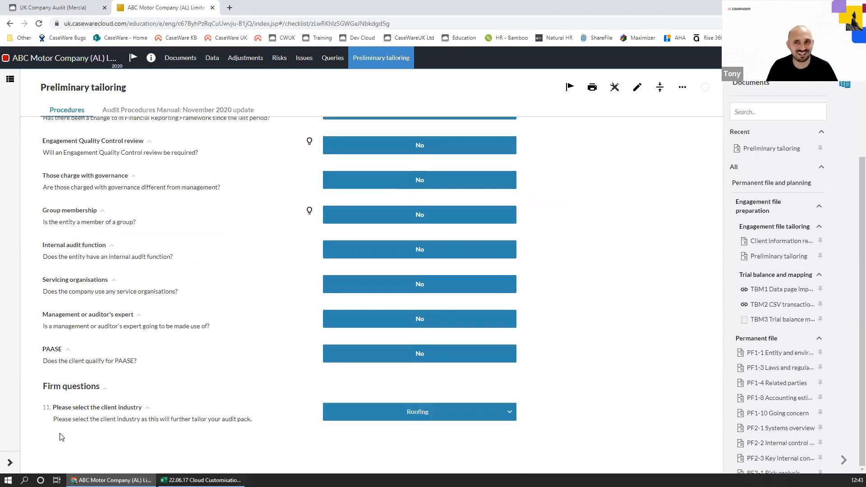
{"action": "left_click", "coordinate": [706, 88]}
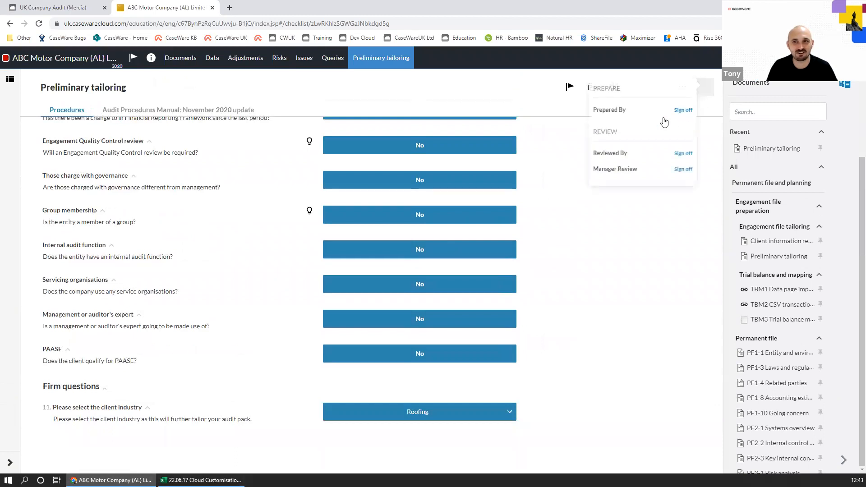
{"action": "left_click", "coordinate": [683, 110]}
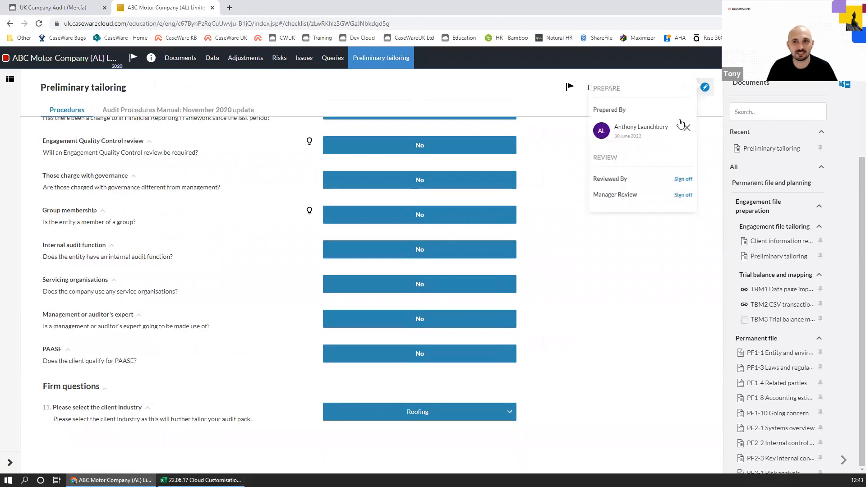
Check the engagement's Documents list for the B99 roofing checklist in the Planning section
{"action": "left_click", "coordinate": [182, 60]}
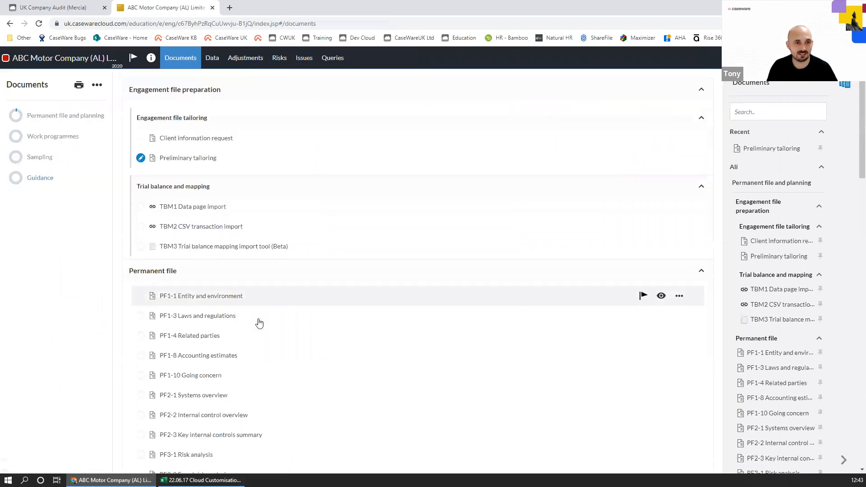
{"action": "scroll", "coordinate": [259, 323], "scroll_direction": "down", "scroll_amount": 8}
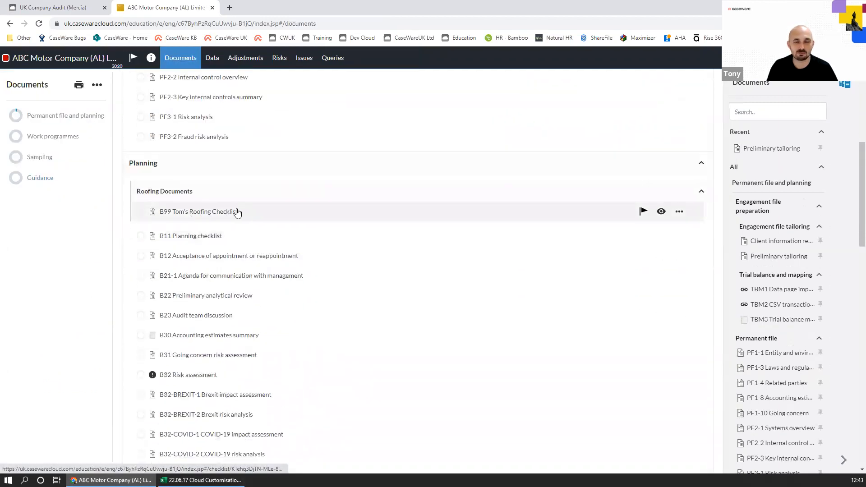
{"action": "scroll", "coordinate": [235, 208], "scroll_direction": "up", "scroll_amount": 8}
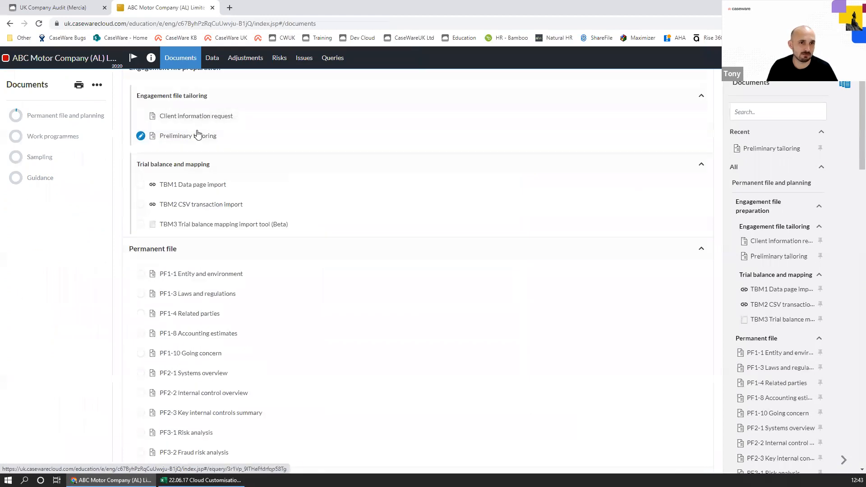
Open the Documents list in a second browser tab and change the Preliminary tailoring's client industry to Everyone else
{"action": "left_click", "coordinate": [196, 134]}
{"action": "right_click", "coordinate": [167, 56]}
{"action": "left_click", "coordinate": [194, 63]}
{"action": "scroll", "coordinate": [424, 406], "scroll_direction": "down", "scroll_amount": 3}
{"action": "left_click", "coordinate": [422, 412]}
{"action": "left_click", "coordinate": [402, 457]}
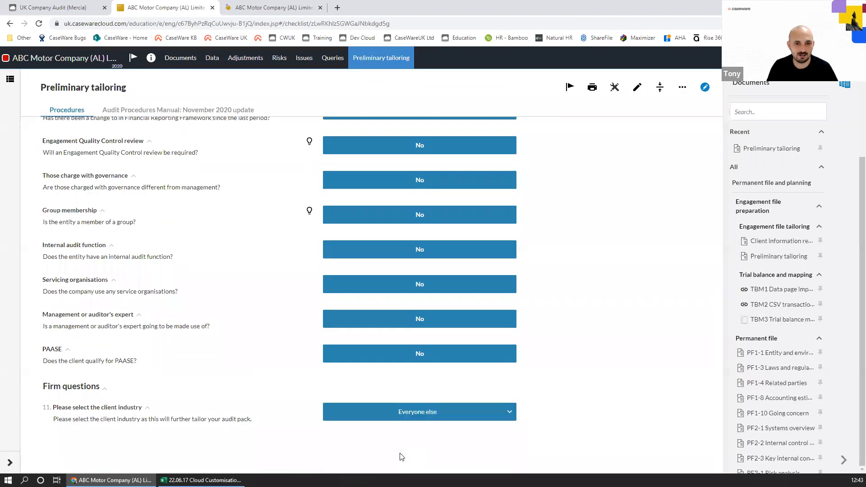
Check the Planning section of the Documents list for roofing documents with the changed client industry
{"action": "left_click", "coordinate": [278, 9]}
{"action": "scroll", "coordinate": [325, 222], "scroll_direction": "down", "scroll_amount": 5}
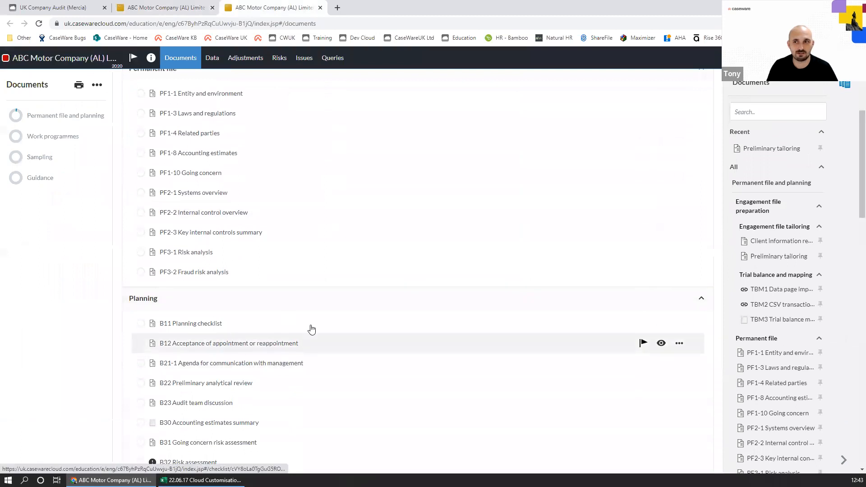
{"action": "scroll", "coordinate": [258, 339], "scroll_direction": "up", "scroll_amount": 5}
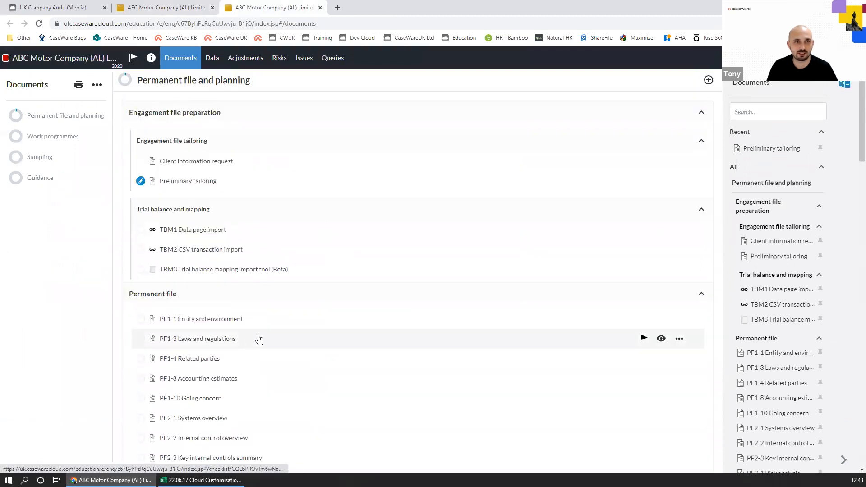
Open the Client information request and examine its question sets through to the end for any roofing queries
{"action": "left_click", "coordinate": [211, 162]}
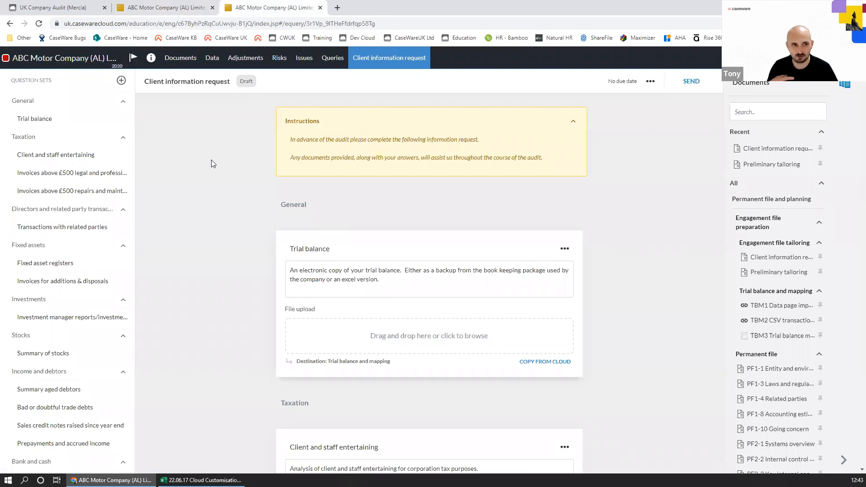
{"action": "scroll", "coordinate": [218, 226], "scroll_direction": "down", "scroll_amount": 15}
{"action": "scroll", "coordinate": [447, 268], "scroll_direction": "down", "scroll_amount": 7}
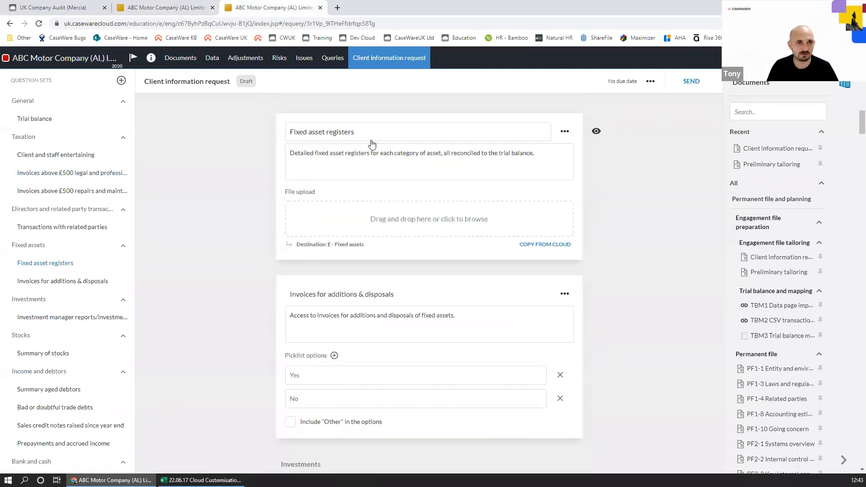
{"action": "scroll", "coordinate": [509, 320], "scroll_direction": "down", "scroll_amount": 20}
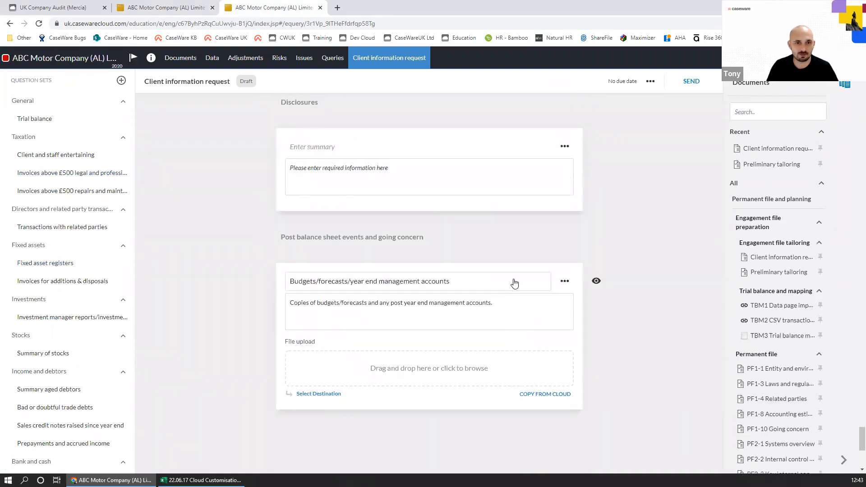
{"action": "scroll", "coordinate": [426, 305], "scroll_direction": "up", "scroll_amount": 2}
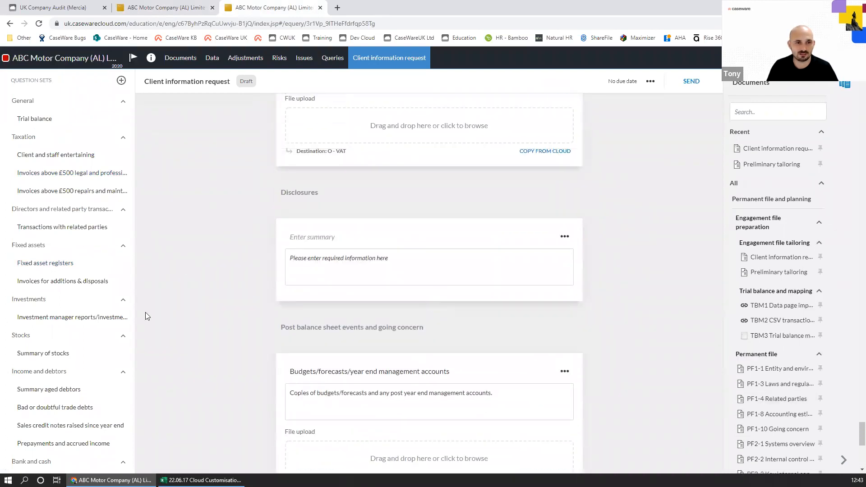
{"action": "scroll", "coordinate": [73, 406], "scroll_direction": "down", "scroll_amount": 15}
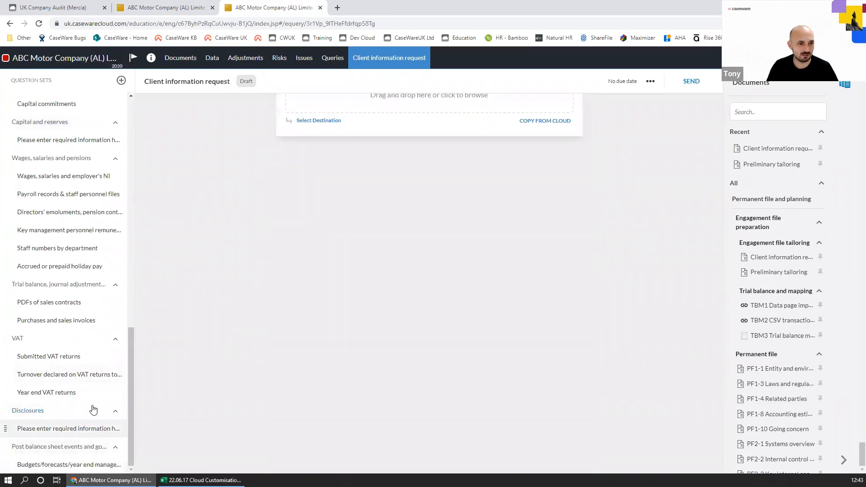
Set the client industry in the Preliminary tailoring's firm questions to Roofing
{"action": "left_click", "coordinate": [190, 13]}
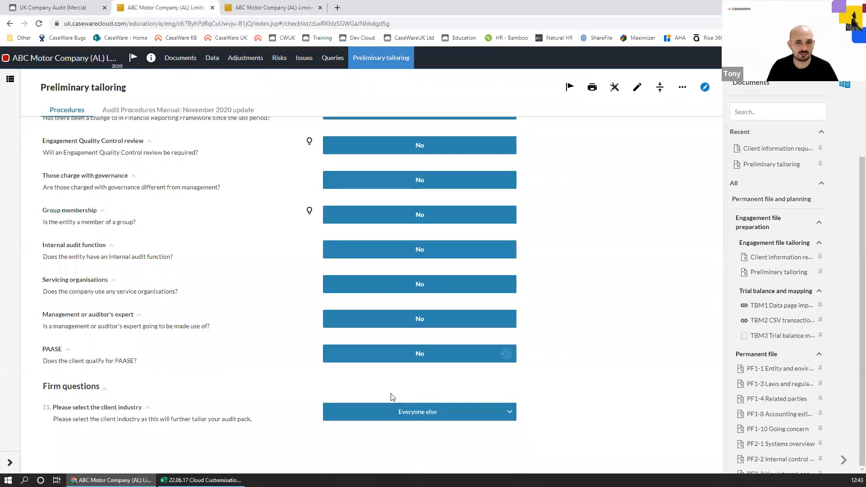
{"action": "left_click", "coordinate": [400, 413]}
{"action": "left_click", "coordinate": [402, 434]}
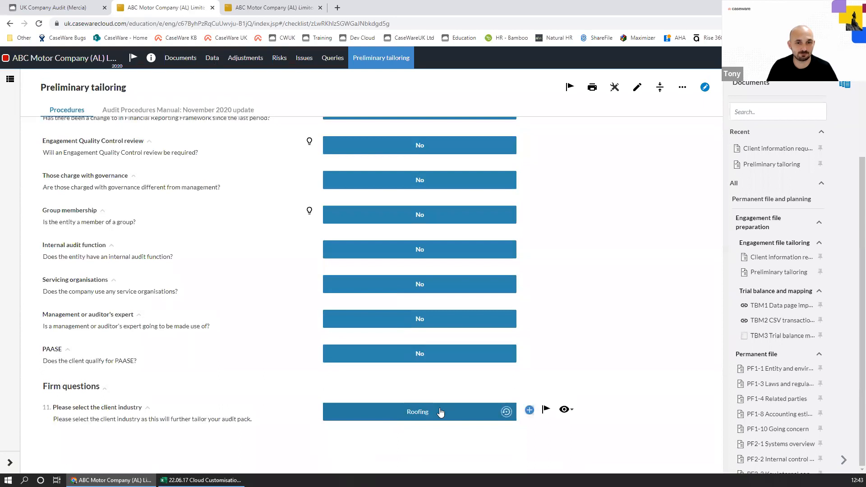
Check the end of the Client information request's question sets for roofing queries and go to the Roofing laws and regulation set
{"action": "left_click", "coordinate": [270, 8]}
{"action": "scroll", "coordinate": [86, 316], "scroll_direction": "down", "scroll_amount": 1}
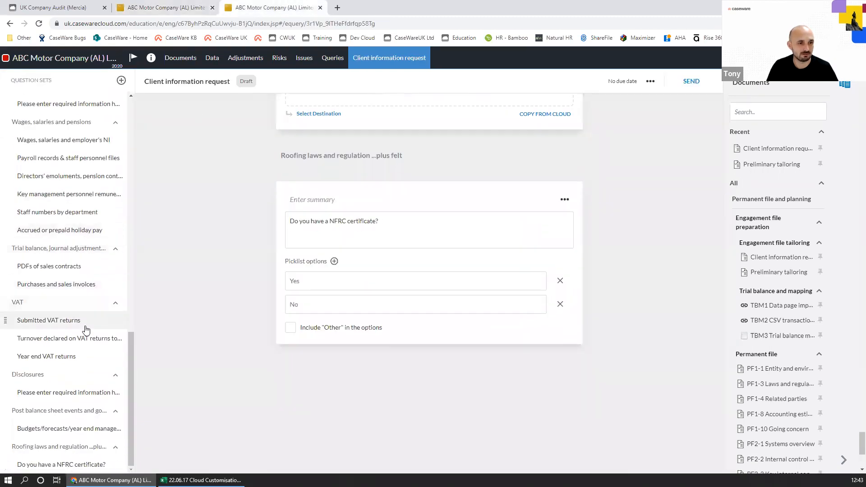
{"action": "scroll", "coordinate": [86, 331], "scroll_direction": "down", "scroll_amount": 5}
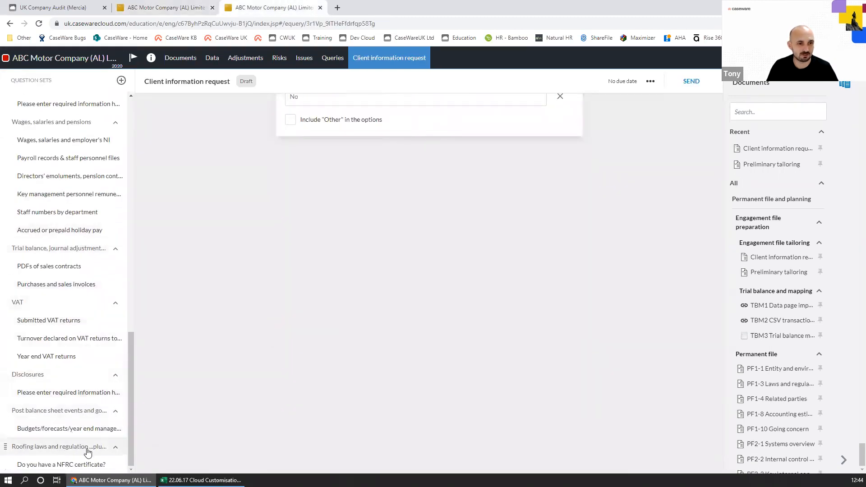
{"action": "left_click", "coordinate": [87, 448]}
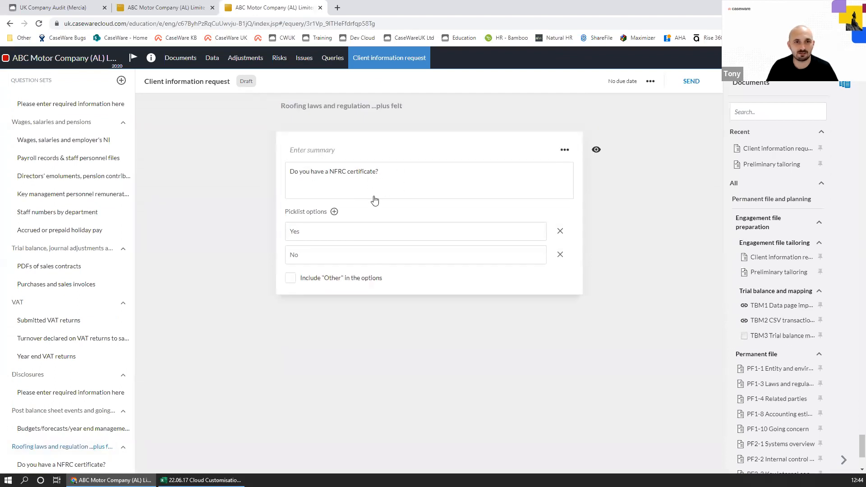
Remove the No option from the NFRC certificate question's picklist and add it back
{"action": "left_click", "coordinate": [343, 231]}
{"action": "left_click", "coordinate": [526, 346]}
{"action": "left_click", "coordinate": [561, 254]}
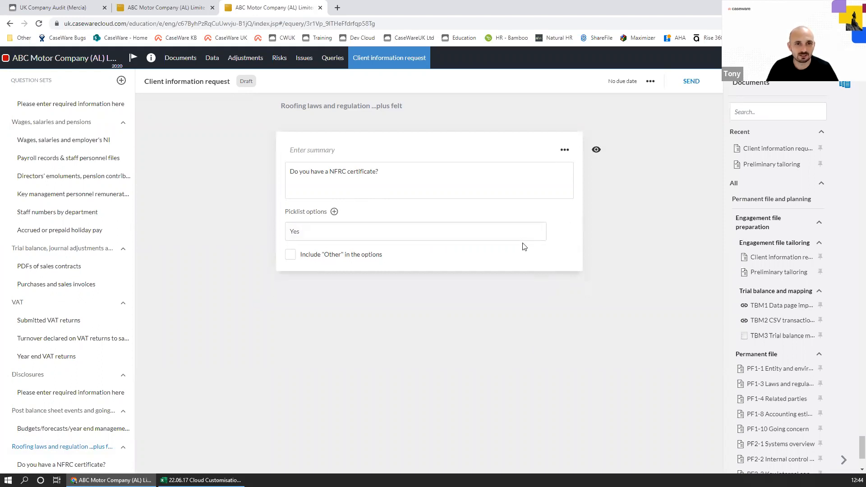
{"action": "left_click", "coordinate": [520, 231]}
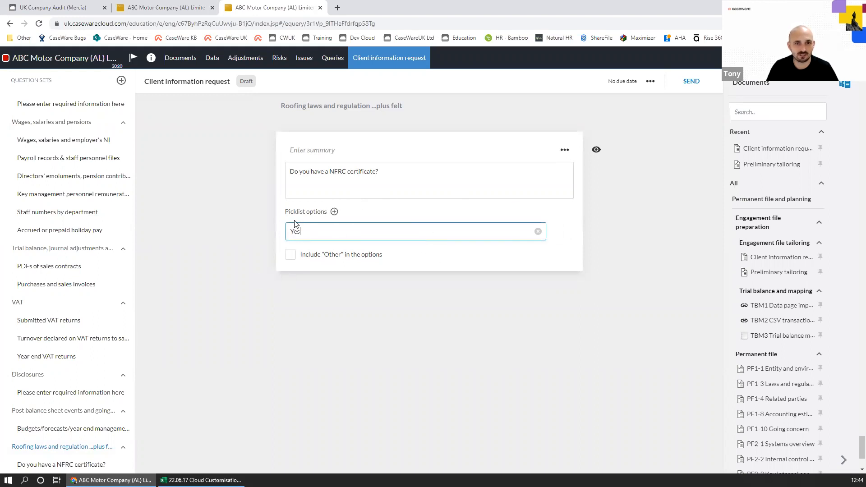
{"action": "left_click", "coordinate": [334, 212]}
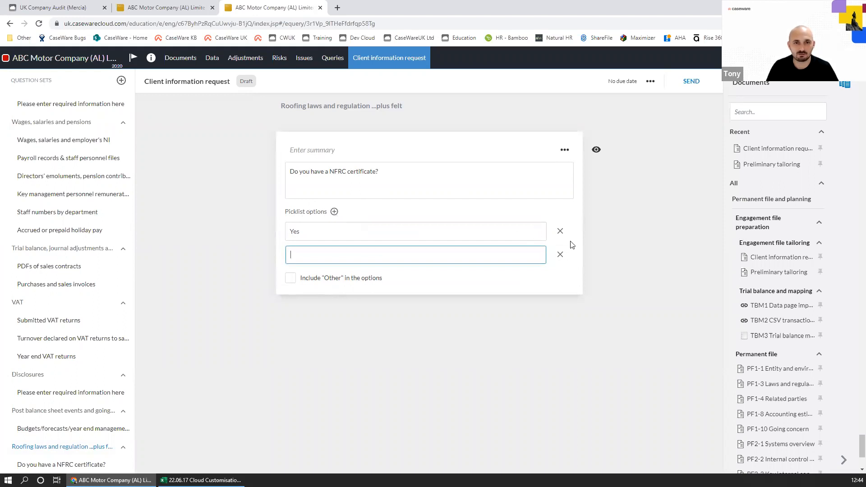
{"action": "type", "text": "No"}
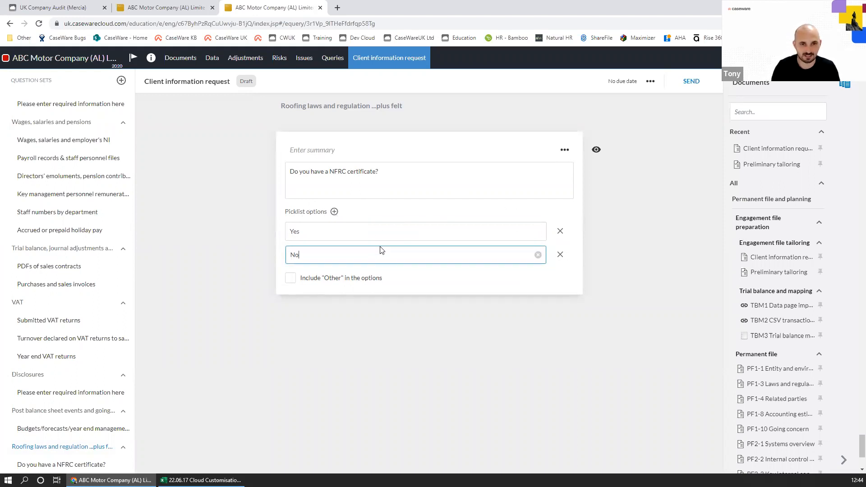
{"action": "left_click", "coordinate": [650, 225]}
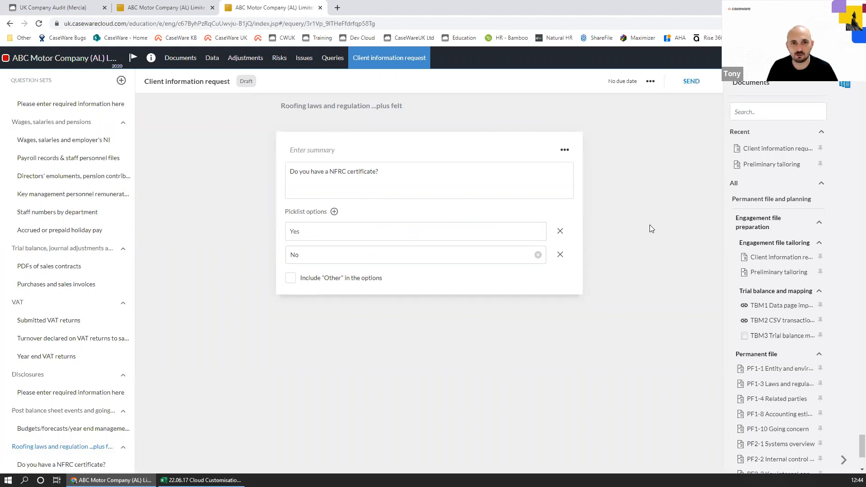
Send the Client information request to all contacts of ABC Motor Company (AL) Limited
{"action": "scroll", "coordinate": [508, 224], "scroll_direction": "up", "scroll_amount": 2}
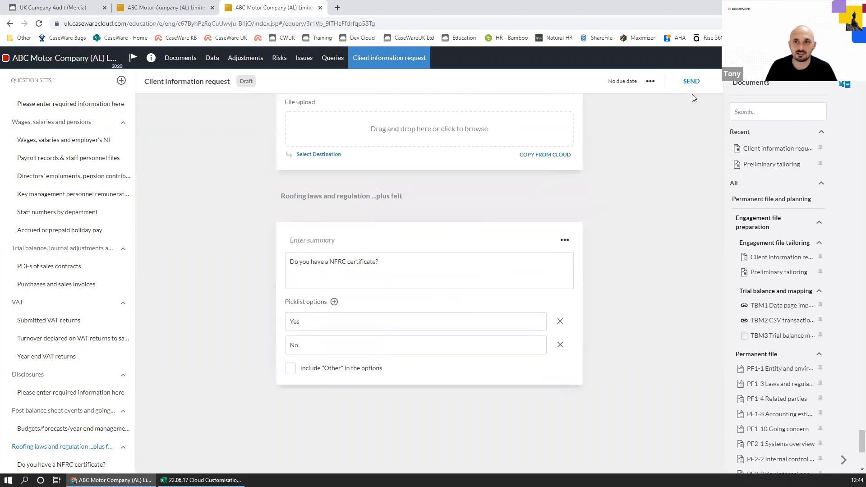
{"action": "left_click", "coordinate": [688, 76]}
{"action": "left_click", "coordinate": [308, 143]}
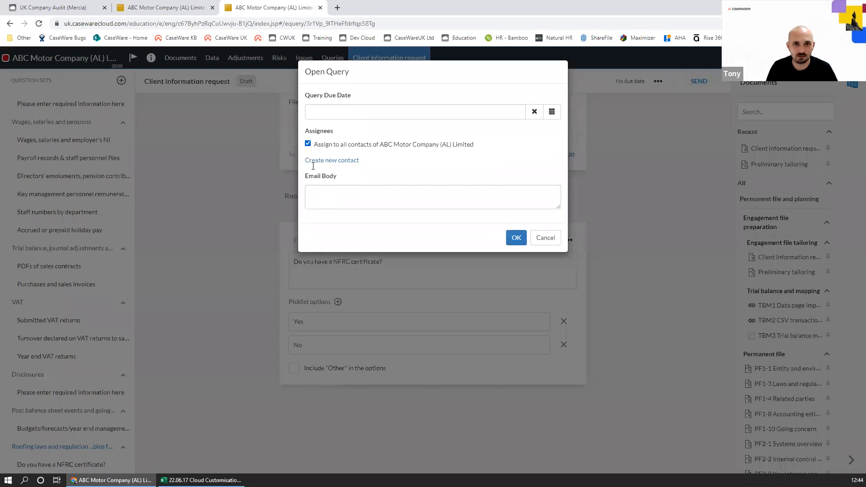
{"action": "left_click", "coordinate": [516, 238]}
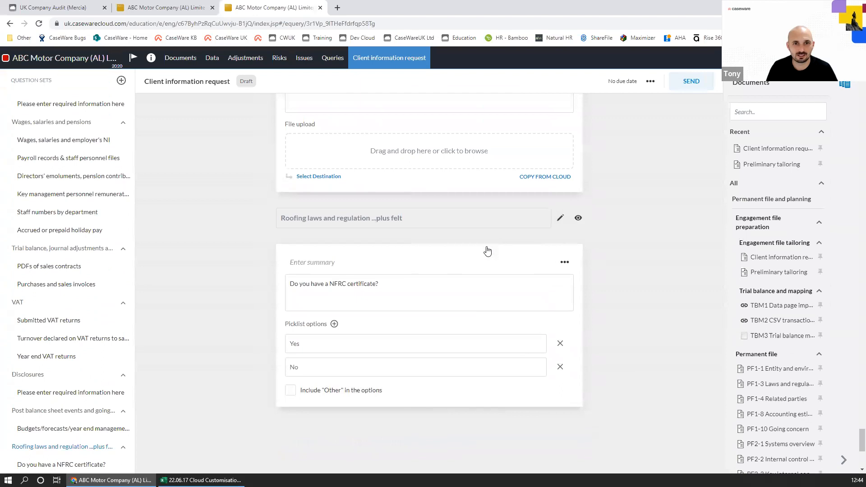
{"action": "left_click", "coordinate": [691, 94]}
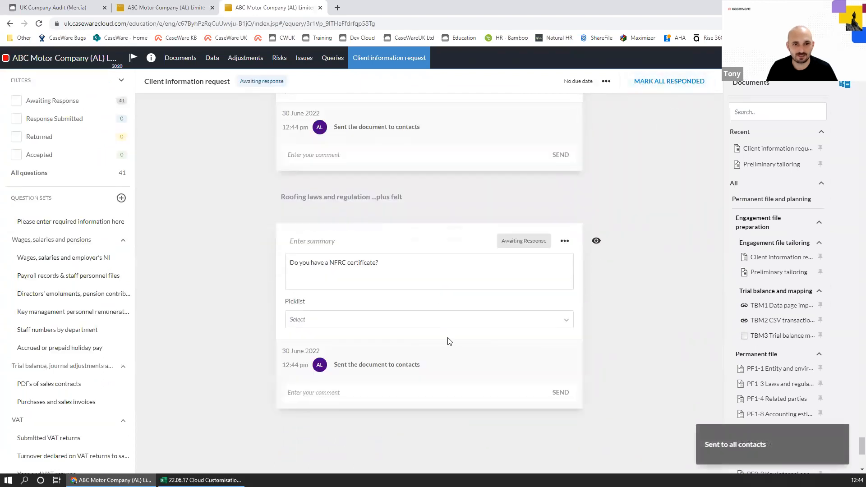
Answer Yes to the NFRC certificate question and review the follow-up request for a copy of the certificate
{"action": "left_click", "coordinate": [436, 324]}
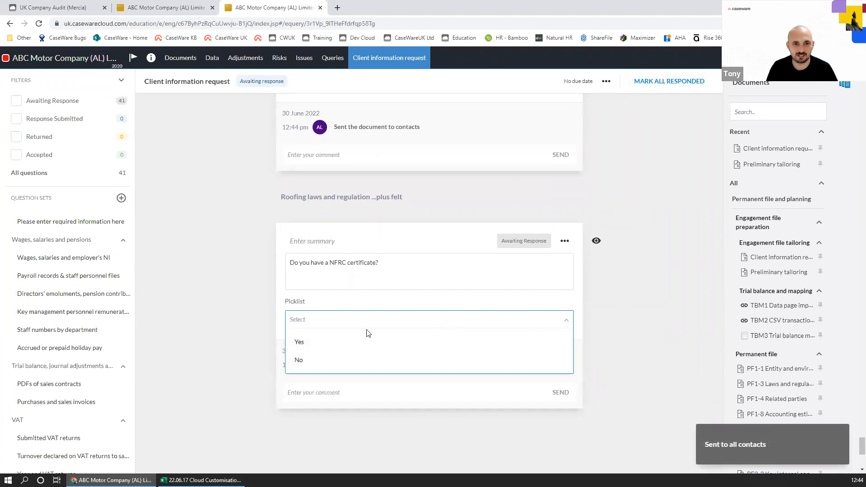
{"action": "left_click", "coordinate": [324, 348]}
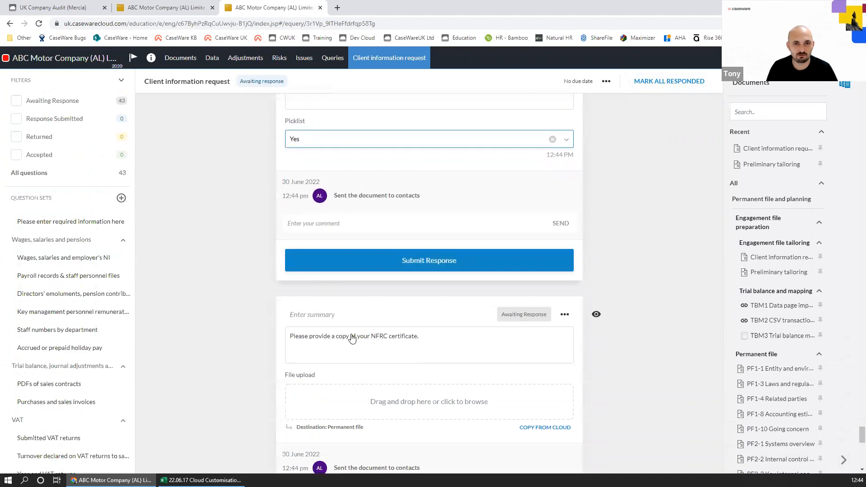
{"action": "scroll", "coordinate": [400, 311], "scroll_direction": "down", "scroll_amount": 2}
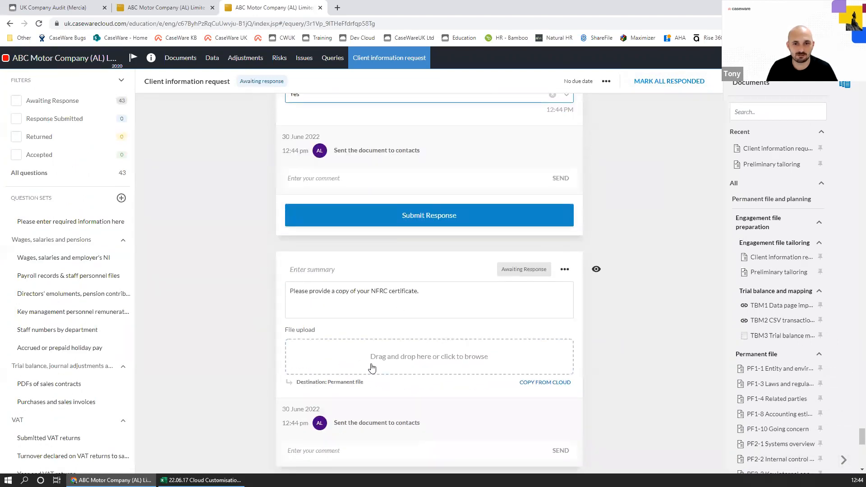
{"action": "scroll", "coordinate": [418, 316], "scroll_direction": "down", "scroll_amount": 2}
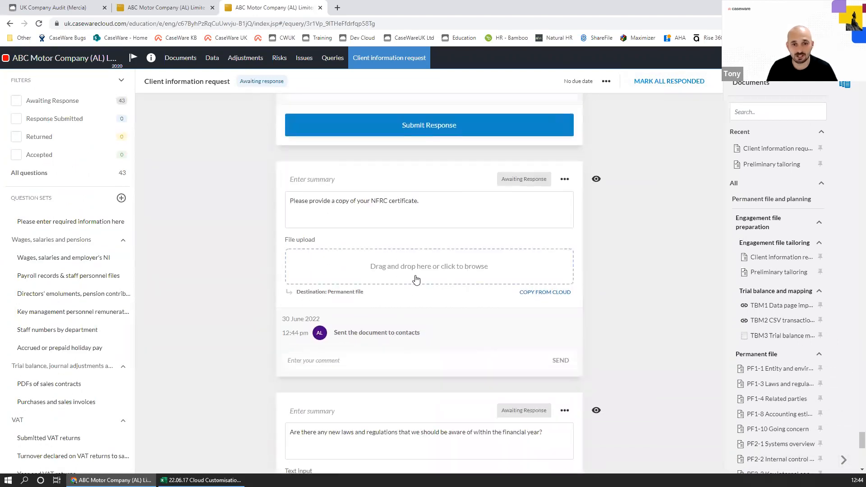
Answer the question on new laws and regulations, saying there are some that only a named colleague knows, correct the spelling and save it
{"action": "scroll", "coordinate": [408, 290], "scroll_direction": "down", "scroll_amount": 2}
{"action": "left_click", "coordinate": [332, 409]}
{"action": "type", "text": "Yes there are i dont know them Tom does"}
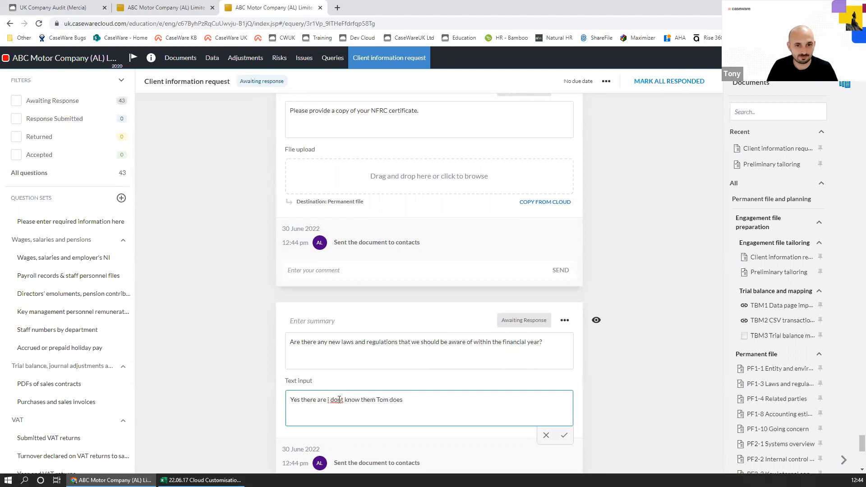
{"action": "right_click", "coordinate": [339, 400]}
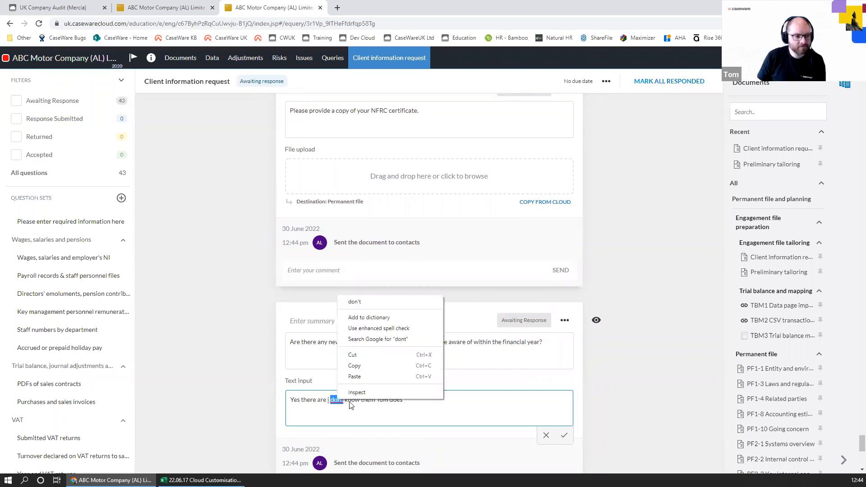
{"action": "left_click", "coordinate": [351, 302]}
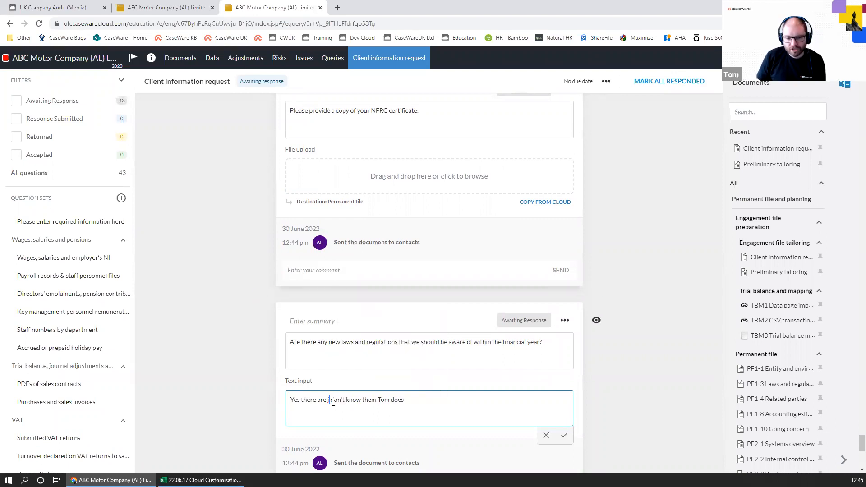
{"action": "type", "text": "I"}
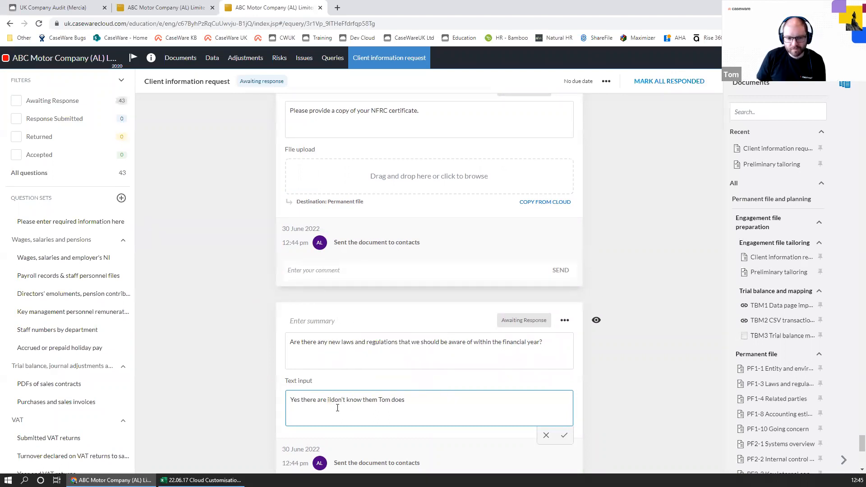
{"action": "left_click", "coordinate": [565, 435]}
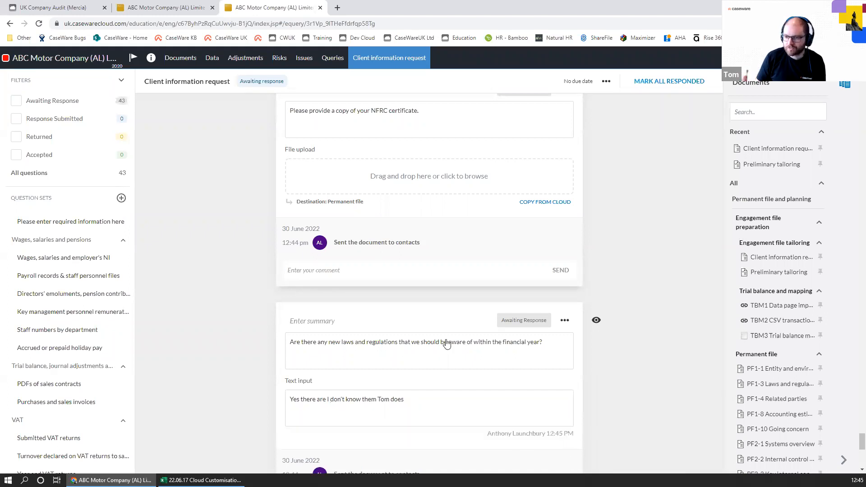
Open the B99 roofing checklist from the Roofing Documents group in the Planning section
{"action": "left_click", "coordinate": [180, 58]}
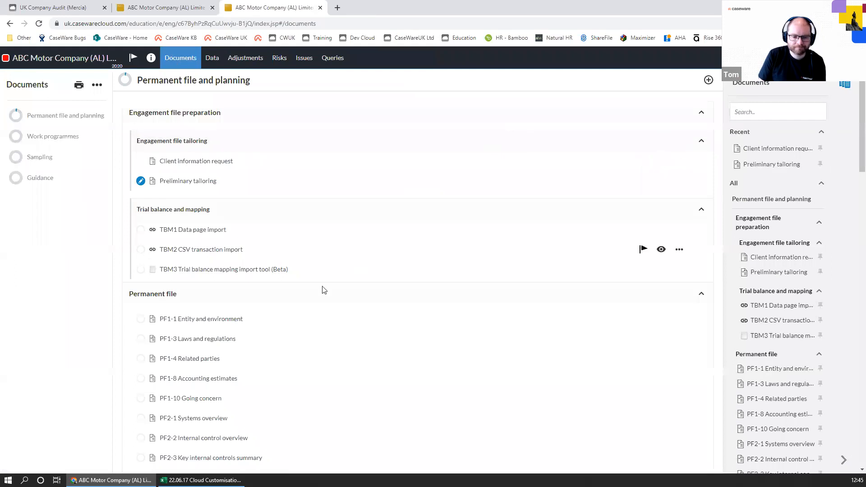
{"action": "scroll", "coordinate": [324, 291], "scroll_direction": "down", "scroll_amount": 7}
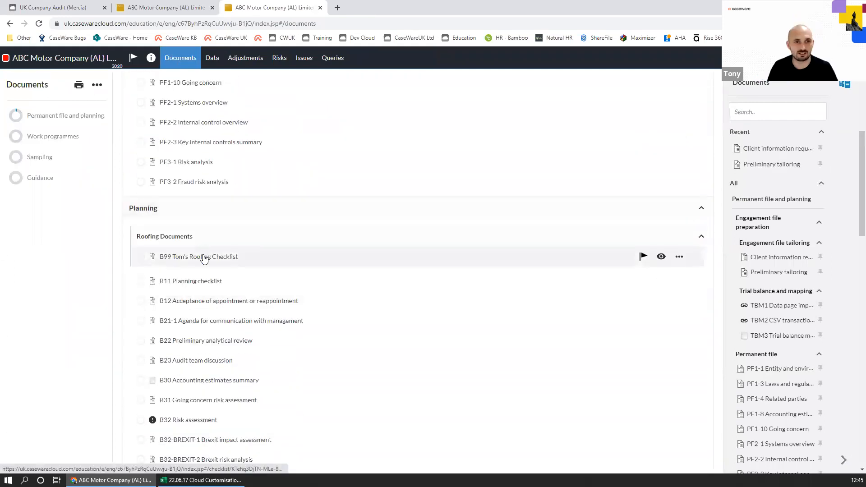
{"action": "left_click", "coordinate": [204, 257]}
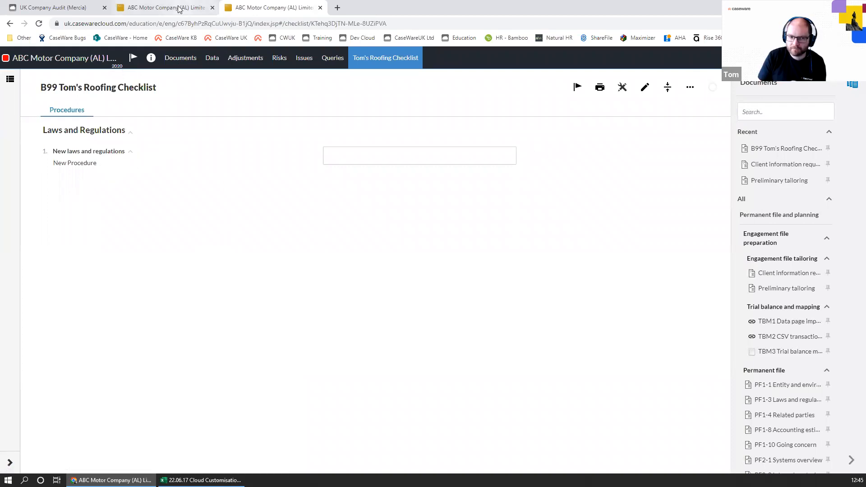
In the other browser tab, submit and accept the response to the Client information request's question on new laws and regulations
{"action": "left_click", "coordinate": [203, 8]}
{"action": "left_click", "coordinate": [173, 60]}
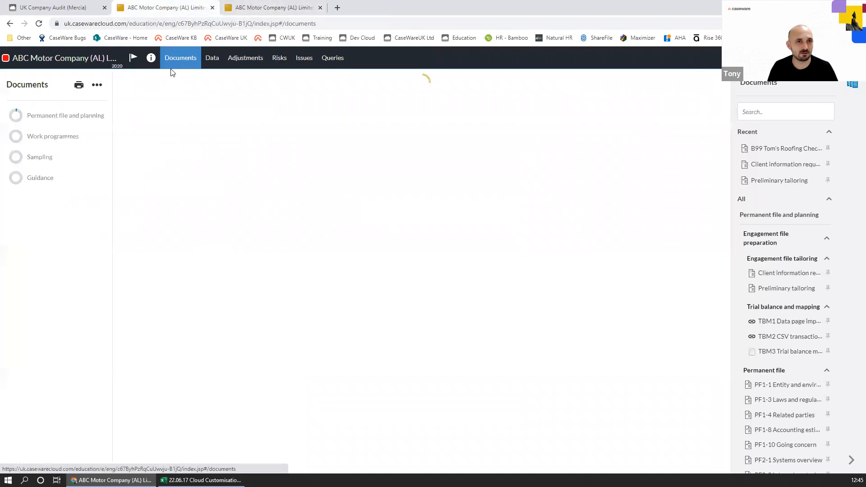
{"action": "left_click", "coordinate": [213, 167]}
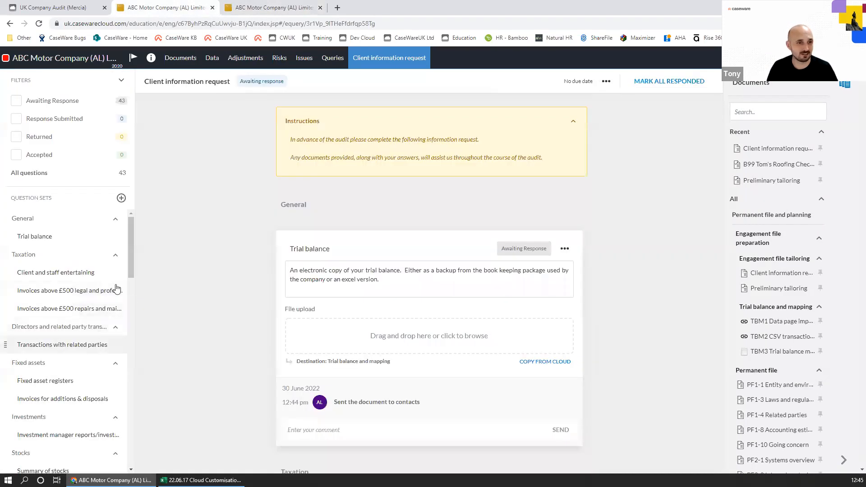
{"action": "scroll", "coordinate": [131, 248], "scroll_direction": "down", "scroll_amount": 5}
{"action": "scroll", "coordinate": [91, 429], "scroll_direction": "down", "scroll_amount": 5}
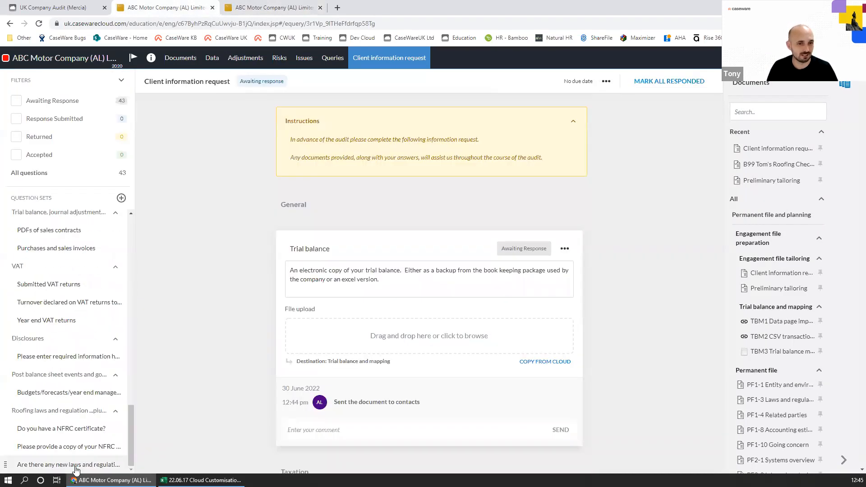
{"action": "left_click", "coordinate": [71, 465]}
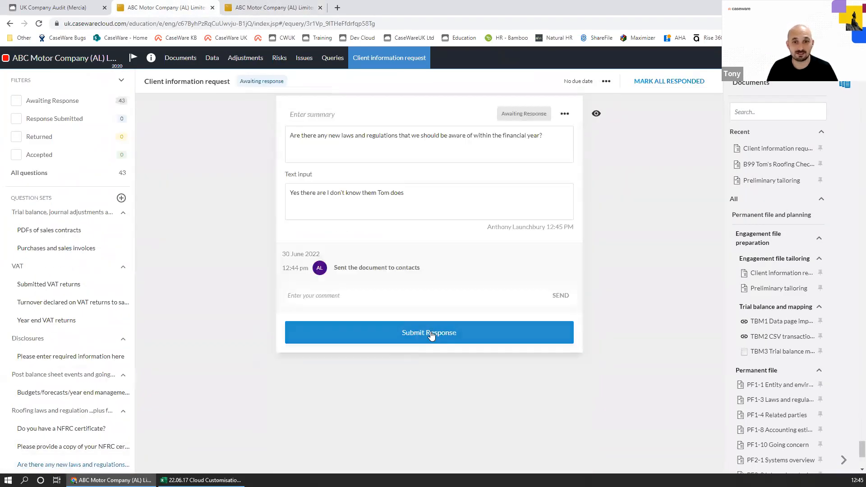
{"action": "left_click", "coordinate": [431, 334]}
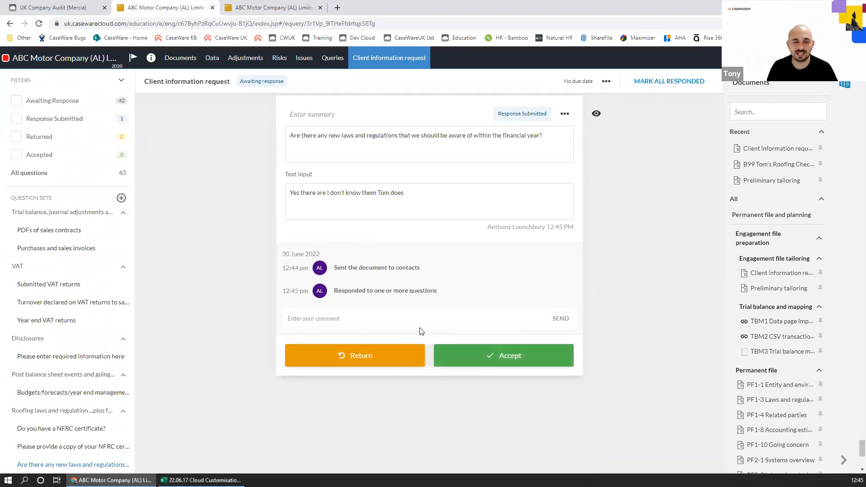
{"action": "left_click", "coordinate": [471, 359]}
Check the B99 roofing checklist's new laws and regulations procedure for the client's linked answer
{"action": "left_click", "coordinate": [250, 8]}
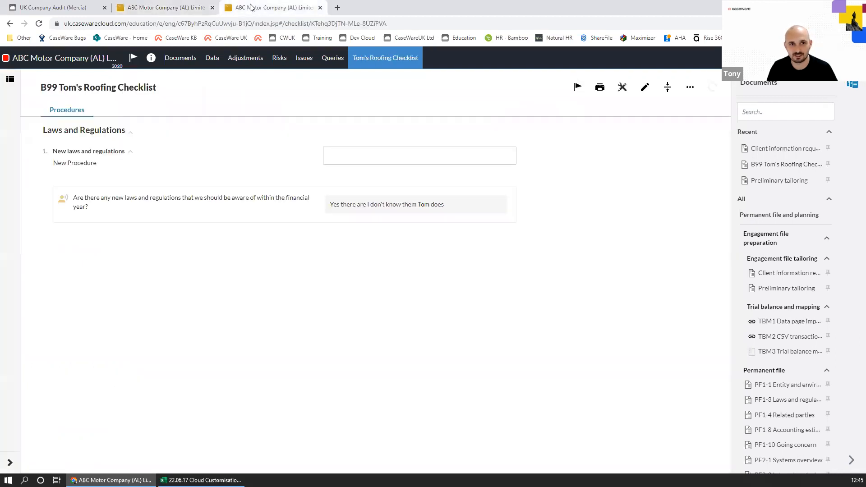
{"action": "mouse_move", "coordinate": [110, 224]}
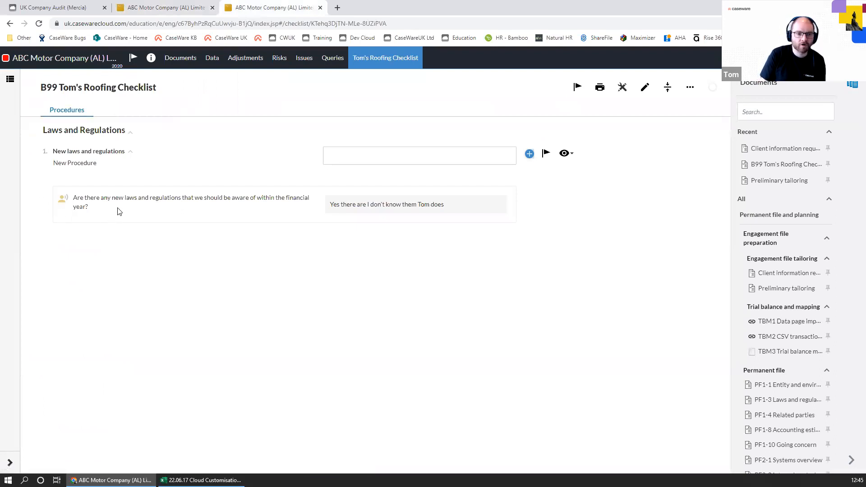
{"action": "left_click", "coordinate": [63, 200]}
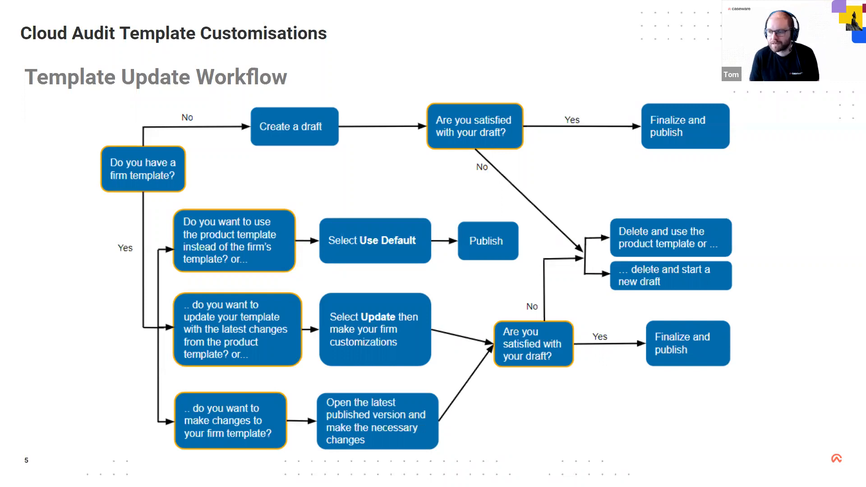
{"action": "mouse_move", "coordinate": [75, 453]}
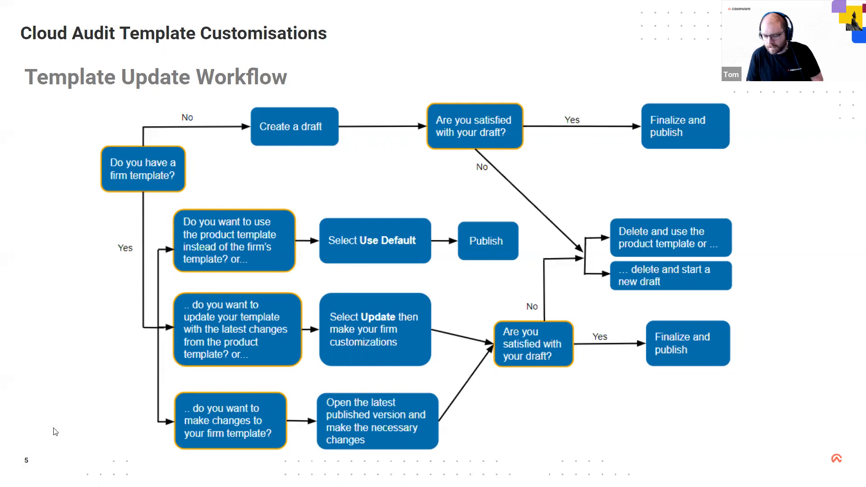
{"action": "key", "text": "Right"}
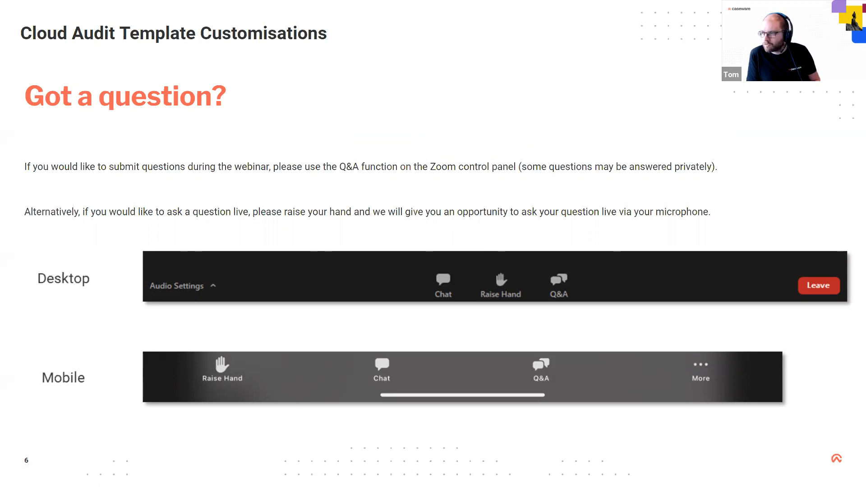
{"action": "key", "text": "Right"}
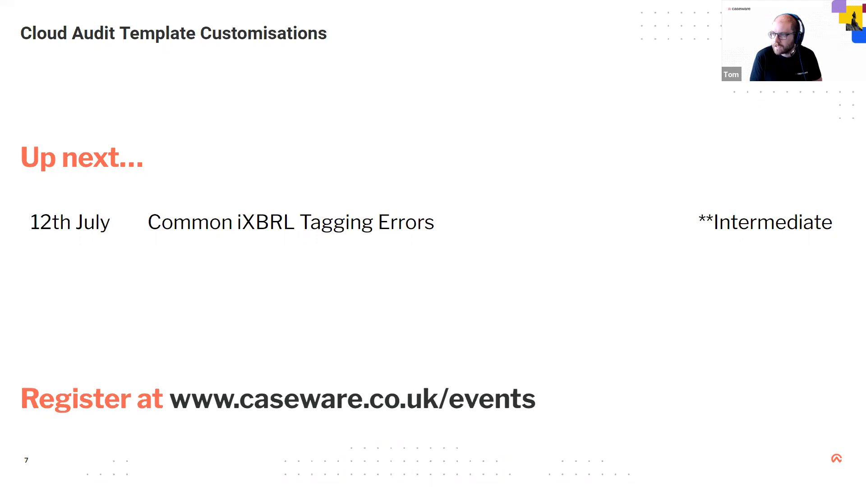
{"action": "key", "text": "Right"}
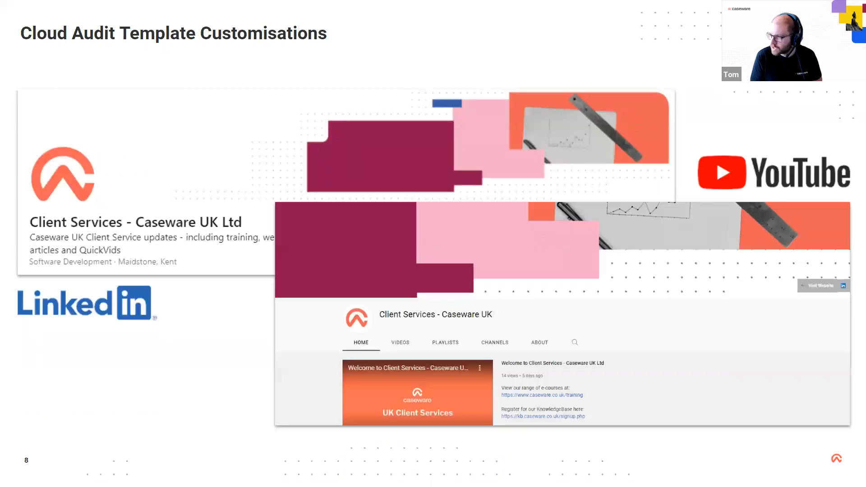